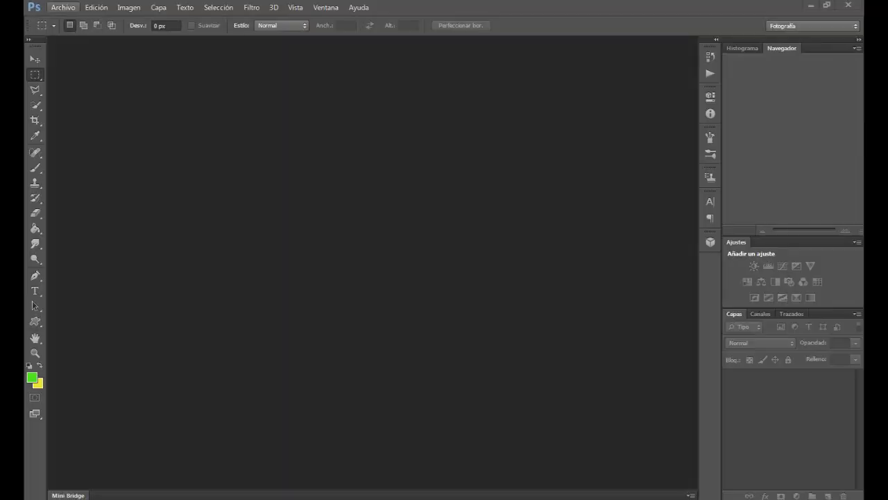
# Open the number 19 player photo from Documentos > A JONNY.
pyautogui.click(63, 7)
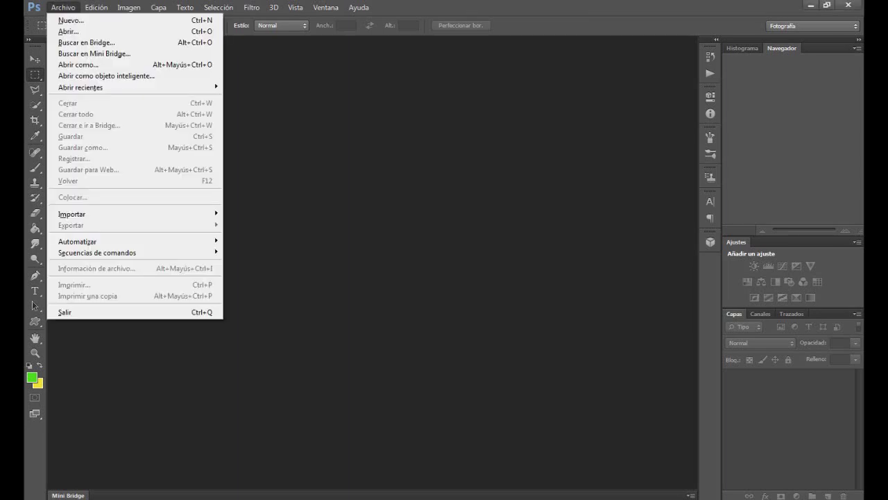
pyautogui.click(68, 31)
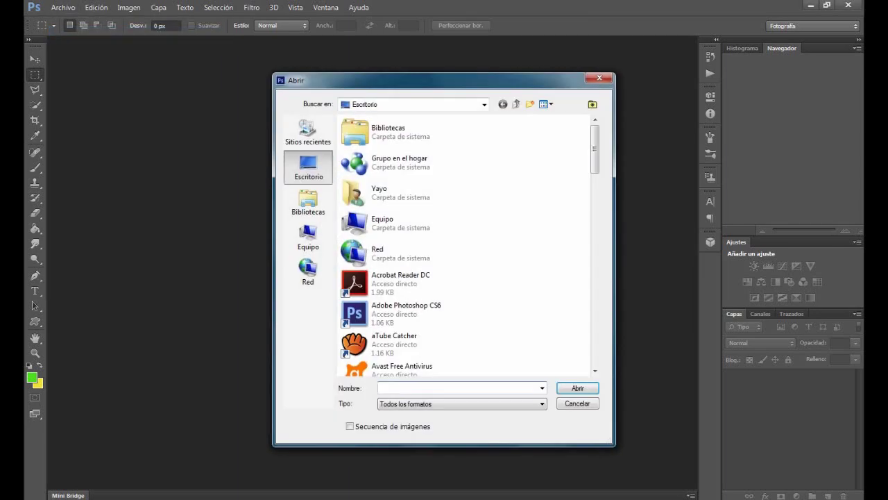
pyautogui.click(309, 203)
pyautogui.doubleClick(420, 184)
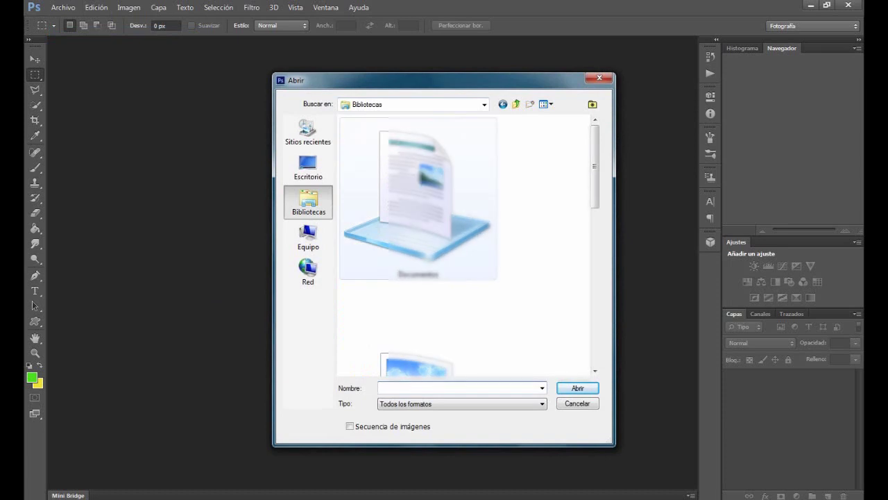
pyautogui.doubleClick(366, 142)
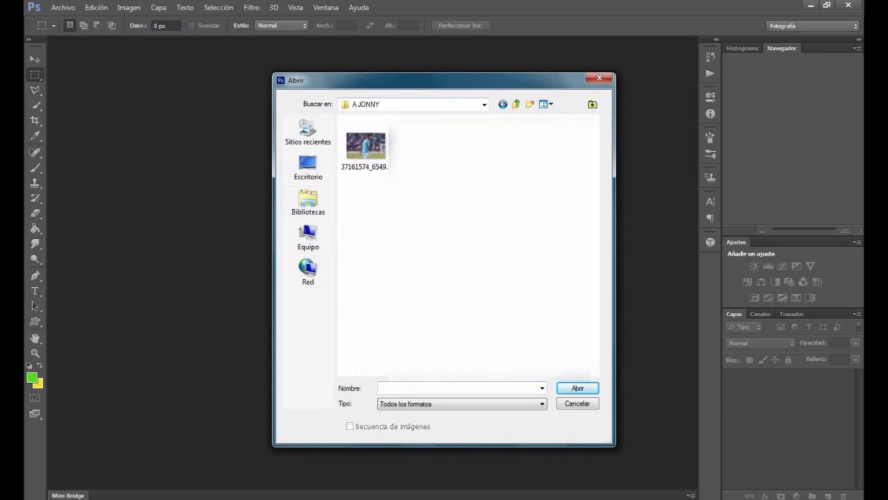
pyautogui.click(366, 146)
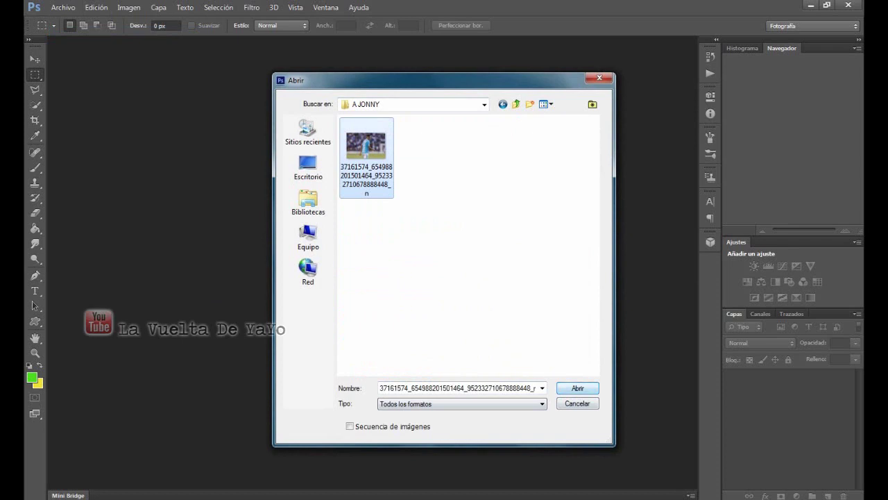
pyautogui.press('Return')
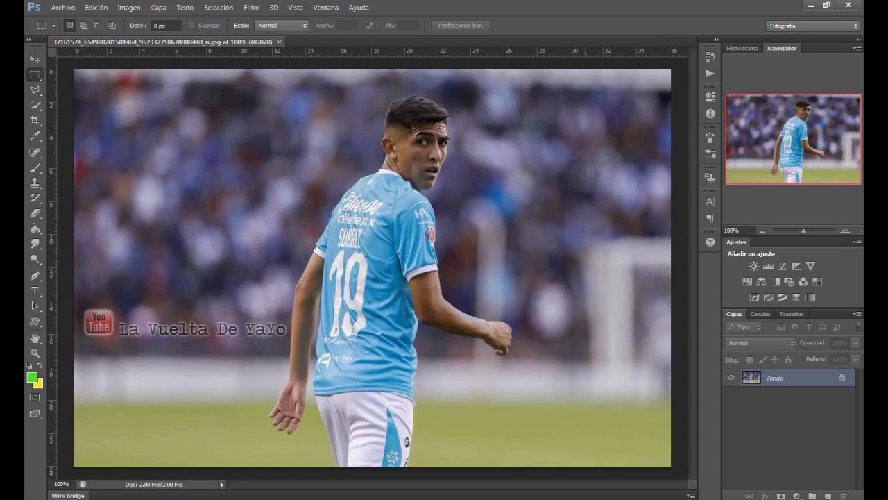
# Zoom in slightly and convert the locked Fondo background into Capa 0.
pyautogui.press('z')
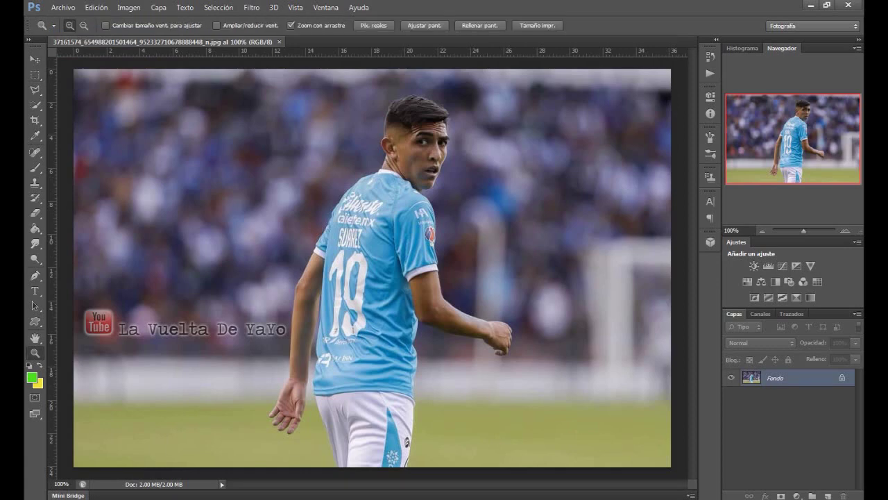
pyautogui.moveTo(373, 267); pyautogui.dragTo(381, 268)
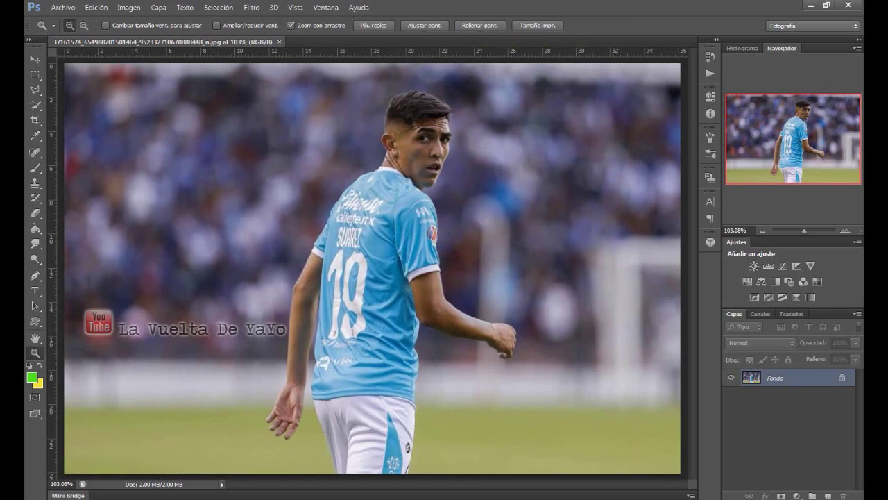
pyautogui.doubleClick(751, 377)
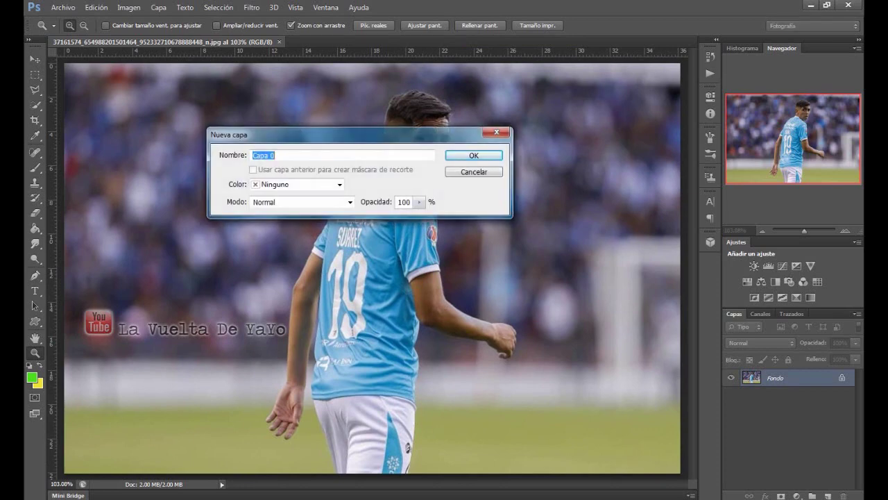
pyautogui.click(472, 154)
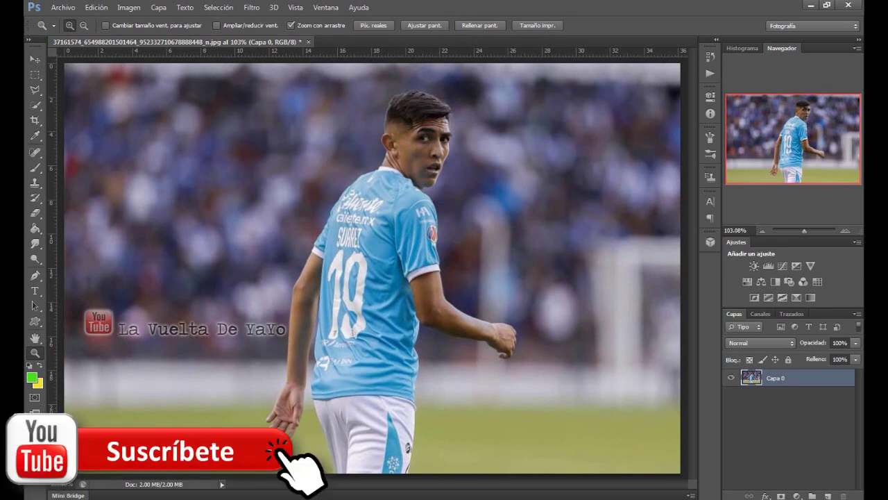
# Duplicate Capa 0 twice, hide both copies, and reselect Capa 0.
pyautogui.moveTo(776, 378); pyautogui.dragTo(828, 496)
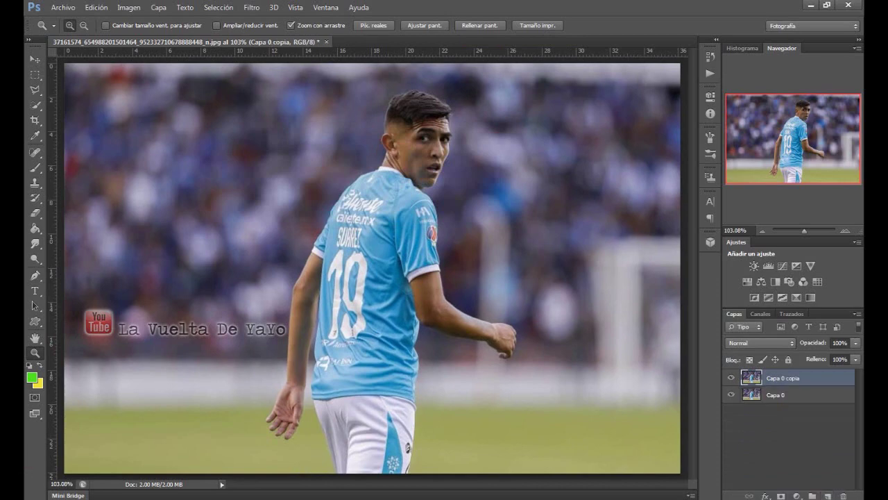
pyautogui.click(776, 394)
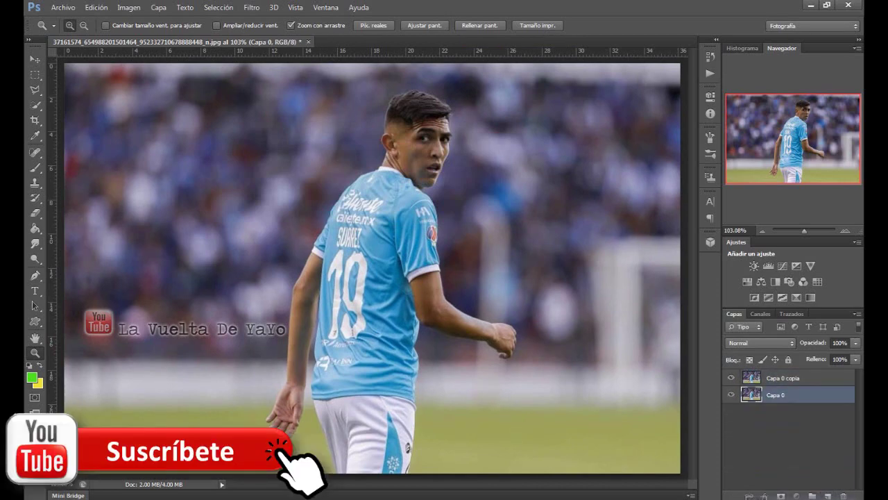
pyautogui.moveTo(776, 394); pyautogui.dragTo(828, 496)
pyautogui.click(731, 395)
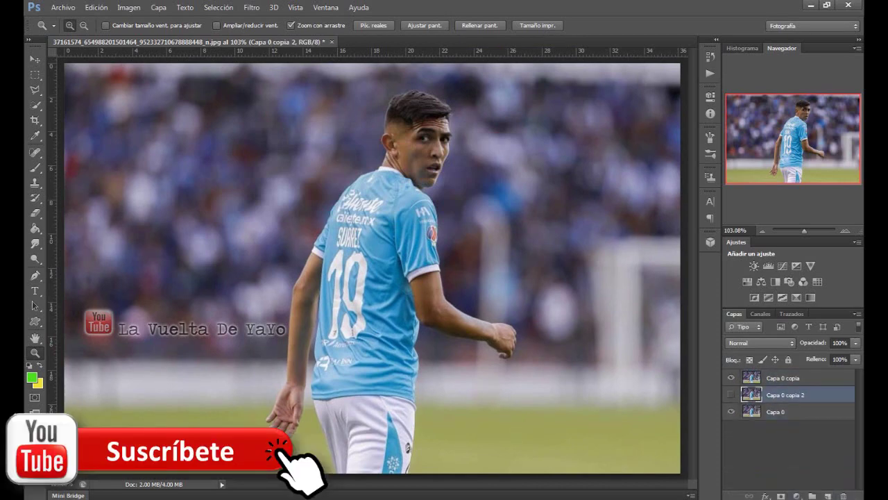
pyautogui.click(731, 378)
pyautogui.click(775, 412)
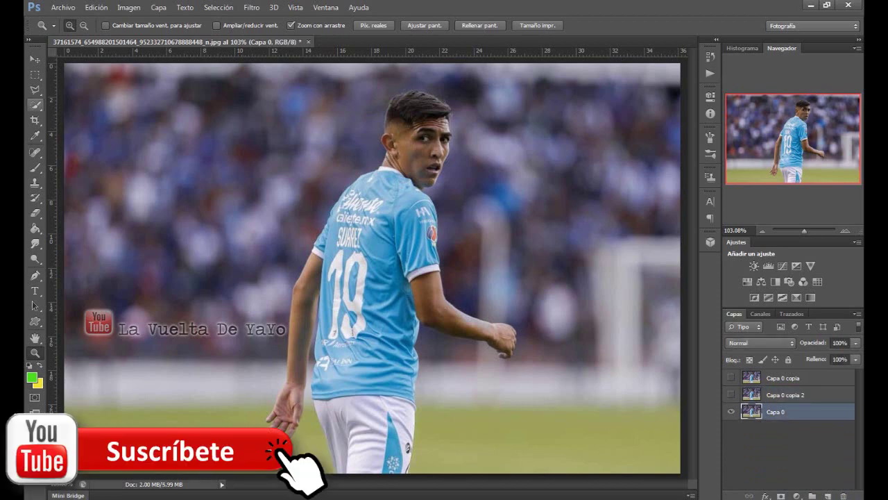
# Quick-select the shorts stripe, jersey side and shoulder up to the sleeve logo.
pyautogui.click(35, 105)
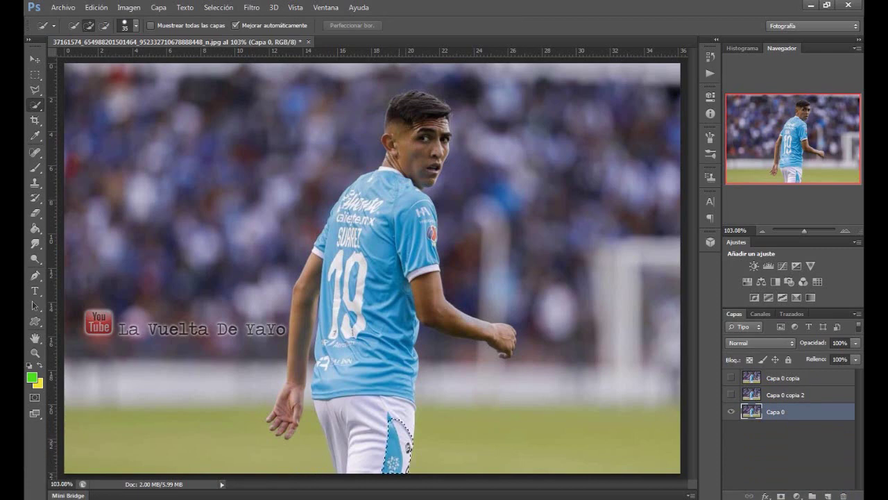
pyautogui.moveTo(393, 424); pyautogui.dragTo(399, 467)
pyautogui.moveTo(404, 420)
pyautogui.mouseDown()
pyautogui.moveTo(388, 396)
pyautogui.moveTo(404, 364)
pyautogui.moveTo(400, 334)
pyautogui.mouseUp()
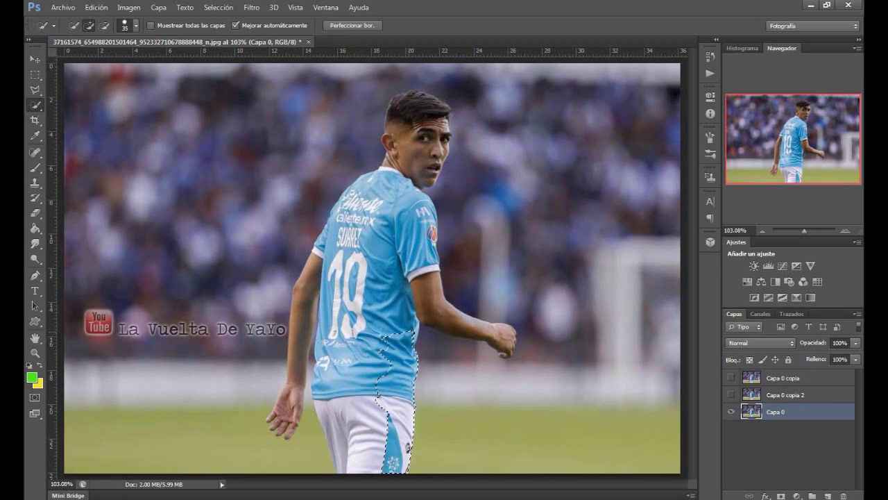
pyautogui.moveTo(390, 337)
pyautogui.mouseDown()
pyautogui.moveTo(389, 306)
pyautogui.moveTo(436, 291)
pyautogui.mouseUp()
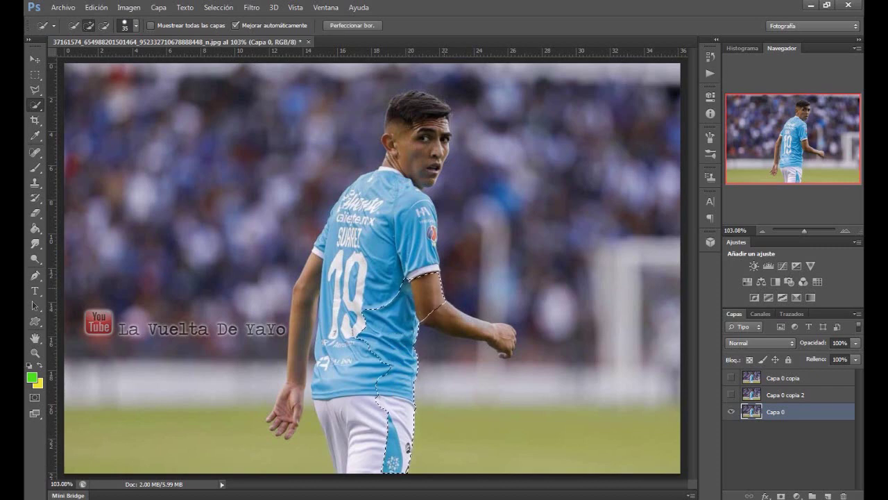
pyautogui.click(424, 267)
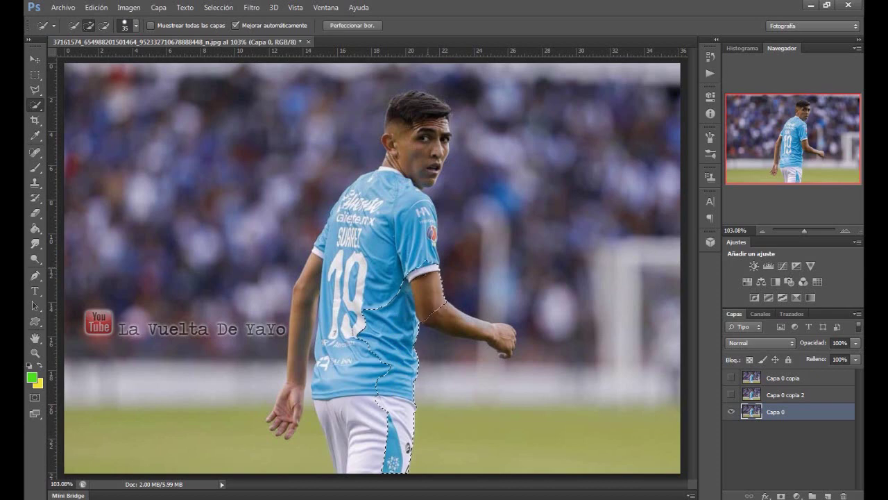
pyautogui.moveTo(415, 269); pyautogui.dragTo(426, 229)
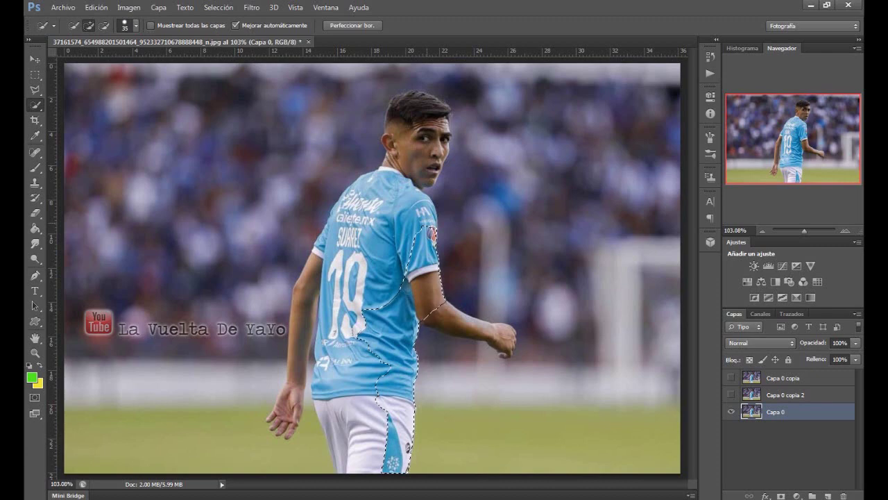
pyautogui.moveTo(420, 239)
pyautogui.mouseDown()
pyautogui.moveTo(429, 211)
pyautogui.moveTo(378, 177)
pyautogui.mouseUp()
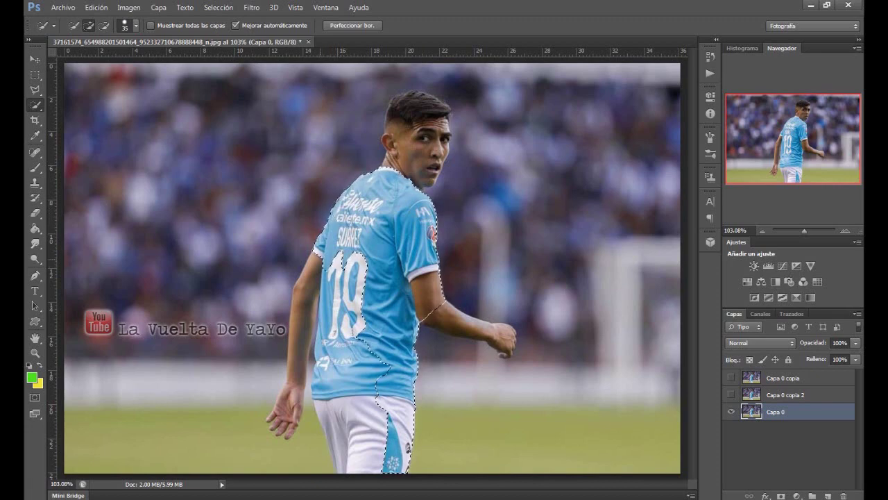
# Add the left upper arm, forearm, hand and left part of the shorts to the selection.
pyautogui.click(321, 269)
pyautogui.click(326, 270)
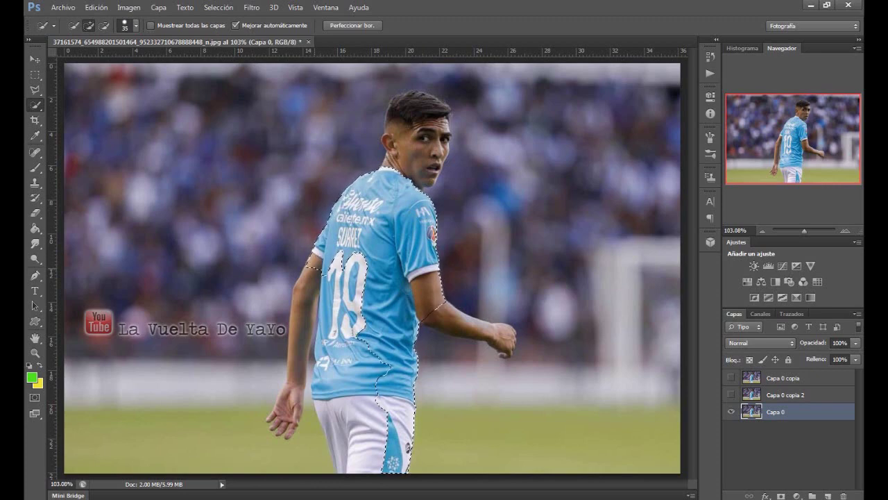
pyautogui.click(345, 261)
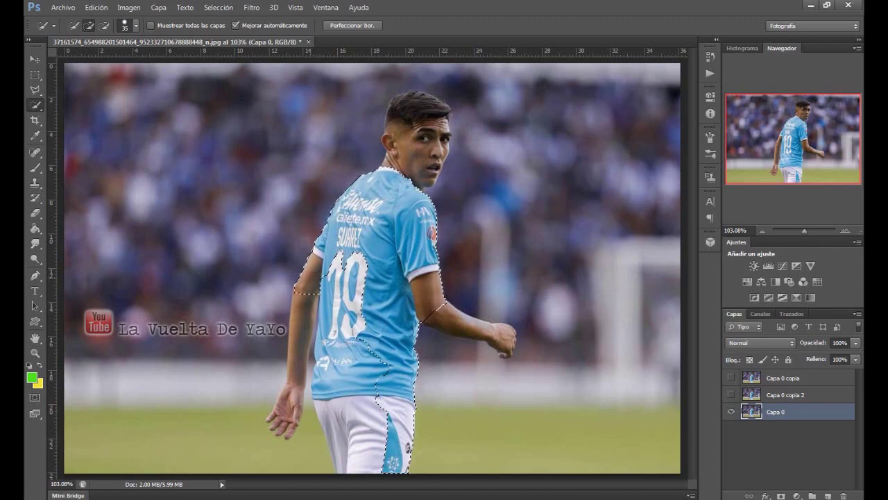
pyautogui.click(318, 284)
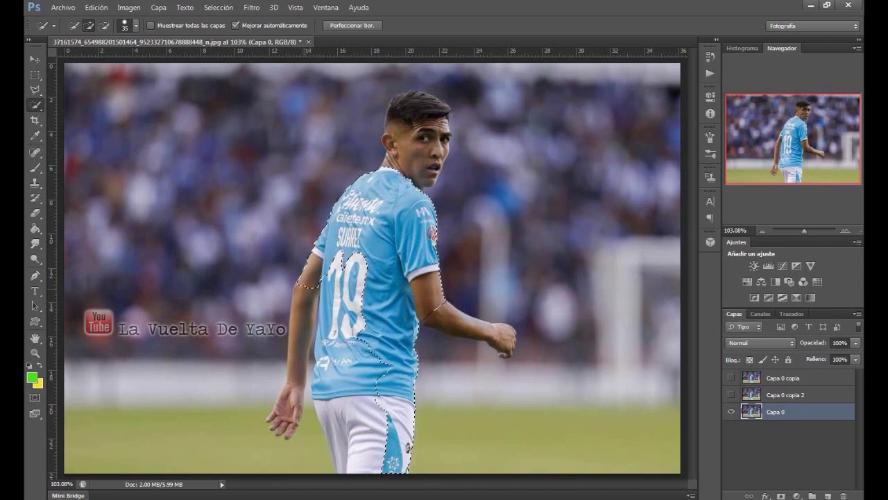
pyautogui.moveTo(309, 292); pyautogui.dragTo(298, 371)
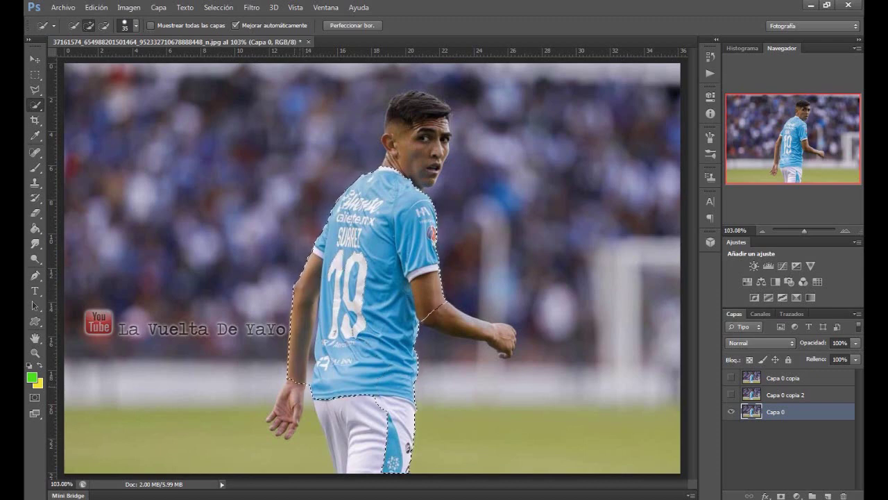
pyautogui.moveTo(298, 382); pyautogui.dragTo(295, 397)
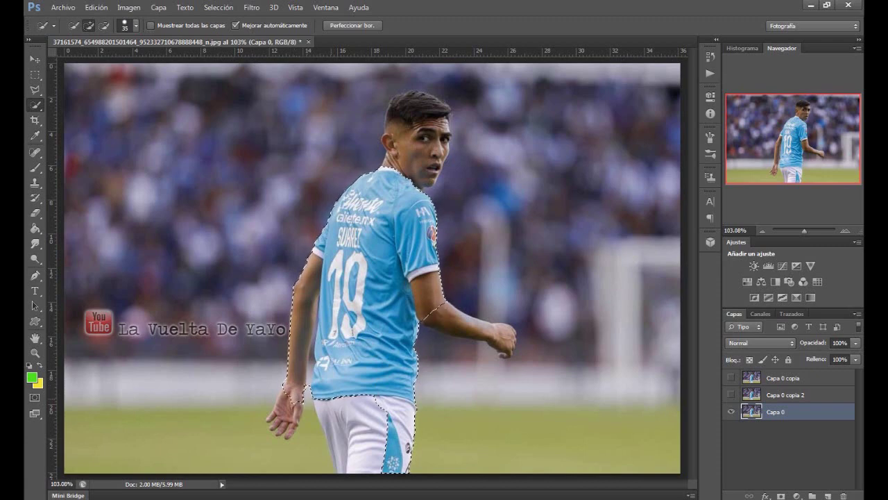
pyautogui.moveTo(357, 436)
pyautogui.mouseDown()
pyautogui.moveTo(362, 450)
pyautogui.moveTo(323, 430)
pyautogui.mouseUp()
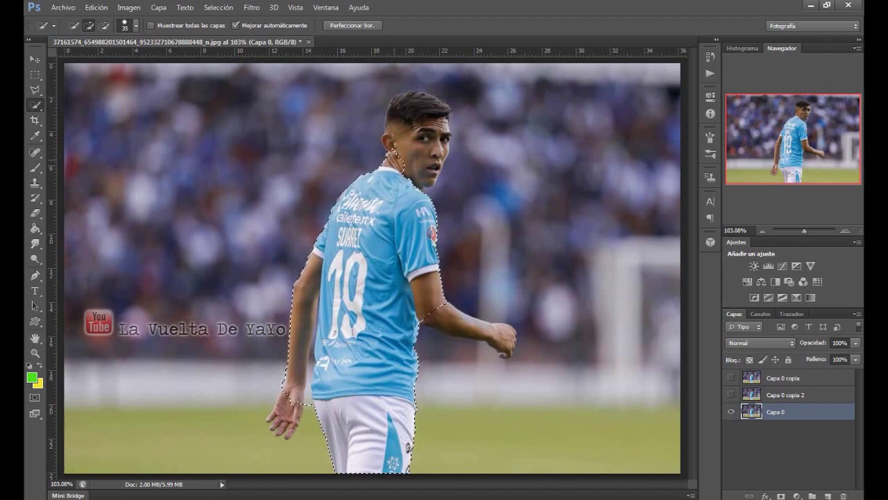
# Add the player's face and forehead to the selection.
pyautogui.moveTo(410, 161); pyautogui.dragTo(441, 142)
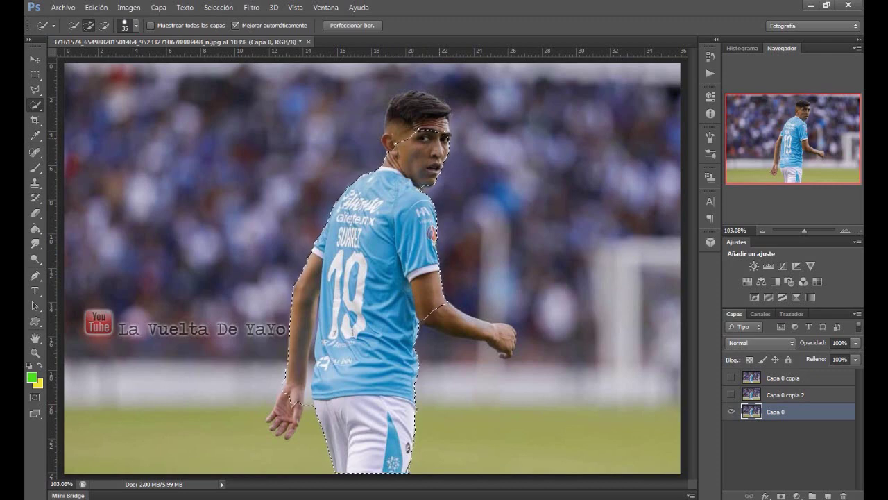
pyautogui.moveTo(425, 125)
pyautogui.mouseDown()
pyautogui.moveTo(438, 123)
pyautogui.moveTo(409, 100)
pyautogui.mouseUp()
pyautogui.click(136, 25)
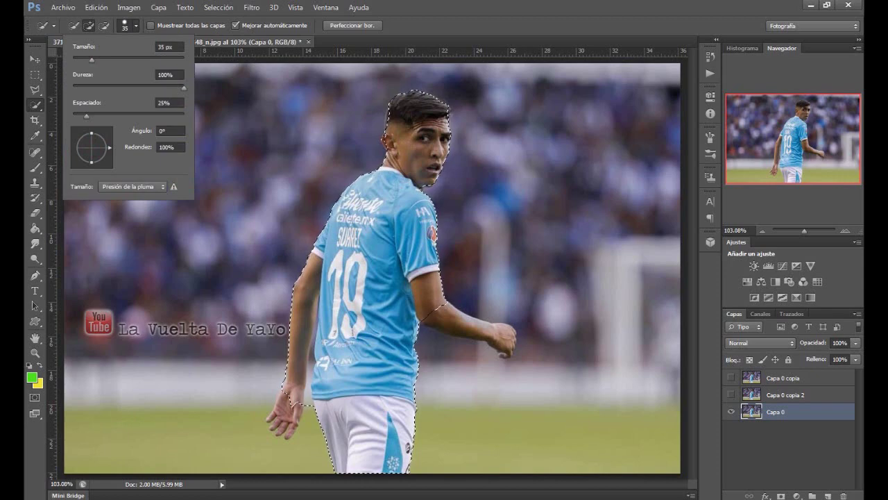
# With a 6 px brush, add the right forearm and fist, then open Perfeccionar borde.
pyautogui.moveTo(91, 59); pyautogui.dragTo(76, 59)
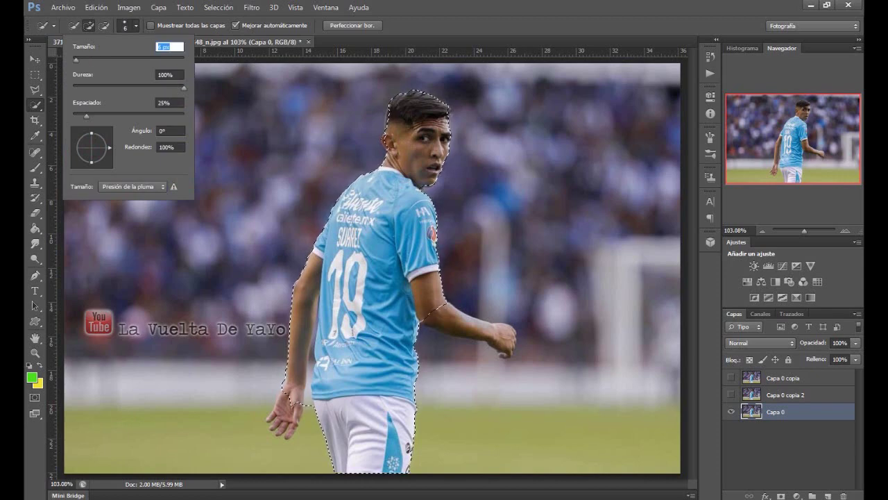
pyautogui.press('Return')
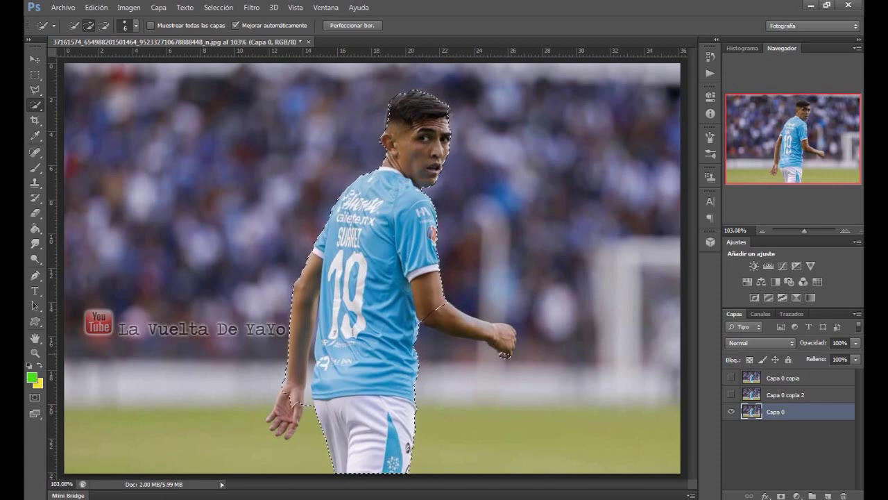
pyautogui.moveTo(505, 355); pyautogui.dragTo(504, 356)
pyautogui.click(448, 347)
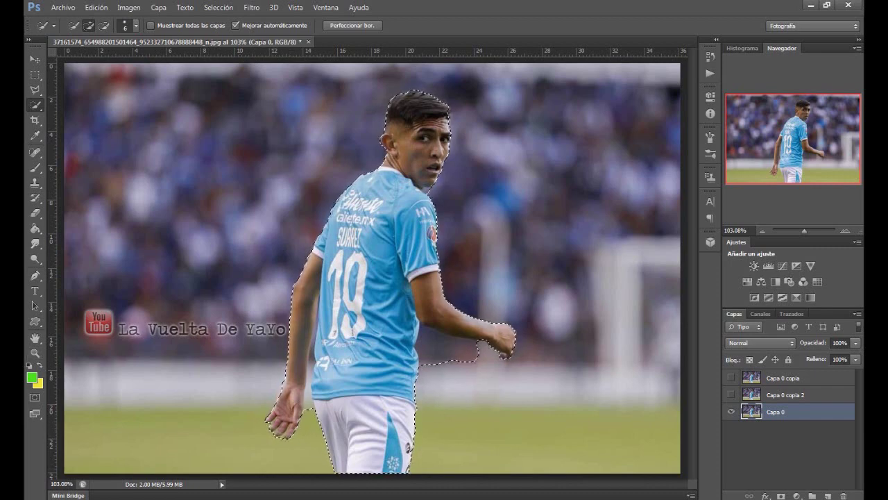
pyautogui.click(353, 25)
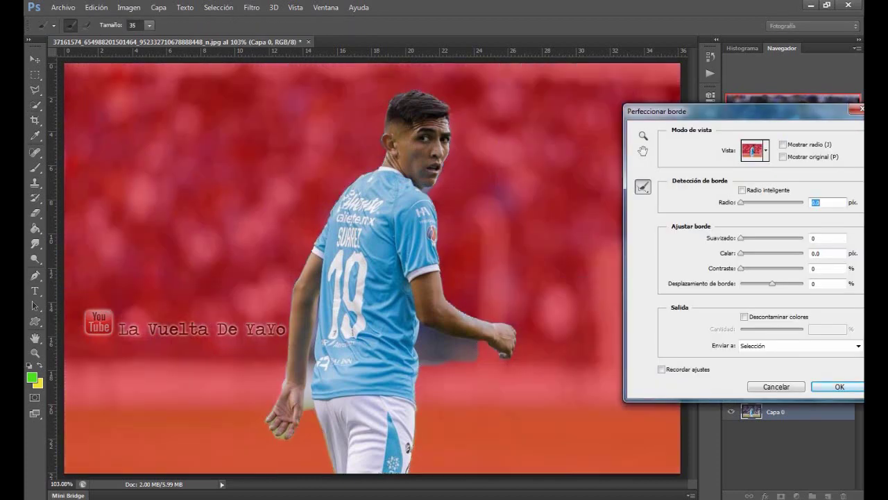
# Enable Radio inteligente with a 0.2 px radius and apply the edge refinement.
pyautogui.click(742, 189)
pyautogui.press('Up')
pyautogui.press('Up')
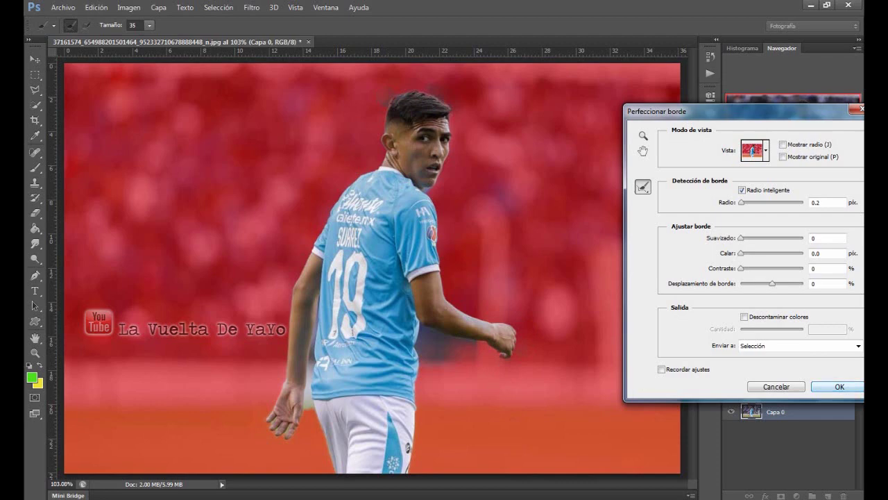
pyautogui.press('Return')
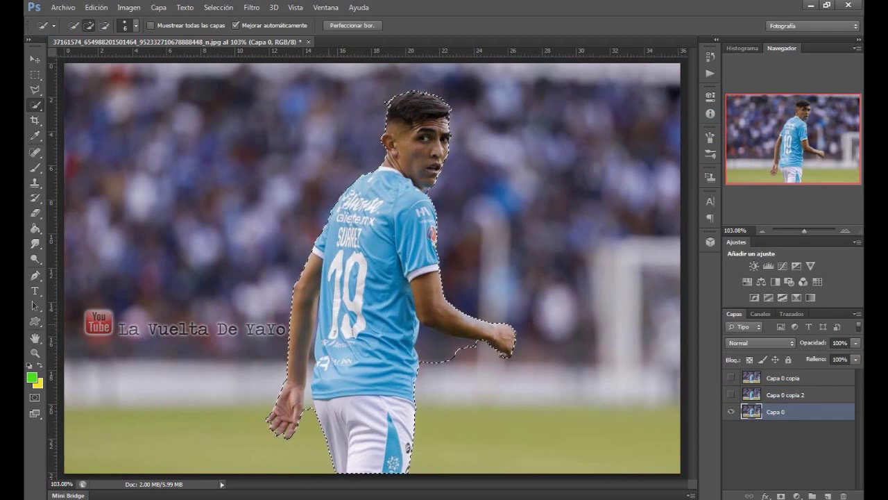
# Invert the selection to the background and set the Eraser to 197 px.
pyautogui.rightClick(329, 74)
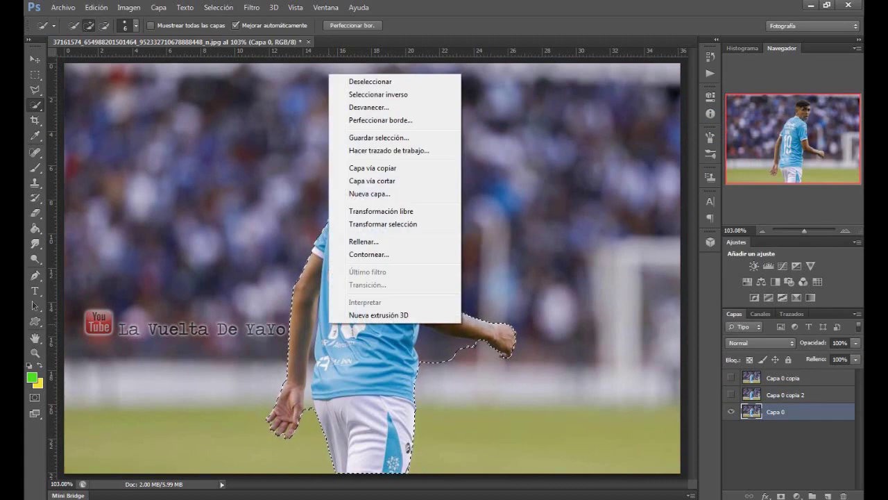
pyautogui.click(378, 94)
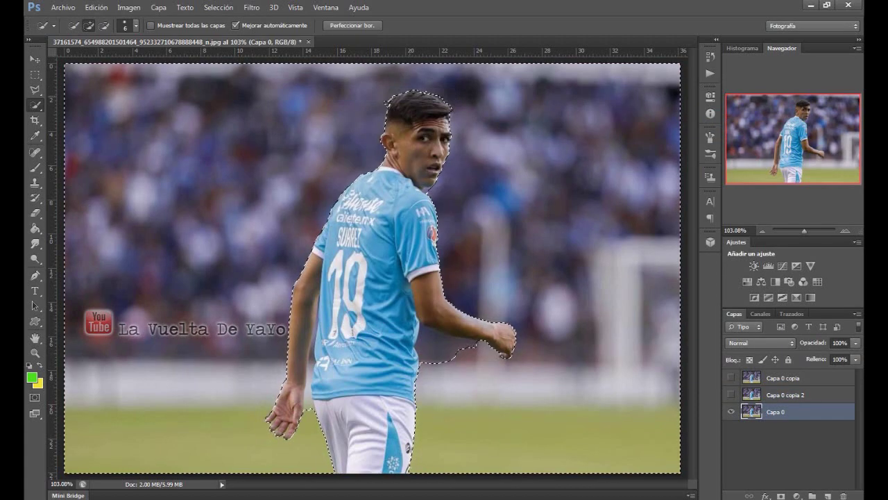
pyautogui.click(35, 212)
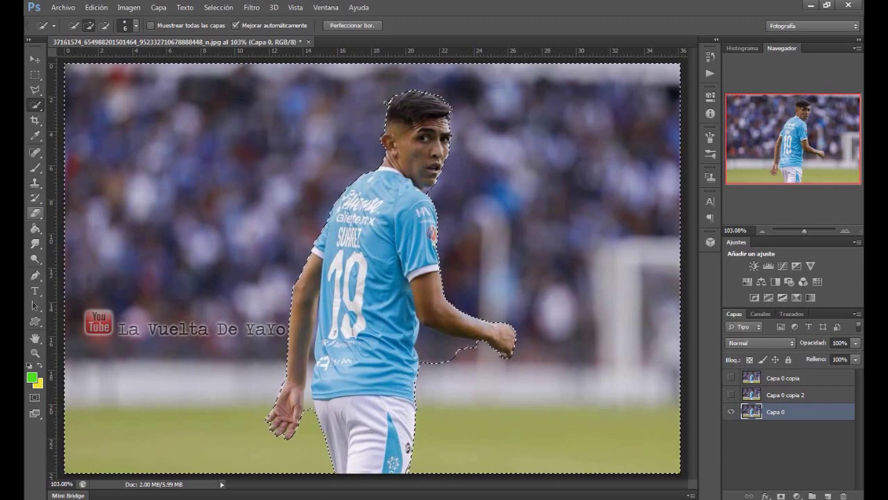
pyautogui.click(34, 212)
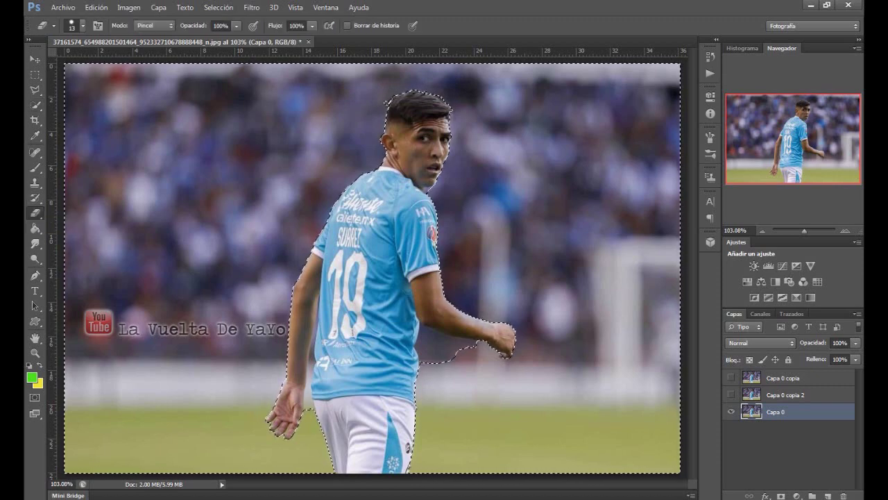
pyautogui.click(77, 25)
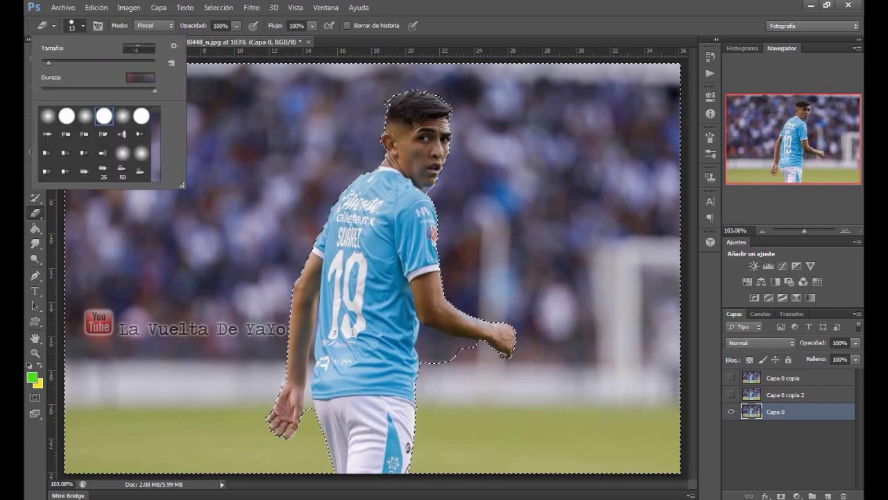
pyautogui.write('197')
pyautogui.press('Return')
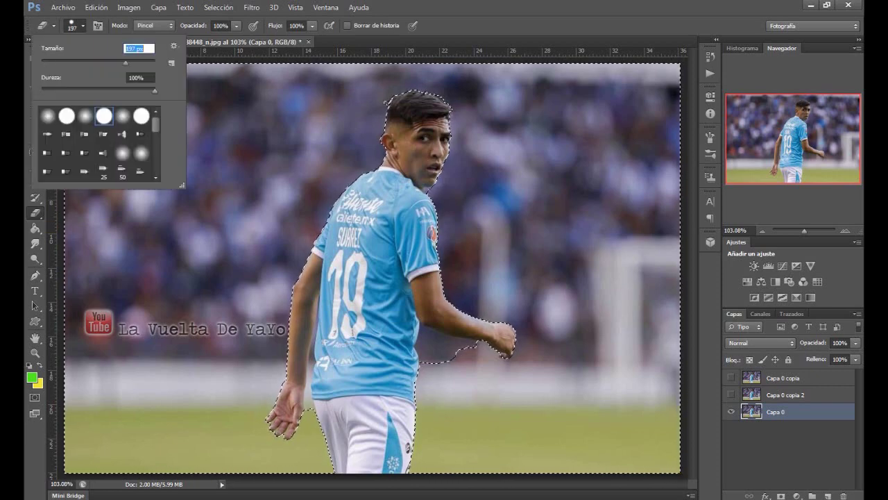
# Erase all the stadium background on both sides of the player.
pyautogui.moveTo(645, 77); pyautogui.dragTo(621, 444)
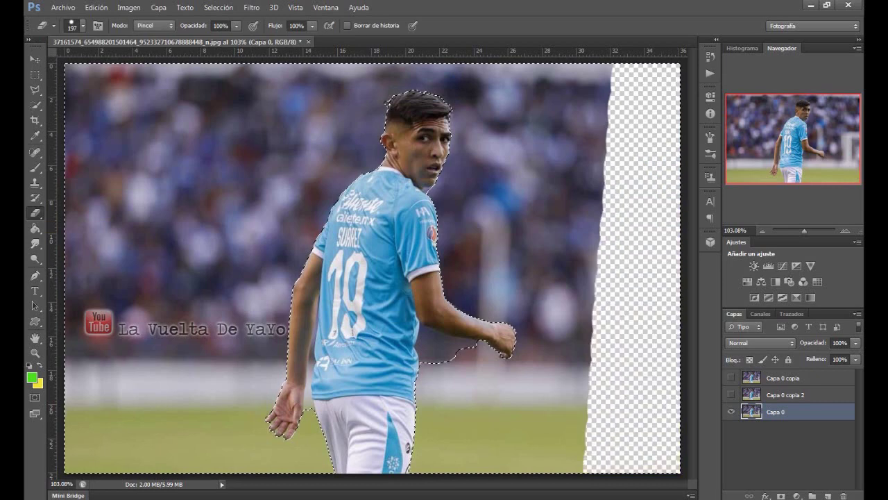
pyautogui.moveTo(587, 146); pyautogui.dragTo(573, 465)
pyautogui.moveTo(583, 70); pyautogui.dragTo(531, 465)
pyautogui.moveTo(514, 70); pyautogui.dragTo(479, 458)
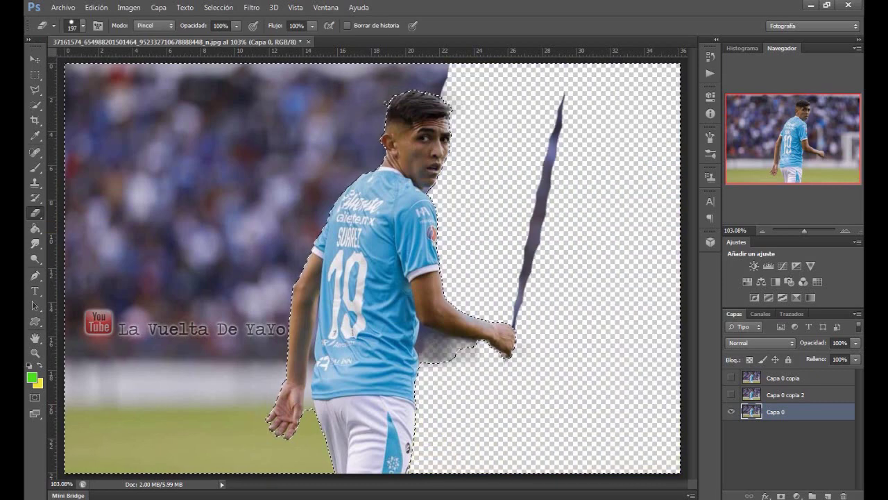
pyautogui.moveTo(423, 70); pyautogui.dragTo(445, 87)
pyautogui.moveTo(563, 94); pyautogui.dragTo(517, 309)
pyautogui.moveTo(409, 69); pyautogui.dragTo(389, 153)
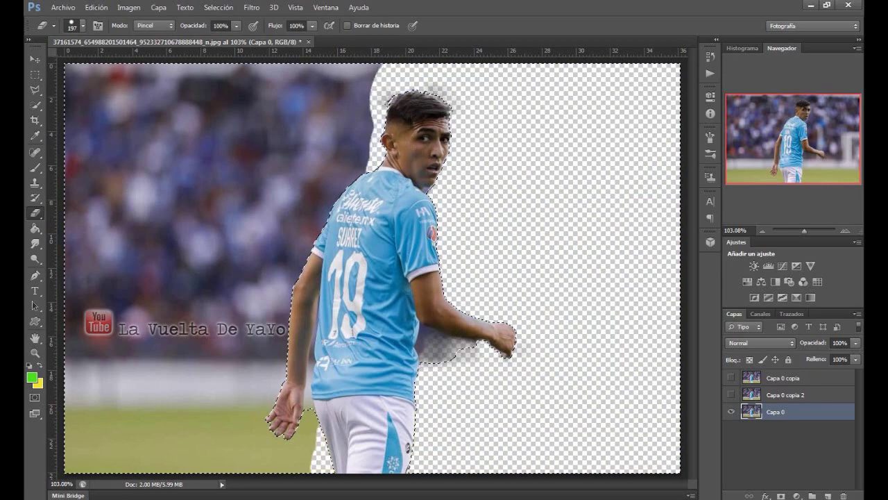
pyautogui.moveTo(361, 69); pyautogui.dragTo(291, 462)
pyautogui.moveTo(326, 69); pyautogui.dragTo(250, 461)
pyautogui.moveTo(284, 69); pyautogui.dragTo(215, 451)
pyautogui.moveTo(236, 66); pyautogui.dragTo(174, 465)
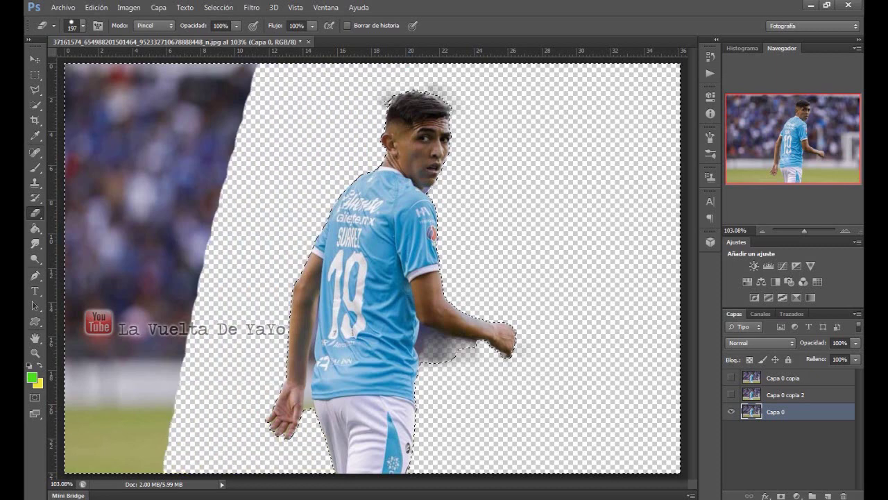
pyautogui.moveTo(194, 208); pyautogui.dragTo(104, 465)
pyautogui.moveTo(208, 65); pyautogui.dragTo(83, 458)
pyautogui.moveTo(153, 105); pyautogui.dragTo(69, 465)
pyautogui.moveTo(125, 66); pyautogui.dragTo(70, 299)
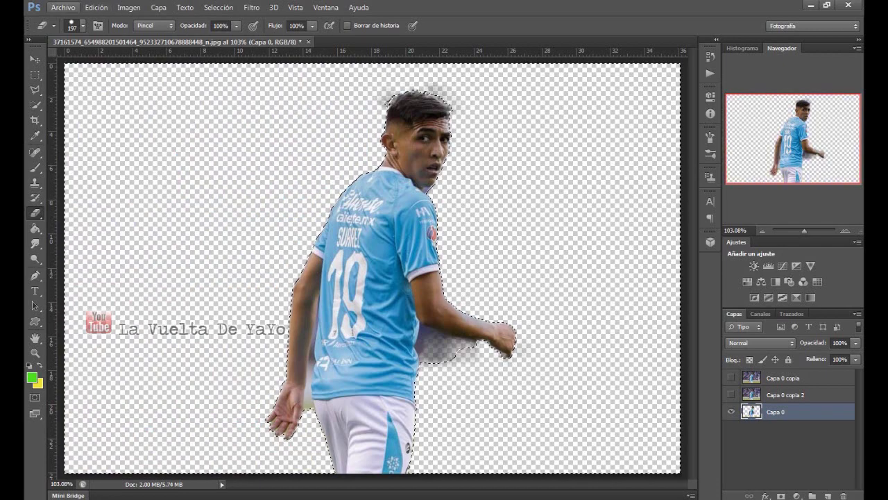
pyautogui.click(64, 7)
pyautogui.moveTo(96, 7)
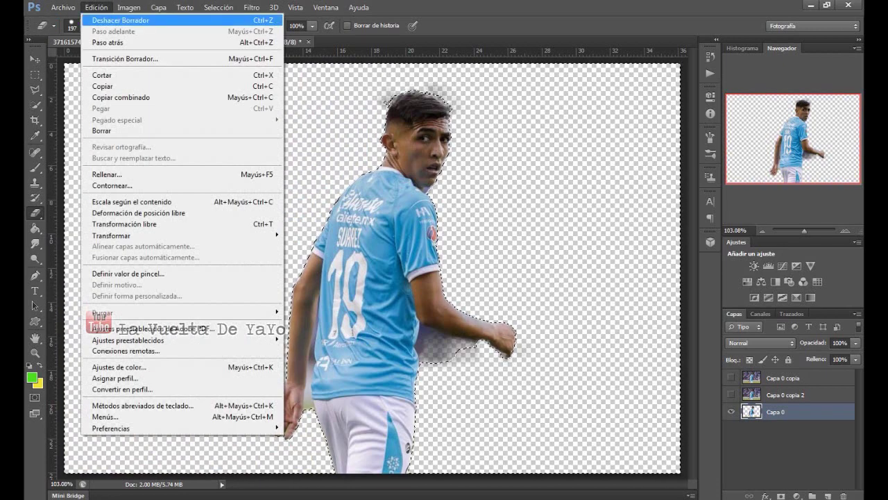
# Undo the erasing, reselect the player, and copy him onto new layer Capa 1.
pyautogui.click(121, 20)
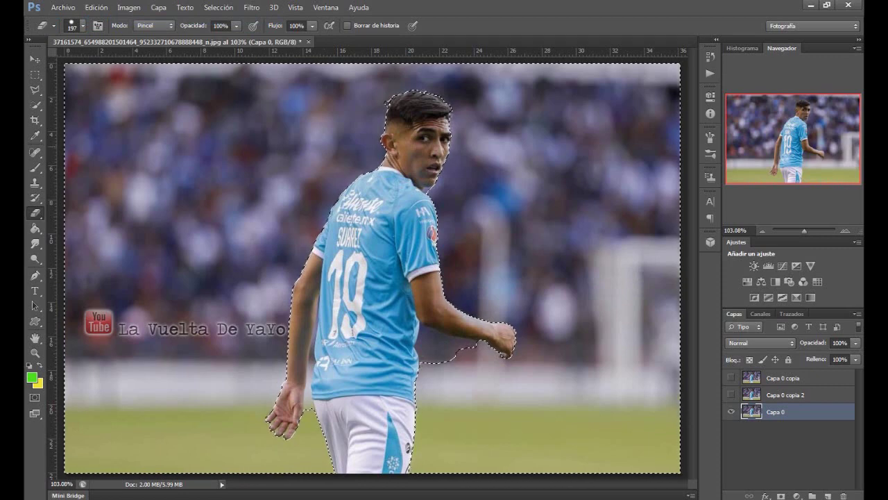
pyautogui.click(35, 105)
pyautogui.rightClick(280, 184)
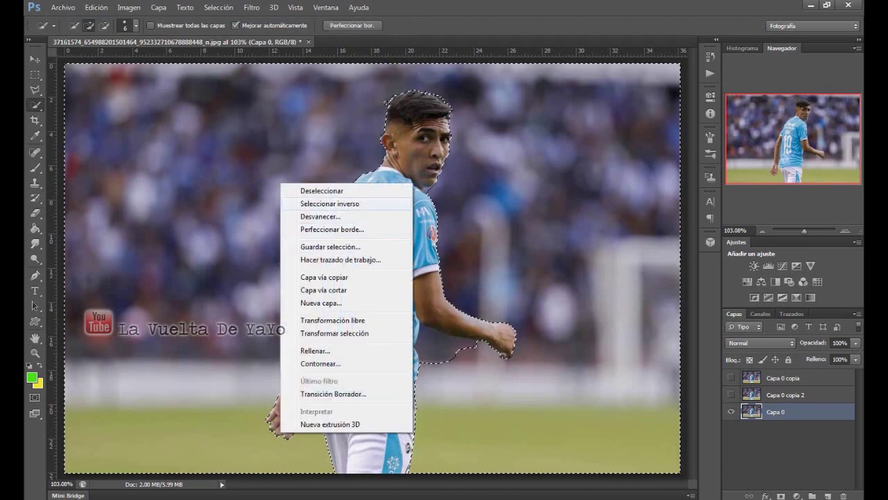
pyautogui.click(330, 203)
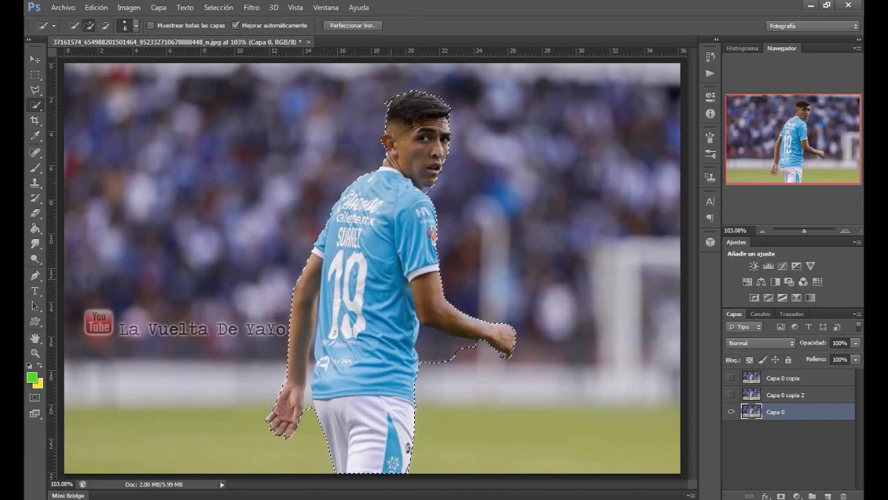
pyautogui.rightClick(392, 278)
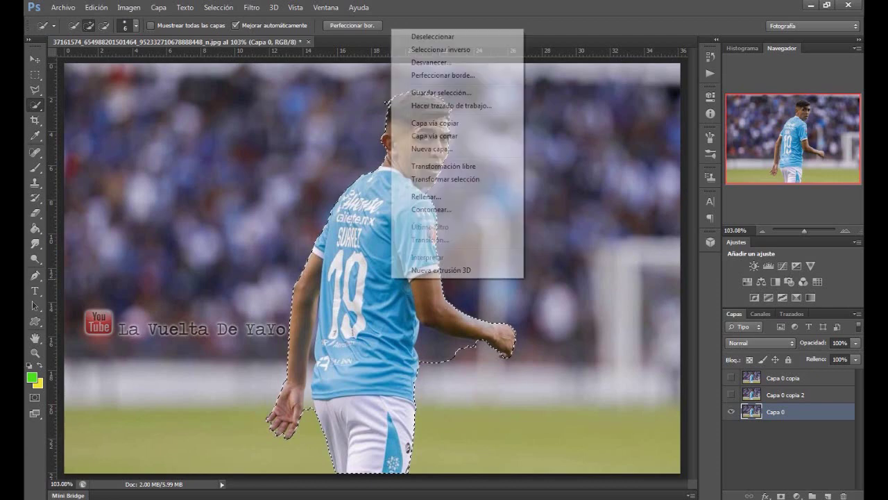
pyautogui.click(435, 122)
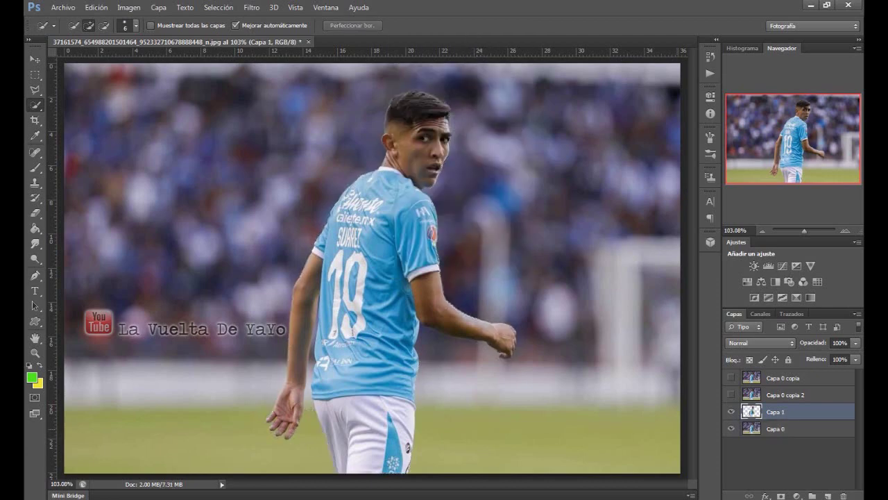
# Hide Capa 0 and fill a new layer Capa 2 with white beneath the player.
pyautogui.click(731, 428)
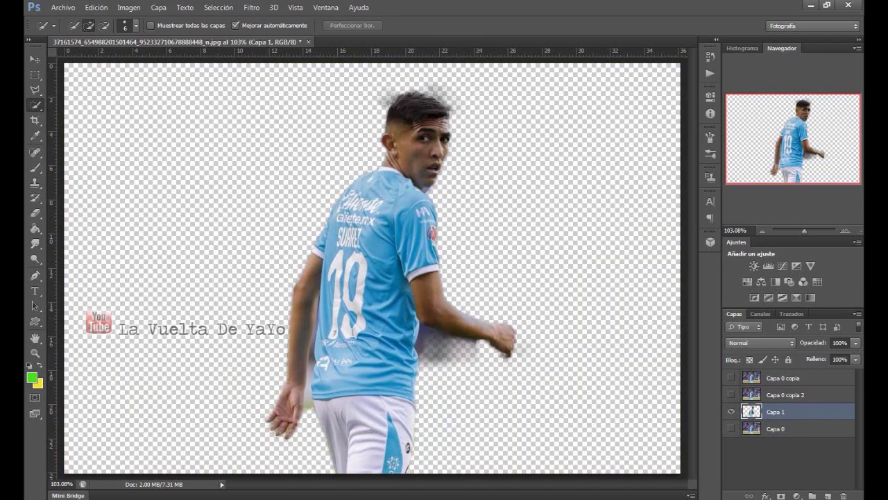
pyautogui.keyDown('ctrl'); pyautogui.click(828, 495); pyautogui.keyUp('ctrl')
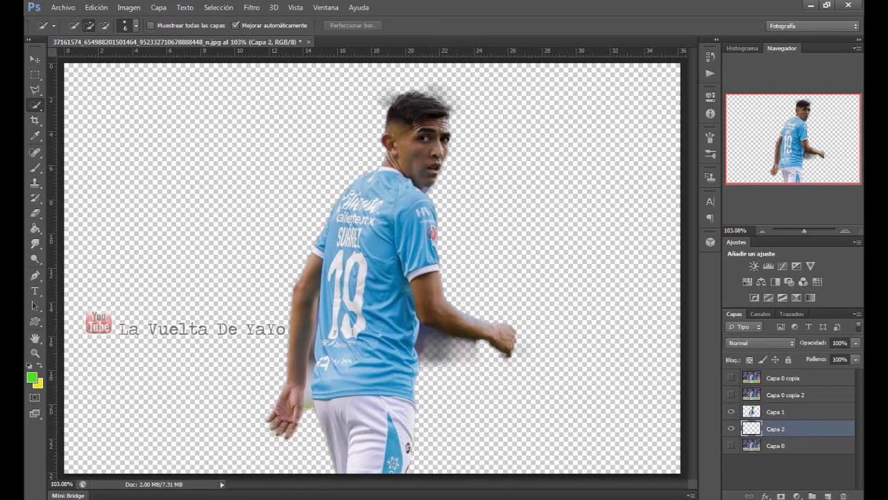
pyautogui.click(32, 377)
pyautogui.click(300, 195)
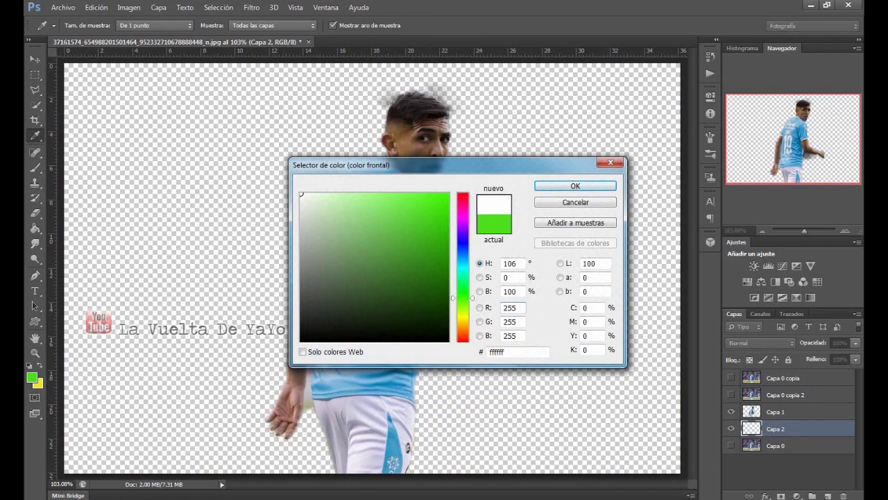
pyautogui.click(575, 186)
pyautogui.press('w')
pyautogui.press('g')
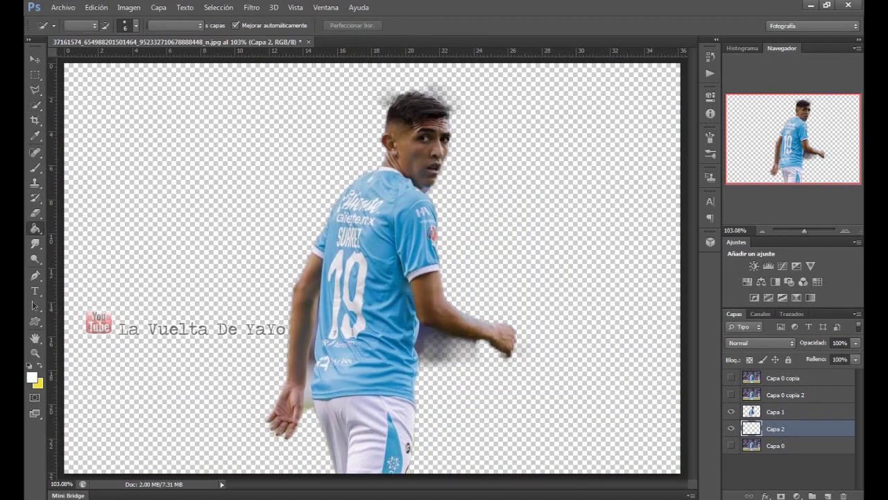
pyautogui.click(555, 174)
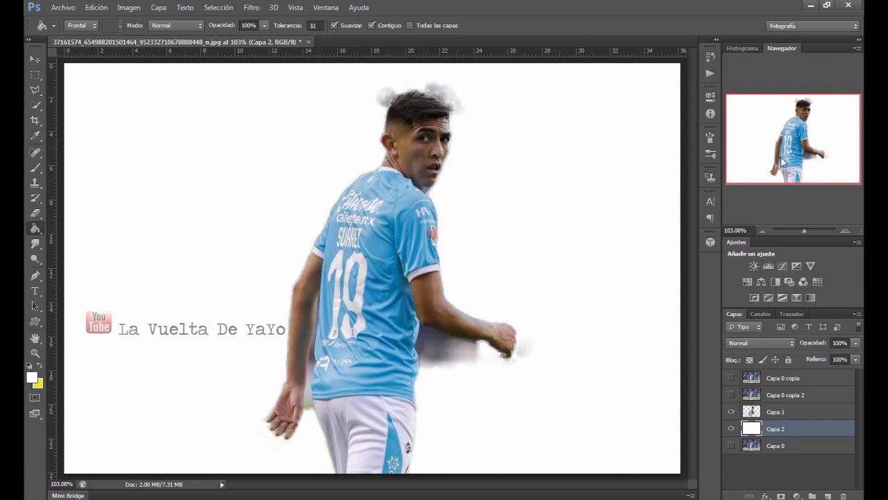
# On Capa 1, erase dark fringes along the left shirt, shorts, forearm, hand and fingertips.
pyautogui.scroll(2, 373, 270)
pyautogui.scroll(3, 373, 269)
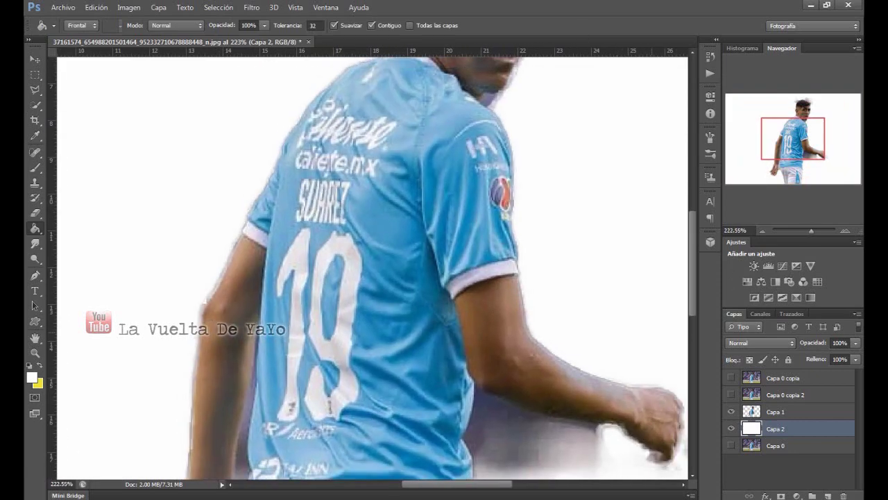
pyautogui.scroll(-5, 373, 268)
pyautogui.press('e')
pyautogui.click(77, 25)
pyautogui.press('Down')
pyautogui.press('Down')
pyautogui.press('Down')
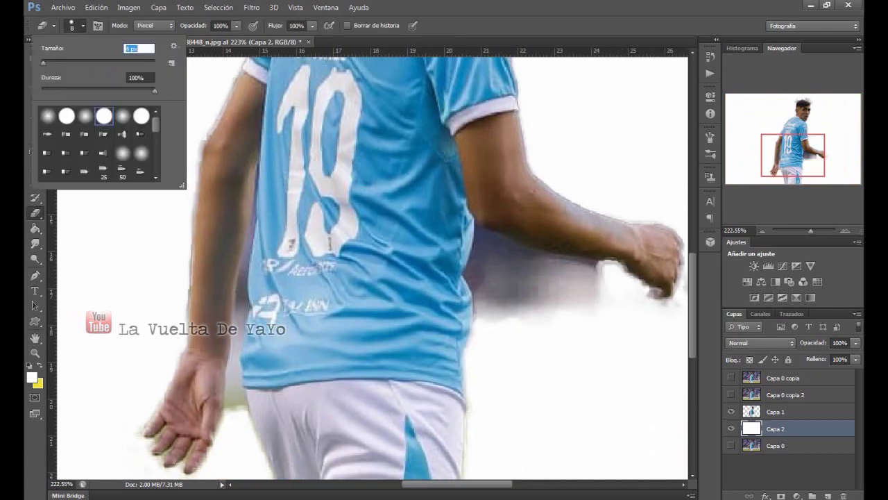
pyautogui.press('Return')
pyautogui.hotkey('alt', ']')
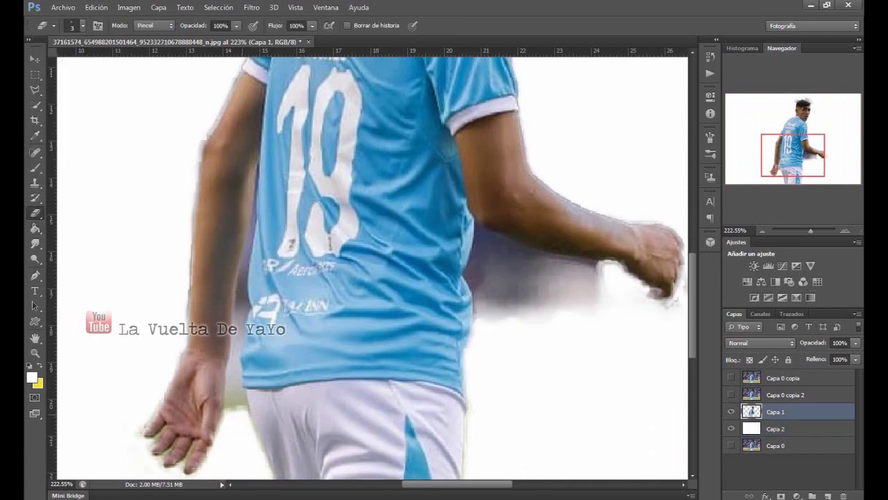
pyautogui.moveTo(241, 412); pyautogui.dragTo(254, 209)
pyautogui.moveTo(265, 463); pyautogui.dragTo(244, 390)
pyautogui.moveTo(195, 471)
pyautogui.mouseDown()
pyautogui.moveTo(221, 413)
pyautogui.moveTo(252, 209)
pyautogui.mouseUp()
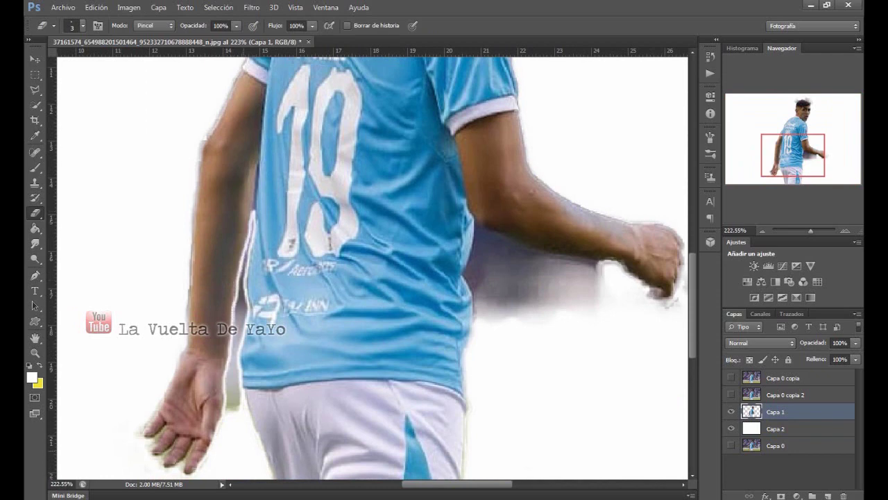
pyautogui.moveTo(204, 458)
pyautogui.mouseDown()
pyautogui.moveTo(193, 472)
pyautogui.moveTo(173, 463)
pyautogui.moveTo(162, 426)
pyautogui.moveTo(148, 446)
pyautogui.moveTo(142, 437)
pyautogui.mouseUp()
pyautogui.moveTo(189, 337); pyautogui.dragTo(195, 198)
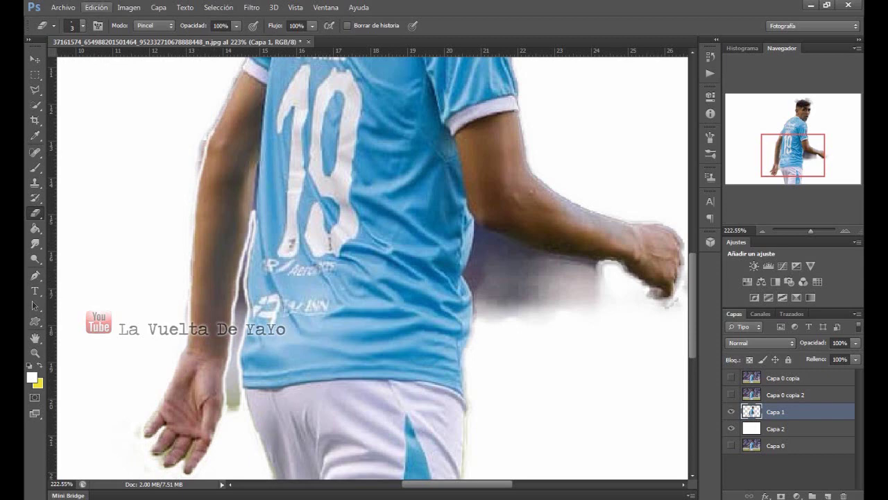
pyautogui.moveTo(209, 144); pyautogui.dragTo(240, 72)
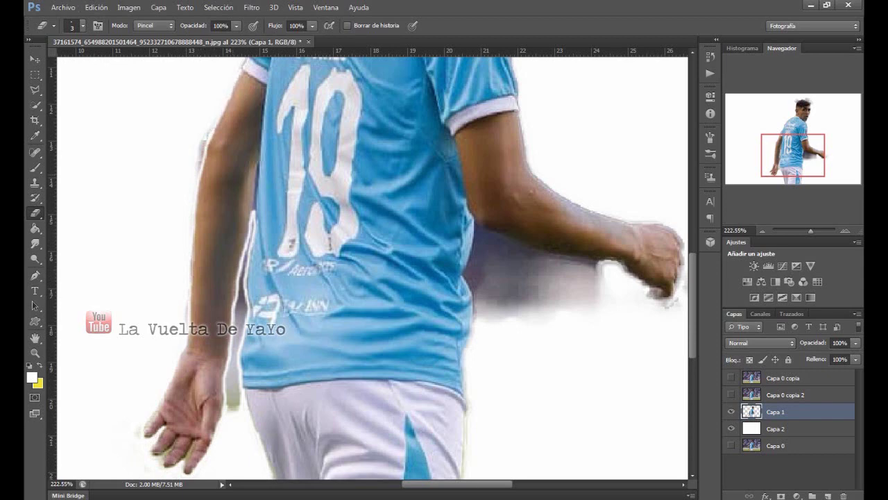
# With a 21 px eraser, remove the grey halo on the left arm and under the right forearm.
pyautogui.click(82, 25)
pyautogui.doubleClick(139, 49)
pyautogui.write('21')
pyautogui.press('Return')
pyautogui.moveTo(197, 175); pyautogui.dragTo(208, 129)
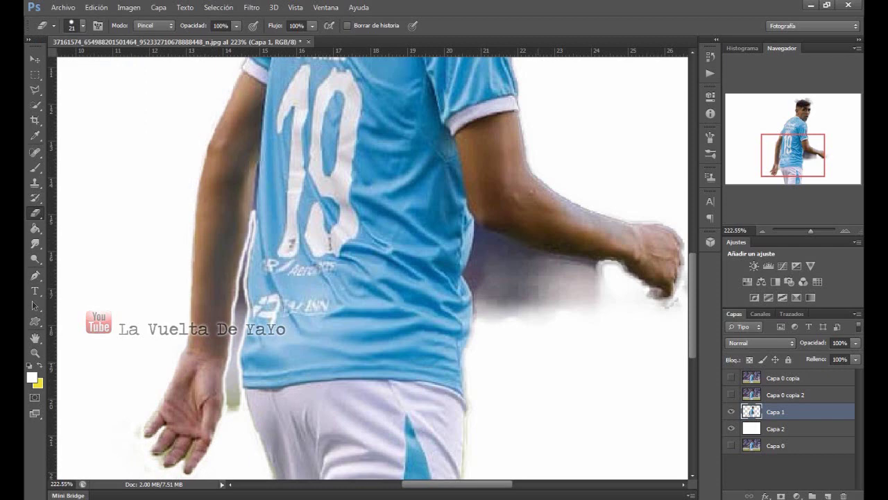
pyautogui.moveTo(465, 471); pyautogui.dragTo(465, 445)
pyautogui.moveTo(465, 367)
pyautogui.mouseDown()
pyautogui.moveTo(486, 320)
pyautogui.moveTo(514, 299)
pyautogui.moveTo(599, 297)
pyautogui.moveTo(595, 274)
pyautogui.moveTo(485, 250)
pyautogui.moveTo(479, 267)
pyautogui.moveTo(497, 269)
pyautogui.mouseUp()
pyautogui.click(497, 269)
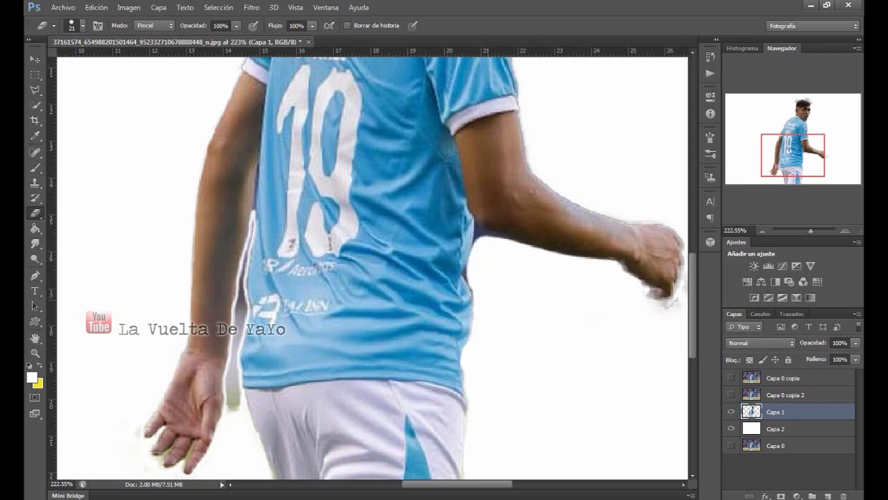
# Shrink the eraser to 8 then 3 px and erase the grey strip between arm and shirt.
pyautogui.click(82, 25)
pyautogui.moveTo(53, 62); pyautogui.dragTo(45, 62)
pyautogui.click(465, 272)
pyautogui.click(83, 25)
pyautogui.click(478, 235)
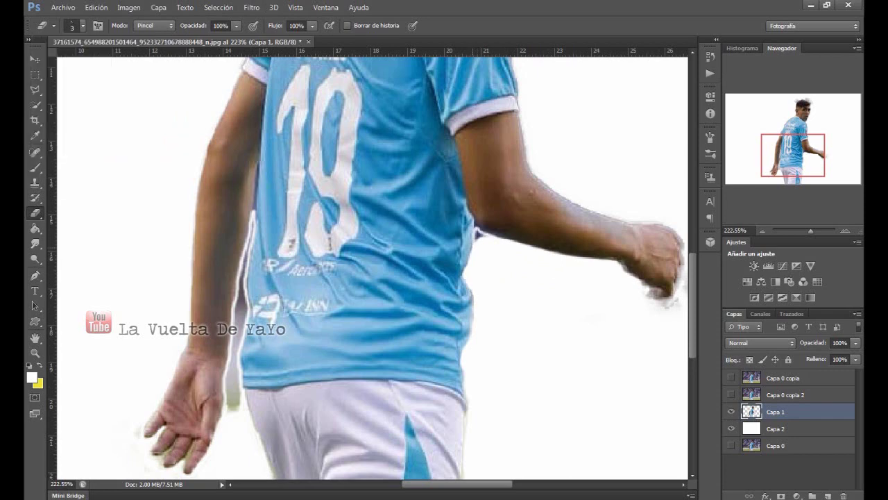
pyautogui.moveTo(478, 233); pyautogui.dragTo(478, 229)
pyautogui.moveTo(253, 222)
pyautogui.mouseDown()
pyautogui.moveTo(242, 275)
pyautogui.moveTo(245, 310)
pyautogui.mouseUp()
pyautogui.moveTo(247, 258); pyautogui.dragTo(238, 366)
# Finish erasing the grey strip beside the shirt down to the hand.
pyautogui.click(83, 25)
pyautogui.press('Return')
pyautogui.moveTo(239, 302); pyautogui.dragTo(233, 372)
pyautogui.moveTo(236, 267); pyautogui.dragTo(236, 303)
pyautogui.moveTo(236, 365); pyautogui.dragTo(238, 411)
pyautogui.moveTo(229, 399); pyautogui.dragTo(229, 414)
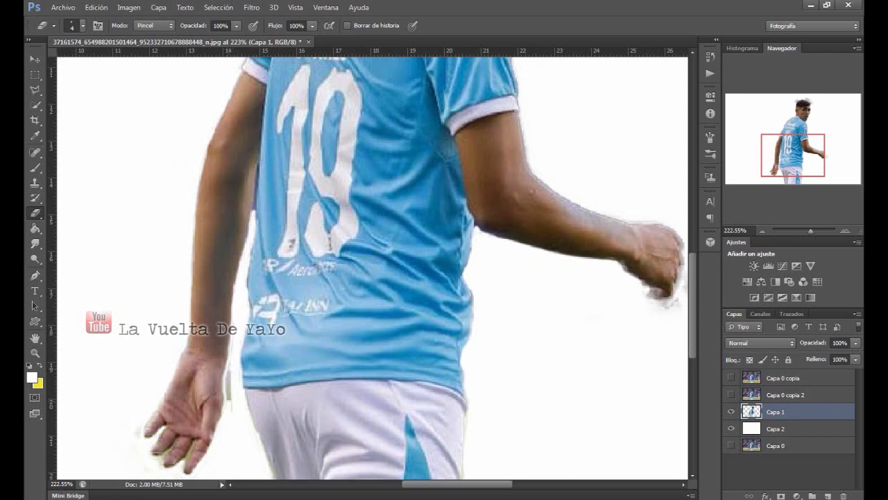
pyautogui.moveTo(227, 361); pyautogui.dragTo(228, 401)
pyautogui.moveTo(225, 379); pyautogui.dragTo(225, 399)
# Erase the grey residue along the right edge and underside of the fist.
pyautogui.hscroll(5, 372, 267)
pyautogui.moveTo(517, 244)
pyautogui.mouseDown()
pyautogui.moveTo(510, 287)
pyautogui.moveTo(497, 304)
pyautogui.moveTo(514, 304)
pyautogui.mouseUp()
pyautogui.moveTo(522, 290); pyautogui.dragTo(530, 296)
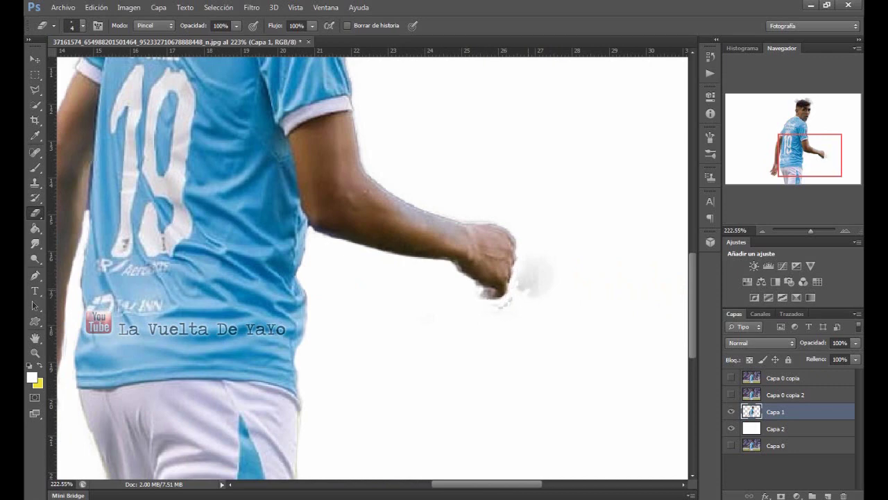
pyautogui.moveTo(479, 286); pyautogui.dragTo(455, 263)
# Erase the grey smudge right of the fist with a 60 px eraser.
pyautogui.click(83, 25)
pyautogui.click(533, 278)
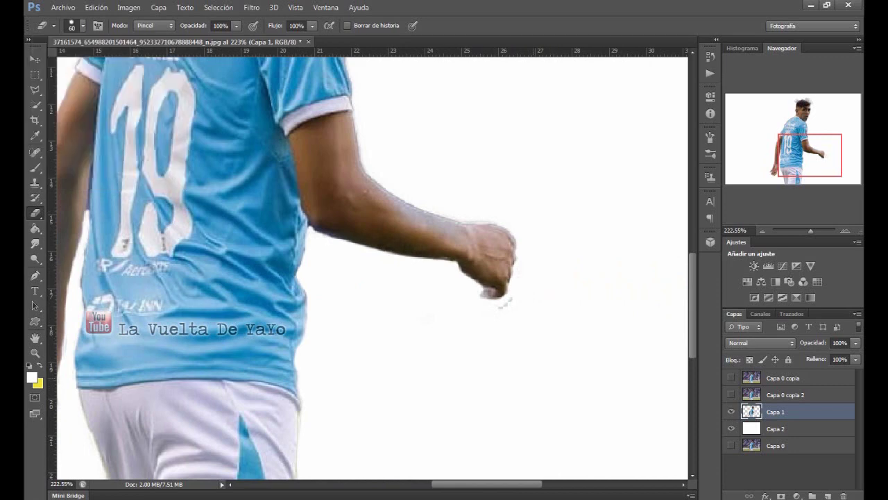
pyautogui.hscroll(-5, 372, 268)
pyautogui.scroll(-3, 373, 268)
pyautogui.scroll(3, 372, 268)
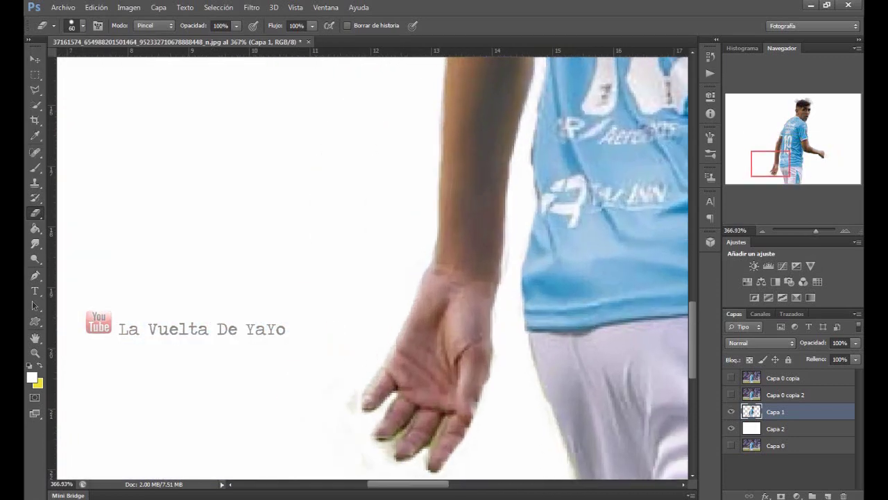
pyautogui.scroll(-1, 372, 268)
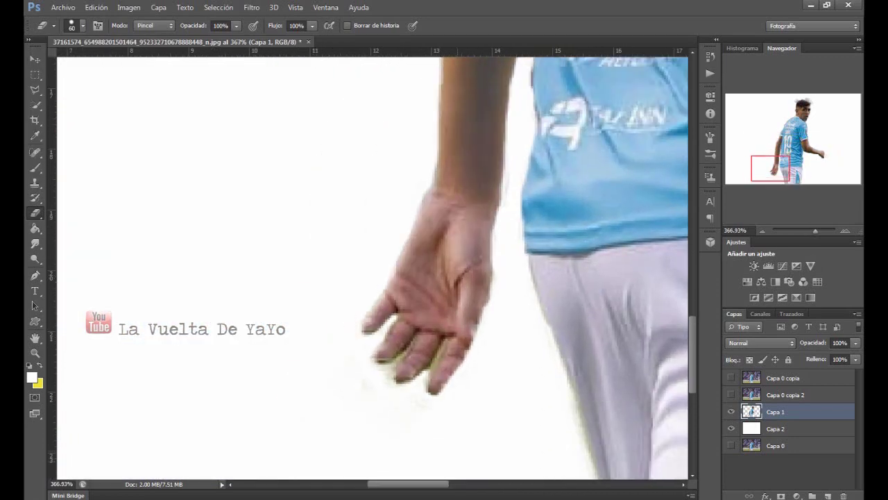
# Trim the fringe along the fingertips and index finger edges with a 2 px eraser.
pyautogui.click(83, 25)
pyautogui.write('8')
pyautogui.press('Return')
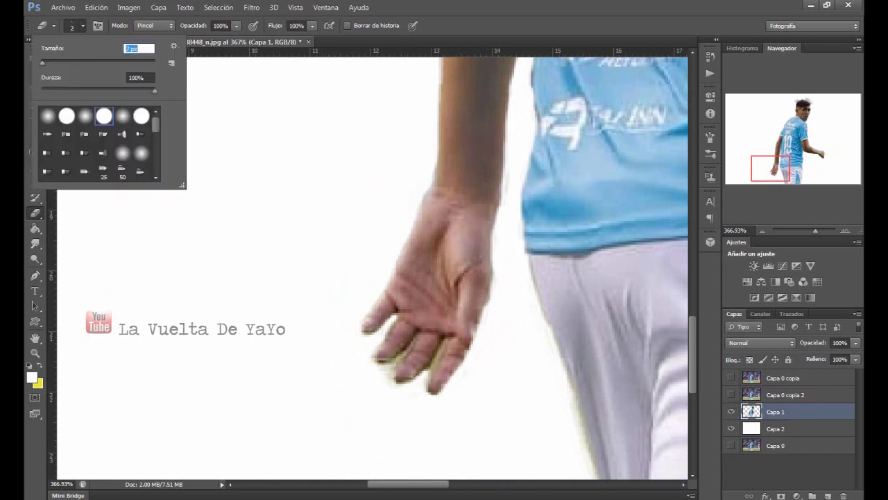
pyautogui.press('Return')
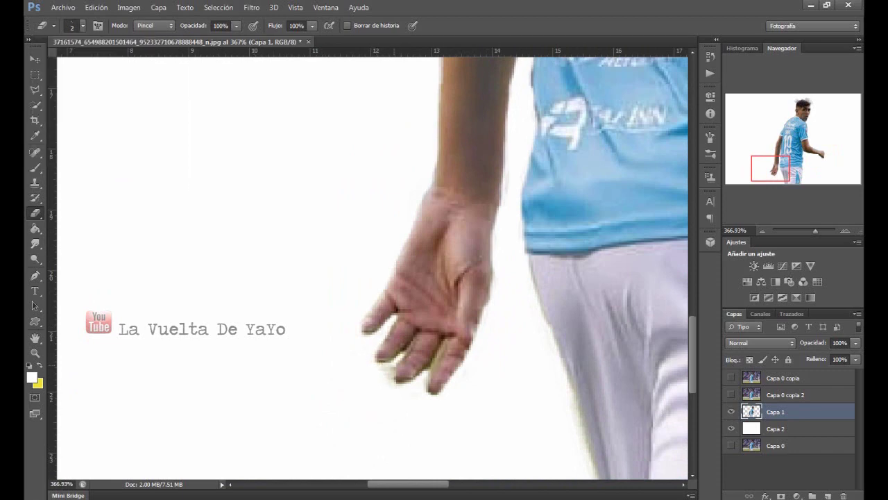
pyautogui.moveTo(394, 368); pyautogui.dragTo(386, 379)
pyautogui.moveTo(408, 346)
pyautogui.mouseDown()
pyautogui.moveTo(396, 368)
pyautogui.moveTo(396, 384)
pyautogui.moveTo(414, 381)
pyautogui.moveTo(405, 381)
pyautogui.mouseUp()
pyautogui.moveTo(443, 345); pyautogui.dragTo(429, 386)
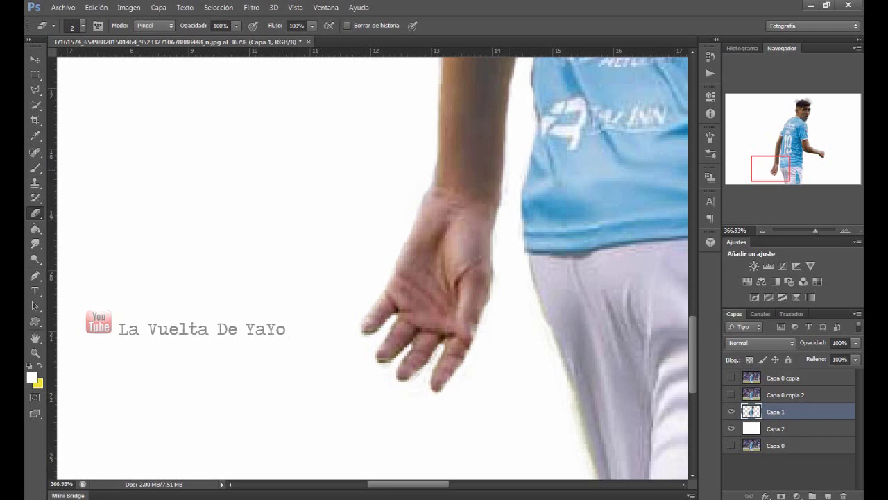
pyautogui.scroll(5, 545, 347)
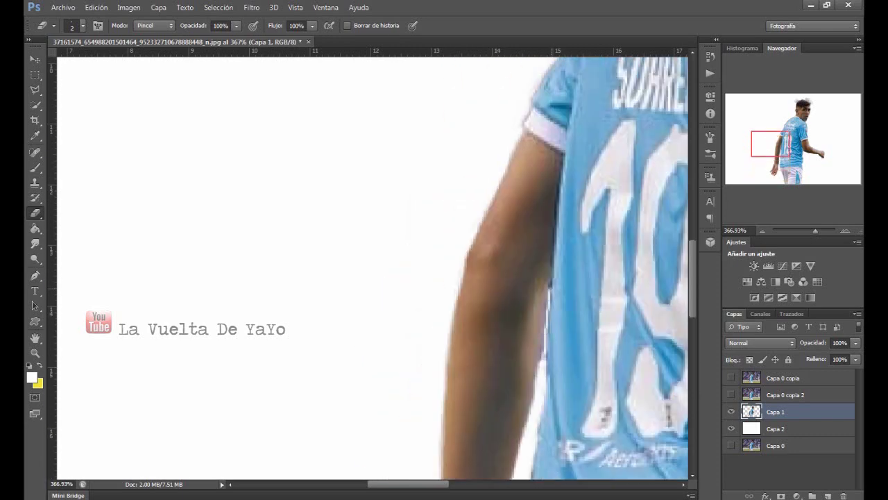
pyautogui.hscroll(5, 372, 268)
pyautogui.hscroll(5, 372, 267)
# Erase the purple fringe along the collar, neck and jaw, using a 39 px eraser.
pyautogui.scroll(5, 372, 267)
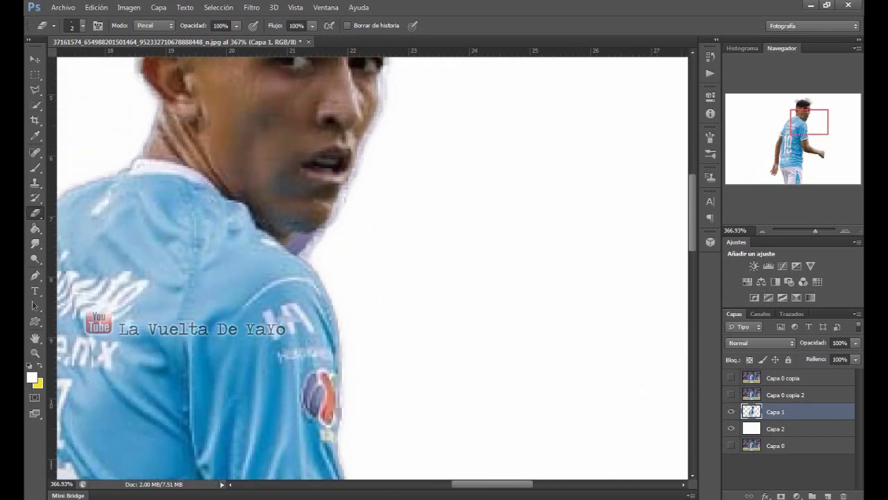
pyautogui.moveTo(309, 378)
pyautogui.mouseDown()
pyautogui.moveTo(283, 357)
pyautogui.moveTo(328, 334)
pyautogui.moveTo(348, 294)
pyautogui.moveTo(392, 150)
pyautogui.moveTo(381, 108)
pyautogui.mouseUp()
pyautogui.click(82, 25)
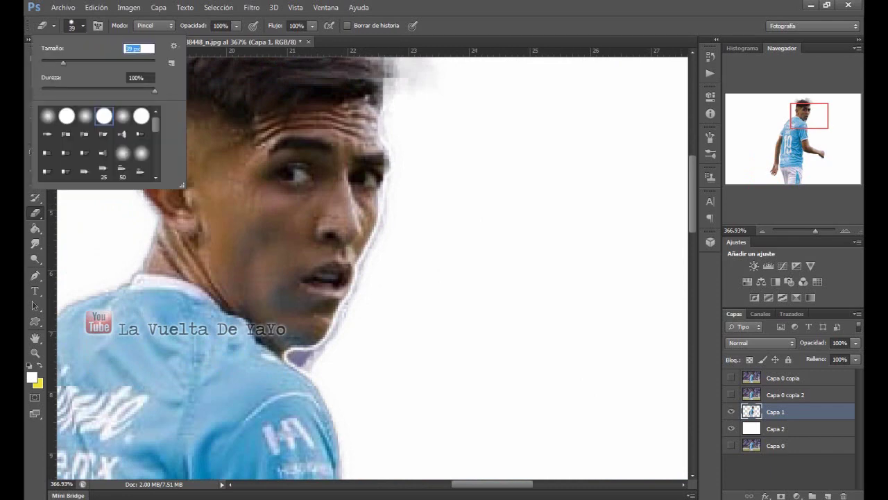
pyautogui.write('39')
pyautogui.press('Return')
pyautogui.moveTo(376, 229)
pyautogui.mouseDown()
pyautogui.moveTo(340, 327)
pyautogui.moveTo(304, 368)
pyautogui.moveTo(290, 366)
pyautogui.mouseUp()
# Clean the jaw, neck and ear edges with the eraser at 9 px.
pyautogui.click(83, 25)
pyautogui.write('12')
pyautogui.press('Return')
pyautogui.click(82, 25)
pyautogui.write('9')
pyautogui.press('Return')
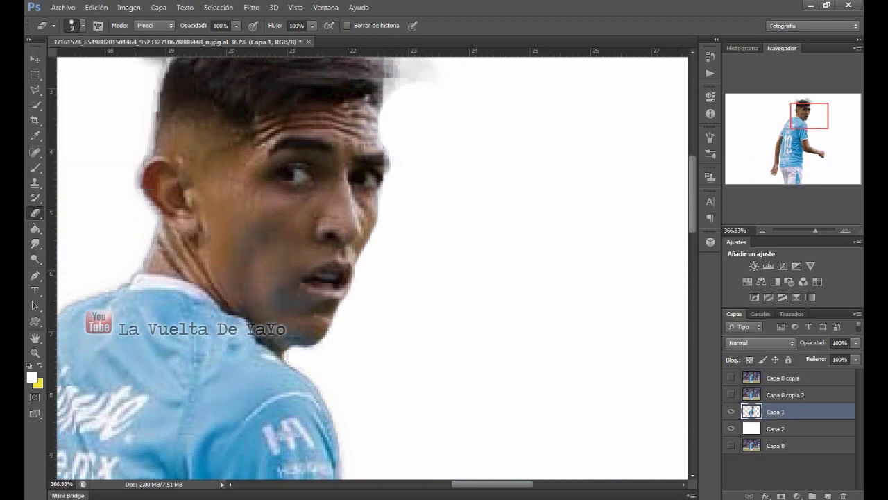
pyautogui.moveTo(136, 271)
pyautogui.mouseDown()
pyautogui.moveTo(114, 289)
pyautogui.moveTo(154, 207)
pyautogui.moveTo(139, 166)
pyautogui.moveTo(156, 95)
pyautogui.mouseUp()
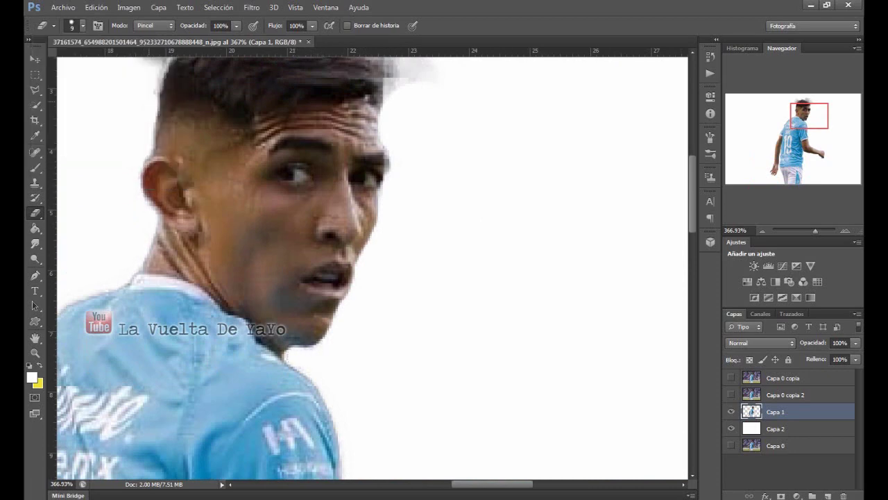
# Erase the grey haze and leftover blobs around the hair with a 40 px eraser.
pyautogui.click(83, 25)
pyautogui.press('Return')
pyautogui.scroll(3, 375, 264)
pyautogui.moveTo(392, 243); pyautogui.dragTo(310, 145)
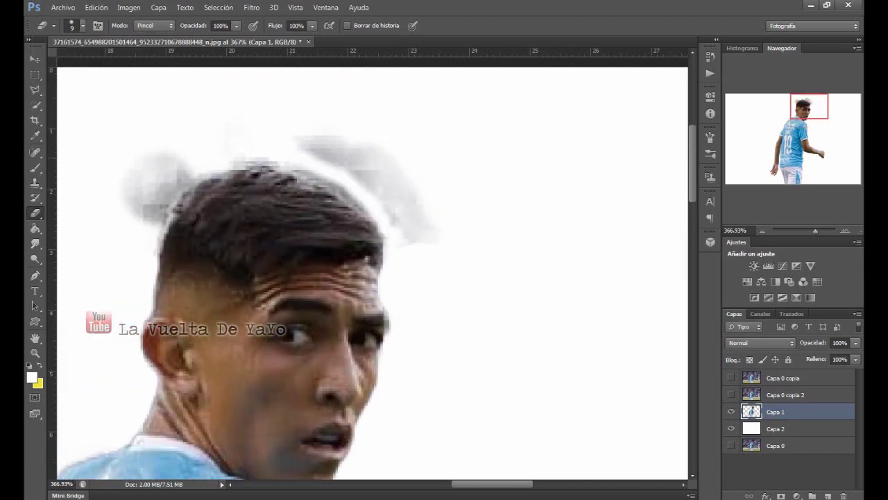
pyautogui.moveTo(160, 267)
pyautogui.mouseDown()
pyautogui.moveTo(208, 178)
pyautogui.moveTo(286, 165)
pyautogui.moveTo(378, 208)
pyautogui.mouseUp()
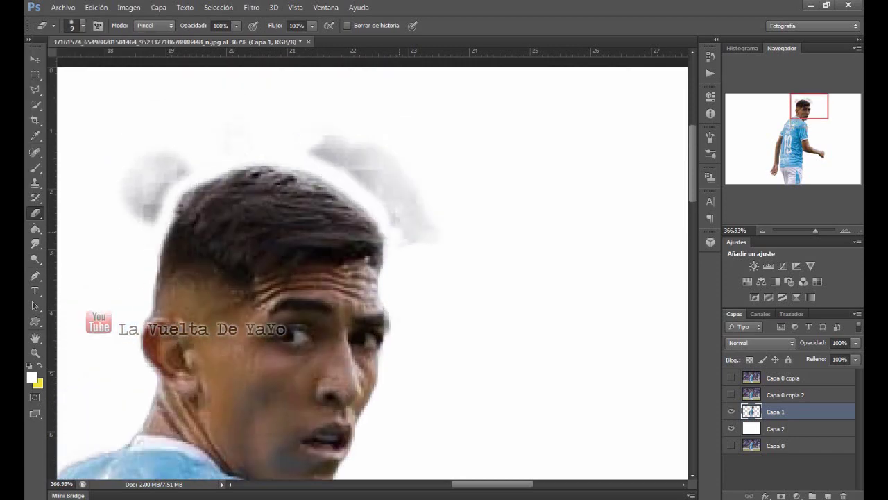
pyautogui.click(83, 25)
pyautogui.press('Return')
pyautogui.moveTo(430, 236)
pyautogui.mouseDown()
pyautogui.moveTo(378, 156)
pyautogui.moveTo(139, 194)
pyautogui.moveTo(128, 222)
pyautogui.mouseUp()
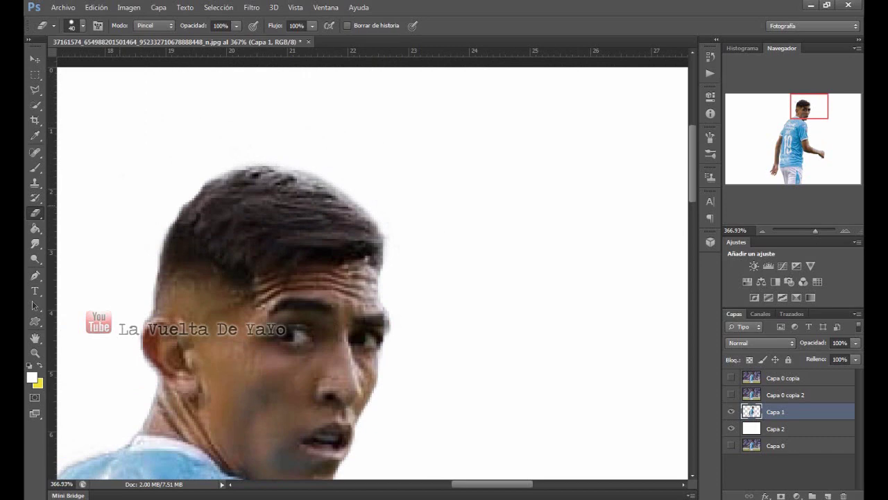
pyautogui.press('z')
pyautogui.click(424, 25)
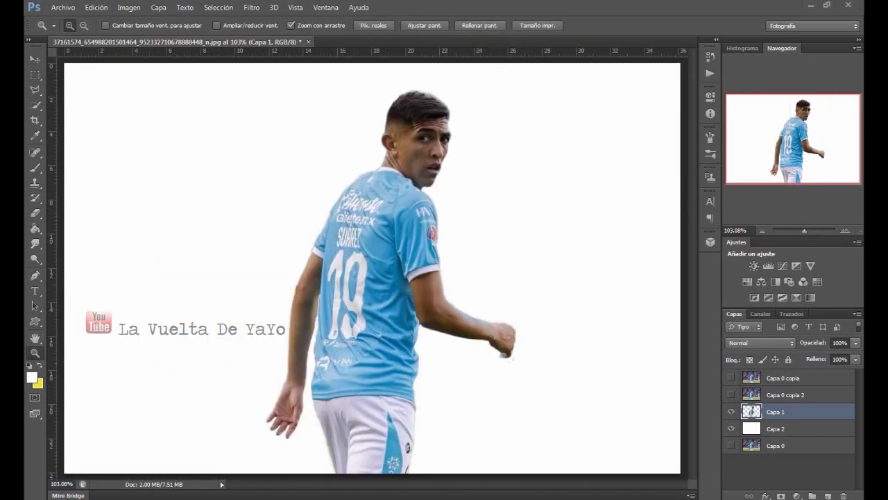
# Save the document as jonny proyecto.psd in Photoshop format with maximum compatibility.
pyautogui.click(63, 7)
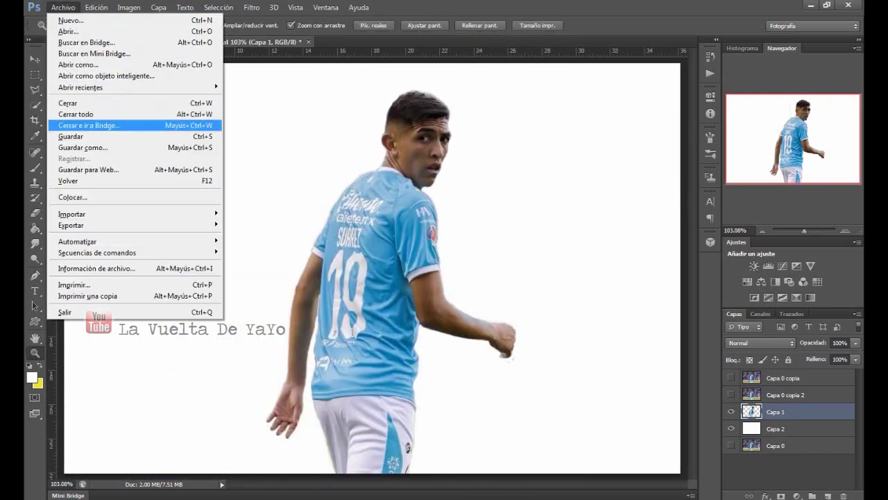
pyautogui.click(76, 136)
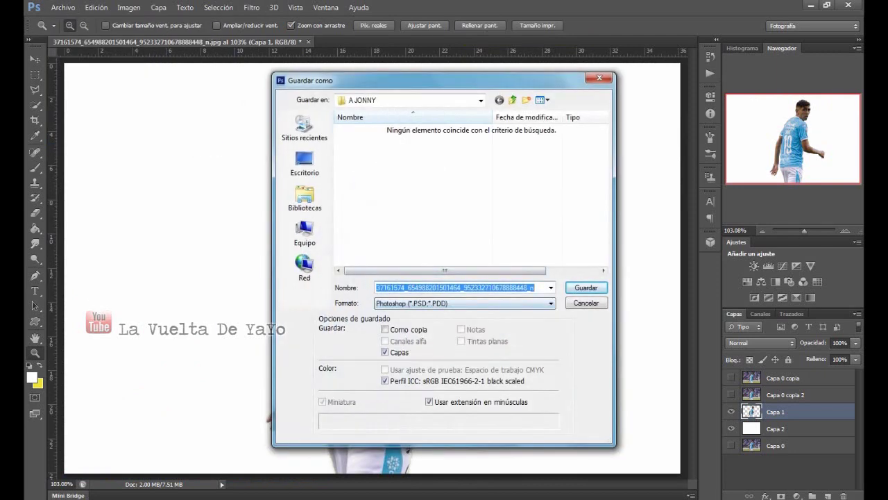
pyautogui.press('BackSpace')
pyautogui.write('jonn')
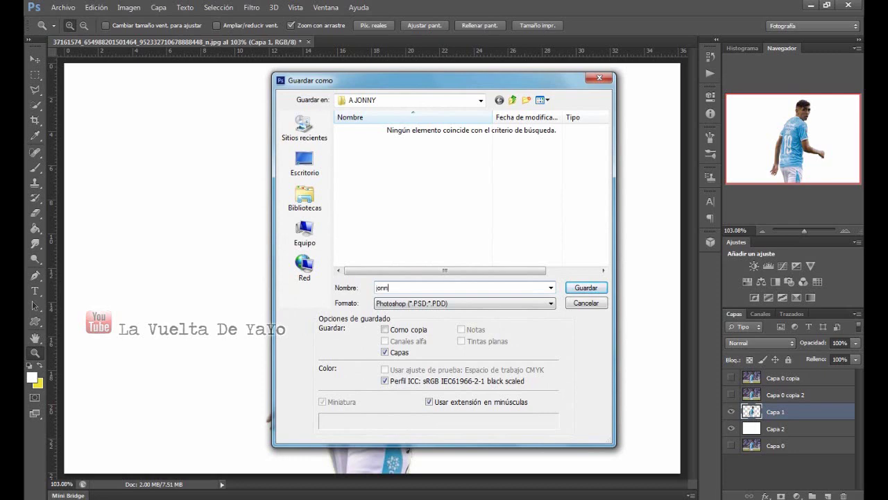
pyautogui.write('y')
pyautogui.write('ye')
pyautogui.write('o')
pyautogui.press('Return')
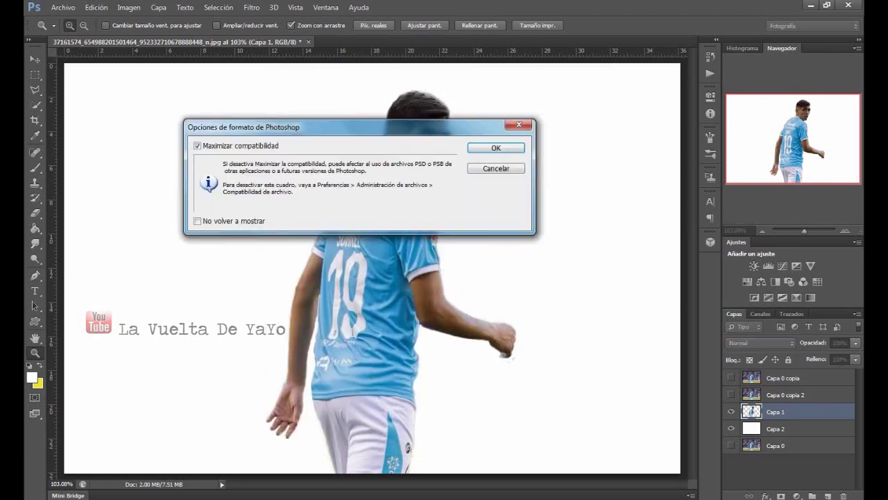
pyautogui.press('Return')
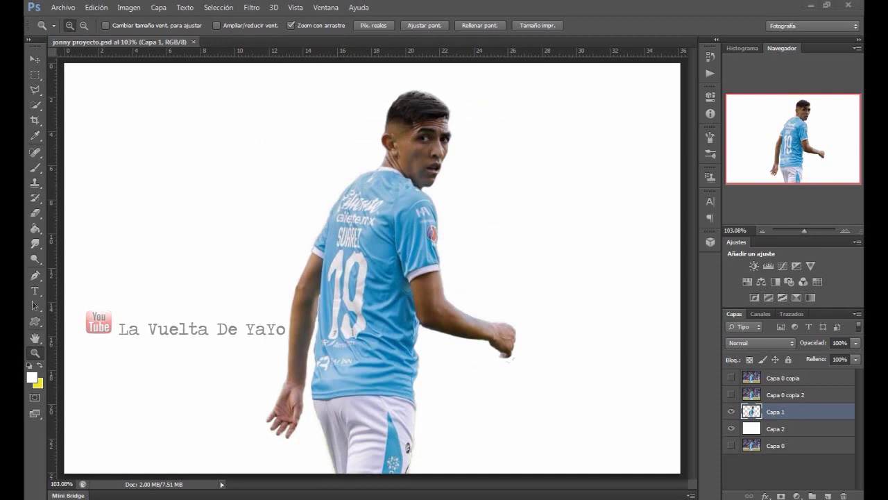
# Place the blue-and-black striped player photo into the document and commit it.
pyautogui.click(63, 7)
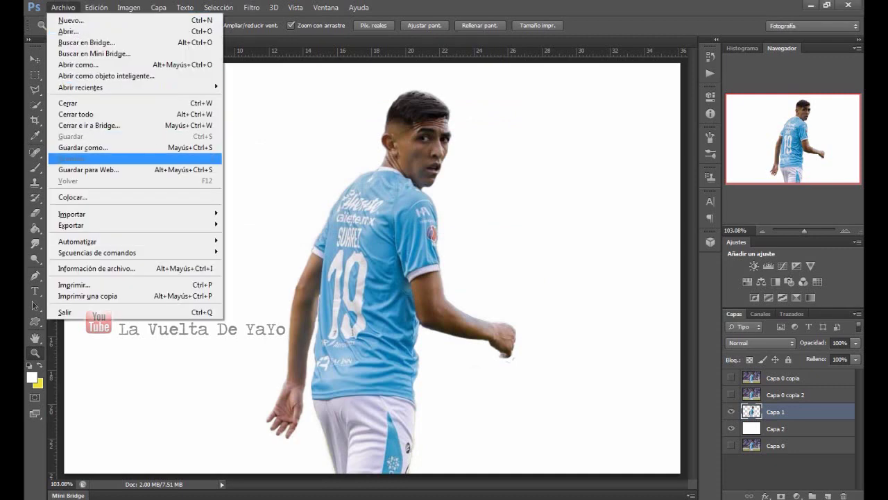
pyautogui.click(73, 197)
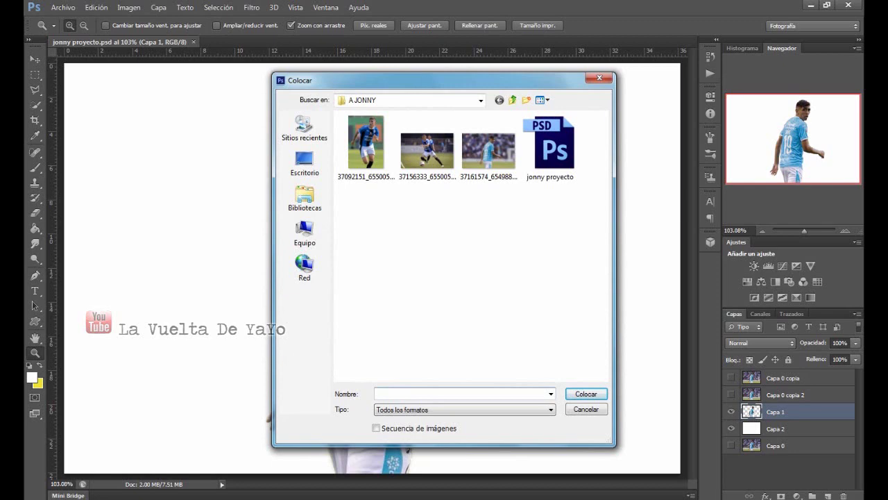
pyautogui.click(366, 143)
pyautogui.press('Return')
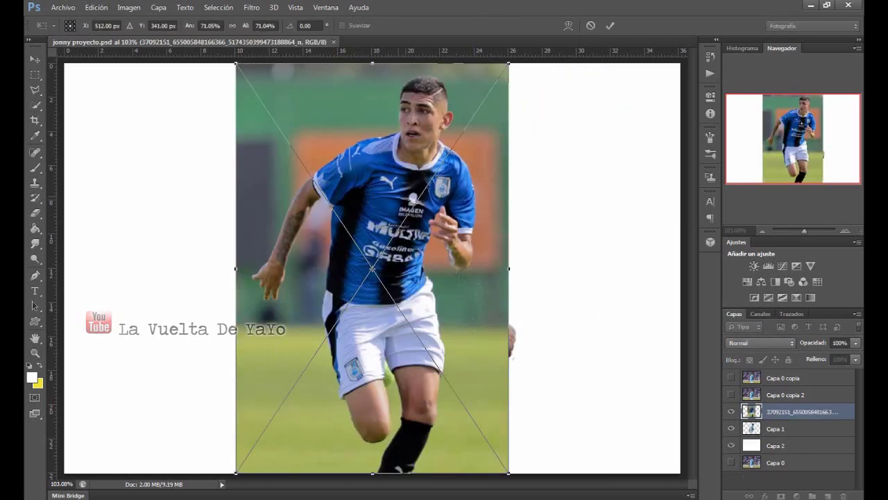
pyautogui.moveTo(372, 269); pyautogui.dragTo(360, 319)
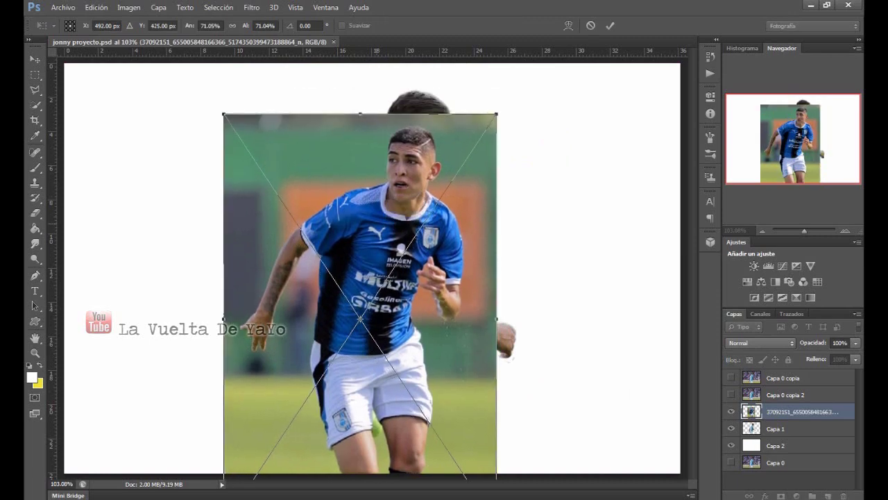
pyautogui.press('Return')
# Move the striped player photo to the left of the number 19 player.
pyautogui.press('z')
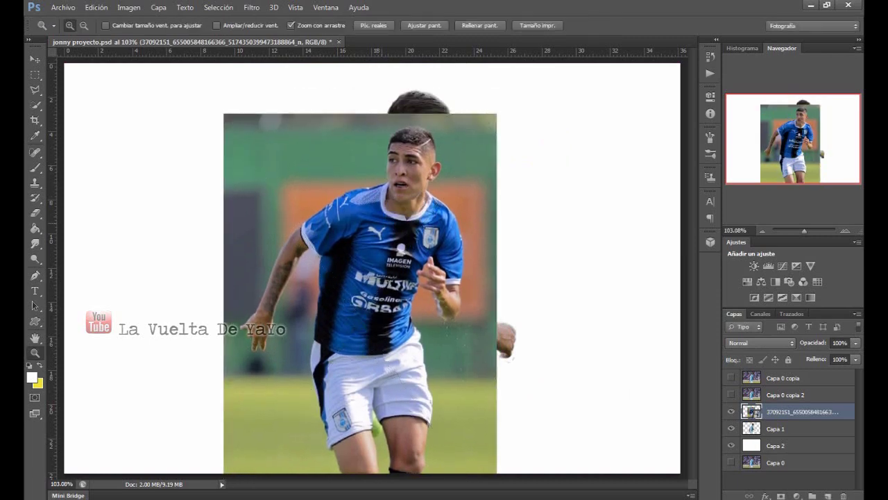
pyautogui.press('v')
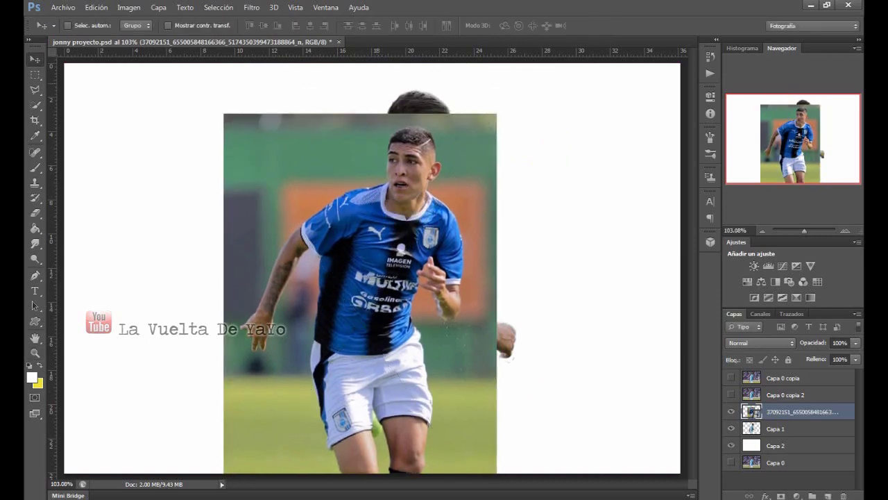
pyautogui.moveTo(370, 222); pyautogui.dragTo(274, 182)
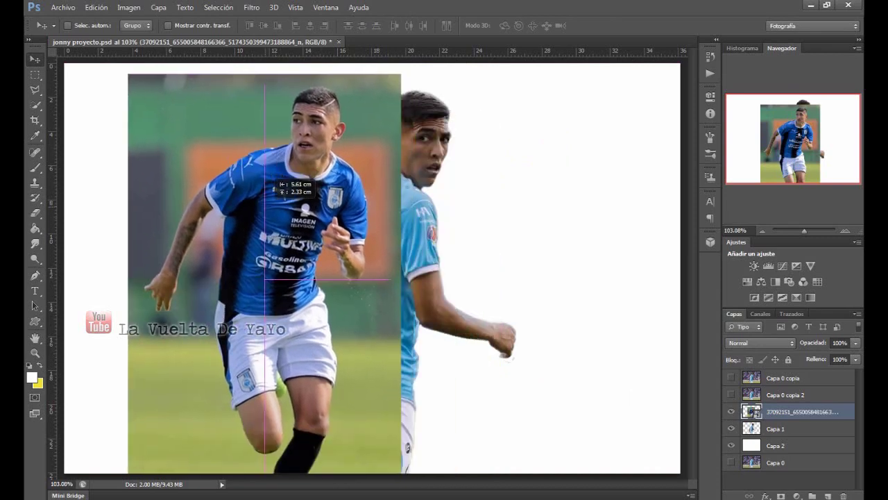
pyautogui.moveTo(274, 182); pyautogui.dragTo(291, 185)
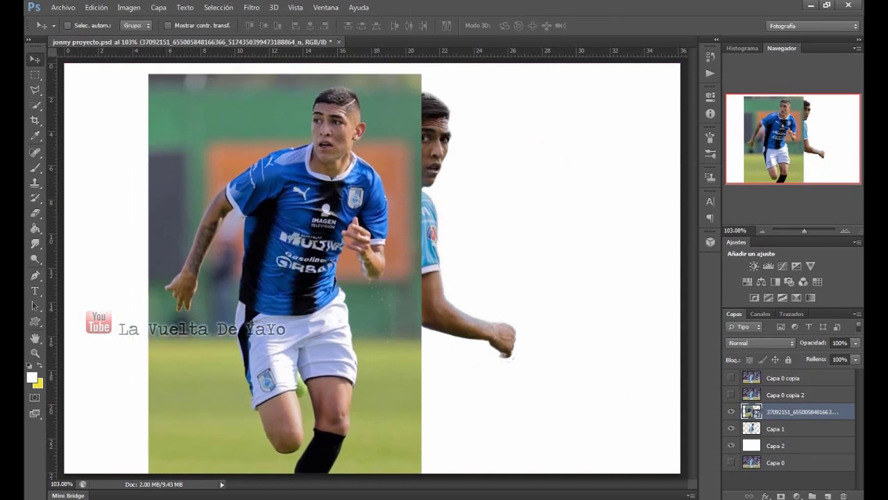
pyautogui.click(35, 105)
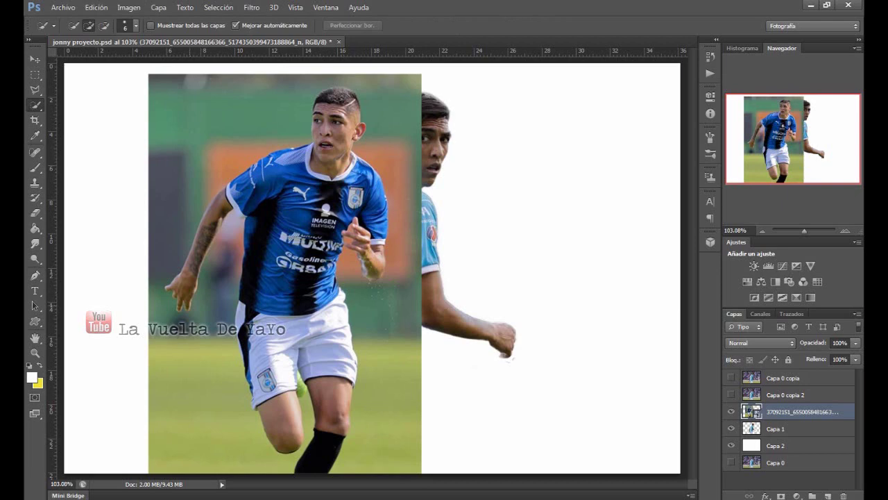
# Start the quick selection on the player's hand and forearm with a 22 px brush.
pyautogui.hotkey('ctrl', 'a')
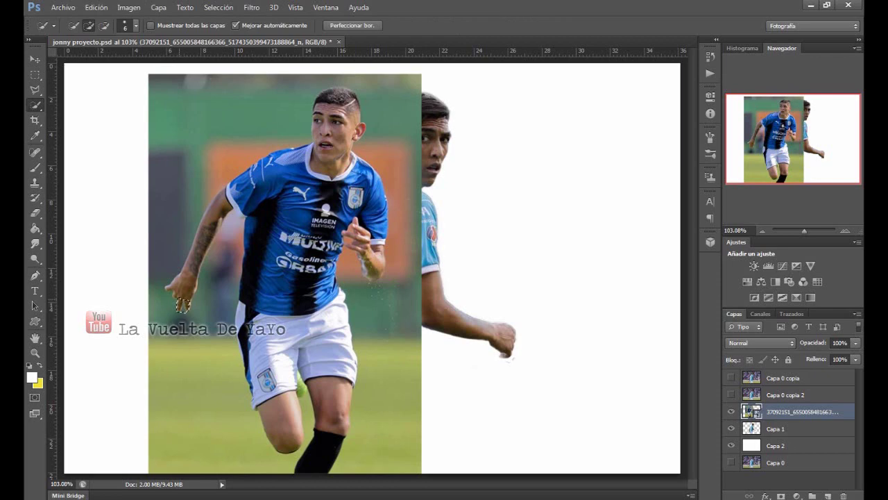
pyautogui.moveTo(181, 305); pyautogui.dragTo(188, 273)
pyautogui.click(136, 25)
pyautogui.write('22')
pyautogui.press('Return')
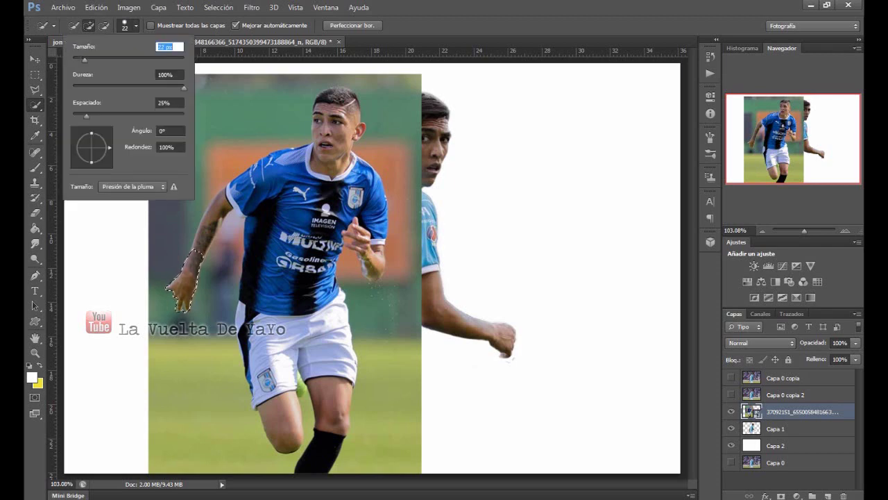
pyautogui.press('Return')
pyautogui.moveTo(200, 245); pyautogui.dragTo(226, 194)
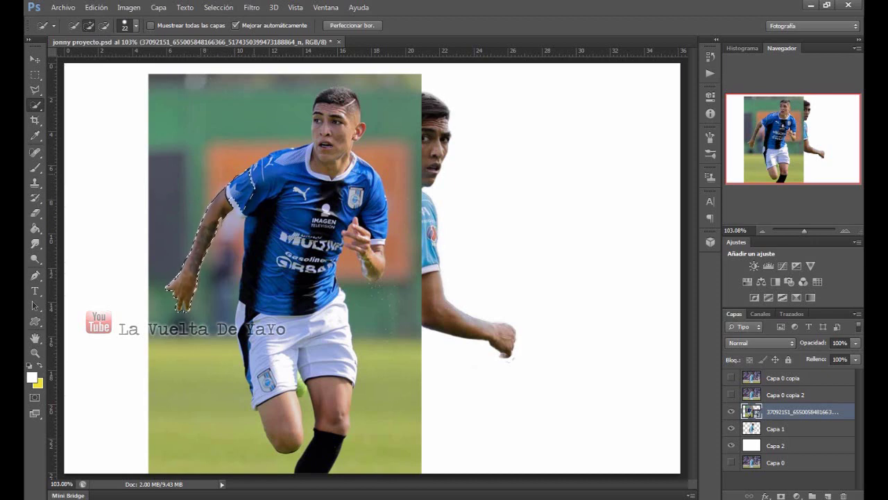
# Extend the selection over the jersey, face, shoulder, torso and shorts, trimming stray background.
pyautogui.moveTo(254, 184)
pyautogui.mouseDown()
pyautogui.moveTo(301, 188)
pyautogui.moveTo(324, 179)
pyautogui.mouseUp()
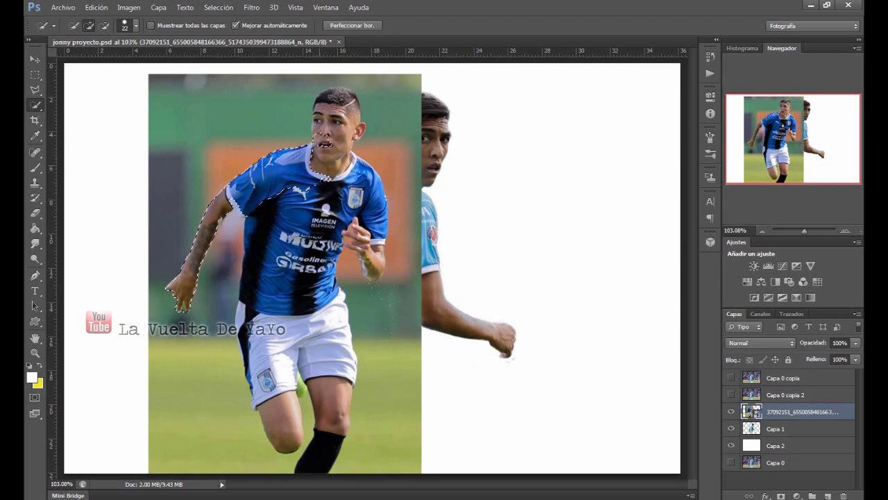
pyautogui.moveTo(322, 150)
pyautogui.mouseDown()
pyautogui.moveTo(319, 119)
pyautogui.moveTo(340, 80)
pyautogui.mouseUp()
pyautogui.moveTo(347, 173)
pyautogui.mouseDown()
pyautogui.moveTo(365, 170)
pyautogui.moveTo(361, 272)
pyautogui.mouseUp()
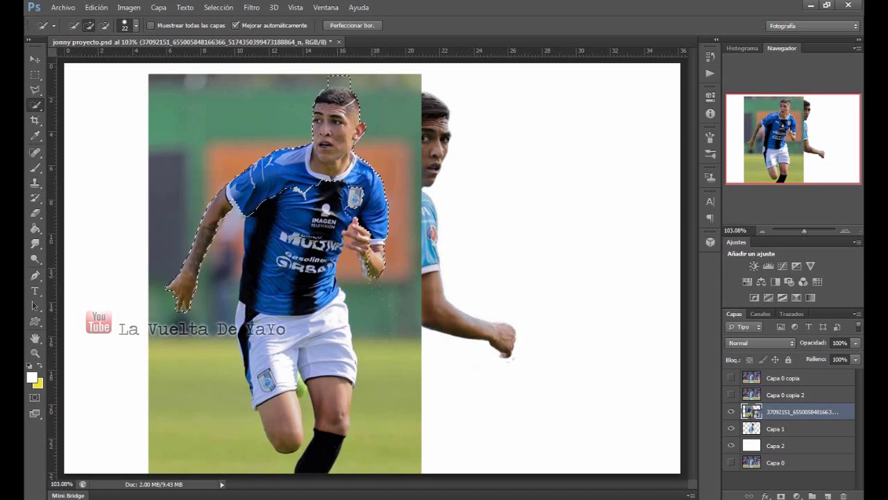
pyautogui.moveTo(344, 205); pyautogui.dragTo(243, 305)
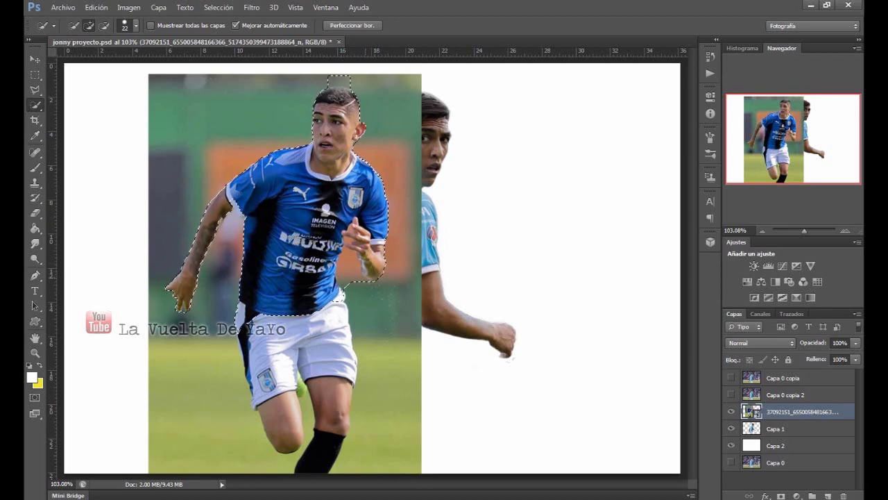
pyautogui.moveTo(298, 312); pyautogui.dragTo(326, 375)
pyautogui.moveTo(364, 278); pyautogui.dragTo(368, 281)
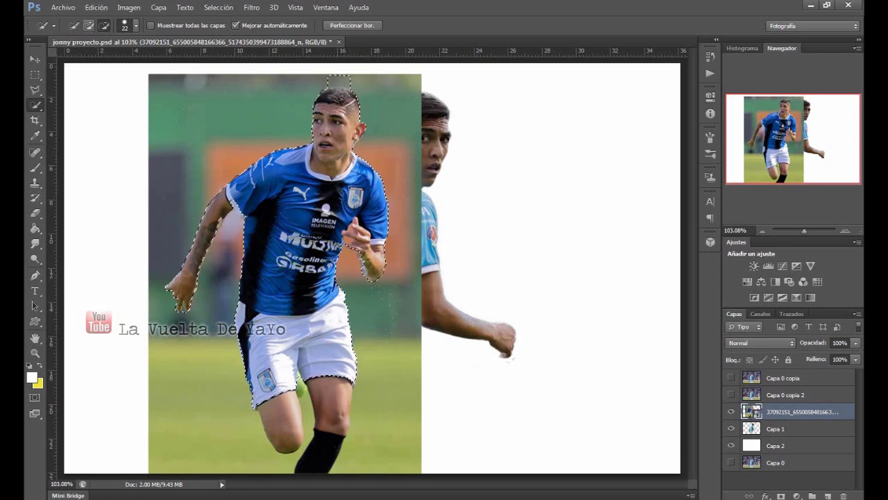
pyautogui.press('alt')
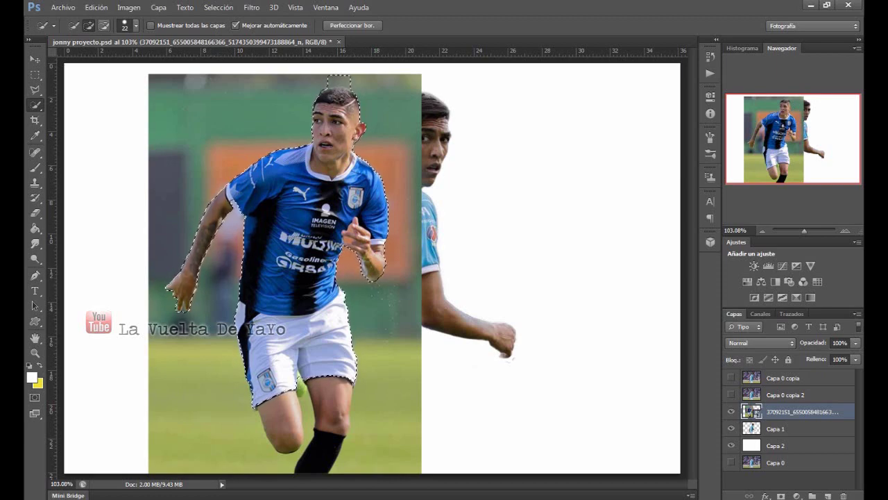
pyautogui.press('alt')
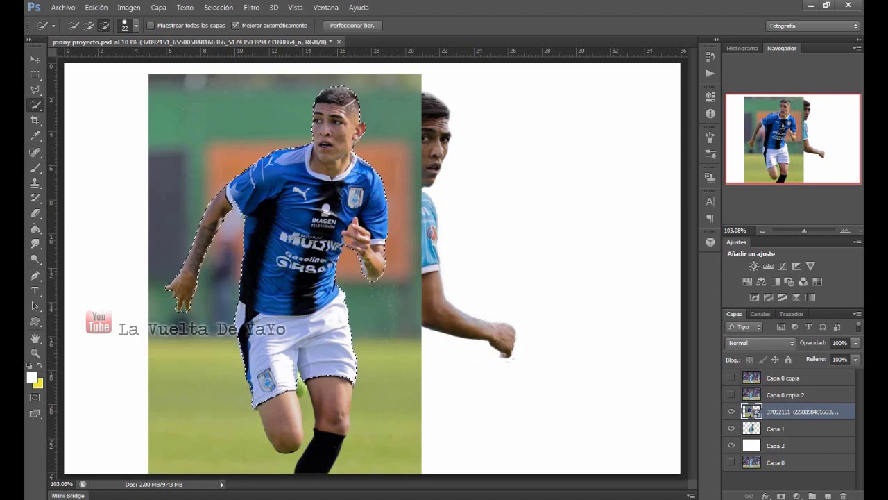
# Copy the selected player to a new layer, Capa 3, via Capa vía copiar, and hide the original photo.
pyautogui.rightClick(309, 242)
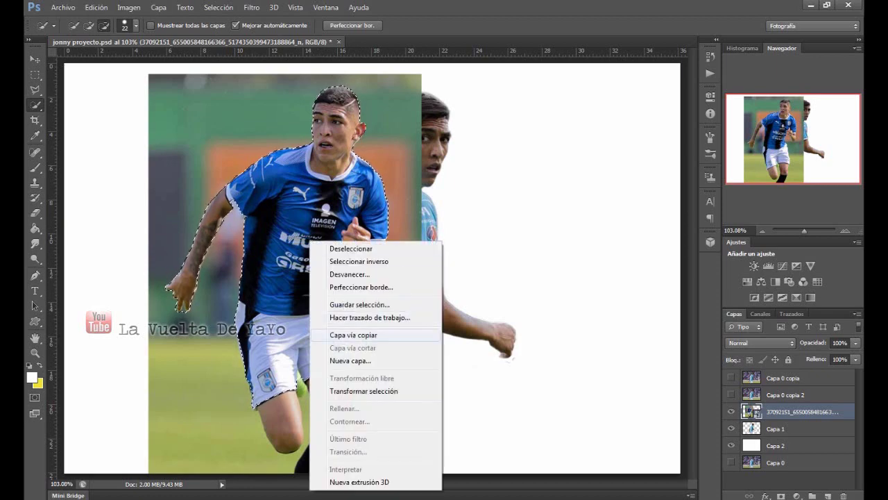
pyautogui.click(354, 335)
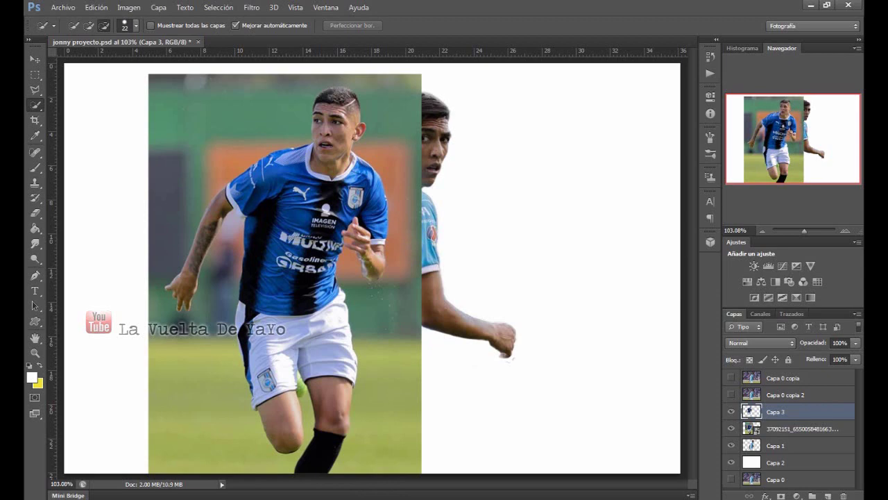
pyautogui.click(731, 428)
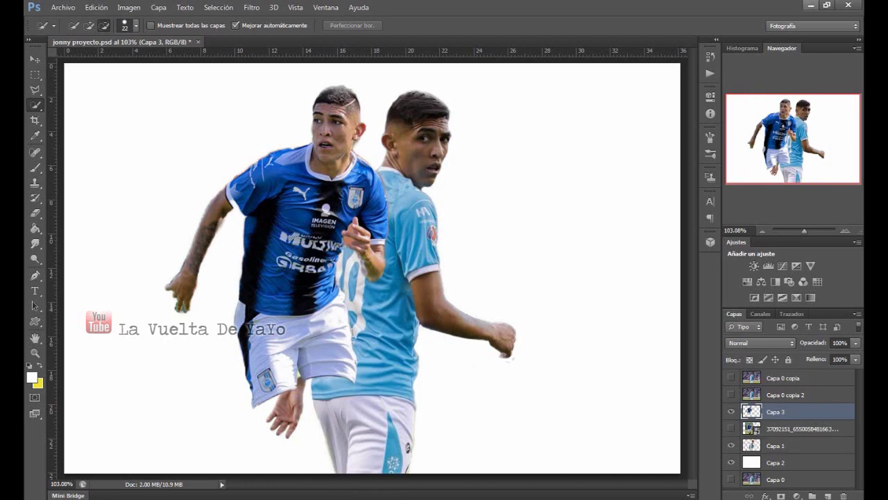
# Erase the fringe around the fingertips, hand, arm and wrist edges of Capa 3.
pyautogui.scroll(3, 374, 271)
pyautogui.scroll(2, 374, 270)
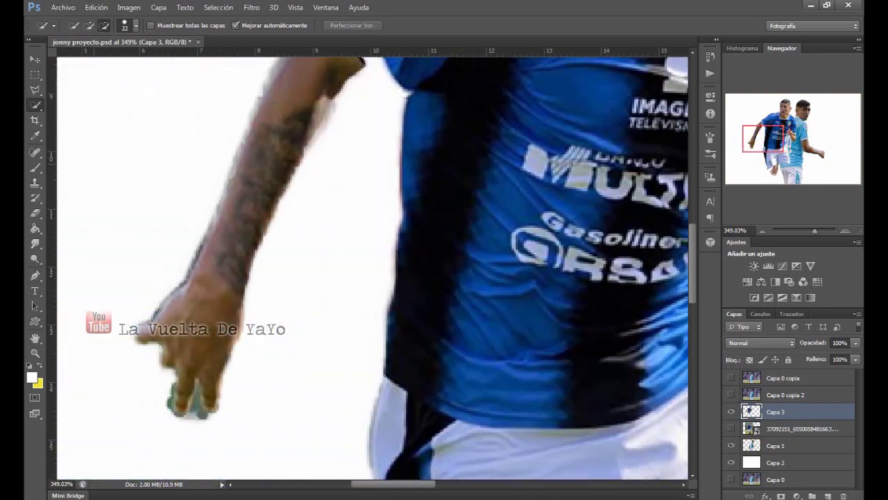
pyautogui.press('e')
pyautogui.click(83, 25)
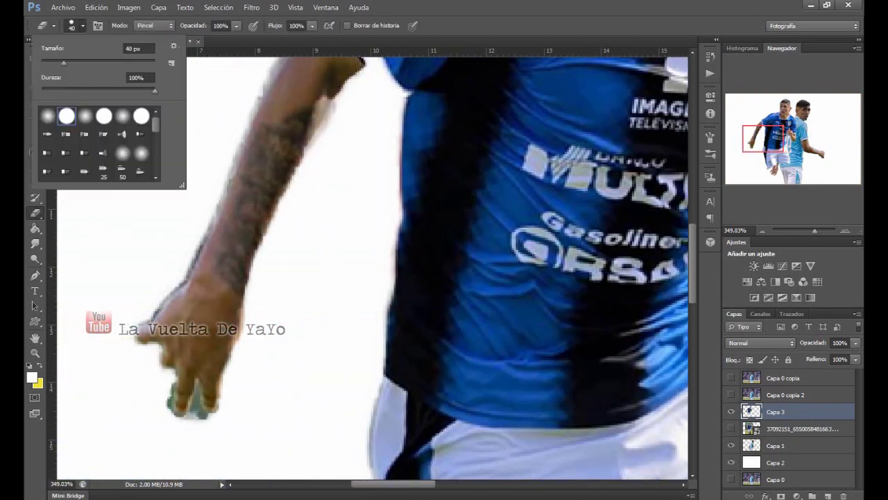
pyautogui.click(83, 25)
pyautogui.moveTo(174, 382)
pyautogui.mouseDown()
pyautogui.moveTo(174, 411)
pyautogui.moveTo(215, 409)
pyautogui.mouseUp()
pyautogui.moveTo(236, 334); pyautogui.dragTo(227, 370)
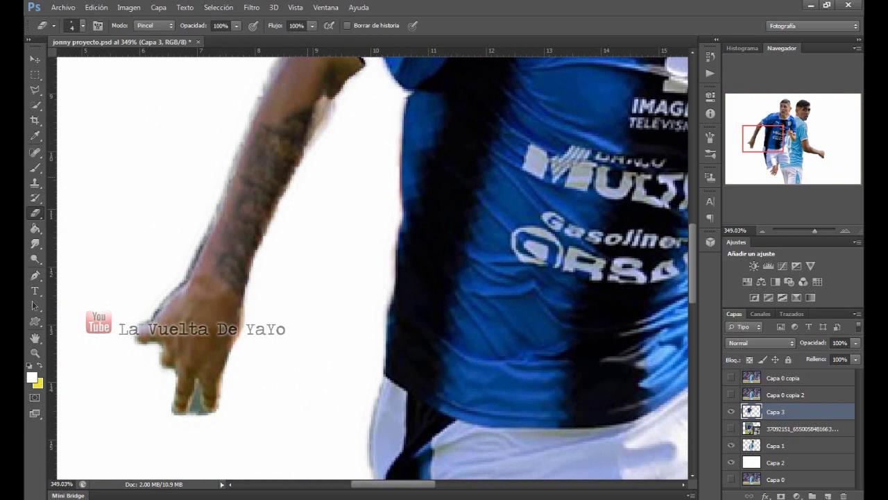
pyautogui.moveTo(314, 149); pyautogui.dragTo(331, 95)
pyautogui.moveTo(159, 312)
pyautogui.mouseDown()
pyautogui.moveTo(228, 181)
pyautogui.moveTo(276, 58)
pyautogui.moveTo(133, 332)
pyautogui.moveTo(201, 246)
pyautogui.mouseUp()
pyautogui.moveTo(205, 397)
pyautogui.mouseDown()
pyautogui.moveTo(195, 414)
pyautogui.moveTo(182, 414)
pyautogui.moveTo(174, 395)
pyautogui.moveTo(197, 409)
pyautogui.mouseUp()
# With a 3 px eraser, clean fringe between the fingertips and on the hand's left edge.
pyautogui.click(82, 25)
pyautogui.doubleClick(142, 48)
pyautogui.write('3')
pyautogui.press('Return')
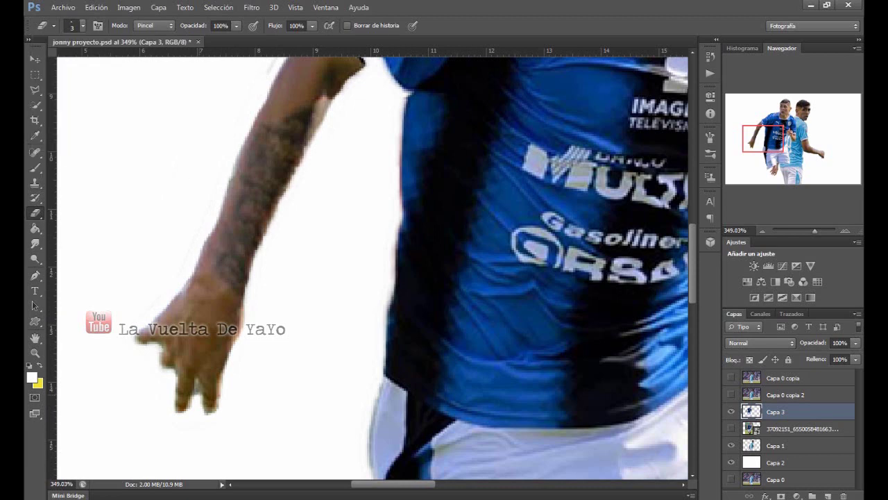
pyautogui.moveTo(202, 379)
pyautogui.mouseDown()
pyautogui.moveTo(192, 408)
pyautogui.moveTo(211, 414)
pyautogui.mouseUp()
pyautogui.moveTo(137, 338); pyautogui.dragTo(136, 344)
pyautogui.scroll(4, 372, 268)
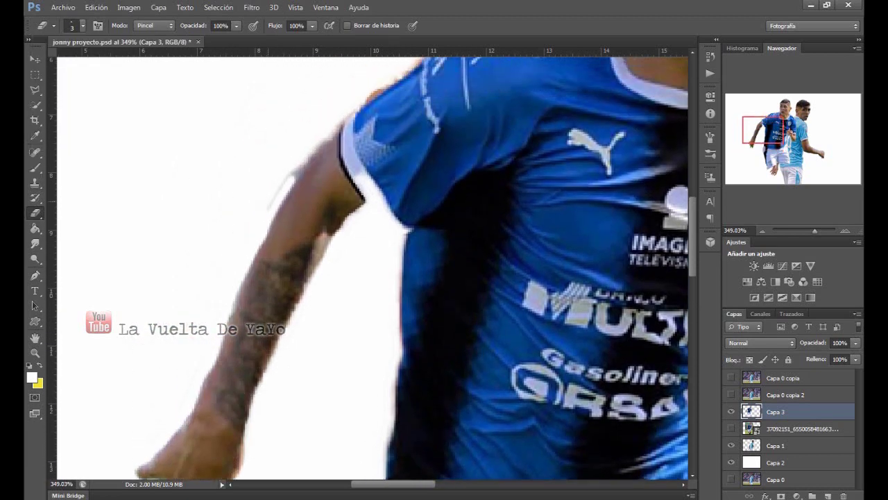
# With a 33 px eraser, erase fringe along the arm, jersey edge and right shoulder.
pyautogui.click(82, 25)
pyautogui.write('33')
pyautogui.press('Return')
pyautogui.moveTo(283, 202)
pyautogui.mouseDown()
pyautogui.moveTo(313, 149)
pyautogui.moveTo(345, 117)
pyautogui.mouseUp()
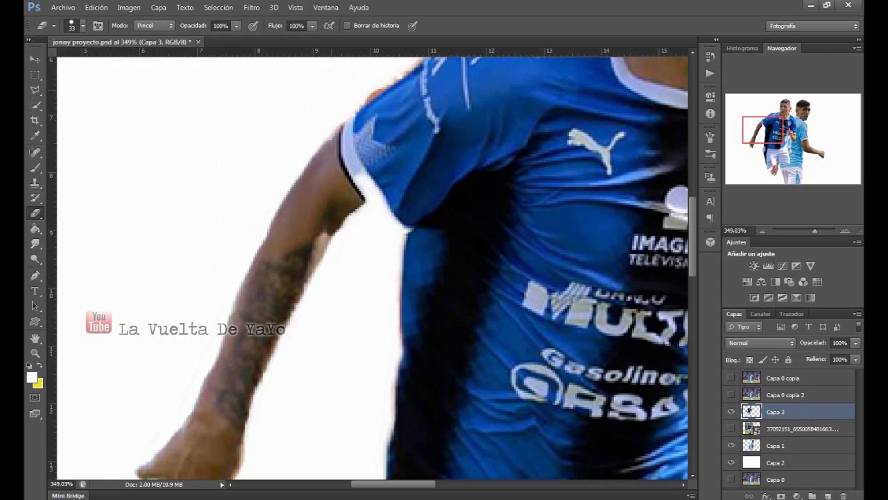
pyautogui.scroll(4, 365, 104)
pyautogui.scroll(2, 364, 105)
pyautogui.moveTo(368, 305)
pyautogui.mouseDown()
pyautogui.moveTo(465, 229)
pyautogui.moveTo(555, 199)
pyautogui.mouseUp()
pyautogui.hscroll(5, 372, 268)
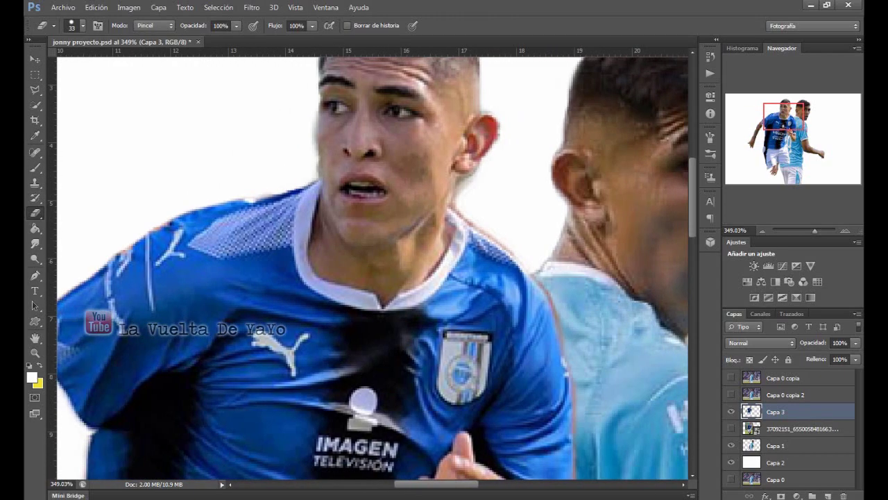
pyautogui.hscroll(2, 372, 268)
pyautogui.moveTo(368, 232)
pyautogui.mouseDown()
pyautogui.moveTo(403, 258)
pyautogui.moveTo(447, 340)
pyautogui.moveTo(459, 394)
pyautogui.mouseUp()
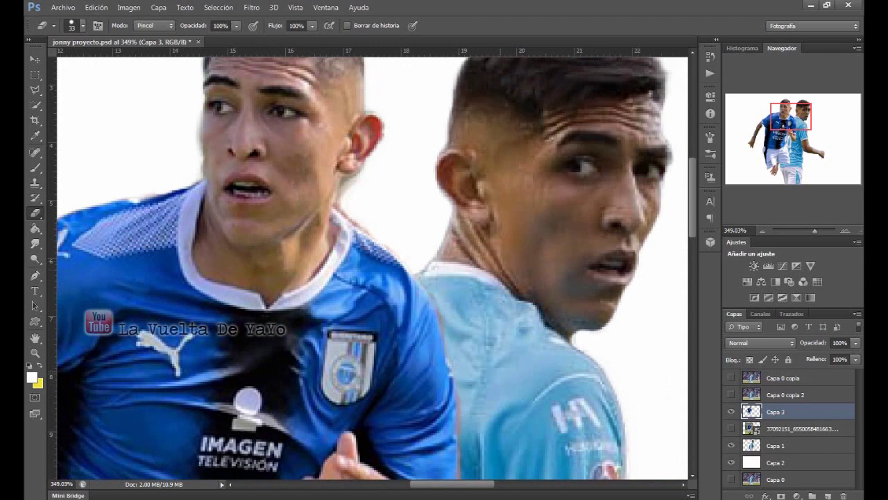
pyautogui.scroll(-5, 441, 325)
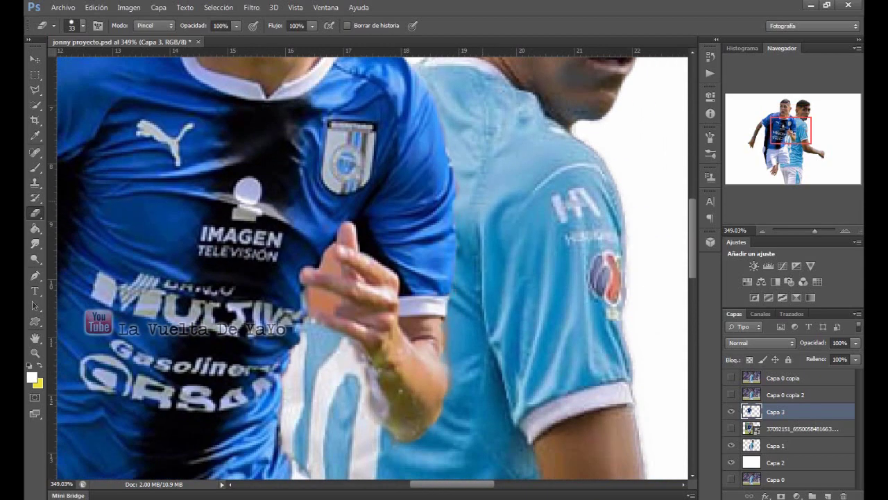
pyautogui.moveTo(450, 133); pyautogui.dragTo(451, 208)
# At 13 and 3 px, erase fringe on the forearm, hand and the green patch by the shorts.
pyautogui.click(82, 25)
pyautogui.moveTo(57, 64); pyautogui.dragTo(49, 64)
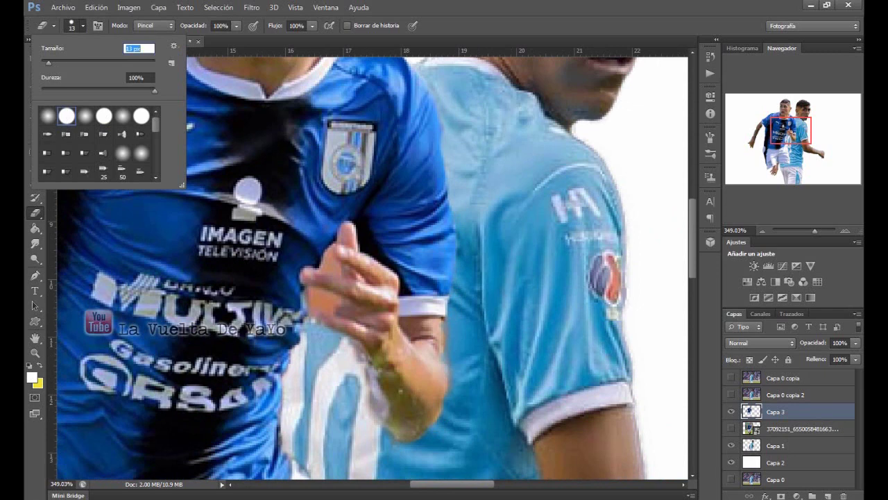
pyautogui.click(82, 25)
pyautogui.moveTo(373, 421)
pyautogui.mouseDown()
pyautogui.moveTo(357, 355)
pyautogui.moveTo(294, 350)
pyautogui.mouseUp()
pyautogui.moveTo(283, 393); pyautogui.dragTo(281, 448)
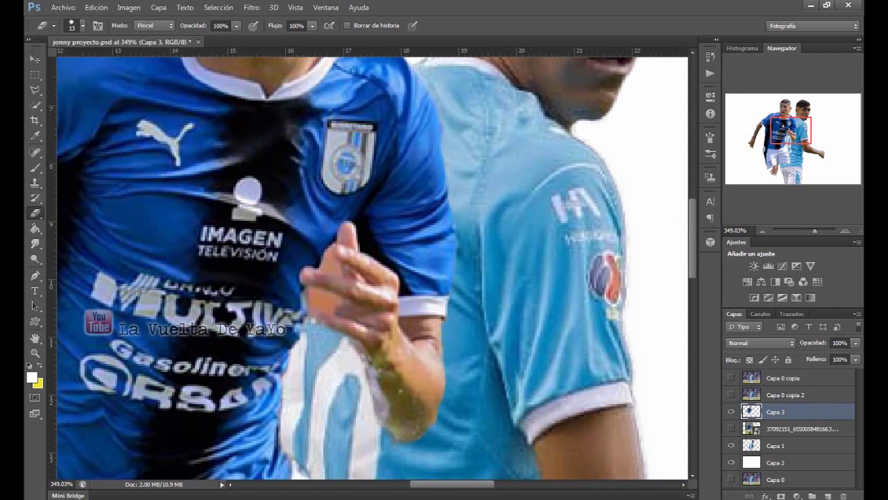
pyautogui.click(83, 25)
pyautogui.moveTo(49, 64); pyautogui.dragTo(42, 63)
pyautogui.moveTo(335, 308)
pyautogui.mouseDown()
pyautogui.moveTo(310, 292)
pyautogui.moveTo(326, 308)
pyautogui.moveTo(307, 303)
pyautogui.moveTo(336, 303)
pyautogui.moveTo(314, 300)
pyautogui.moveTo(334, 263)
pyautogui.moveTo(329, 250)
pyautogui.moveTo(332, 272)
pyautogui.moveTo(327, 247)
pyautogui.mouseUp()
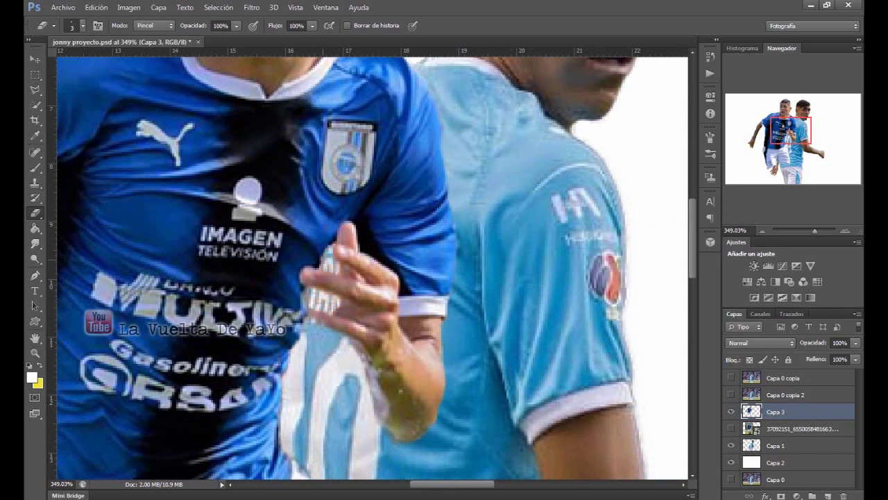
pyautogui.scroll(-5, 322, 262)
pyautogui.scroll(-3, 322, 263)
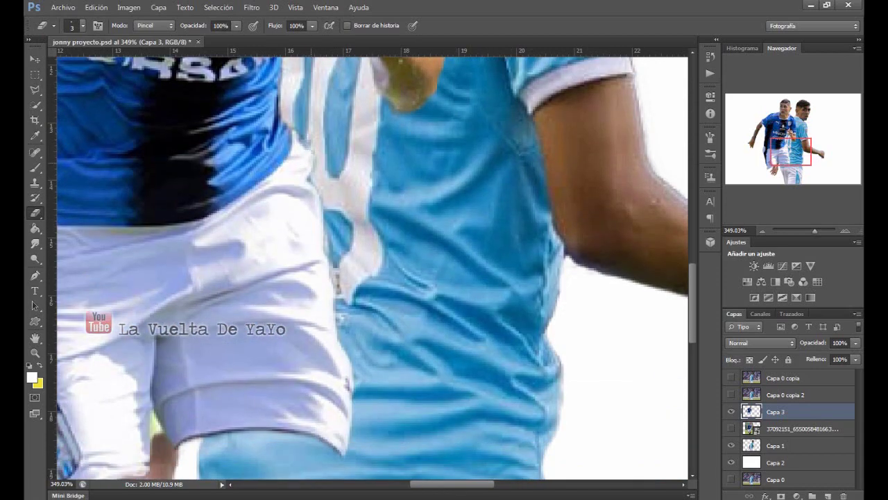
pyautogui.moveTo(157, 416)
pyautogui.mouseDown()
pyautogui.moveTo(154, 434)
pyautogui.moveTo(164, 430)
pyautogui.mouseUp()
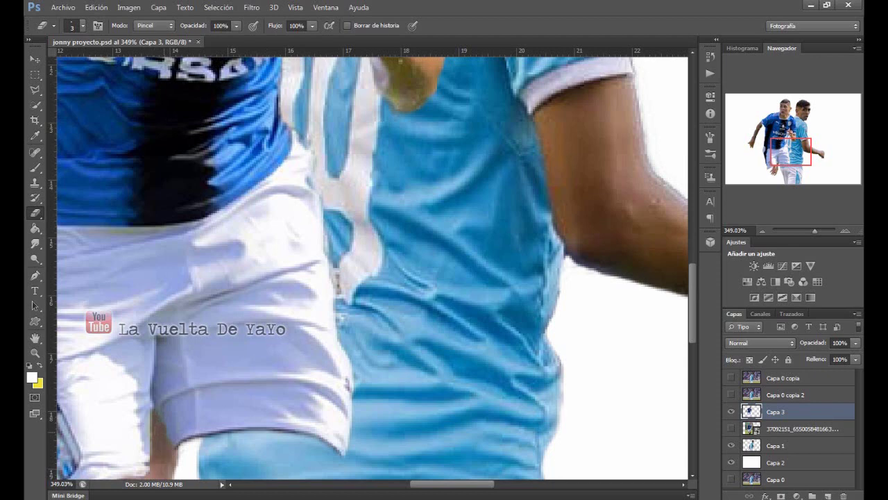
pyautogui.press('z')
pyautogui.hotkey('ctrl', '0')
# Move Capa 1 above Capa 3, reselect Capa 3 and set a soft round 7 px eraser.
pyautogui.moveTo(775, 445); pyautogui.dragTo(775, 415)
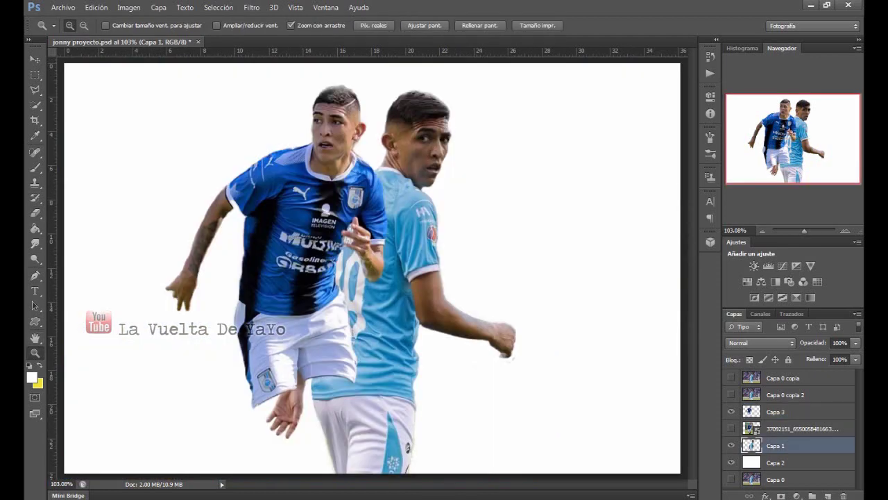
pyautogui.hotkey('alt', '[')
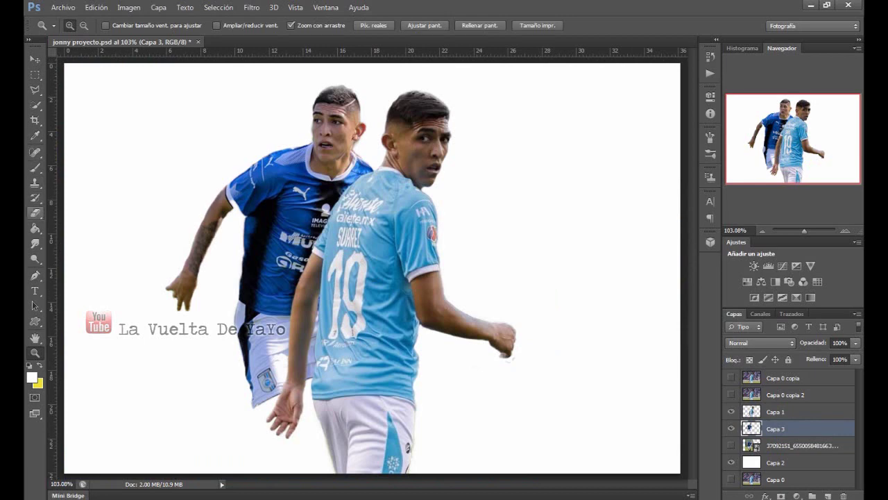
pyautogui.click(34, 212)
pyautogui.click(83, 25)
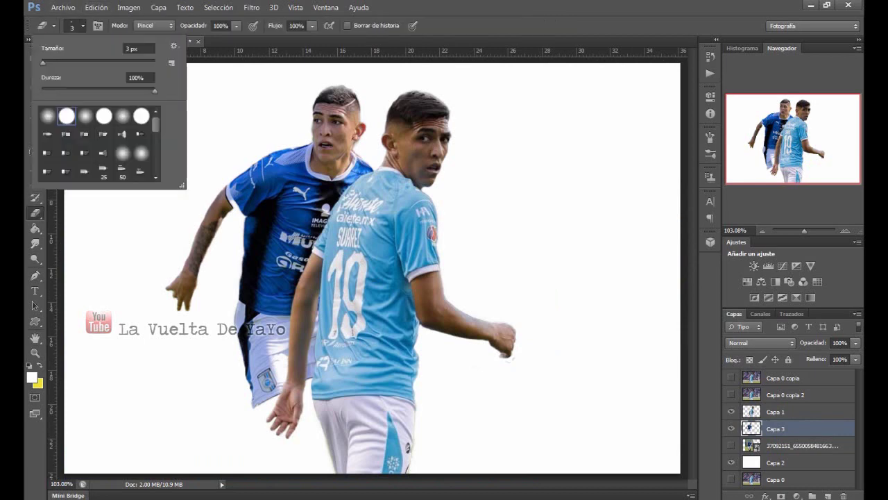
pyautogui.click(85, 116)
pyautogui.write('7')
pyautogui.press('Return')
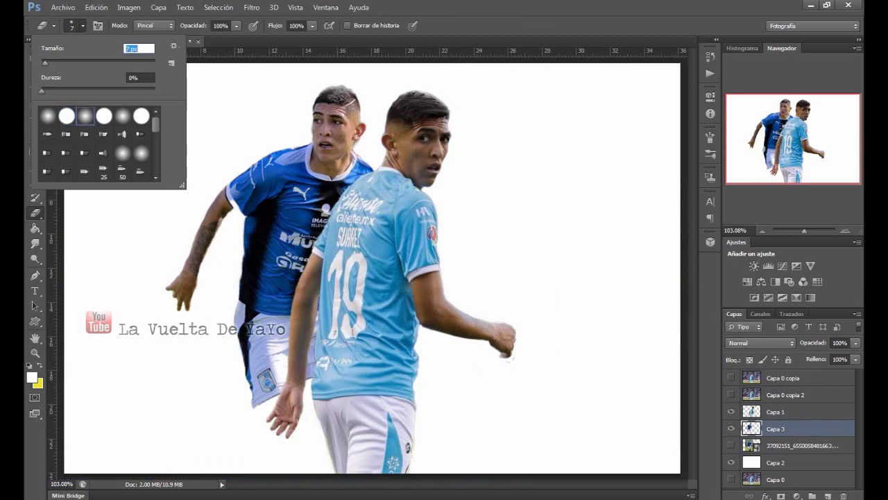
# Set the soft eraser to 16 px and start Free Transform on Capa 3.
pyautogui.write('16')
pyautogui.press('Return')
pyautogui.press('Return')
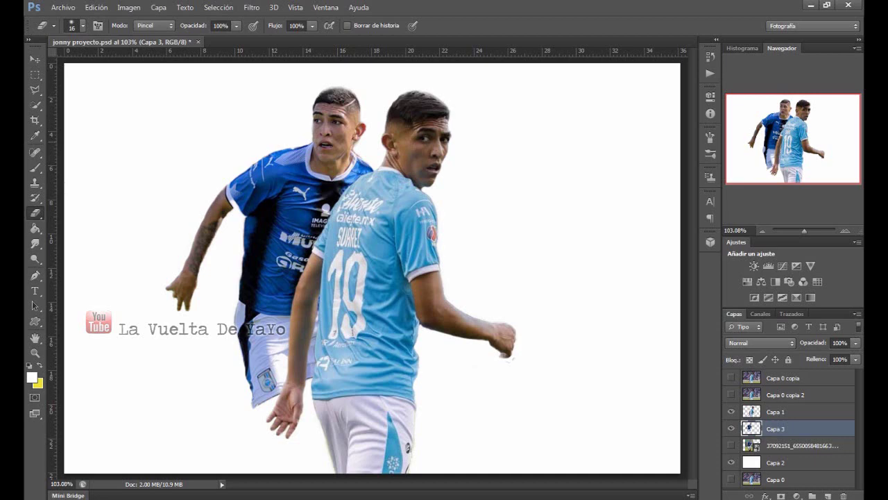
pyautogui.hotkey('ctrl', 't')
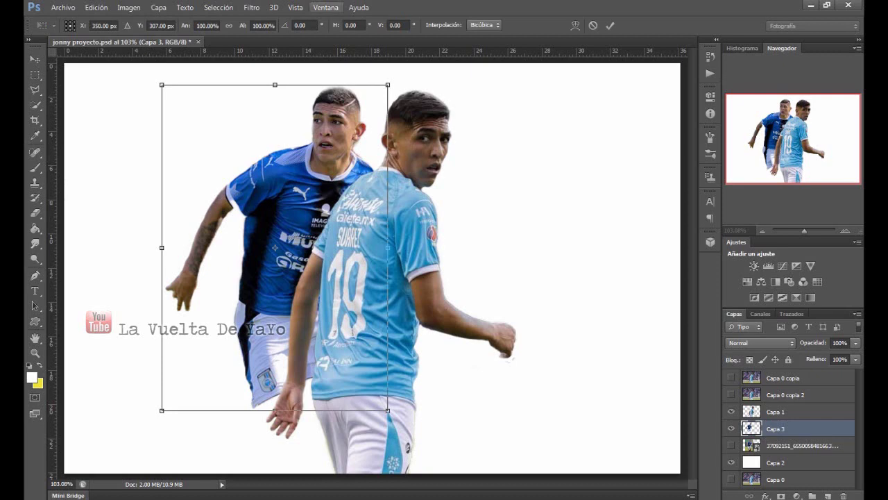
# Scale the blue-jersey player to about 273%, shift him down-left, and apply the transform.
pyautogui.moveTo(161, 411); pyautogui.dragTo(73, 496)
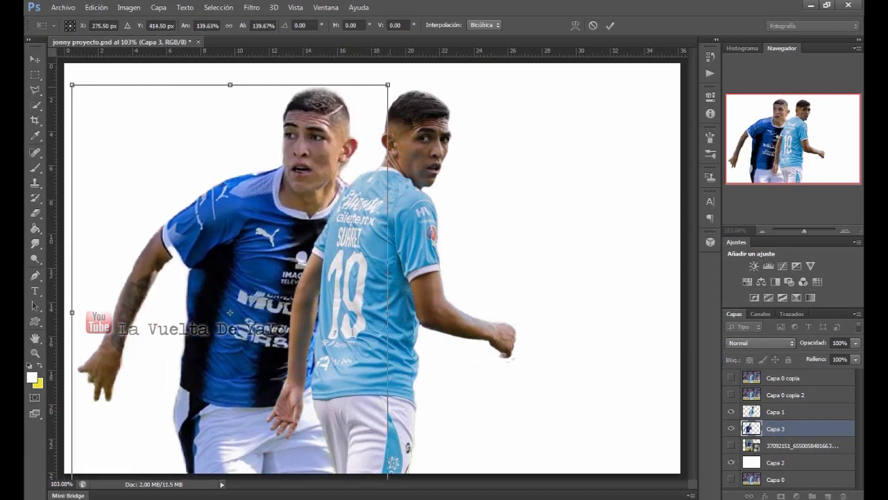
pyautogui.moveTo(387, 85); pyautogui.dragTo(485, 3)
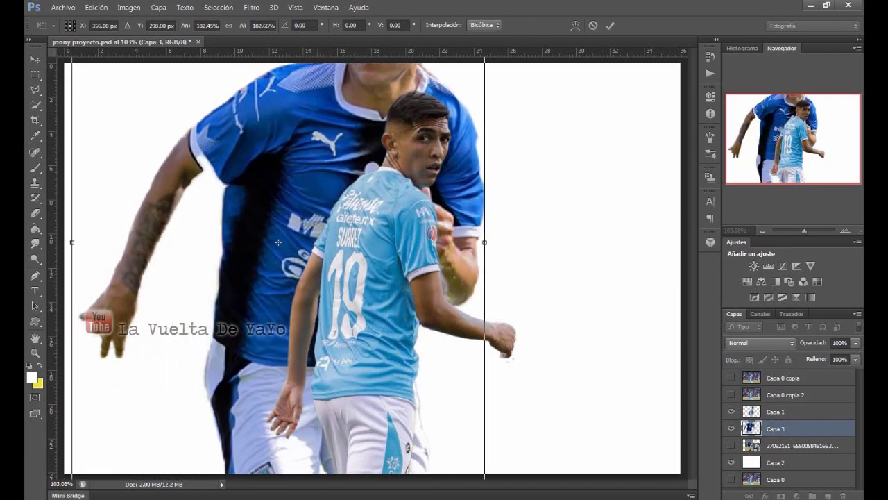
pyautogui.moveTo(278, 242); pyautogui.dragTo(177, 449)
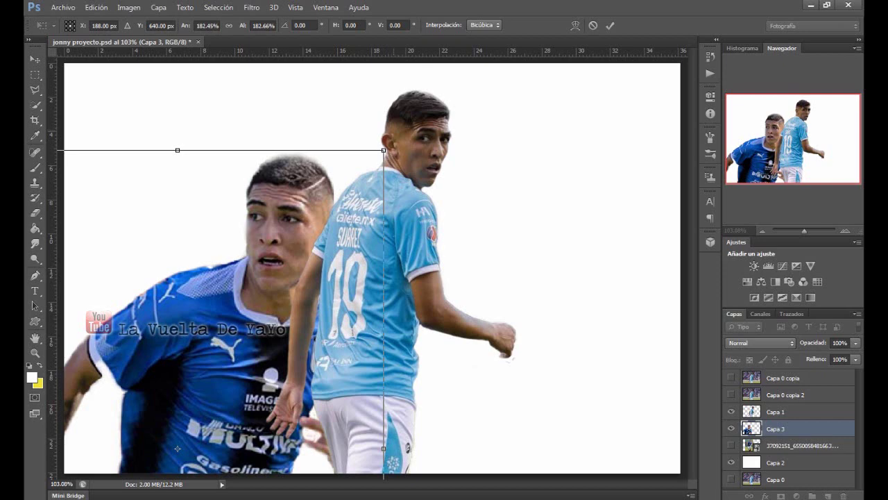
pyautogui.moveTo(384, 150); pyautogui.dragTo(458, 41)
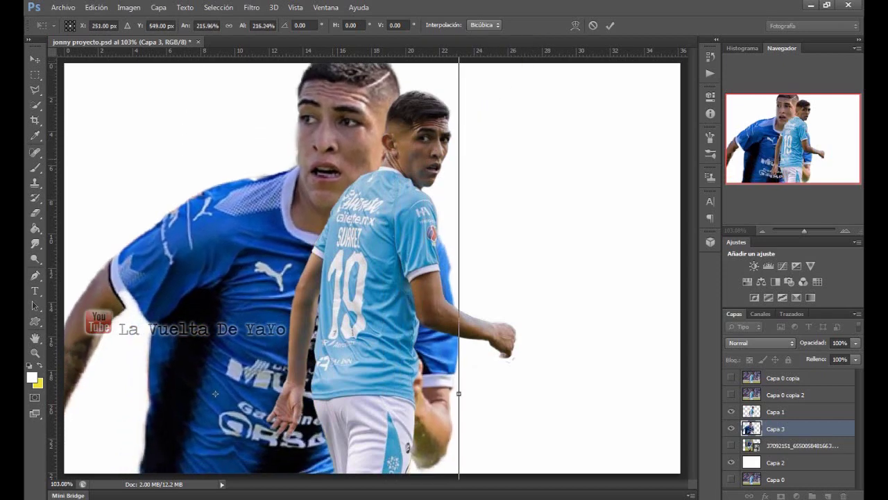
pyautogui.moveTo(215, 393); pyautogui.dragTo(21, 496)
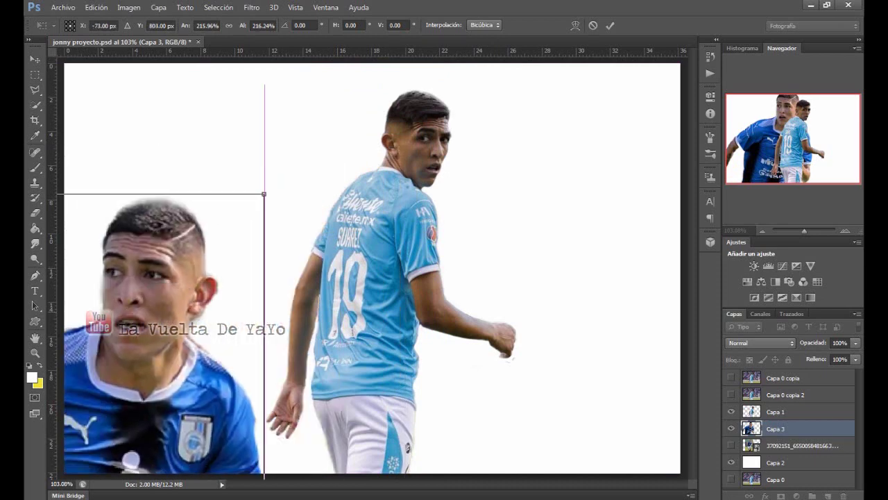
pyautogui.moveTo(264, 194); pyautogui.dragTo(352, 66)
pyautogui.moveTo(220, 247); pyautogui.dragTo(191, 320)
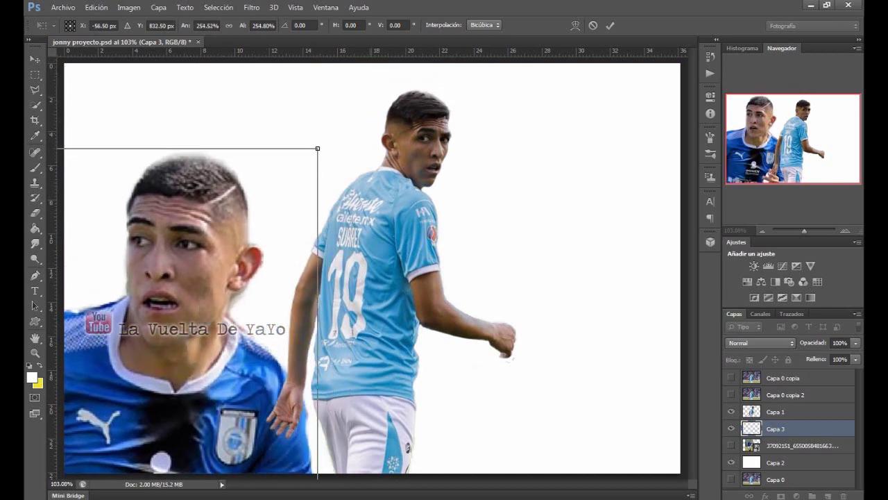
pyautogui.moveTo(317, 148); pyautogui.dragTo(358, 89)
pyautogui.press('v')
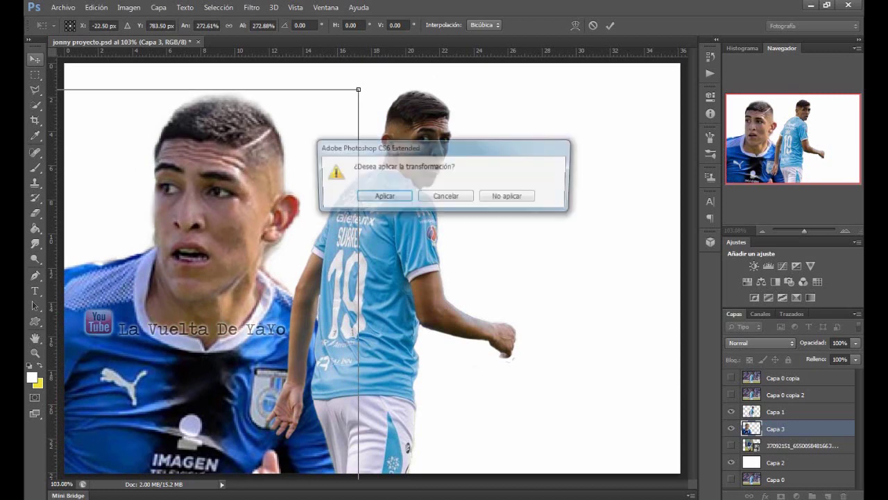
pyautogui.press('Return')
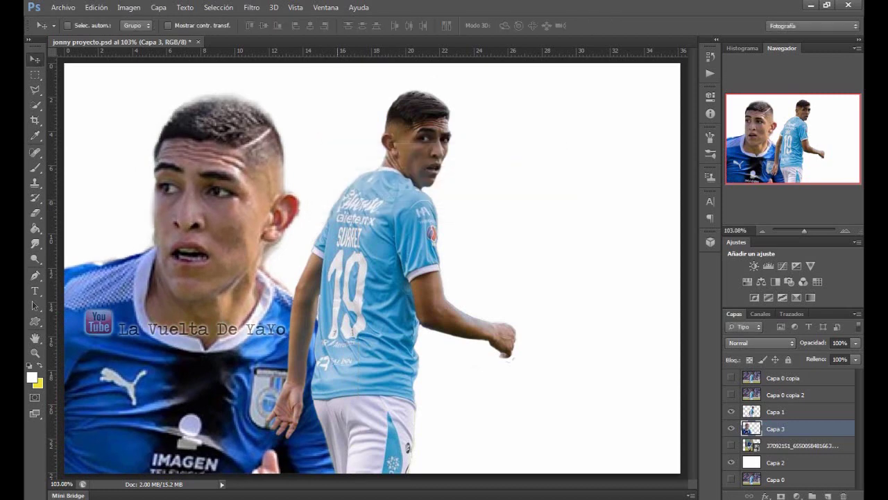
# Settle the large blue-jersey player at the lower left and group Capa 3 into Grupo 1.
pyautogui.moveTo(215, 193)
pyautogui.mouseDown()
pyautogui.moveTo(421, 175)
pyautogui.moveTo(320, 165)
pyautogui.mouseUp()
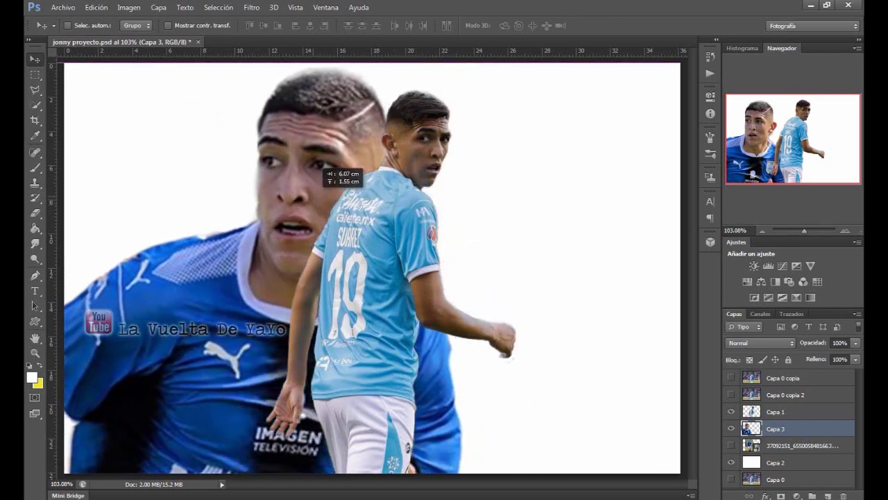
pyautogui.moveTo(319, 165); pyautogui.dragTo(323, 149)
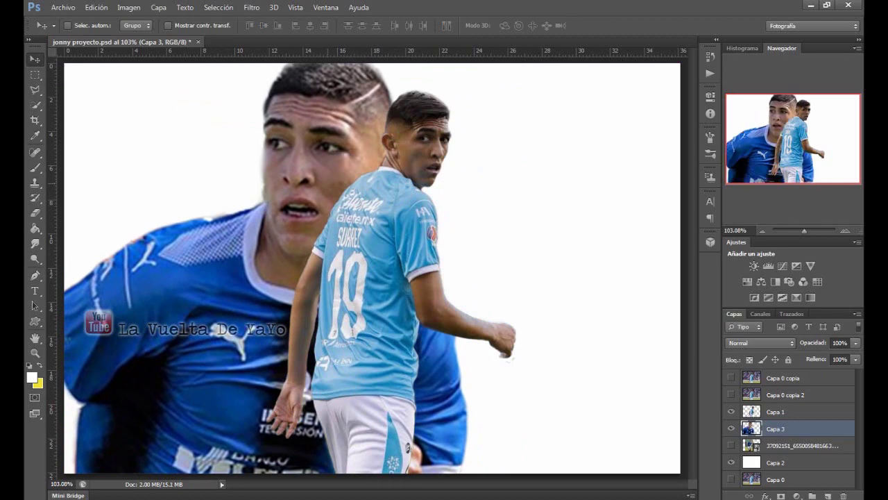
pyautogui.moveTo(340, 170); pyautogui.dragTo(263, 267)
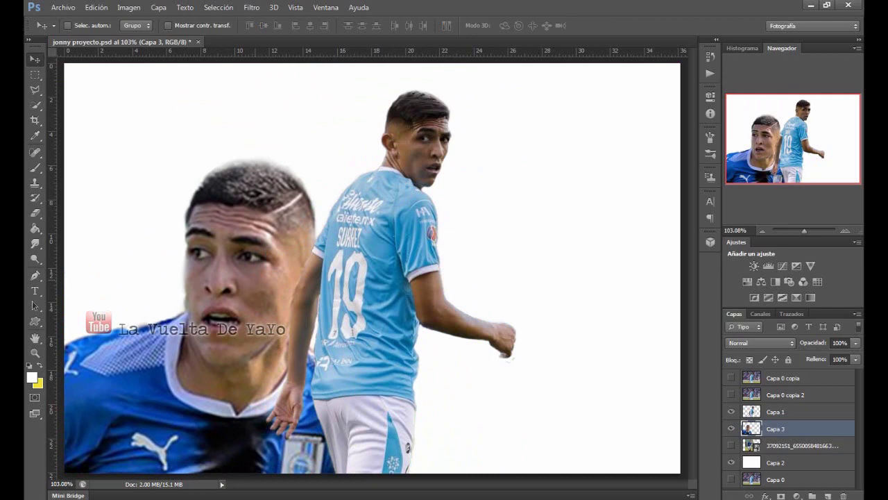
pyautogui.hotkey('ctrl', 'g')
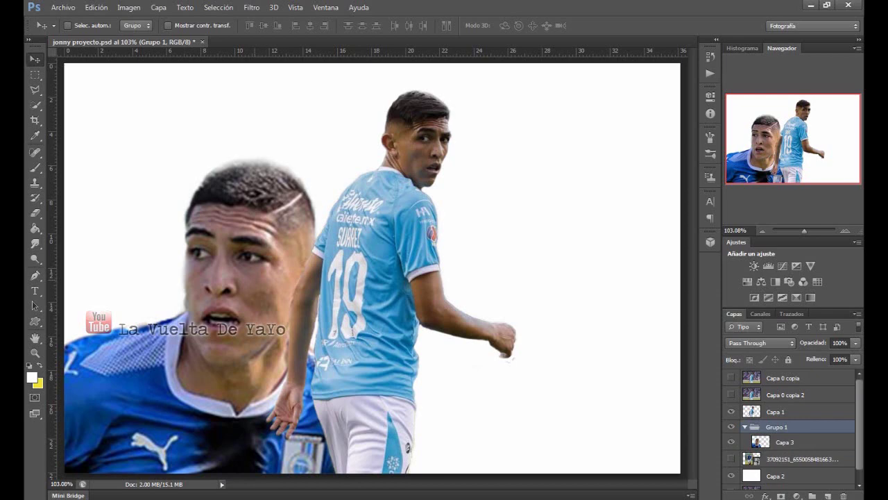
# Scale Grupo 1 to about 108% and shift the big-face player right beside number 19.
pyautogui.hotkey('ctrl', 't')
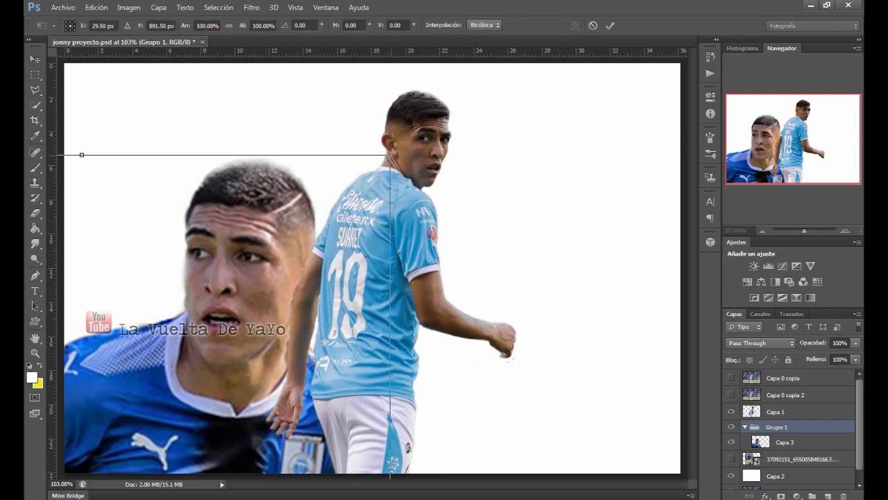
pyautogui.moveTo(390, 155); pyautogui.dragTo(439, 83)
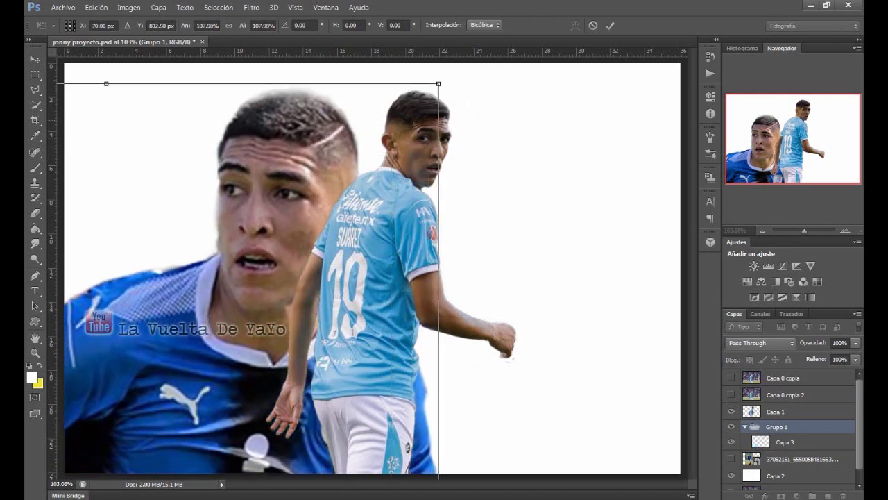
pyautogui.press('v')
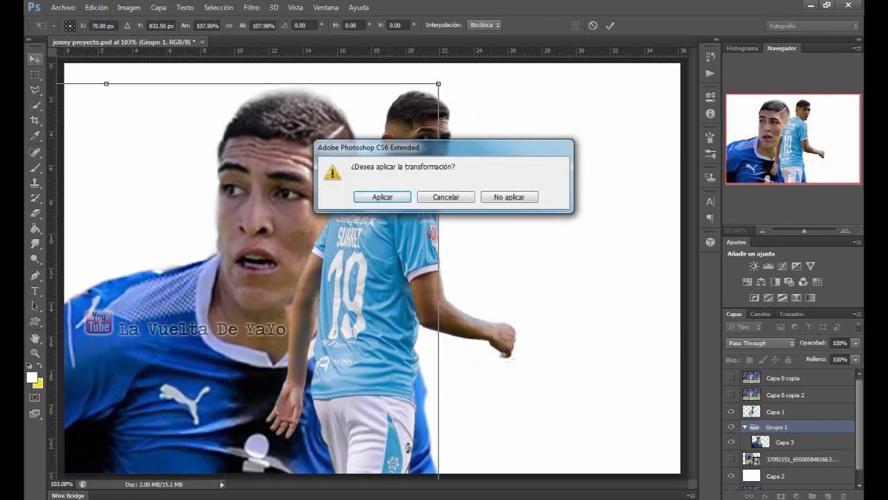
pyautogui.press('Return')
pyautogui.moveTo(233, 301); pyautogui.dragTo(450, 267)
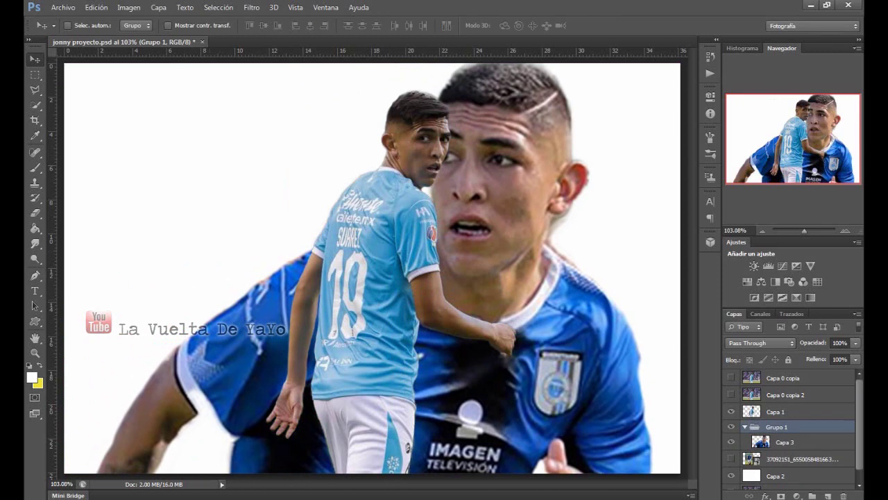
# Erase leftover edges along the big face's jaw, neck and ear on Capa 3.
pyautogui.press('e')
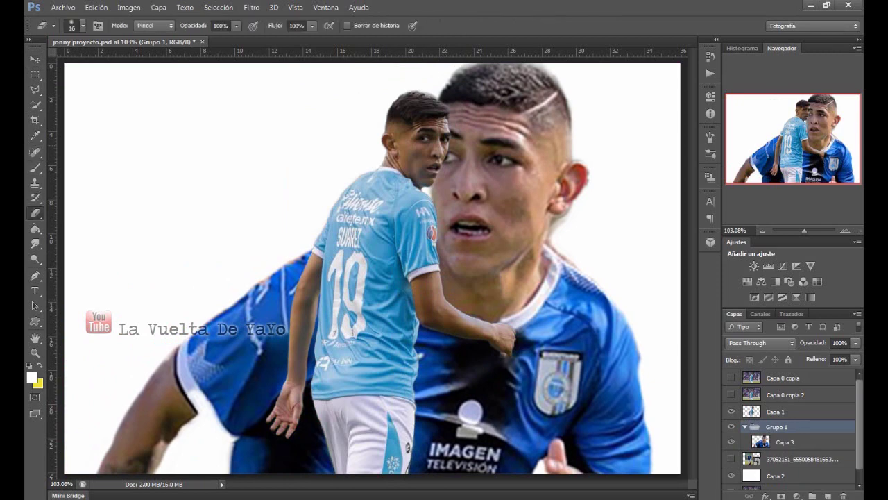
pyautogui.hotkey('alt', ']')
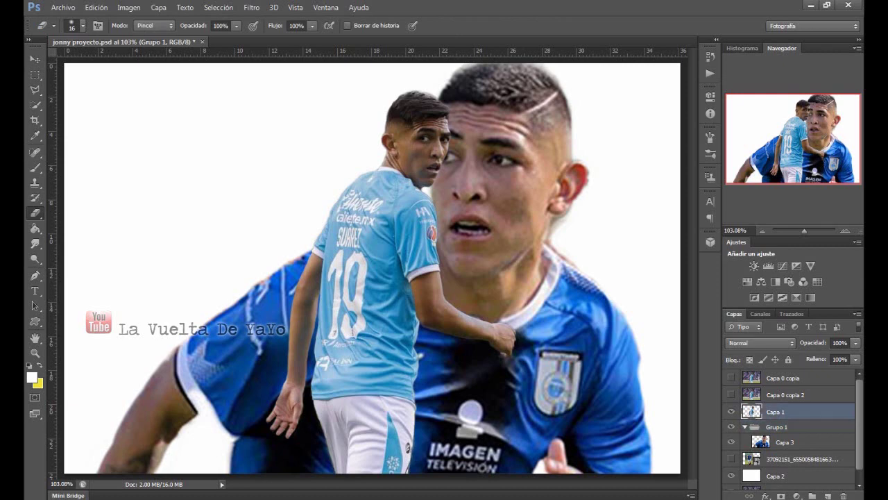
pyautogui.click(731, 426)
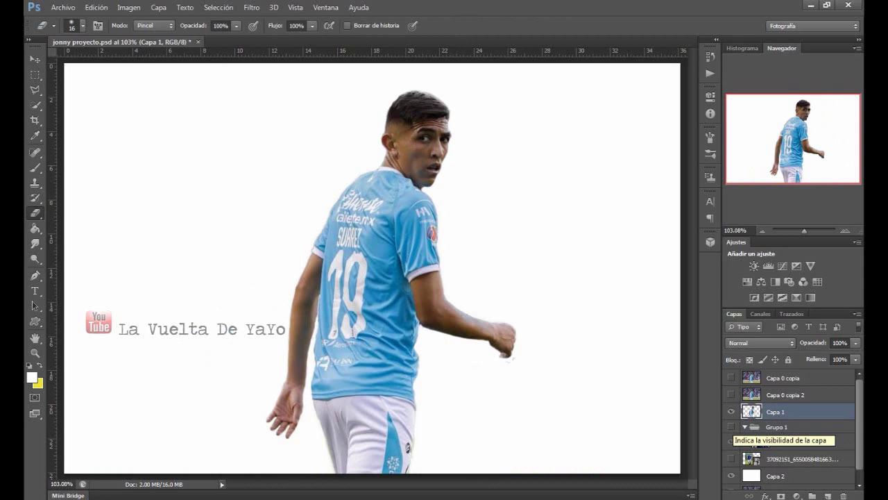
pyautogui.click(731, 427)
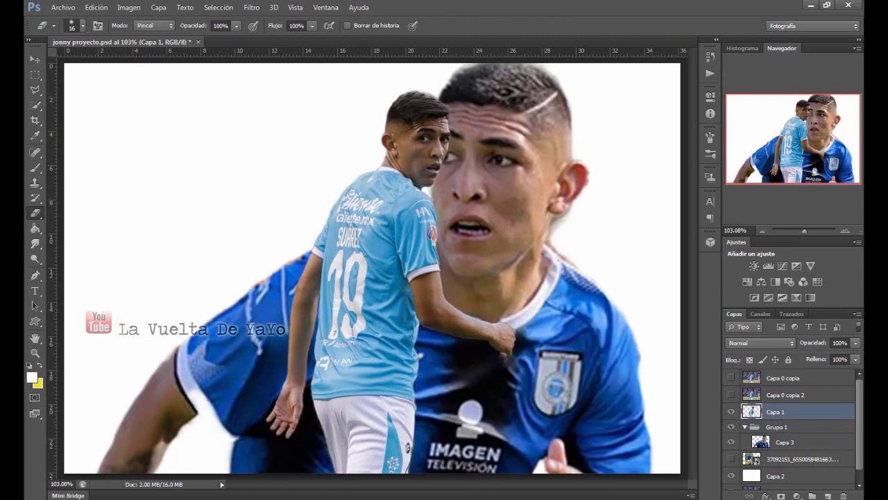
pyautogui.click(731, 442)
pyautogui.click(731, 441)
pyautogui.click(785, 442)
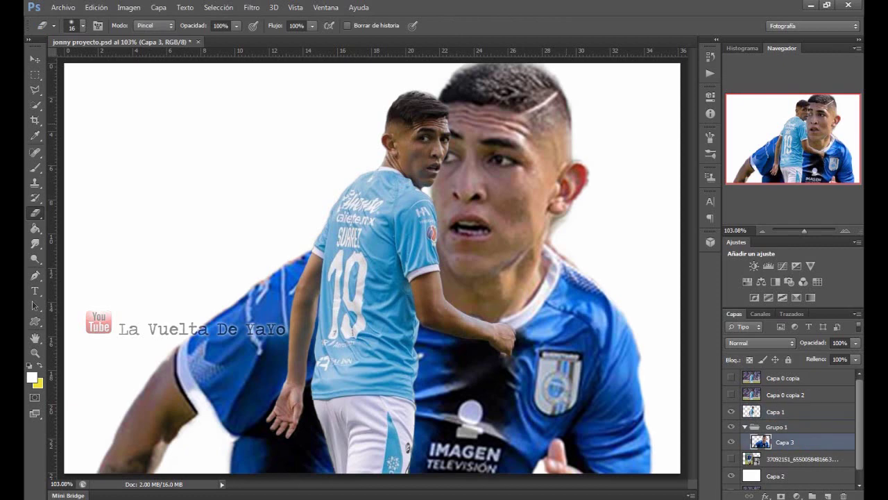
pyautogui.moveTo(572, 204)
pyautogui.mouseDown()
pyautogui.moveTo(553, 222)
pyautogui.moveTo(575, 268)
pyautogui.moveTo(547, 237)
pyautogui.moveTo(563, 218)
pyautogui.mouseUp()
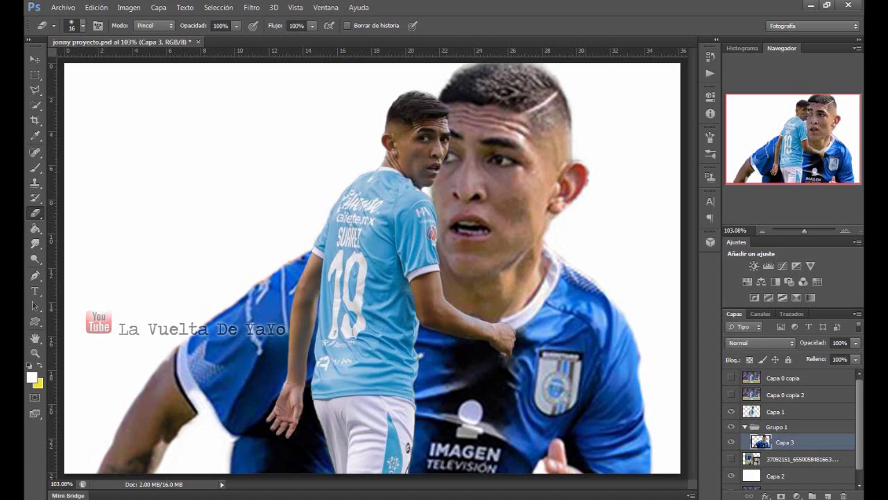
pyautogui.click(587, 184)
pyautogui.moveTo(543, 242); pyautogui.dragTo(552, 219)
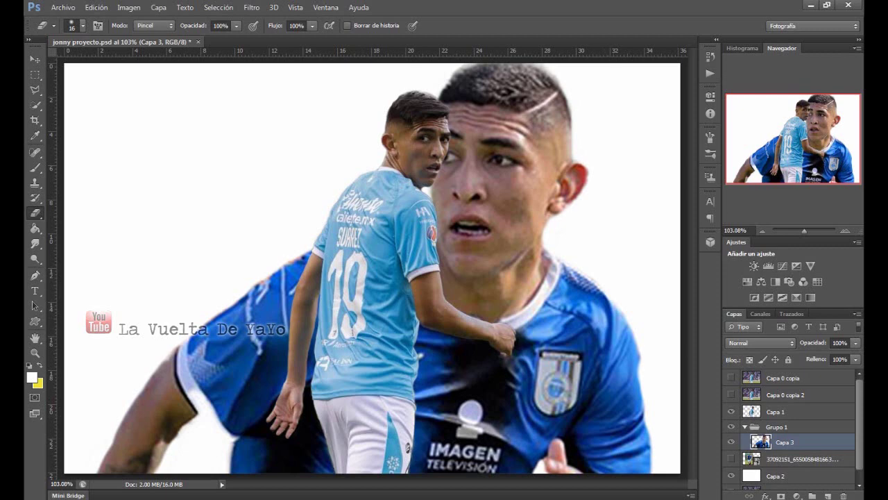
# Nudge the number 19 player slightly left, move Capa 0 copia 2 below 37092151, and hide the white background.
pyautogui.click(775, 412)
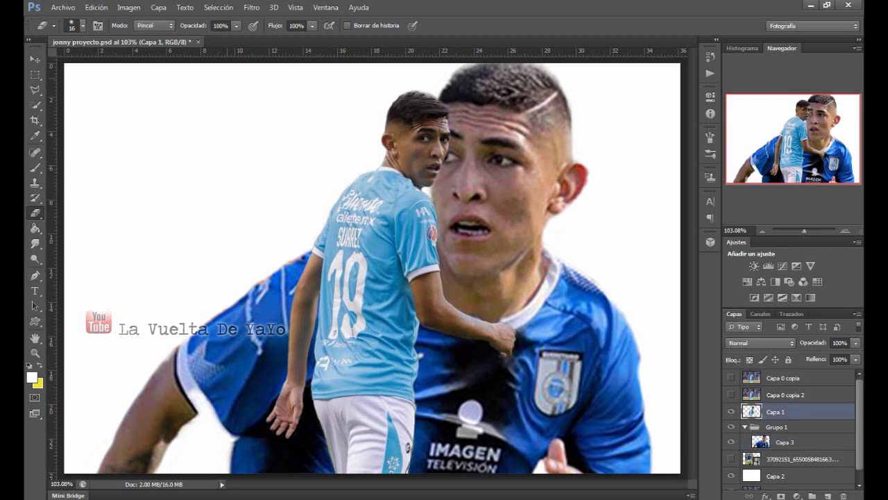
pyautogui.press('v')
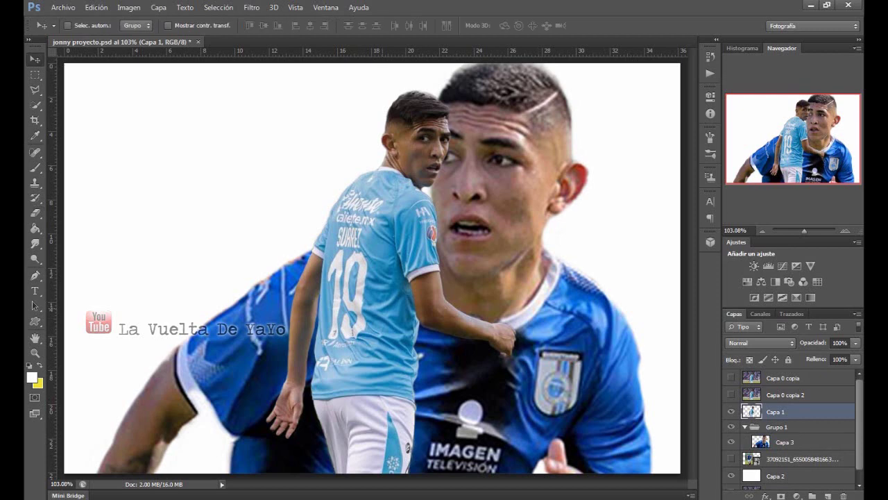
pyautogui.moveTo(390, 277); pyautogui.dragTo(378, 278)
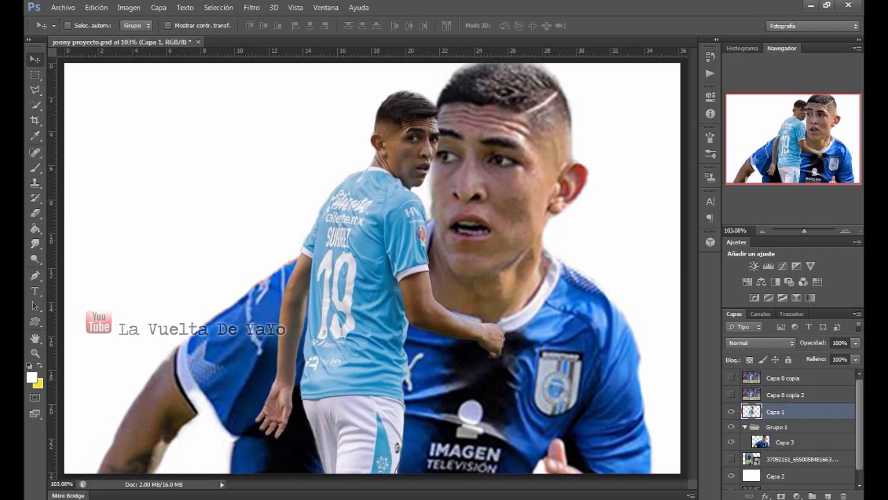
pyautogui.moveTo(785, 394); pyautogui.dragTo(784, 466)
pyautogui.click(730, 475)
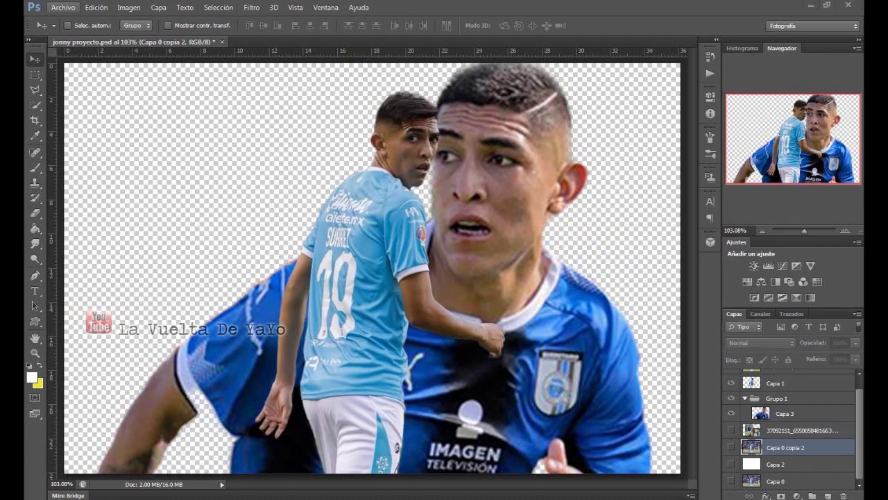
# Place the night stadium lights image into the composite.
pyautogui.click(63, 7)
pyautogui.click(72, 197)
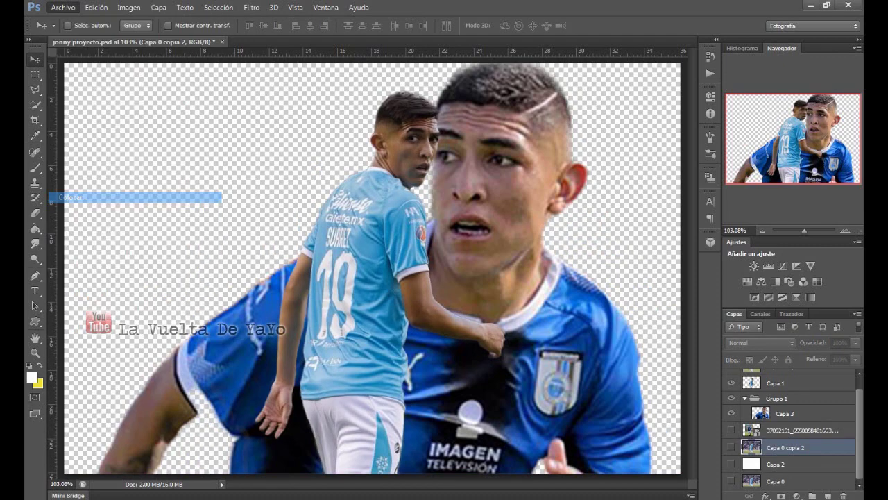
pyautogui.scroll(-2, 470, 243)
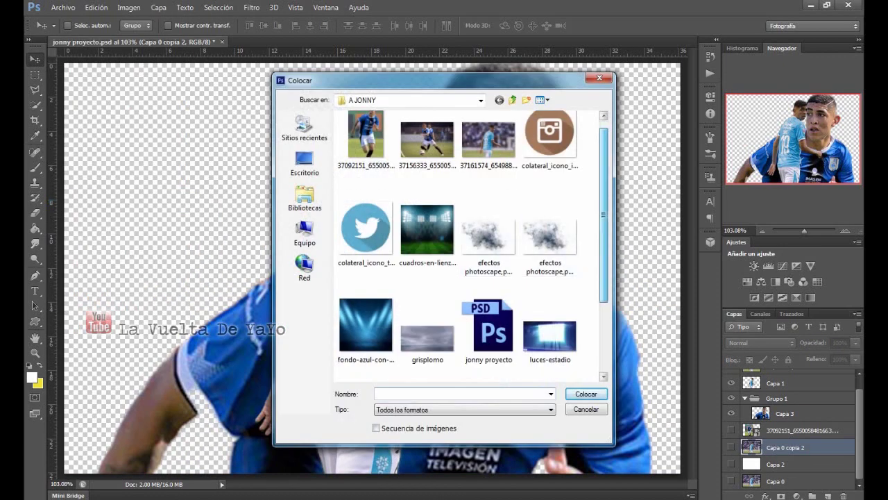
pyautogui.scroll(2, 427, 243)
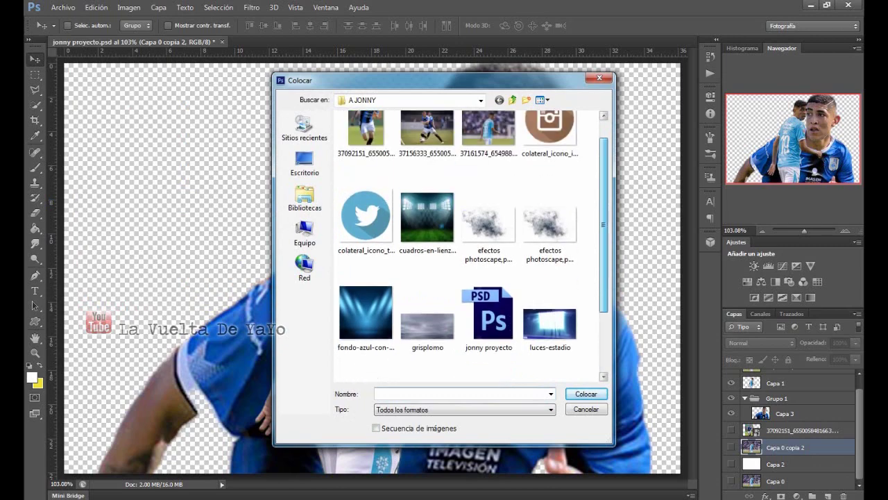
pyautogui.click(426, 243)
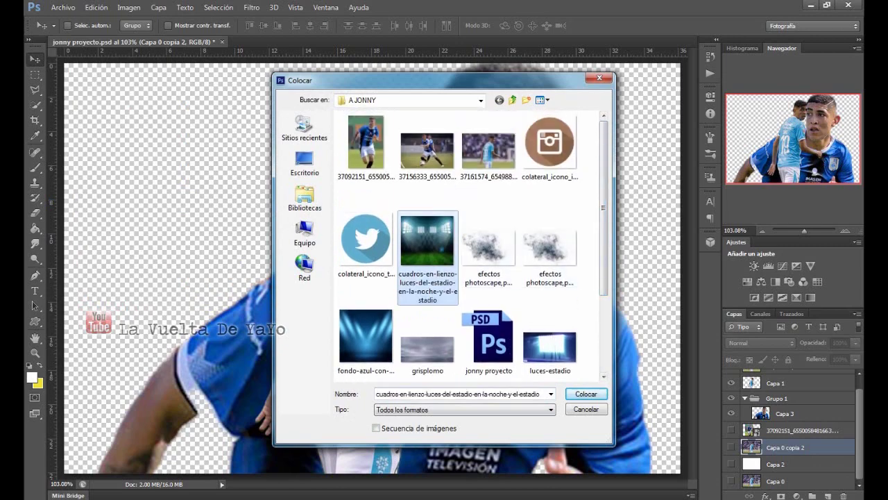
pyautogui.click(586, 393)
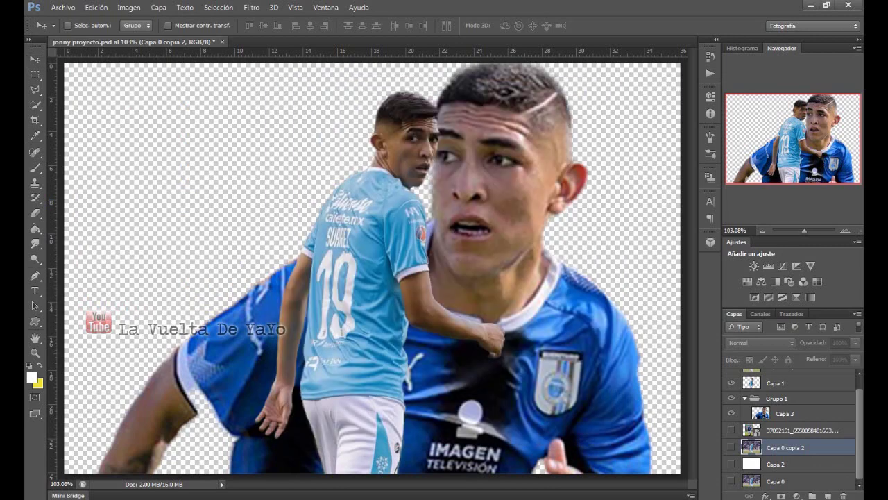
# Enlarge the stadium lights image and roughly position it over the canvas.
pyautogui.moveTo(286, 181); pyautogui.dragTo(146, 258)
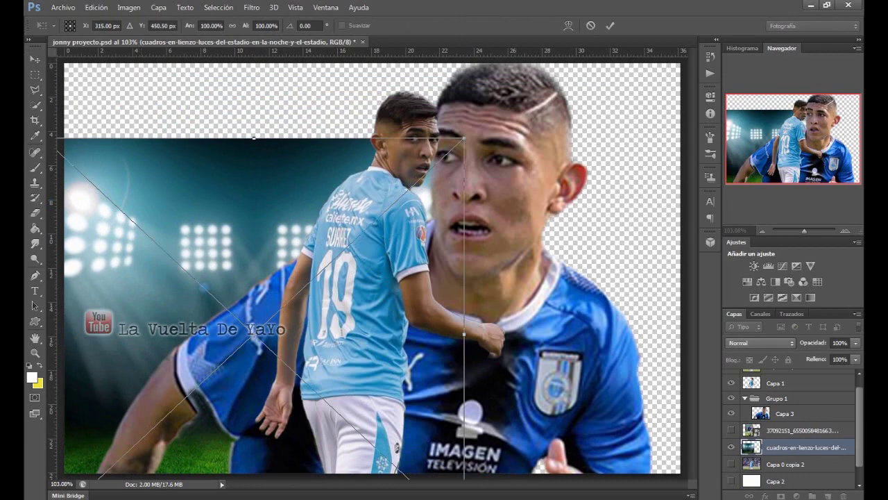
pyautogui.moveTo(464, 137); pyautogui.dragTo(616, 27)
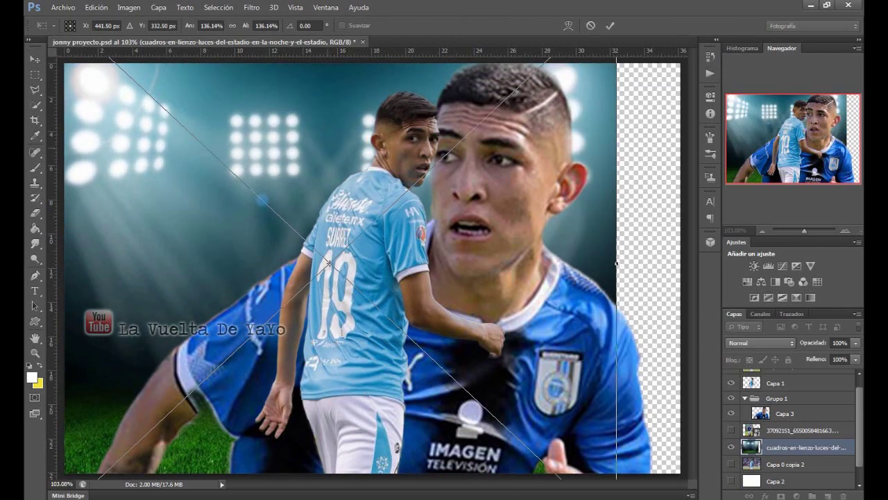
pyautogui.moveTo(309, 128); pyautogui.dragTo(219, 234)
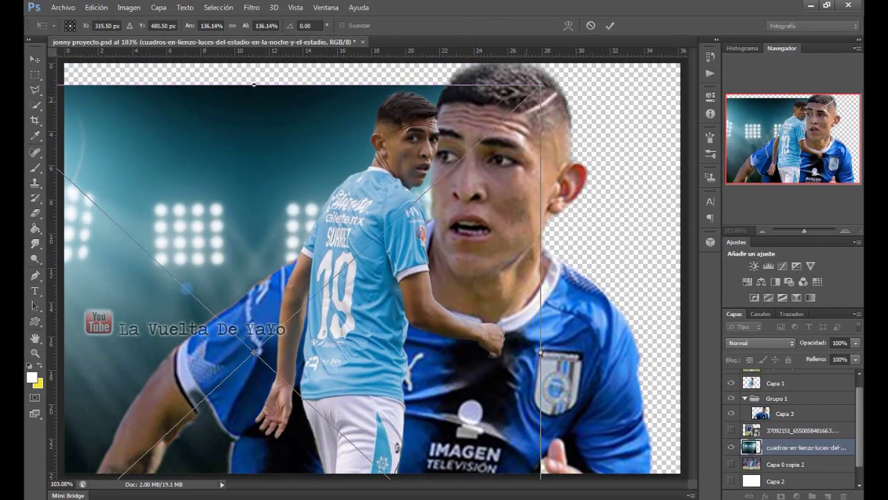
pyautogui.moveTo(540, 85); pyautogui.dragTo(562, 64)
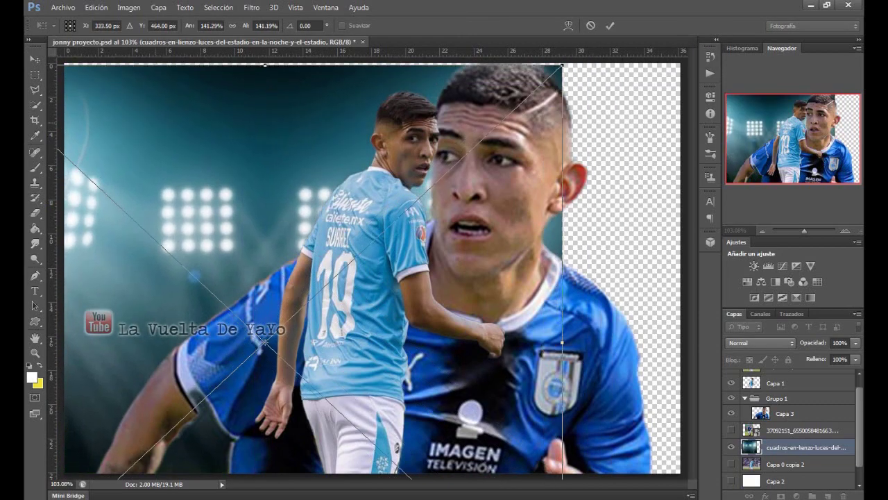
pyautogui.moveTo(89, 123)
pyautogui.mouseDown()
pyautogui.moveTo(271, 105)
pyautogui.moveTo(126, 201)
pyautogui.mouseUp()
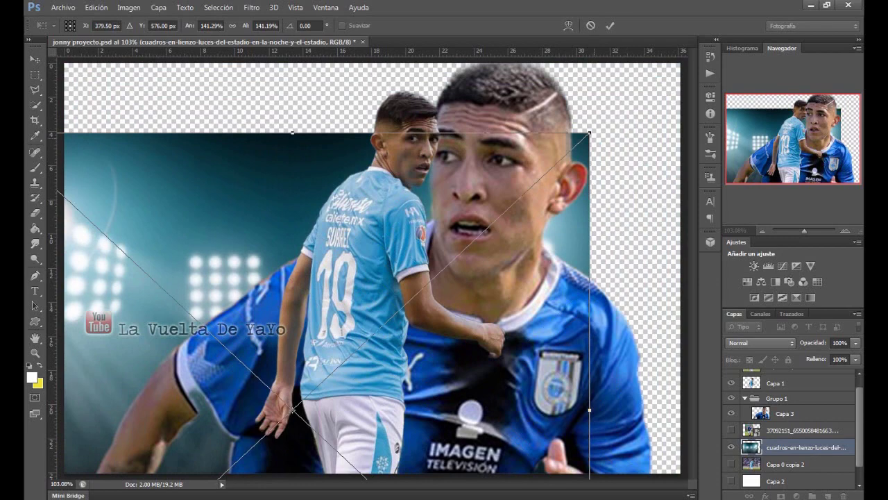
pyautogui.moveTo(589, 132); pyautogui.dragTo(646, 81)
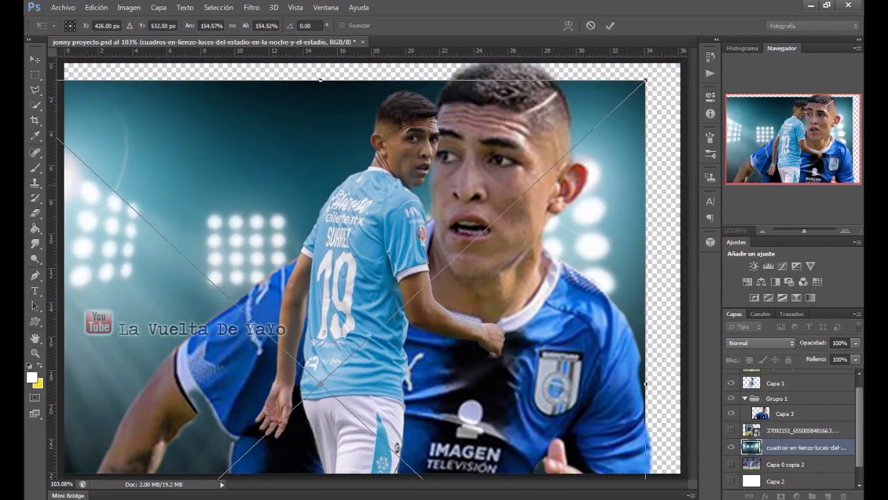
pyautogui.moveTo(273, 211)
pyautogui.mouseDown()
pyautogui.moveTo(343, 147)
pyautogui.moveTo(344, 61)
pyautogui.mouseUp()
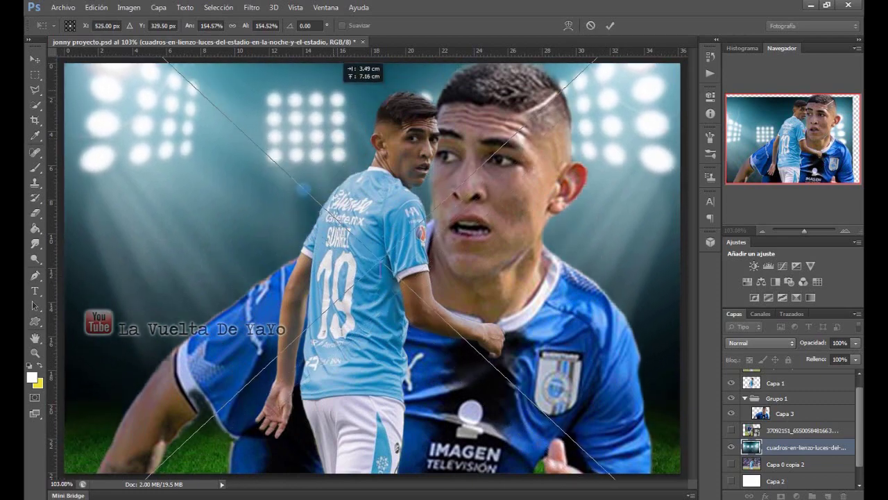
pyautogui.moveTo(344, 61); pyautogui.dragTo(66, 209)
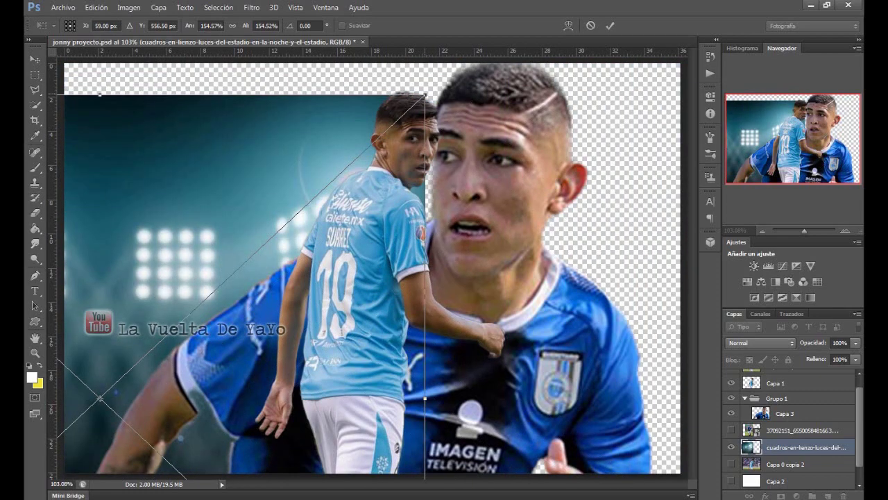
pyautogui.moveTo(425, 95)
pyautogui.mouseDown()
pyautogui.moveTo(486, 38)
pyautogui.moveTo(481, 44)
pyautogui.mouseUp()
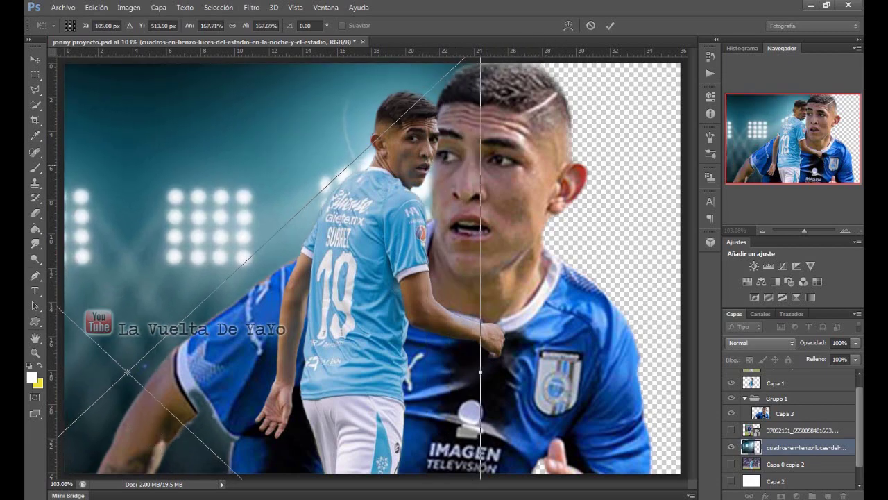
# Fine-tune the stadium image so it fills the canvas, and commit the placement.
pyautogui.moveTo(128, 372)
pyautogui.mouseDown()
pyautogui.moveTo(340, 257)
pyautogui.moveTo(361, 220)
pyautogui.mouseUp()
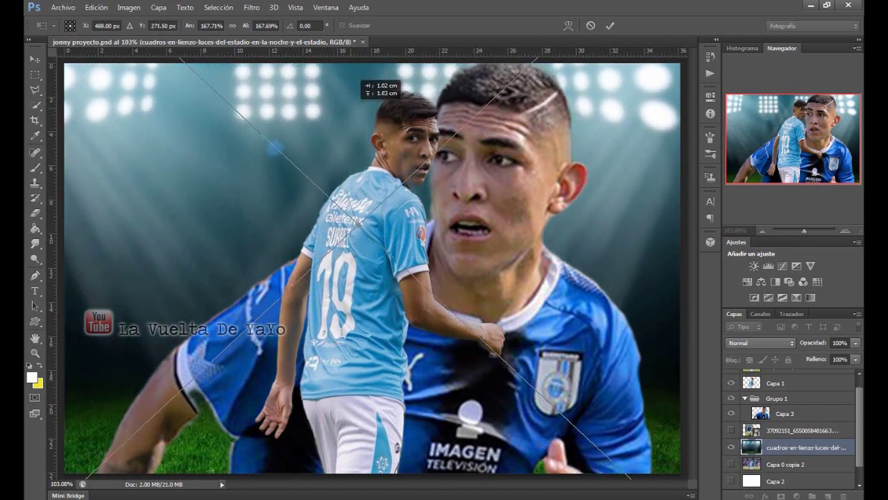
pyautogui.moveTo(347, 93)
pyautogui.mouseDown()
pyautogui.moveTo(343, 101)
pyautogui.moveTo(372, 101)
pyautogui.mouseUp()
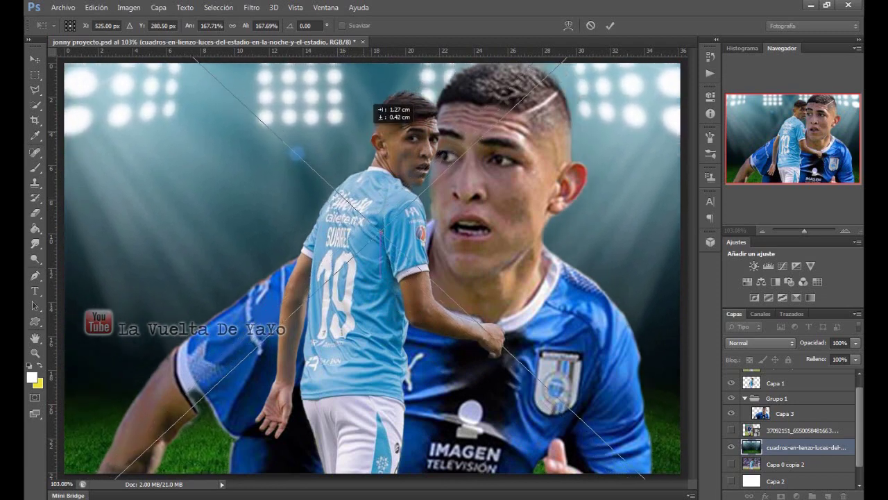
pyautogui.moveTo(371, 101); pyautogui.dragTo(377, 69)
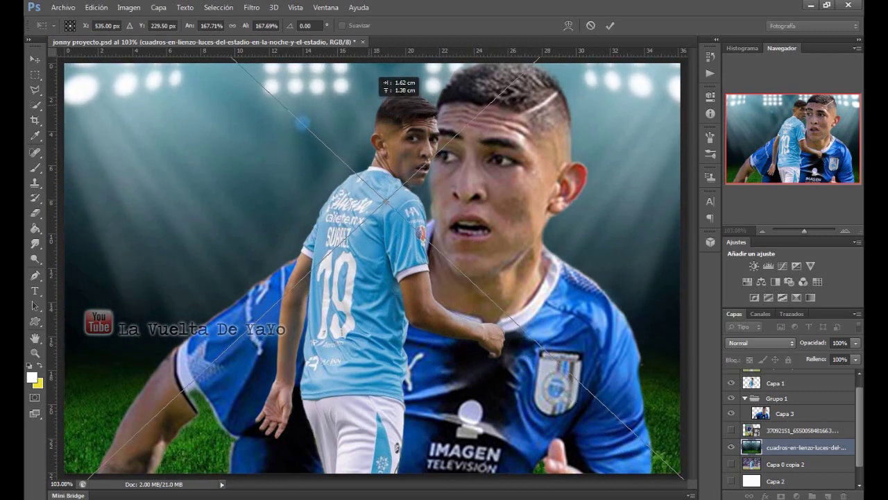
pyautogui.moveTo(377, 69); pyautogui.dragTo(370, 81)
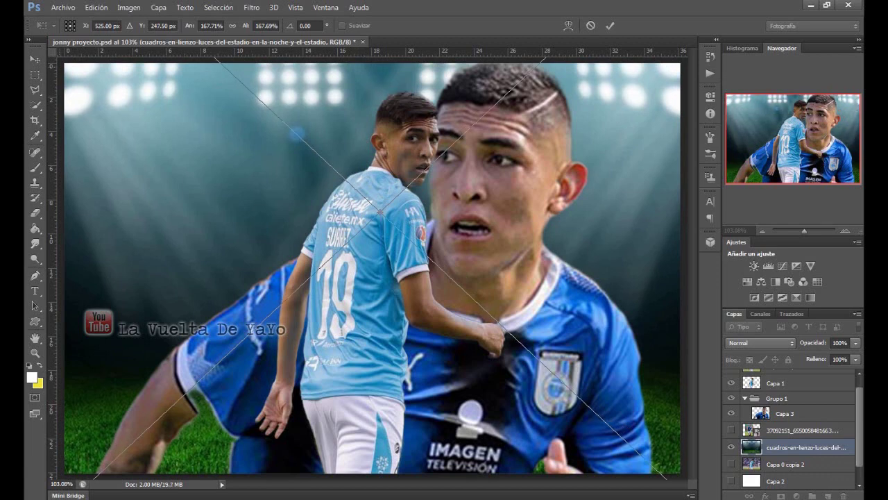
pyautogui.press('v')
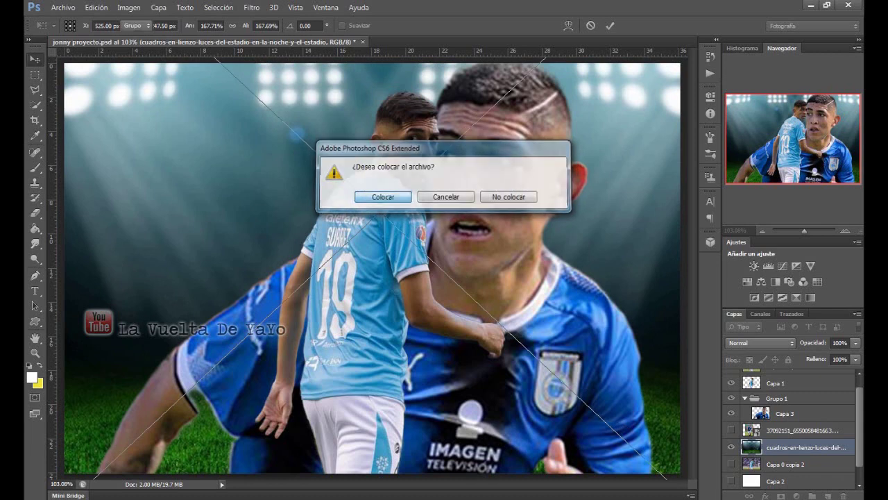
pyautogui.press('Return')
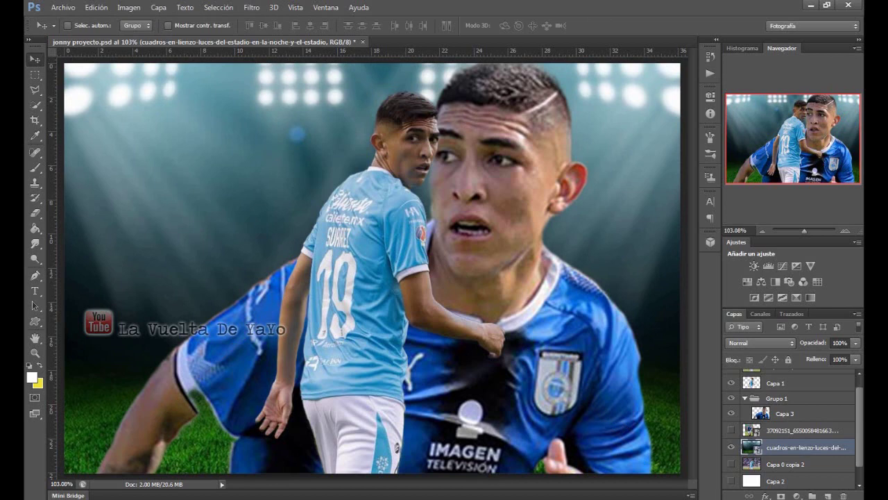
# On Capa 3, try lower opacity and fill values, then restore both to 100%.
pyautogui.click(785, 413)
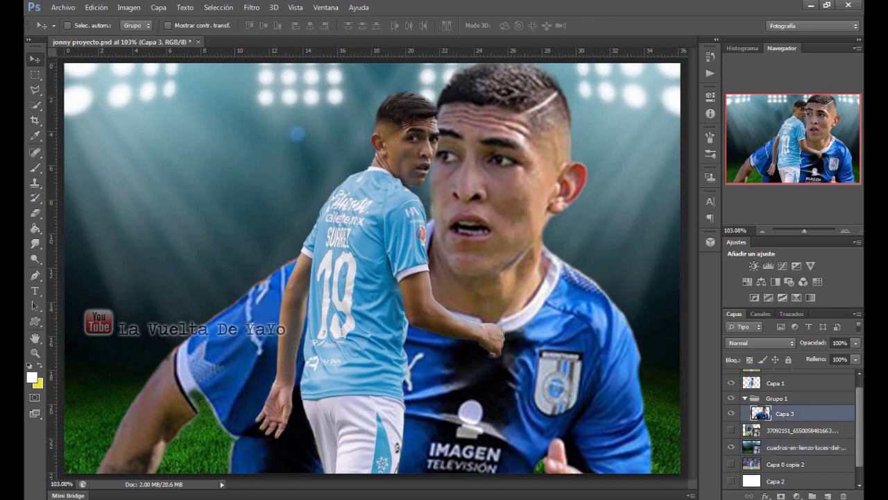
pyautogui.press('9')
pyautogui.press('5')
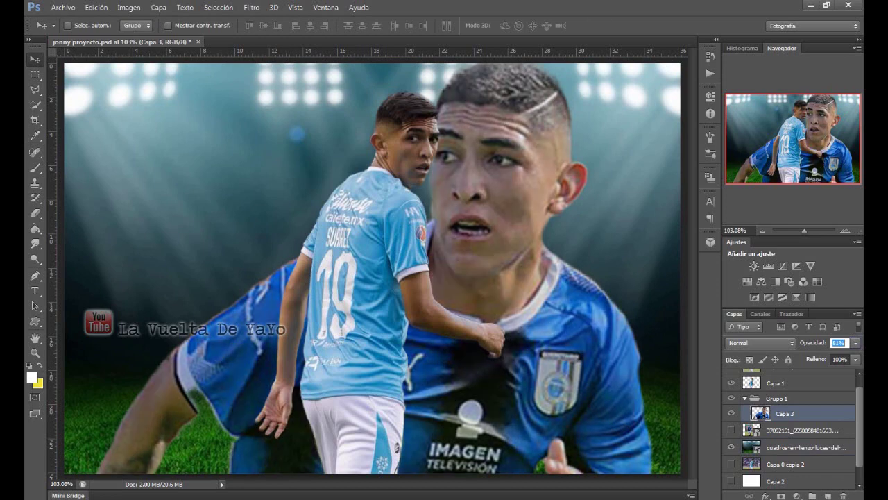
pyautogui.write('74')
pyautogui.write('58')
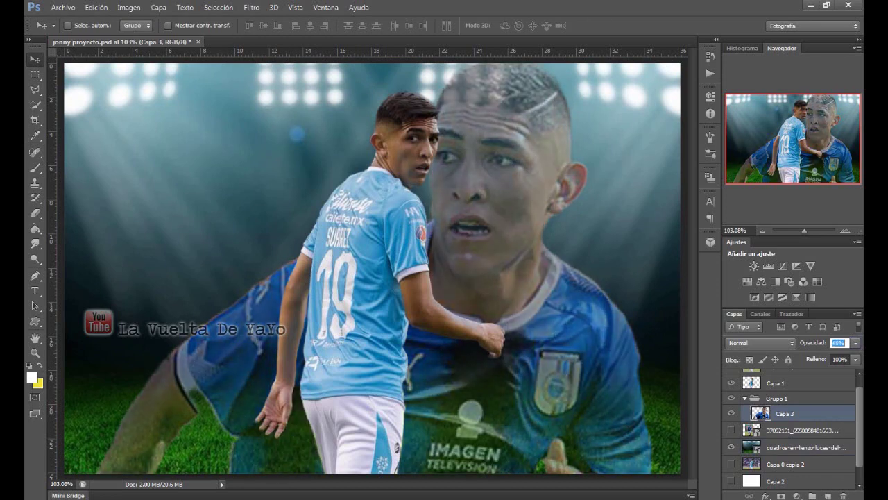
pyautogui.press('Down')
pyautogui.write('100')
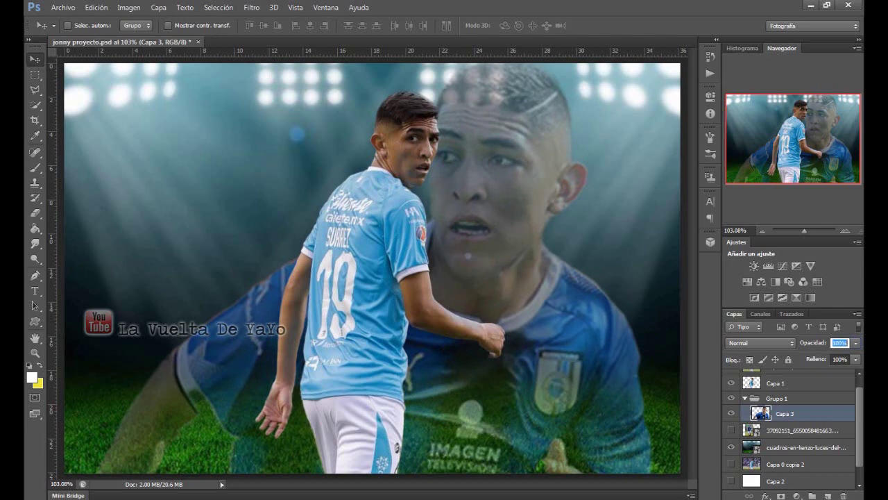
pyautogui.press('Return')
pyautogui.write('48')
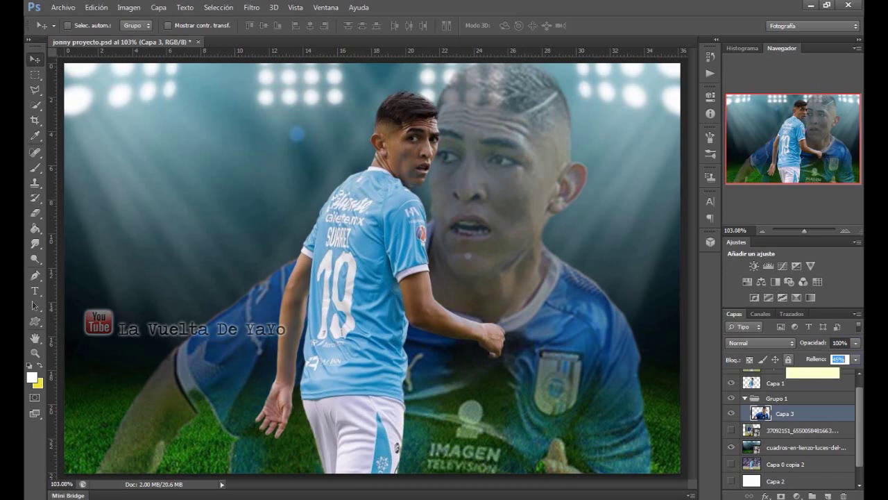
pyautogui.write('100')
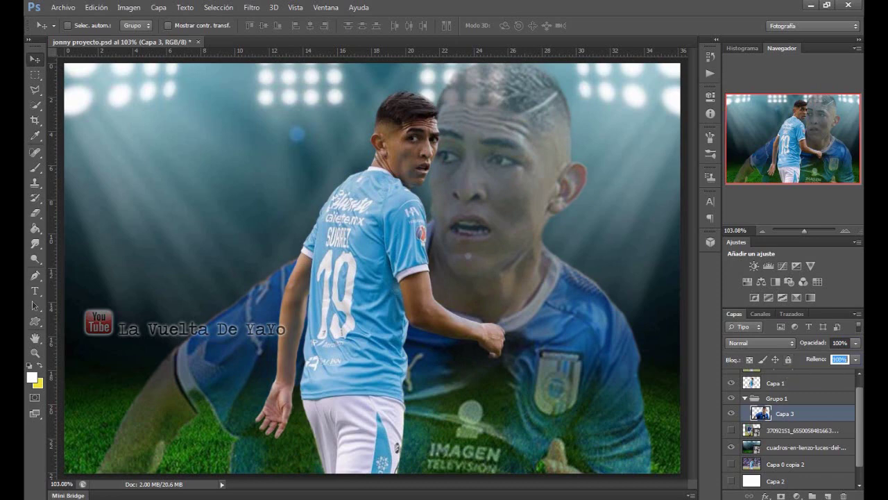
pyautogui.press('Return')
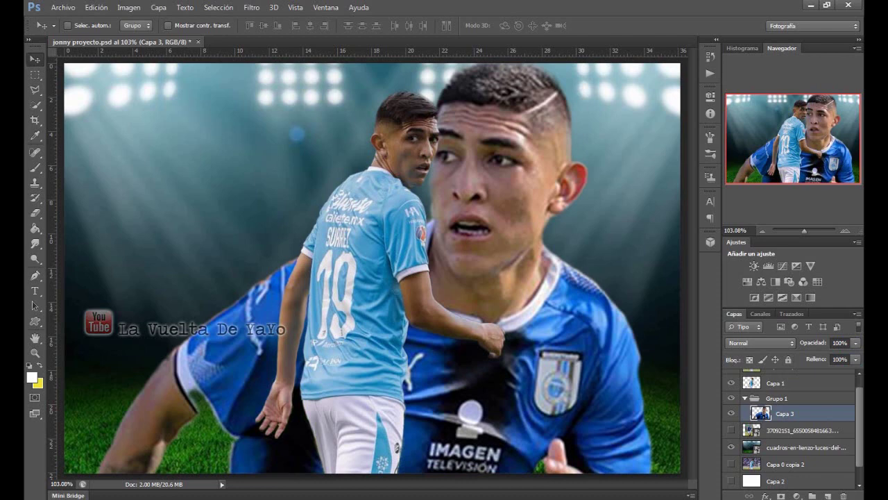
# Duplicate Capa 3 as Capa 3 copia with 46% fill, then reselect the original Capa 3.
pyautogui.hotkey('ctrl', 'j')
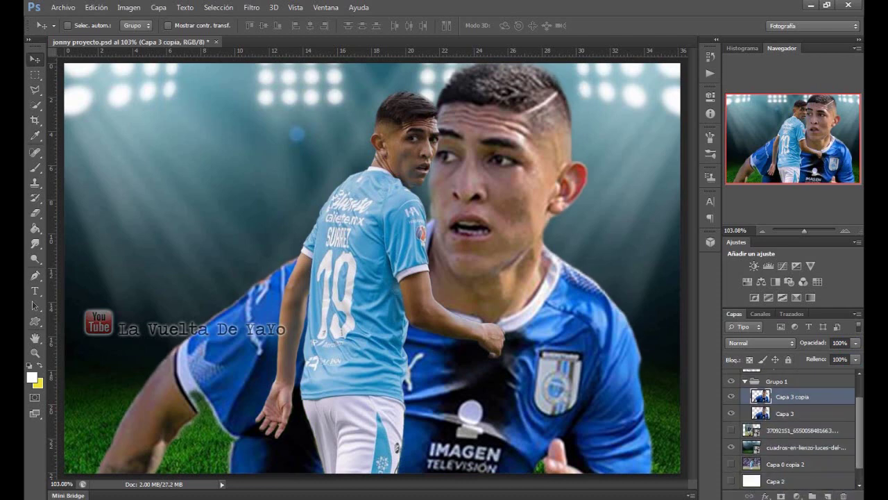
pyautogui.write('60')
pyautogui.press('Return')
pyautogui.write('46')
pyautogui.press('Return')
pyautogui.hotkey('alt', '[')
pyautogui.click(251, 7)
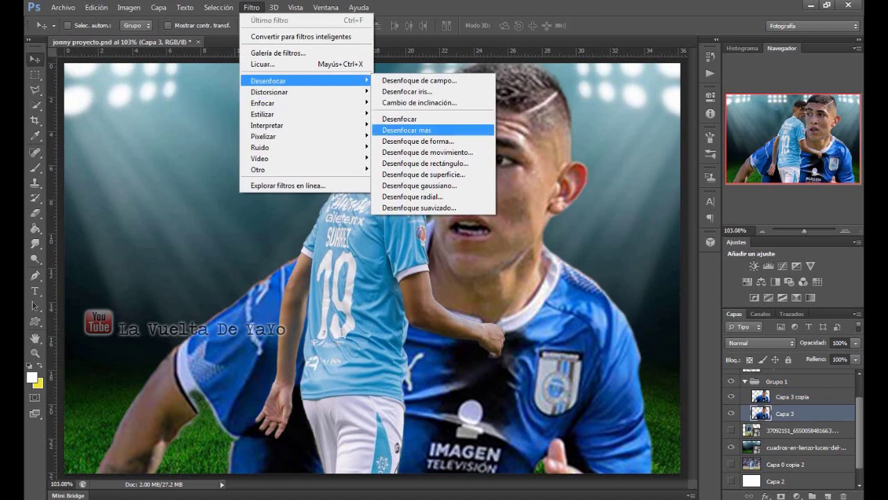
# Apply a 49.7-pixel Gaussian blur to Capa 3, then select Capa 3 copia.
pyautogui.click(419, 185)
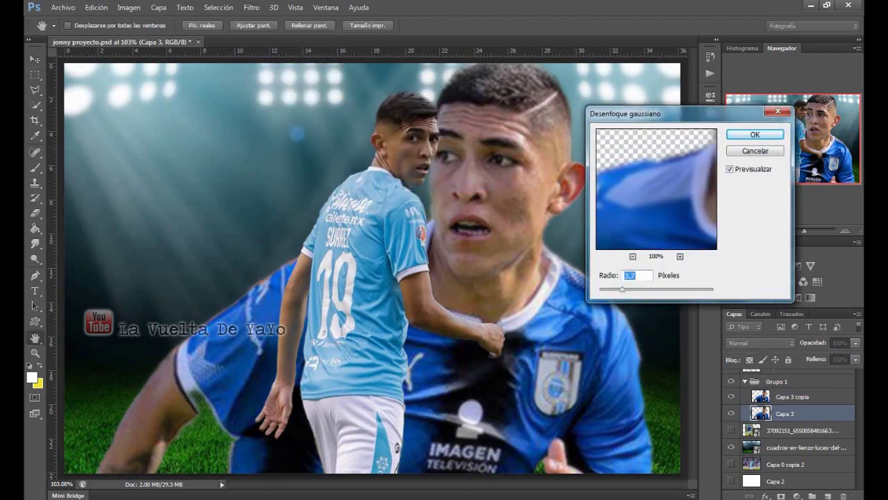
pyautogui.write('106.3')
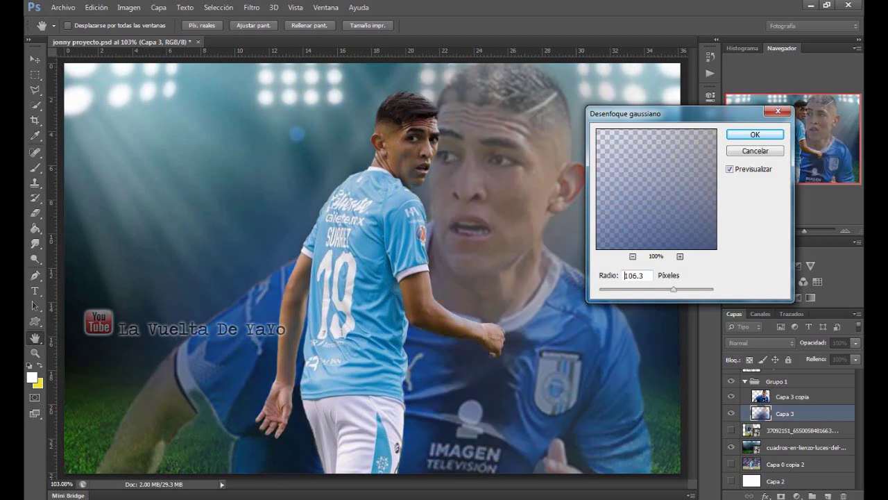
pyautogui.moveTo(673, 289)
pyautogui.mouseDown()
pyautogui.moveTo(687, 289)
pyautogui.moveTo(633, 288)
pyautogui.moveTo(663, 289)
pyautogui.mouseUp()
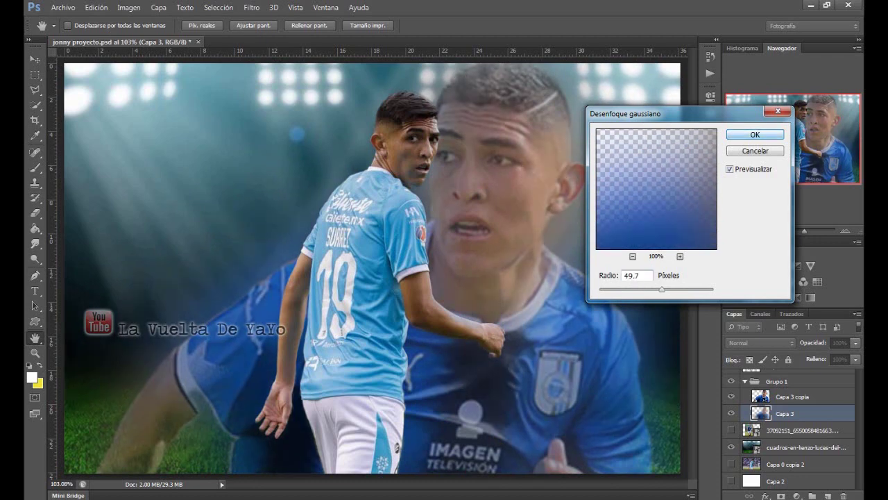
pyautogui.press('Return')
pyautogui.press('v')
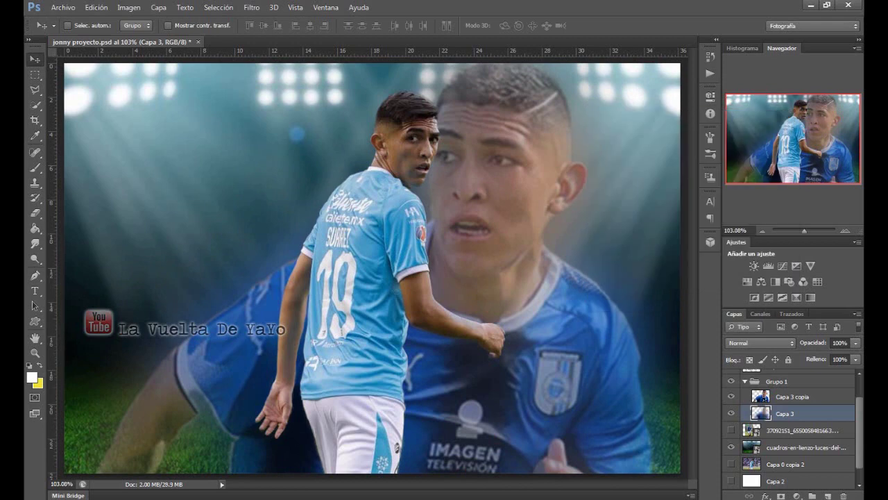
pyautogui.hotkey('alt', ']')
# Lower Capa 3 copia's fill to 34%.
pyautogui.write('34')
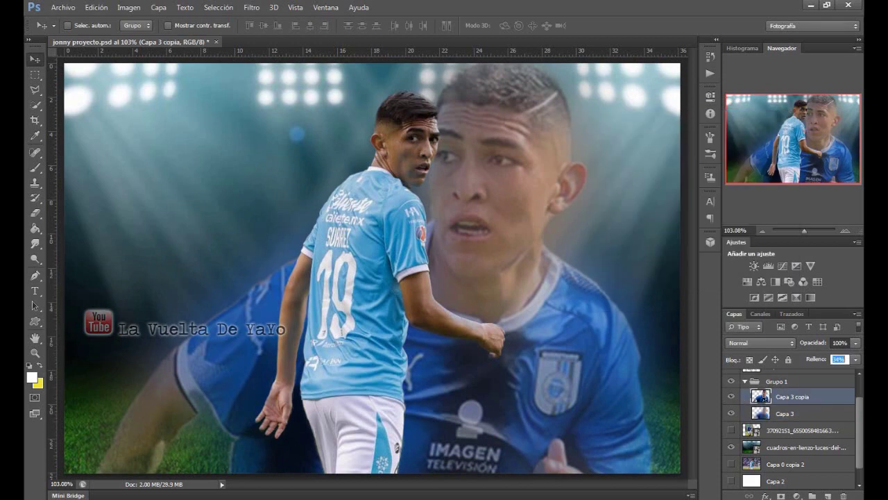
pyautogui.write('86')
pyautogui.press('Return')
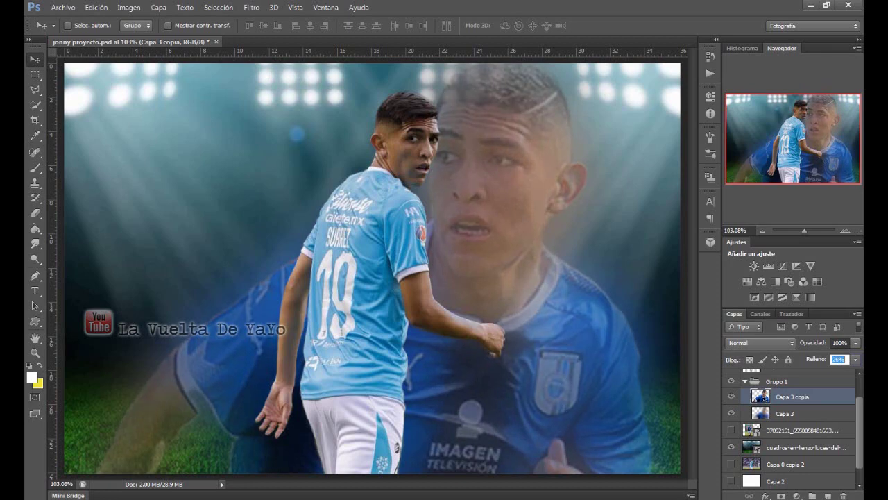
pyautogui.press('Return')
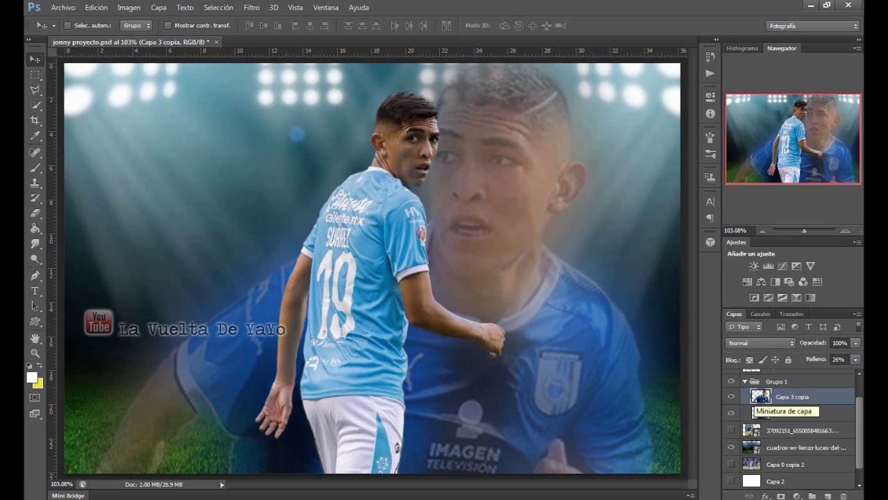
# Reselect Capa 3 copia and bring up the new adjustment layer list.
pyautogui.click(798, 448)
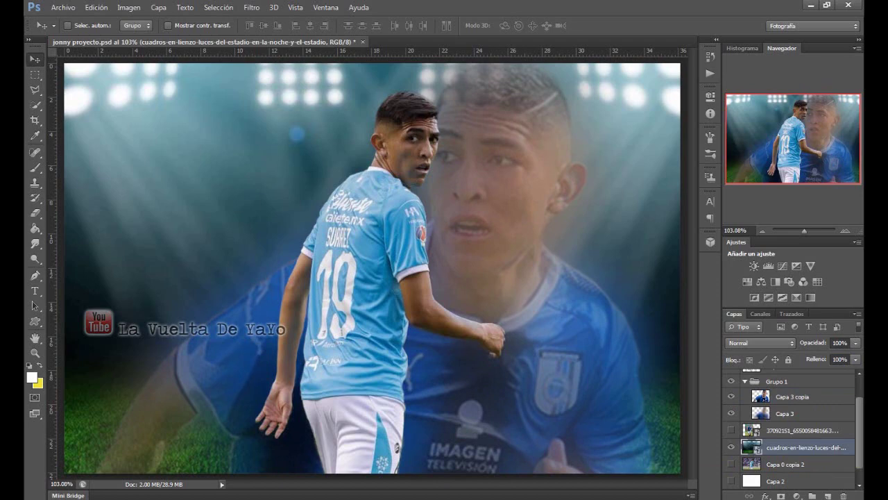
pyautogui.scroll(1, 791, 431)
pyautogui.scroll(1, 791, 431)
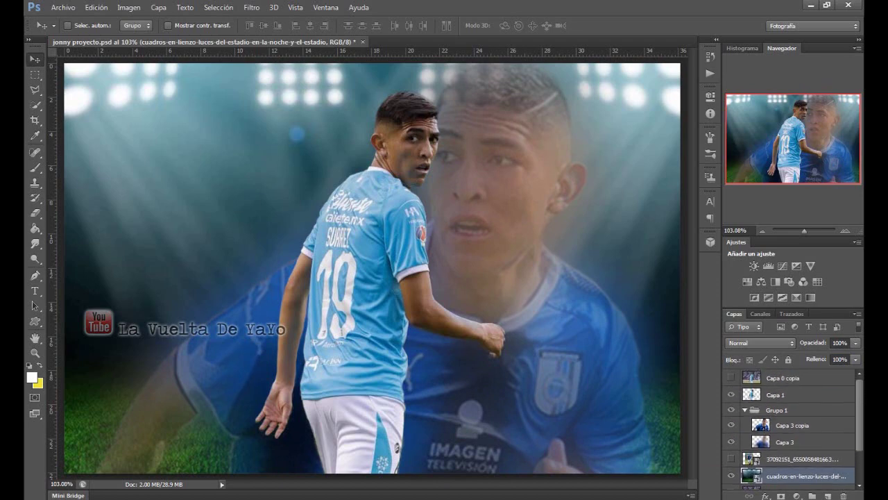
pyautogui.click(792, 425)
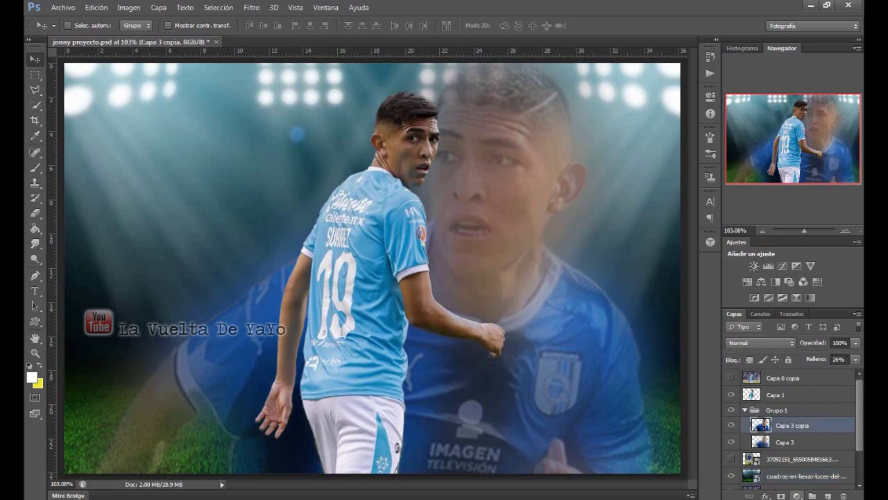
pyautogui.click(797, 496)
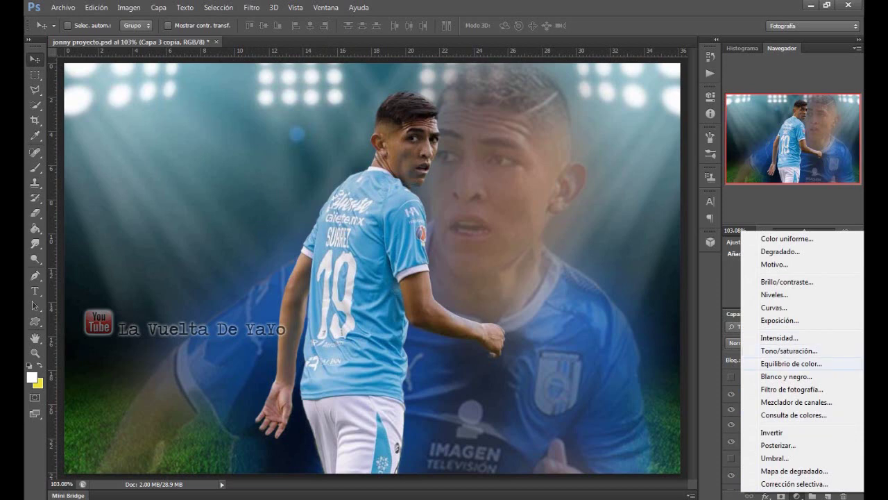
# Add Equilibrio de color 1 shifting midtones toward cyan, then select Grupo 1 for another adjustment.
pyautogui.click(791, 363)
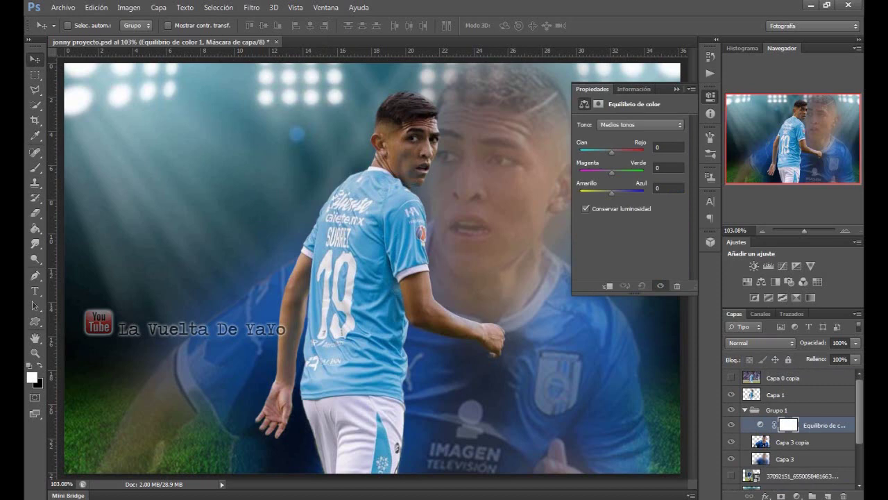
pyautogui.moveTo(612, 151)
pyautogui.mouseDown()
pyautogui.moveTo(628, 151)
pyautogui.moveTo(602, 151)
pyautogui.mouseUp()
pyautogui.click(677, 88)
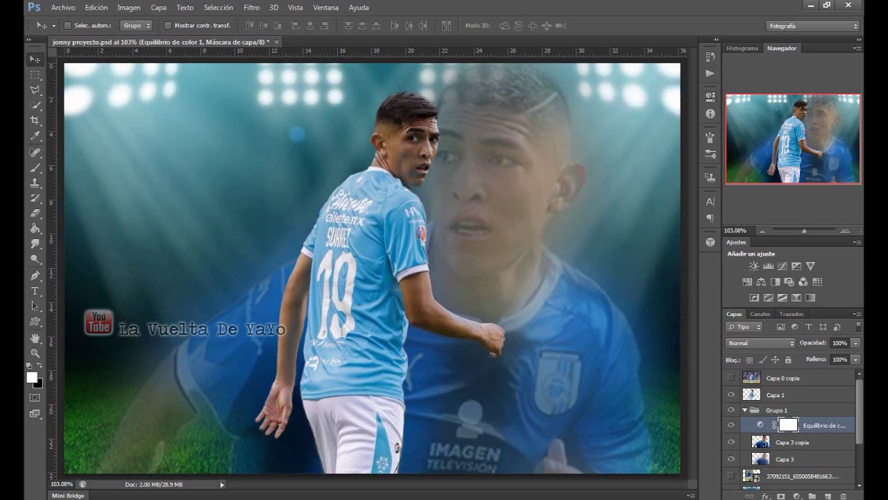
pyautogui.hotkey('alt', ']')
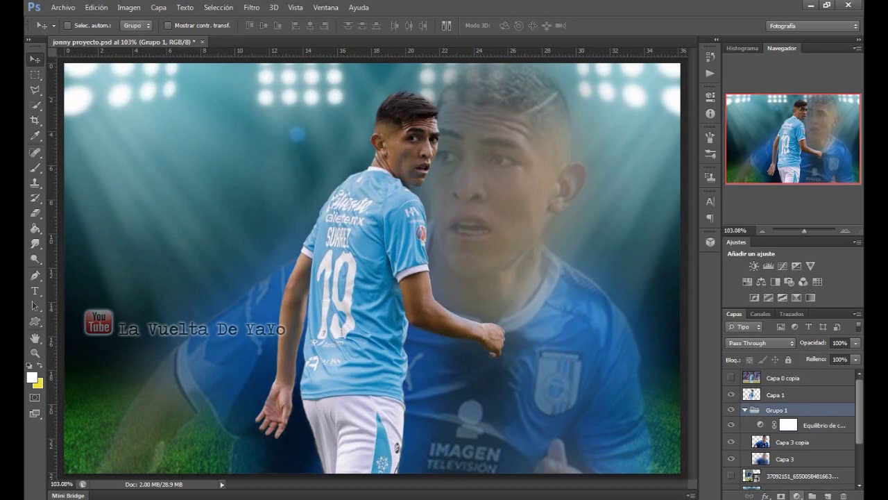
pyautogui.click(796, 496)
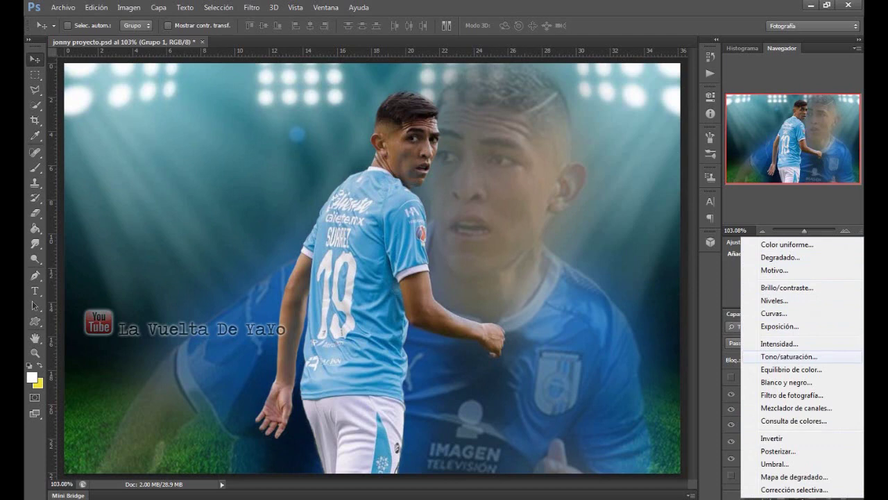
# Add a Tono/saturación layer, undo it with Paso atrás, and reselect Capa 3 copia.
pyautogui.click(790, 356)
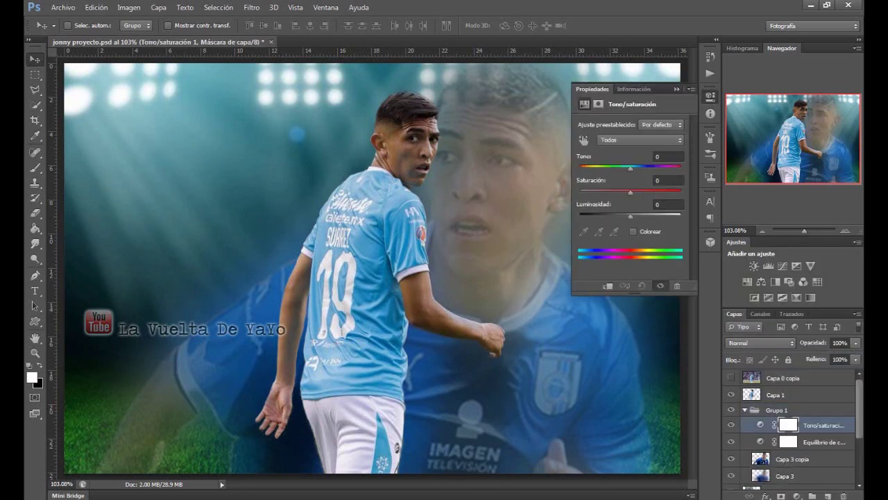
pyautogui.click(96, 7)
pyautogui.click(111, 42)
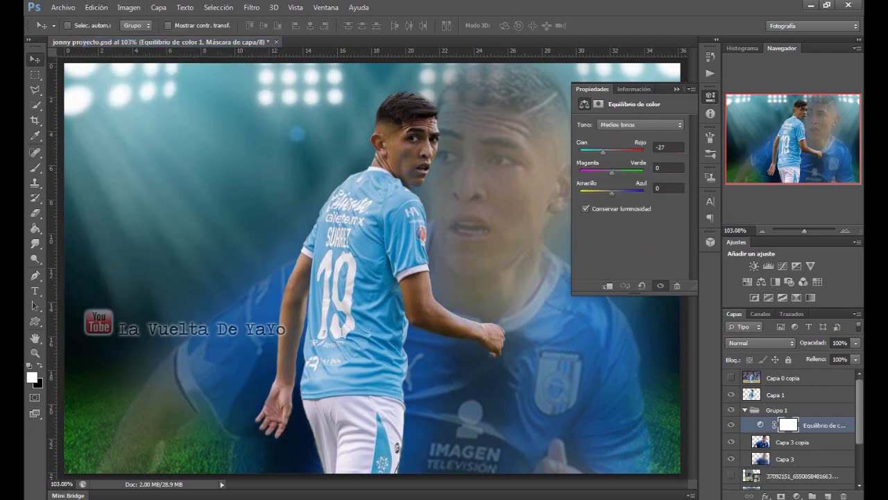
pyautogui.hotkey('alt', ']')
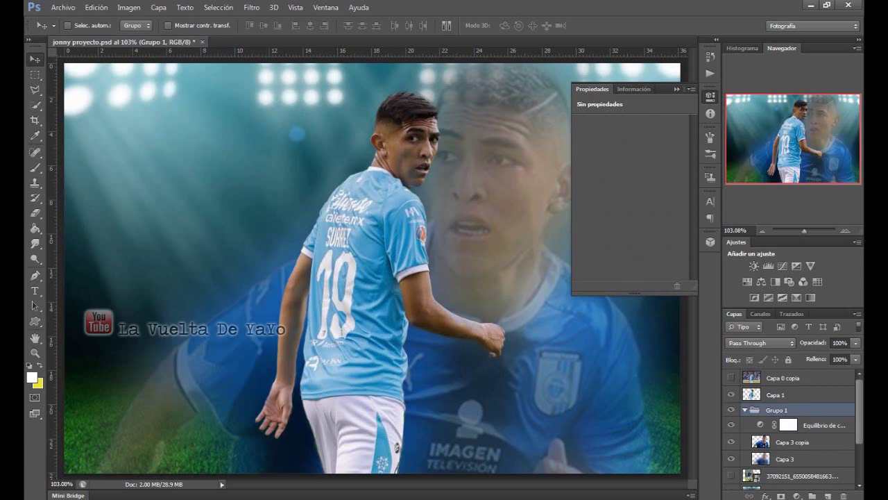
pyautogui.click(791, 442)
pyautogui.click(797, 496)
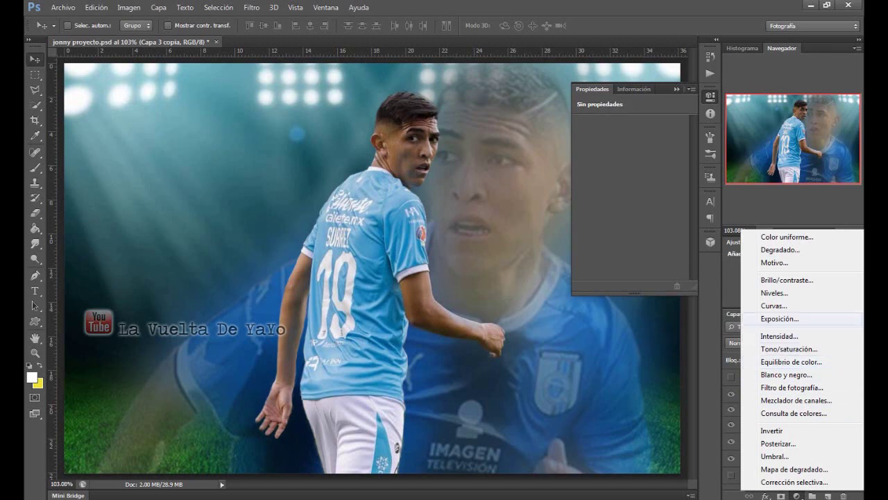
# Add Exposición 1 at -0.15 exposure with +0.0057 offset, then select Capa 0 copia.
pyautogui.click(780, 319)
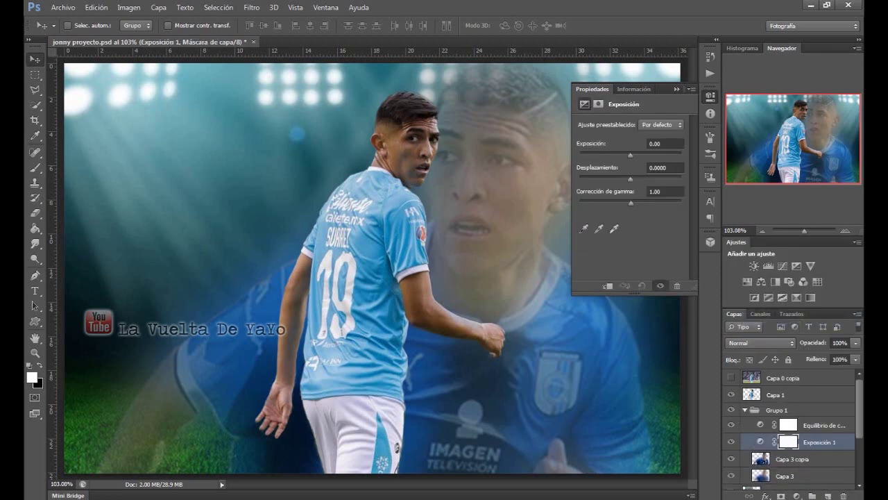
pyautogui.moveTo(630, 155)
pyautogui.mouseDown()
pyautogui.moveTo(644, 154)
pyautogui.moveTo(627, 155)
pyautogui.mouseUp()
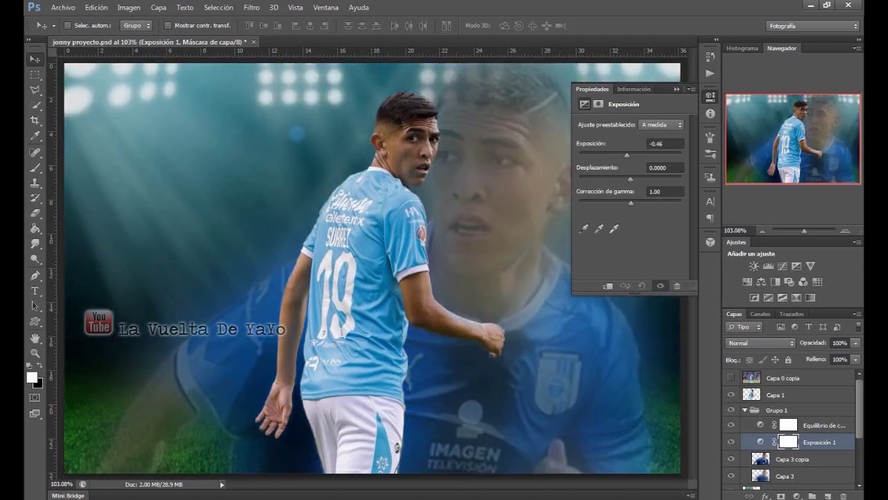
pyautogui.moveTo(627, 155); pyautogui.dragTo(629, 155)
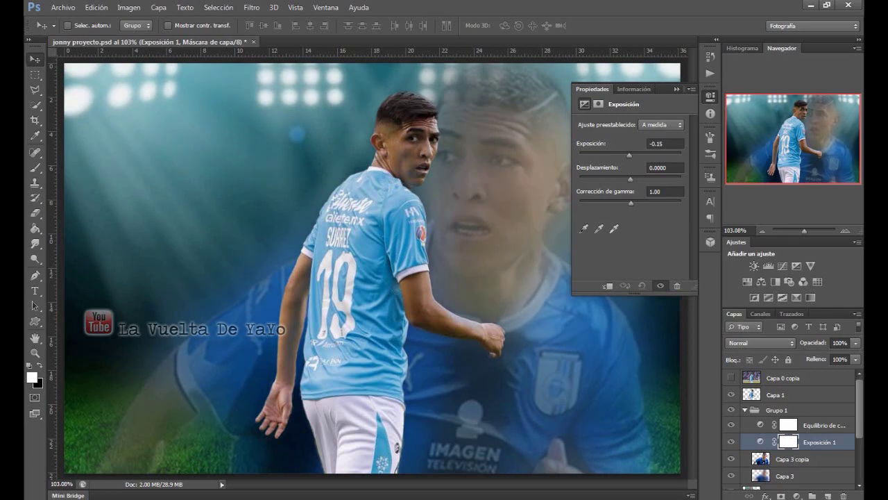
pyautogui.moveTo(630, 178); pyautogui.dragTo(631, 178)
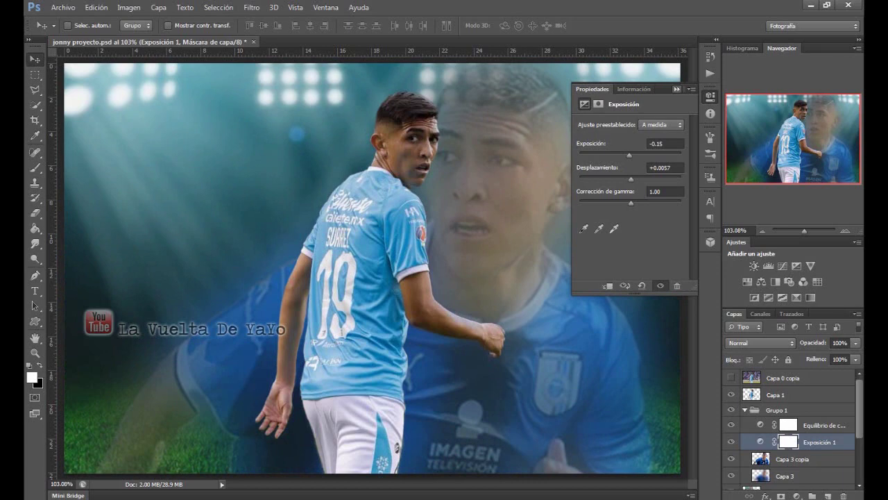
pyautogui.click(676, 89)
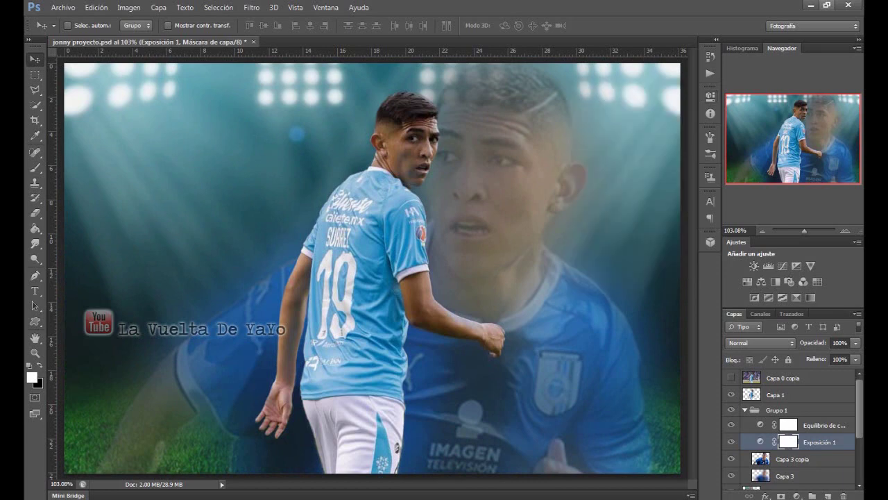
pyautogui.hotkey('alt', '.')
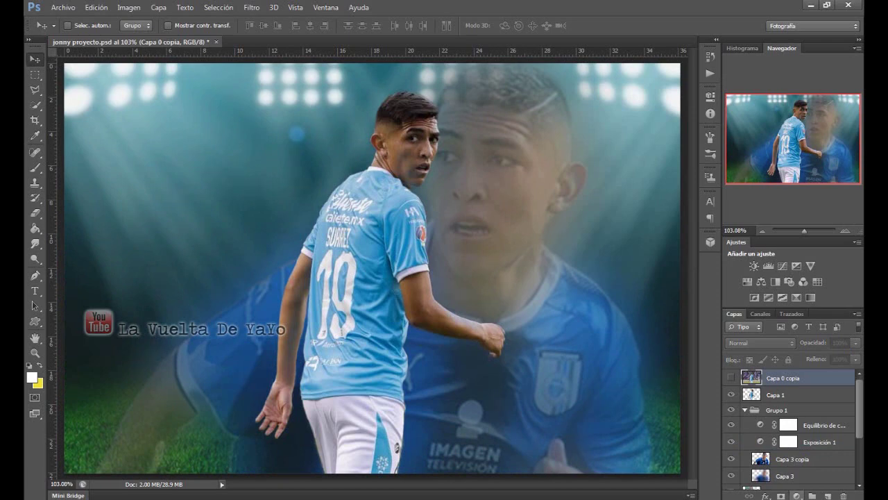
pyautogui.click(803, 493)
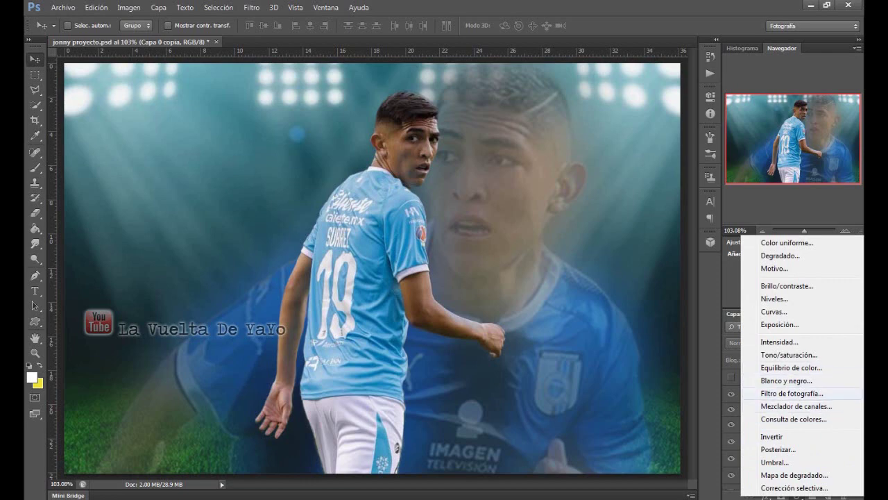
# Add a second Equilibrio de color layer shifting midtones toward green, blue and red, then duplicate Capa 1 as Capa 1 copia.
pyautogui.click(792, 367)
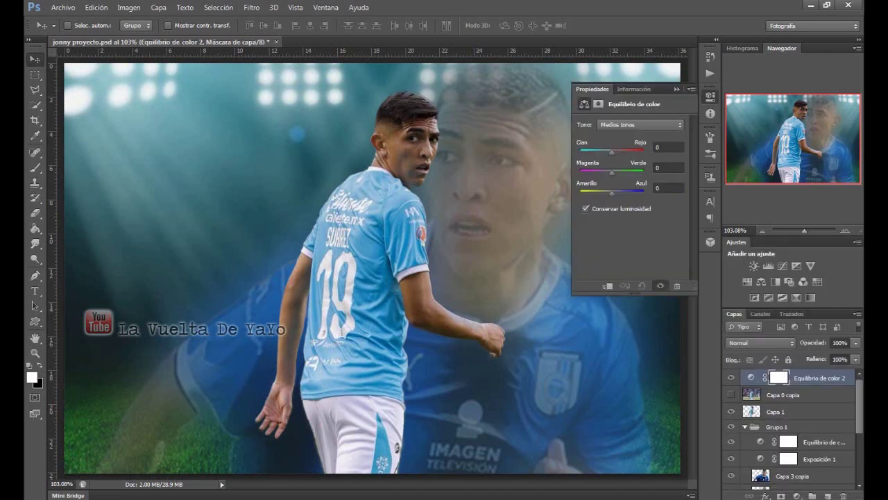
pyautogui.moveTo(611, 172)
pyautogui.mouseDown()
pyautogui.moveTo(624, 172)
pyautogui.moveTo(608, 172)
pyautogui.mouseUp()
pyautogui.moveTo(612, 192); pyautogui.dragTo(615, 192)
pyautogui.moveTo(615, 192); pyautogui.dragTo(614, 192)
pyautogui.moveTo(611, 151)
pyautogui.mouseDown()
pyautogui.moveTo(619, 151)
pyautogui.moveTo(610, 151)
pyautogui.mouseUp()
pyautogui.click(677, 89)
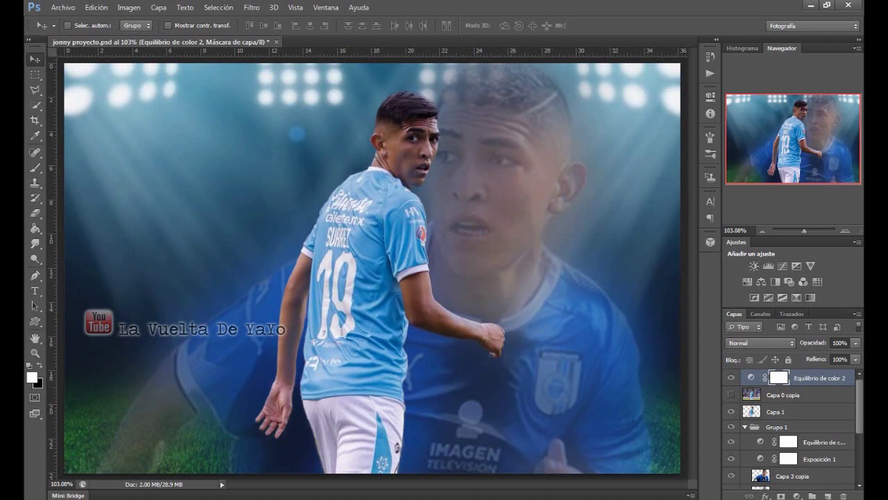
pyautogui.moveTo(776, 412); pyautogui.dragTo(828, 496)
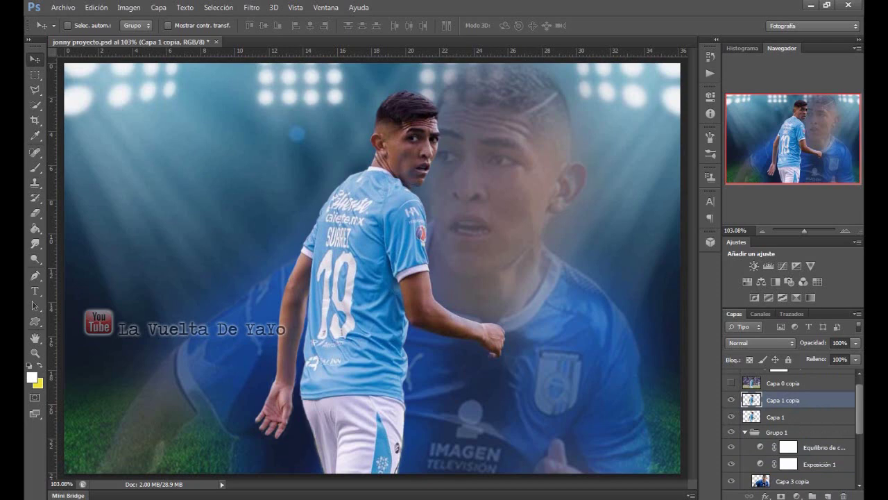
# Select Capa 1 and open the Filtro > Enfocar > Enfoque suavizado filter.
pyautogui.hotkey('alt', '[')
pyautogui.hotkey('alt', 't')
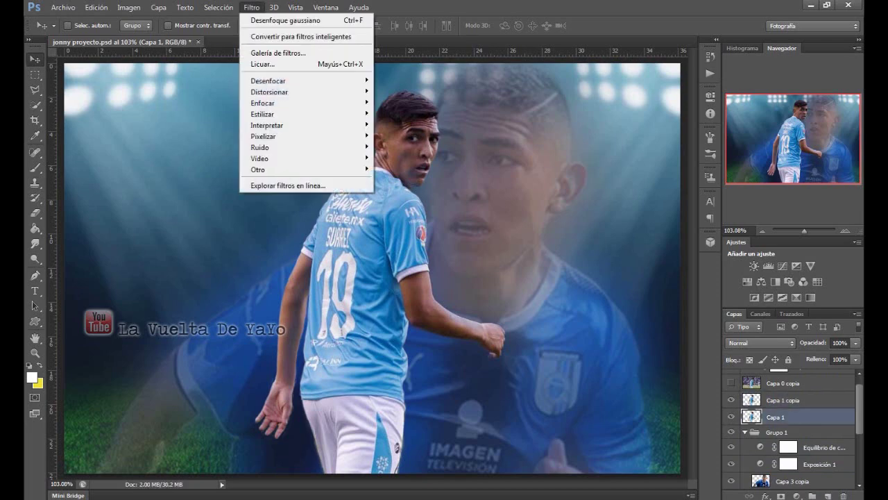
pyautogui.press('Down')
pyautogui.press('Down')
pyautogui.press('Down')
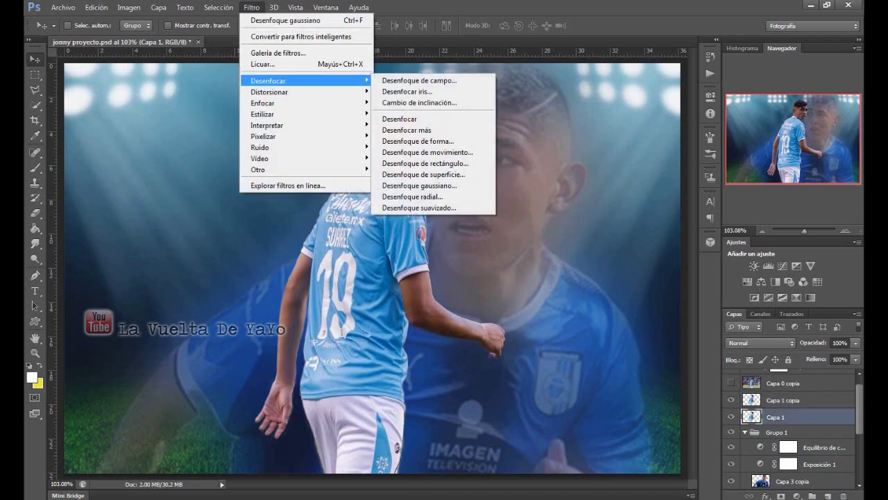
pyautogui.press('Down')
pyautogui.press('Down')
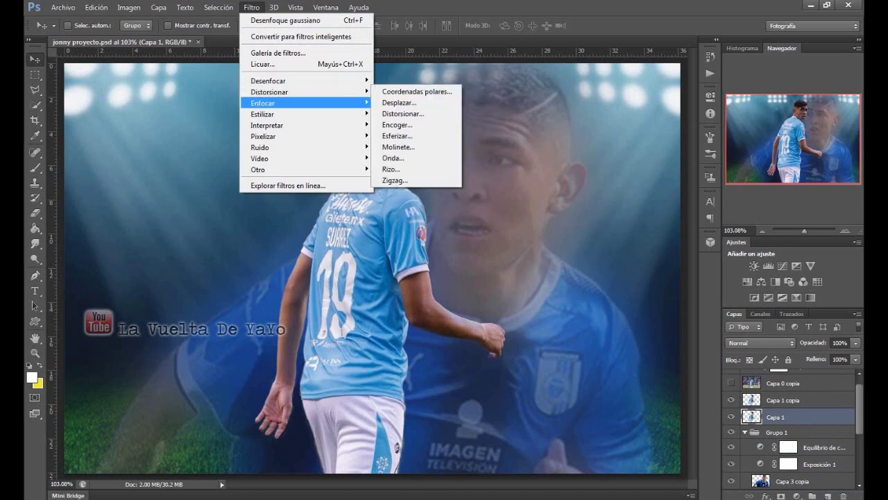
pyautogui.press('Up')
pyautogui.press('Down')
pyautogui.press('Up')
pyautogui.press('Right')
pyautogui.press('Down')
pyautogui.press('Down')
pyautogui.press('Down')
pyautogui.press('Down')
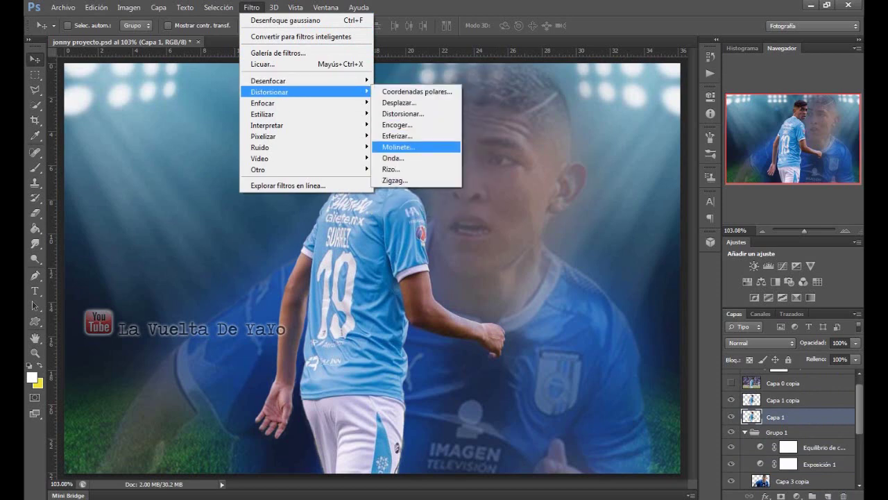
pyautogui.press('Up')
pyautogui.press('Up')
pyautogui.press('Up')
pyautogui.press('Down')
pyautogui.press('Down')
pyautogui.press('Down')
pyautogui.press('Up')
pyautogui.press('Up')
pyautogui.press('Up')
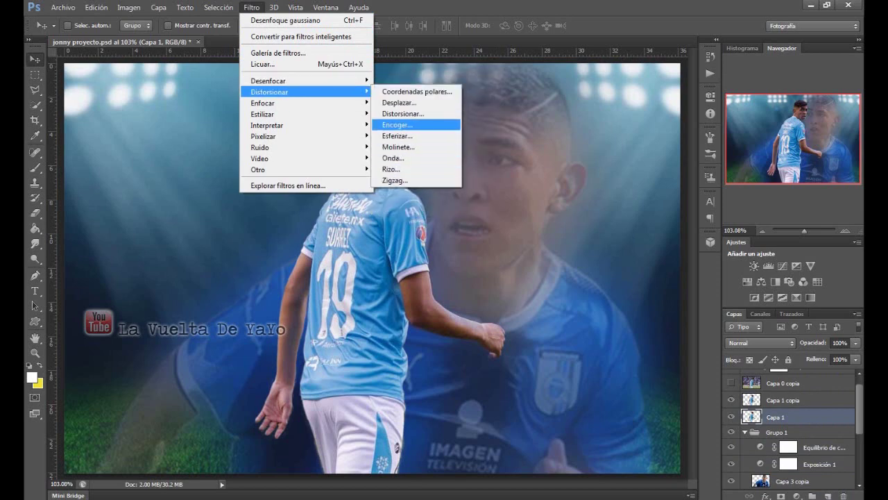
pyautogui.press('Up')
pyautogui.press('Up')
pyautogui.press('Left')
pyautogui.press('Up')
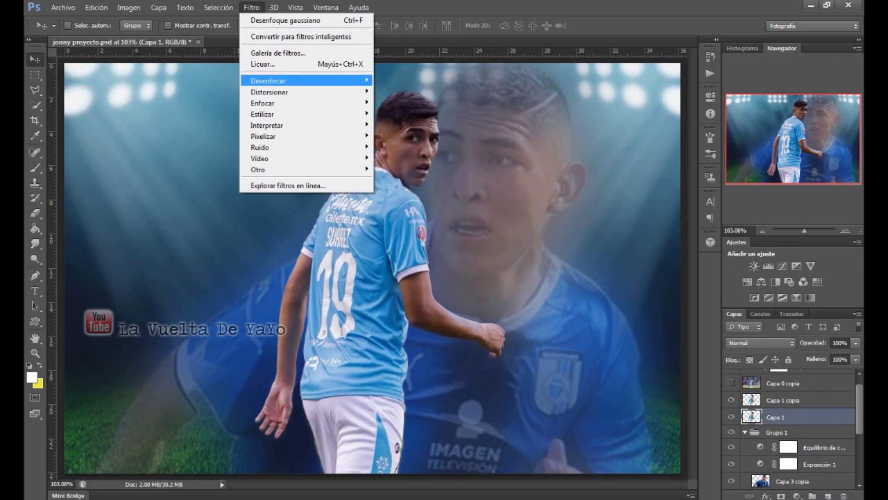
pyautogui.press('Down')
pyautogui.press('Down')
pyautogui.press('Right')
pyautogui.press('Down')
pyautogui.press('Down')
pyautogui.press('Down')
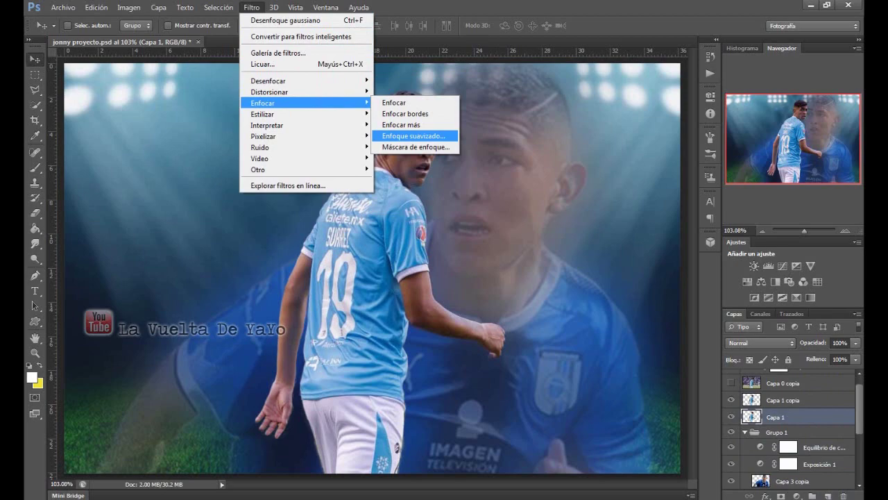
pyautogui.press('Return')
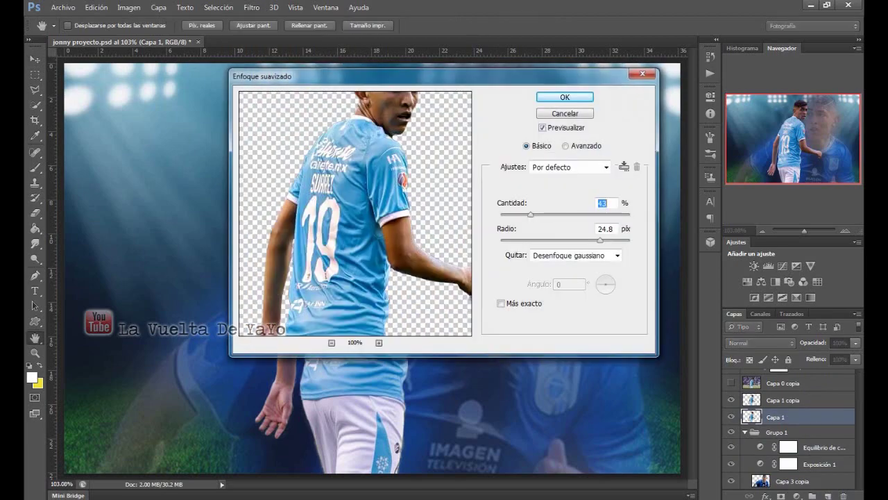
# Apply Enfoque suavizado at 80% amount and 24.8 px radius, and move Capa 1 above Capa 1 copia.
pyautogui.moveTo(278, 76); pyautogui.dragTo(463, 174)
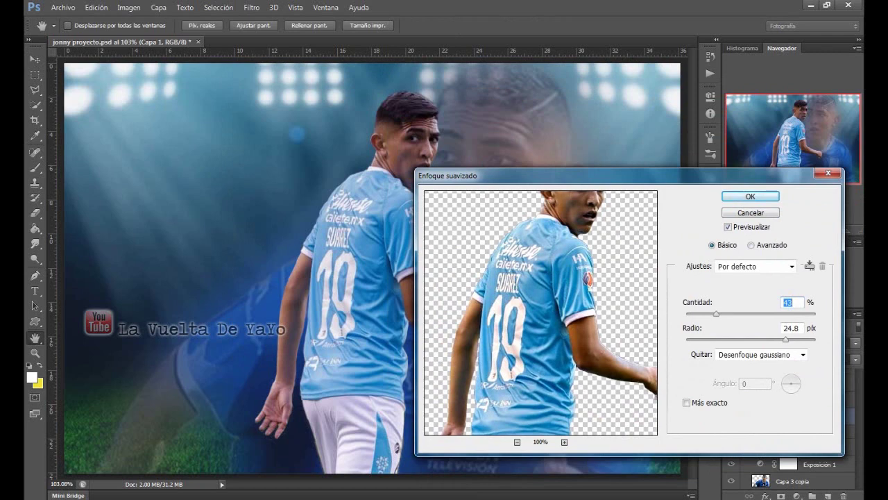
pyautogui.press('Up')
pyautogui.press('Up')
pyautogui.press('Up')
pyautogui.hotkey('shift', 'Up')
pyautogui.hotkey('shift', 'Up')
pyautogui.hotkey('shift', 'Up')
pyautogui.hotkey('shift', 'Up')
pyautogui.hotkey('shift', 'Up')
pyautogui.hotkey('shift', 'Up')
pyautogui.press('Up')
pyautogui.press('Up')
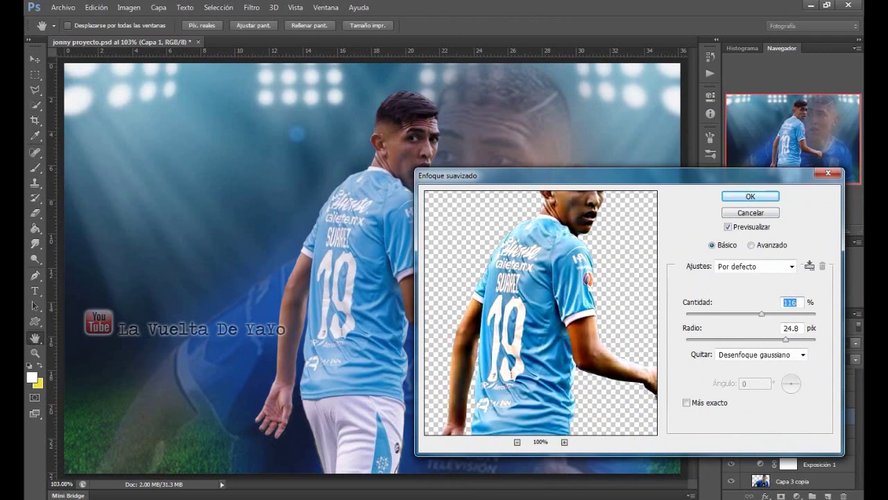
pyautogui.hotkey('shift', 'Down')
pyautogui.hotkey('shift', 'Down')
pyautogui.press('Down')
pyautogui.hotkey('shift', 'Down')
pyautogui.press('Down')
pyautogui.hotkey('shift', 'Down')
pyautogui.hotkey('shift', 'Down')
pyautogui.hotkey('shift', 'Down')
pyautogui.hotkey('shift', 'Down')
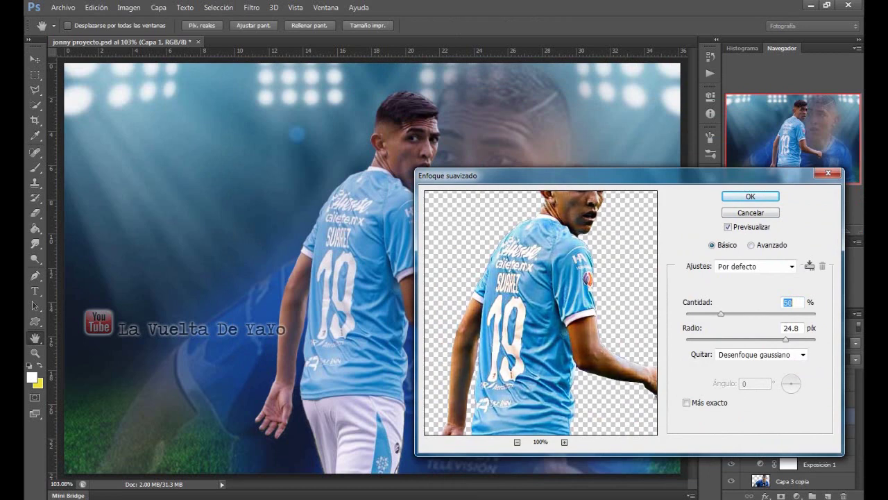
pyautogui.hotkey('shift', 'Up')
pyautogui.hotkey('shift', 'Up')
pyautogui.hotkey('shift', 'Up')
pyautogui.hotkey('shift', 'Up')
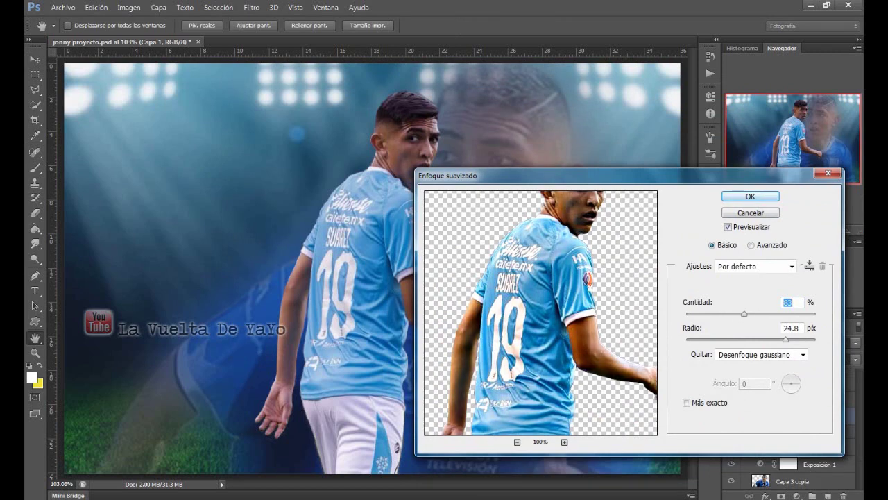
pyautogui.write('80')
pyautogui.press('Return')
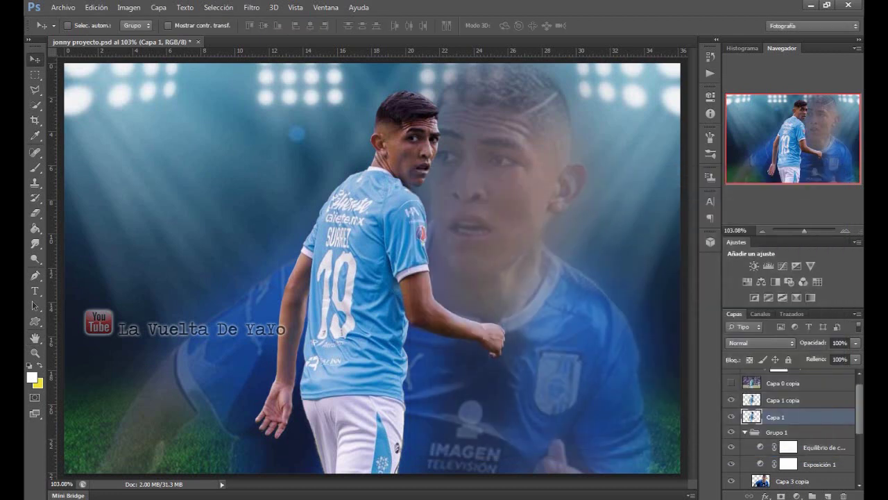
pyautogui.hotkey('ctrl', ']')
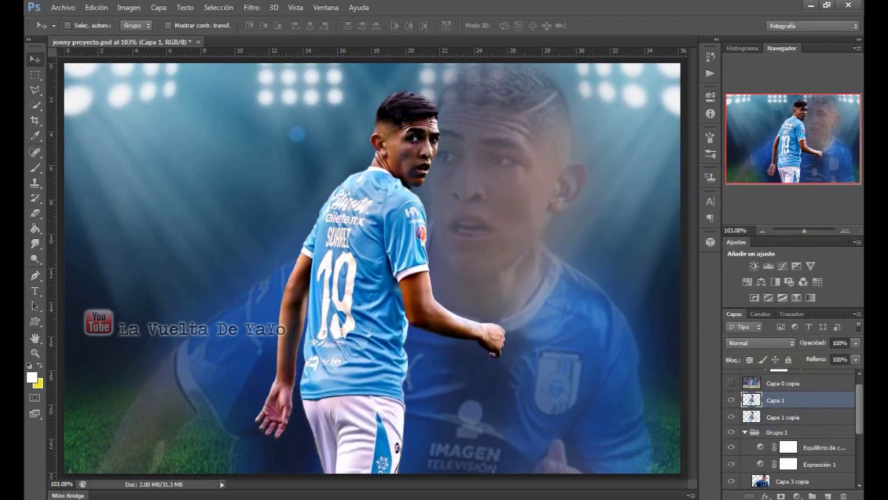
# Erase on Capa 1 copia, then step back twice to restore the player's left hand.
pyautogui.hotkey('alt', '[')
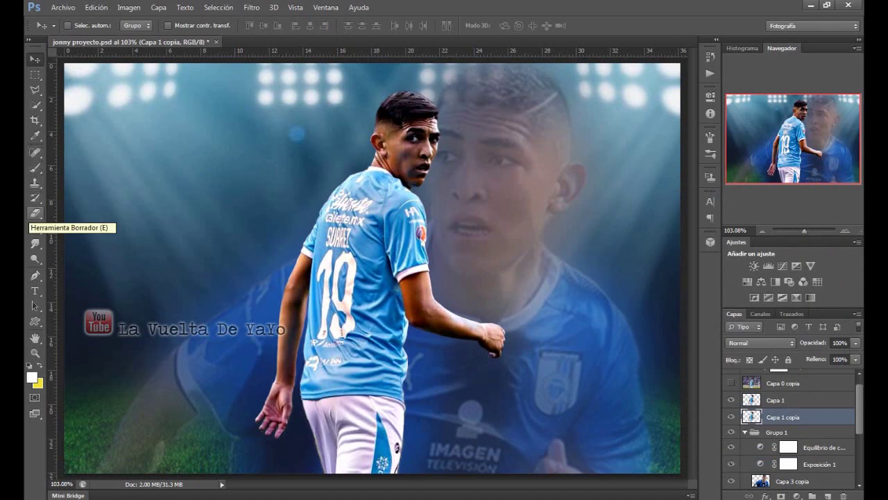
pyautogui.click(36, 213)
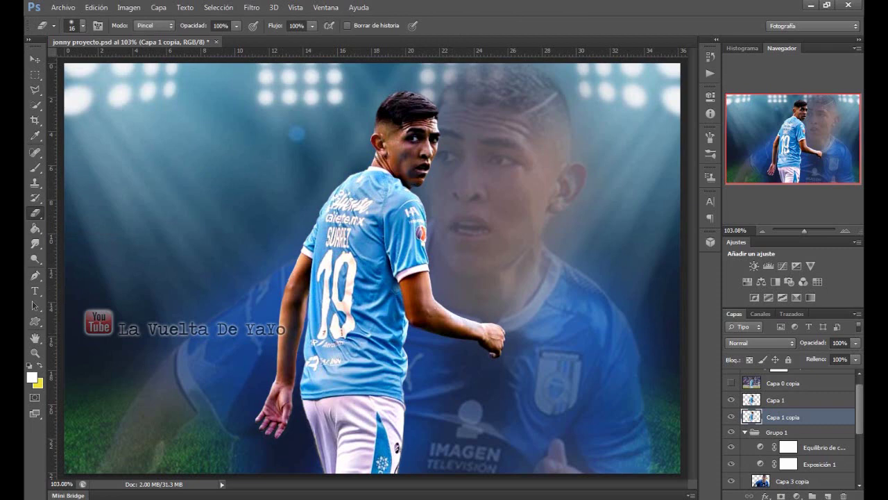
pyautogui.hotkey('alt', ']')
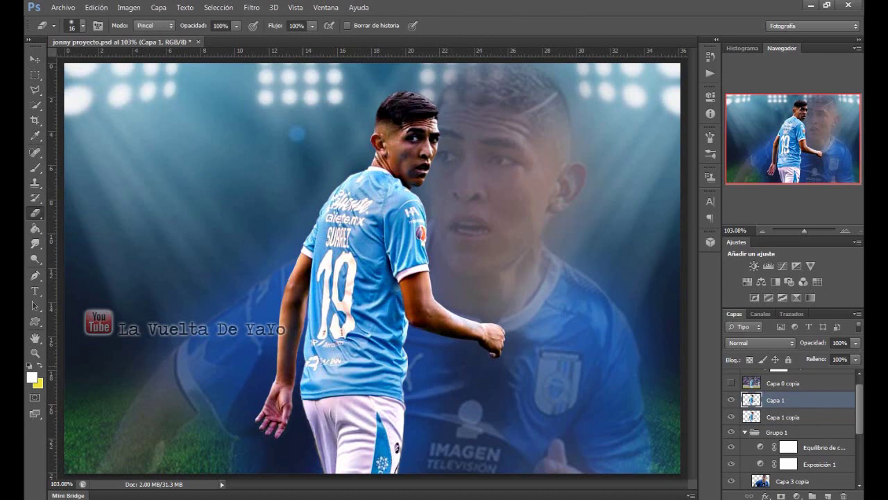
pyautogui.click(97, 7)
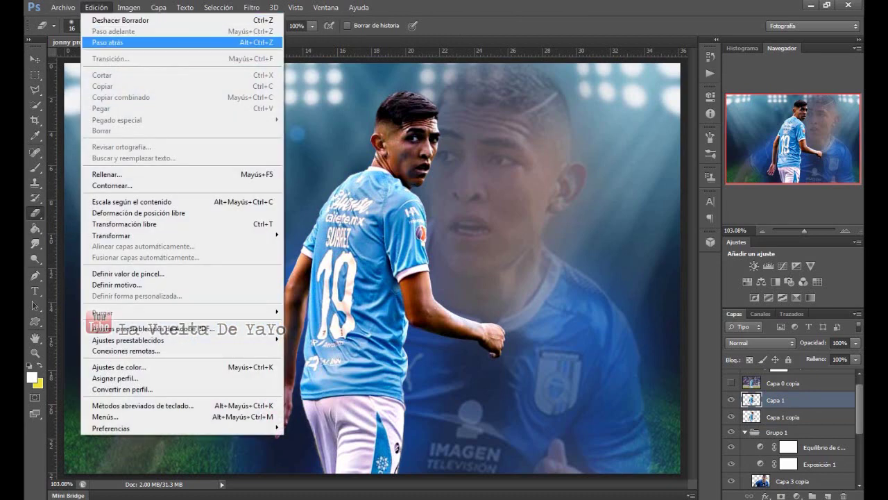
pyautogui.click(139, 43)
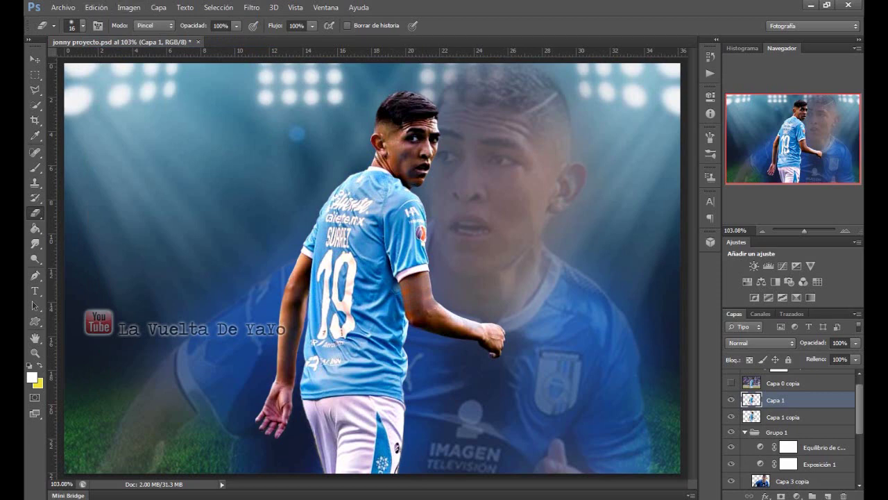
pyautogui.click(63, 7)
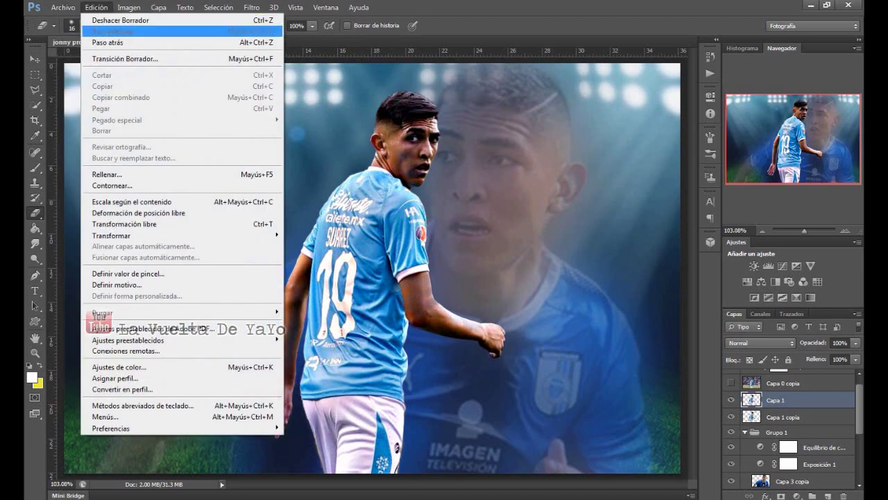
pyautogui.click(104, 42)
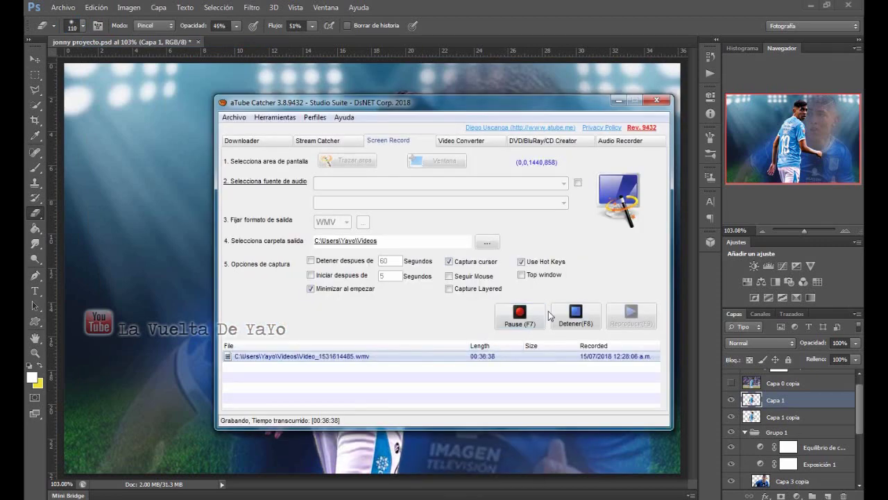
# Hide the recorder window and check the eraser's 110 px brush size.
pyautogui.click(618, 99)
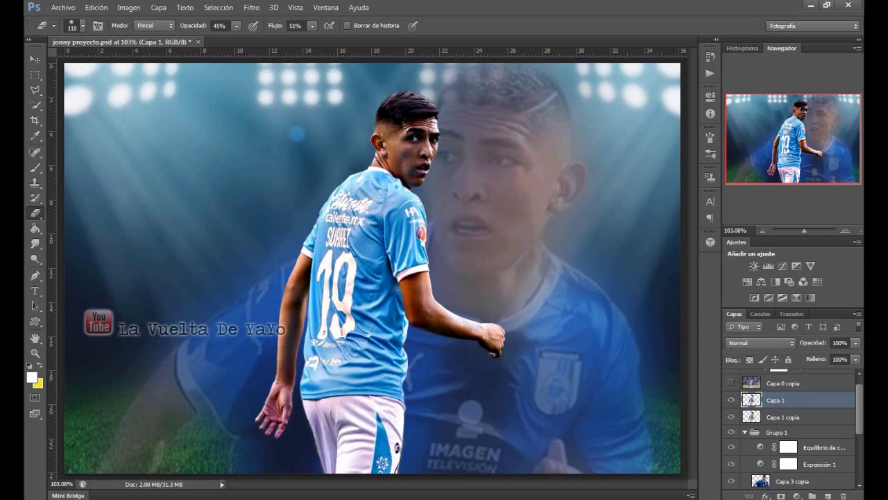
pyautogui.click(83, 26)
pyautogui.click(83, 26)
# Set the eraser to 45% opacity and 51% flow.
pyautogui.click(236, 25)
pyautogui.press('Return')
pyautogui.press('Tab')
pyautogui.press('Return')
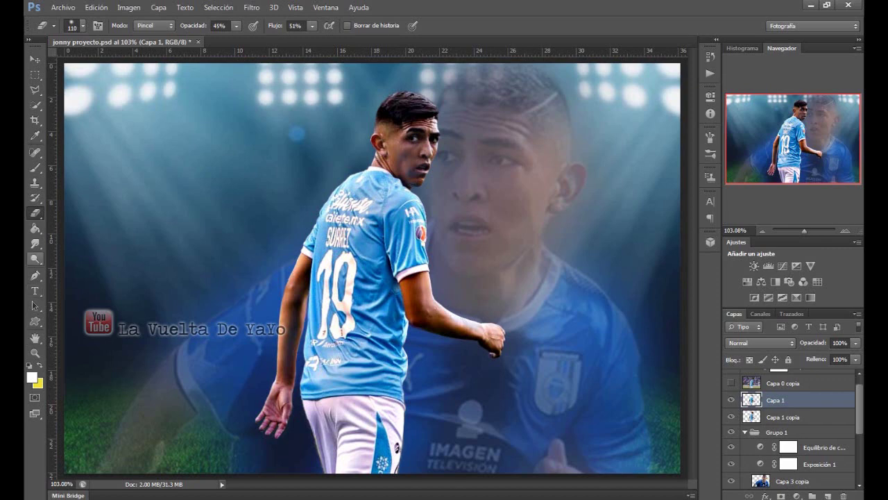
# Switch to the Dedo smudge tool at 28% strength and zoom to 272% on the player's face.
pyautogui.click(35, 244)
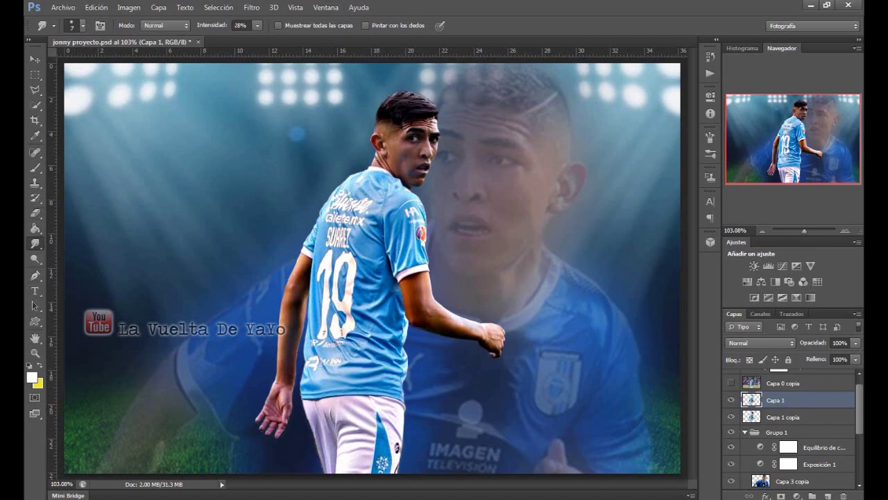
pyautogui.moveTo(804, 230); pyautogui.dragTo(813, 231)
pyautogui.moveTo(793, 136); pyautogui.dragTo(793, 115)
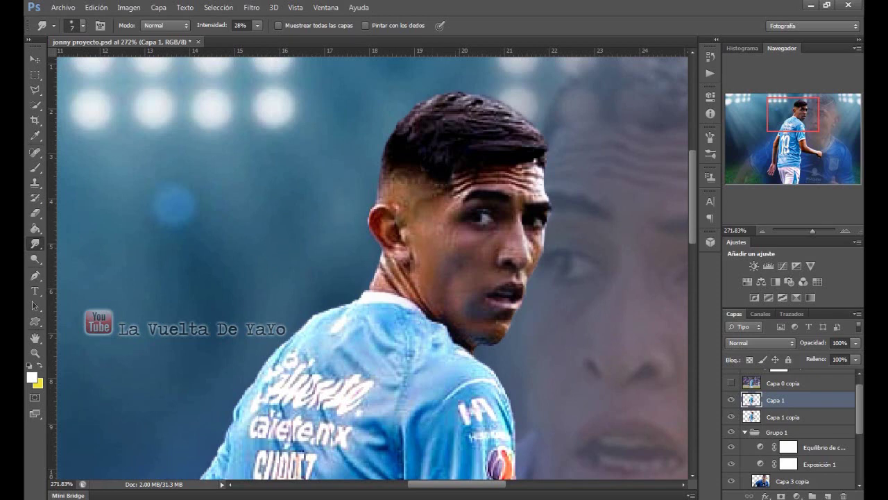
# Raise the smudge strength to 71%.
pyautogui.click(257, 25)
pyautogui.moveTo(238, 38); pyautogui.dragTo(282, 39)
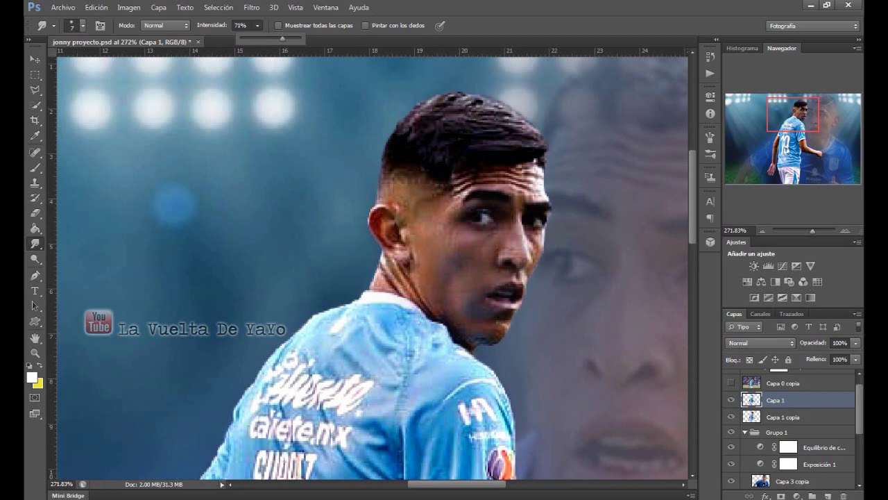
pyautogui.press('Return')
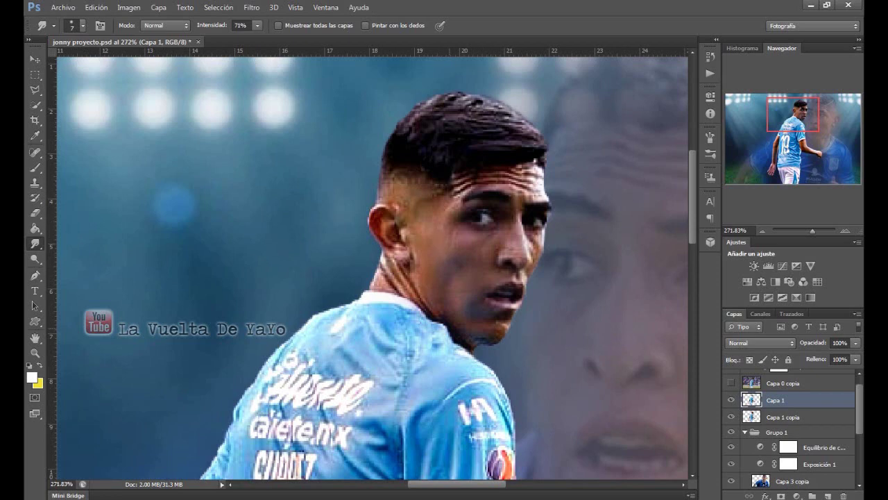
# Undo the trial smudges on the eyebrow and on the neck below the ear.
pyautogui.click(96, 7)
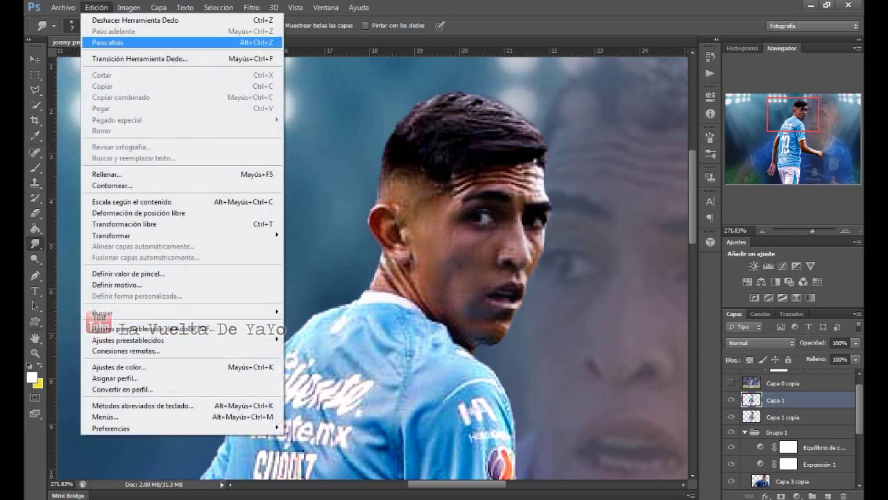
pyautogui.click(107, 42)
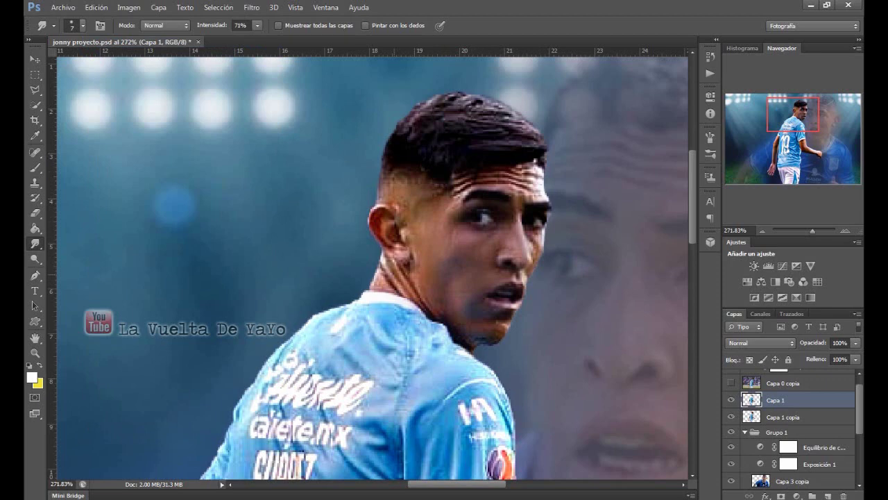
pyautogui.moveTo(386, 264)
pyautogui.mouseDown()
pyautogui.moveTo(398, 277)
pyautogui.moveTo(395, 289)
pyautogui.mouseUp()
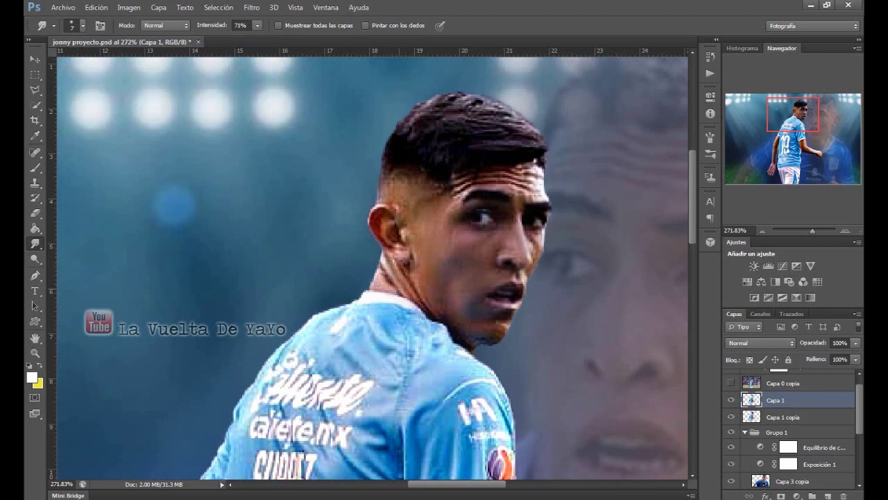
pyautogui.click(97, 7)
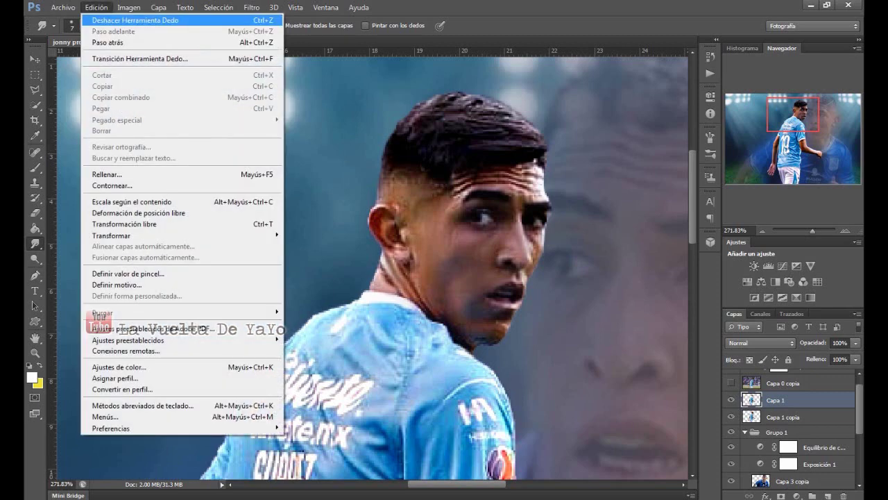
pyautogui.click(118, 20)
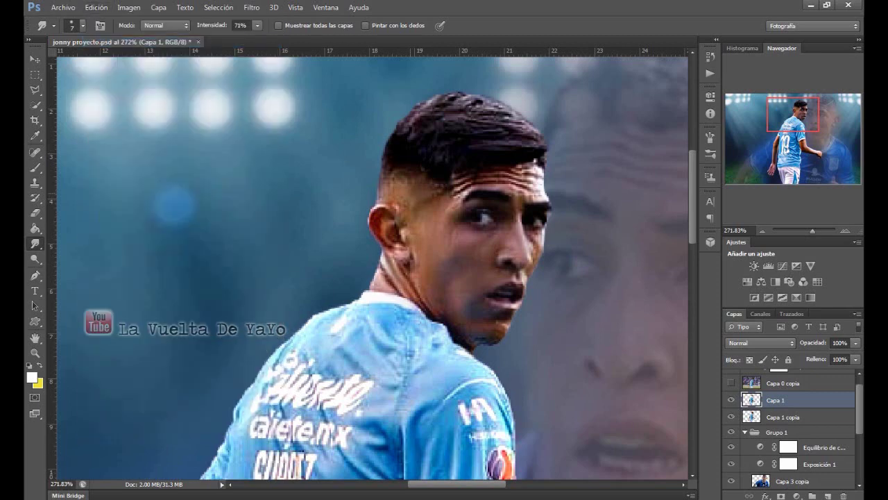
pyautogui.click(257, 25)
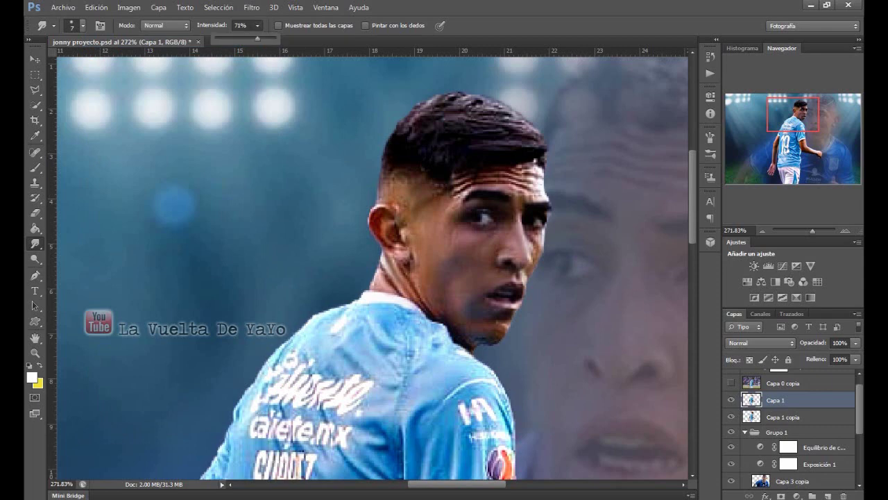
# Smudge the hair's left edge at 46% strength, then the eyebrow and right-eye skin at 26%.
pyautogui.moveTo(257, 38); pyautogui.dragTo(242, 38)
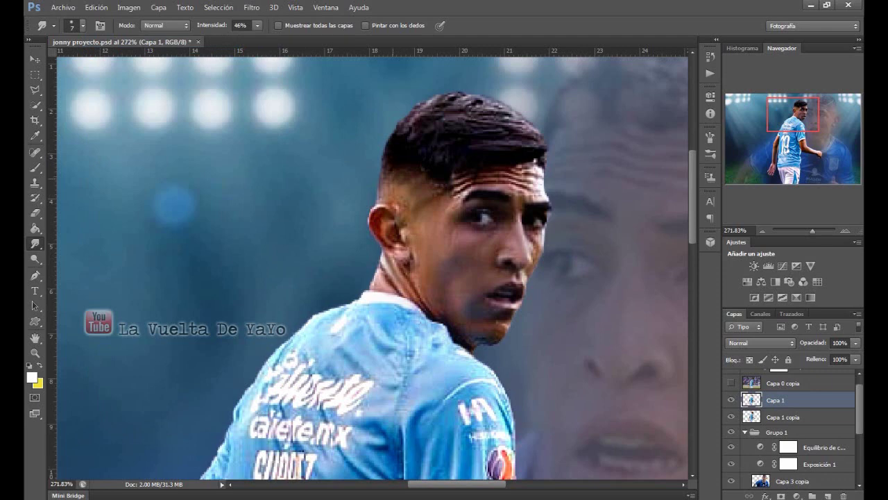
pyautogui.moveTo(384, 178); pyautogui.dragTo(392, 179)
pyautogui.click(256, 25)
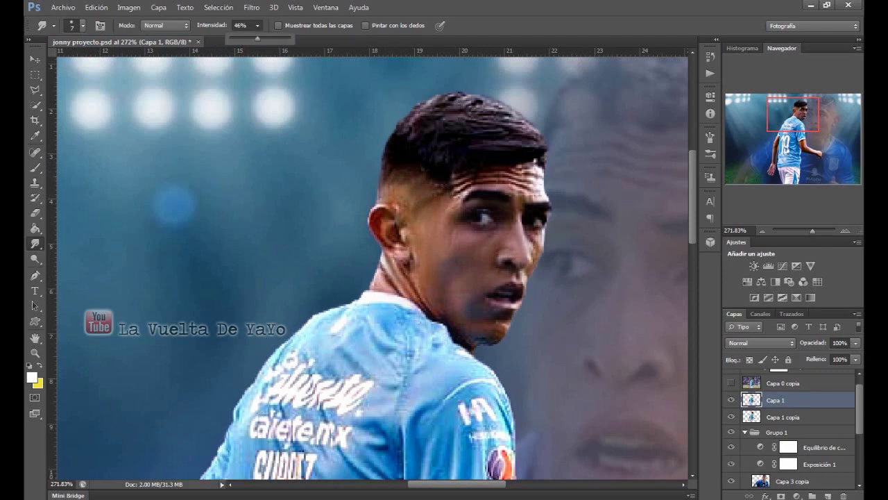
pyautogui.moveTo(257, 38); pyautogui.dragTo(245, 38)
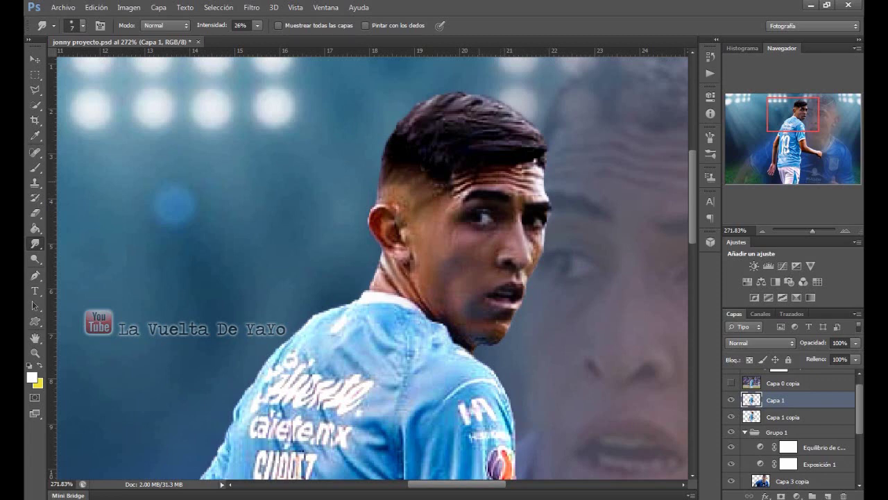
pyautogui.moveTo(456, 186); pyautogui.dragTo(465, 195)
pyautogui.moveTo(521, 215); pyautogui.dragTo(522, 229)
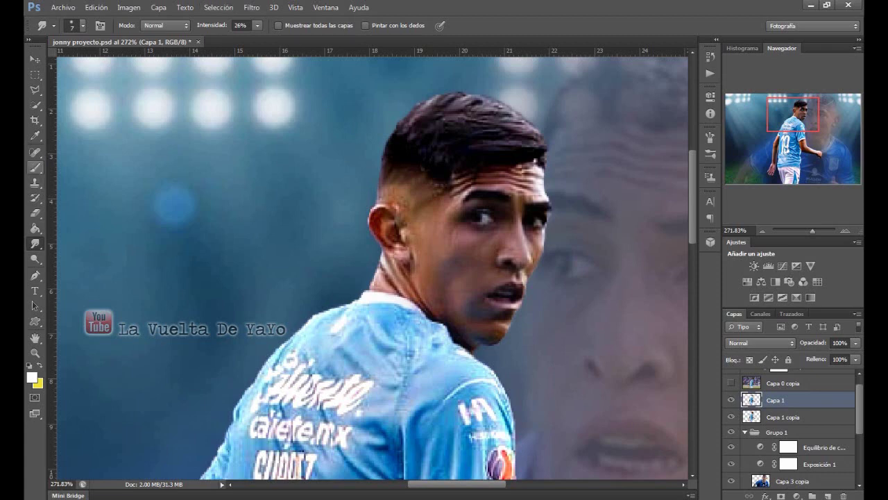
# Choose a 4 px brush at 25% opacity and 28% flow, and add empty layer Capa 4 above Capa 1.
pyautogui.click(34, 167)
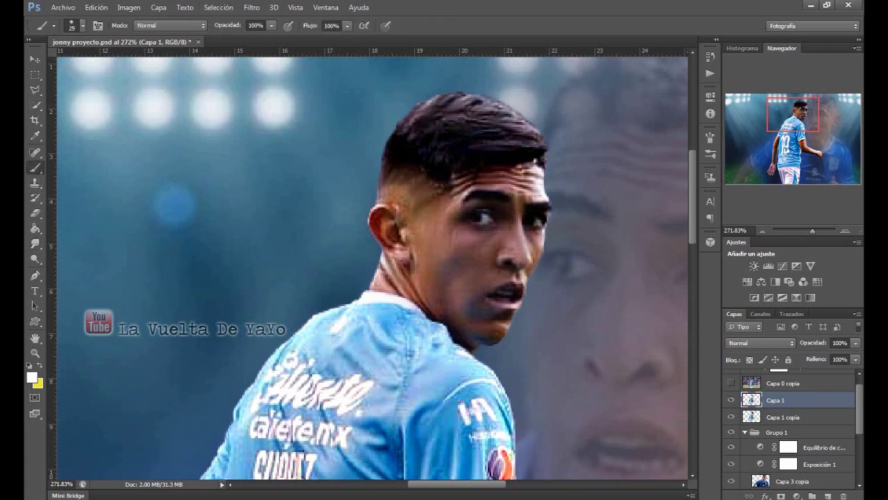
pyautogui.click(83, 25)
pyautogui.write('4')
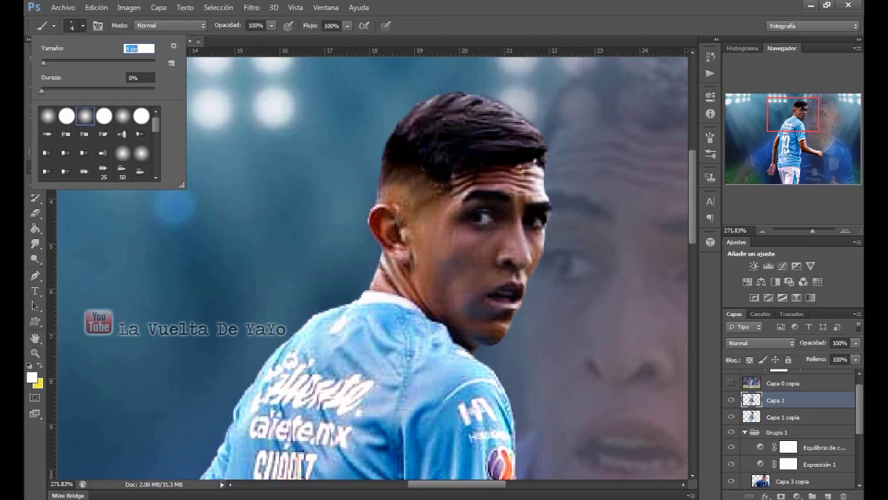
pyautogui.click(271, 25)
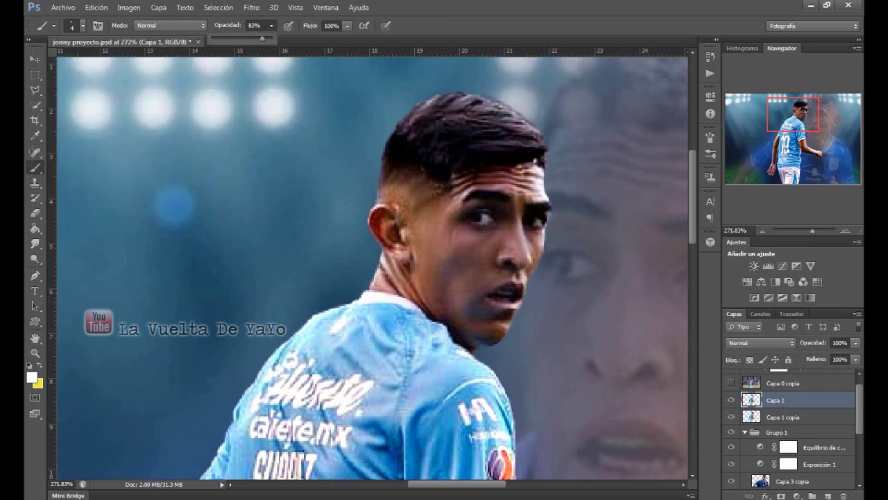
pyautogui.moveTo(267, 38); pyautogui.dragTo(227, 38)
pyautogui.click(347, 25)
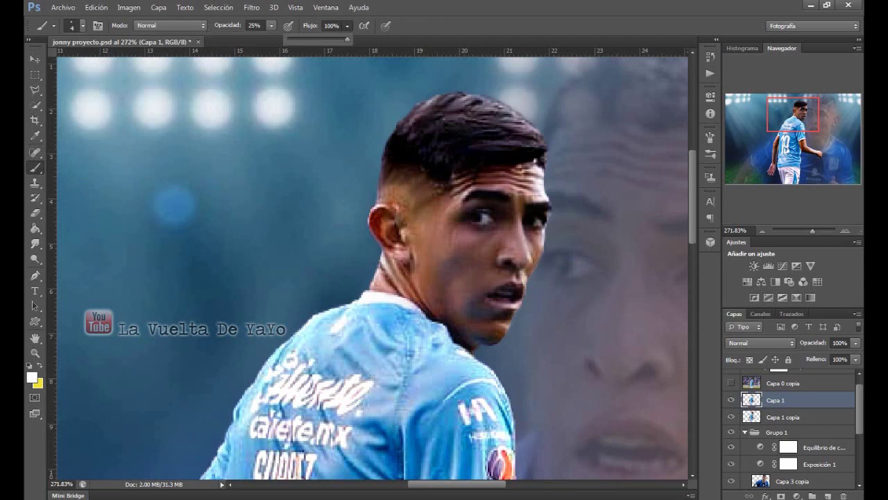
pyautogui.moveTo(347, 38); pyautogui.dragTo(305, 38)
pyautogui.click(830, 495)
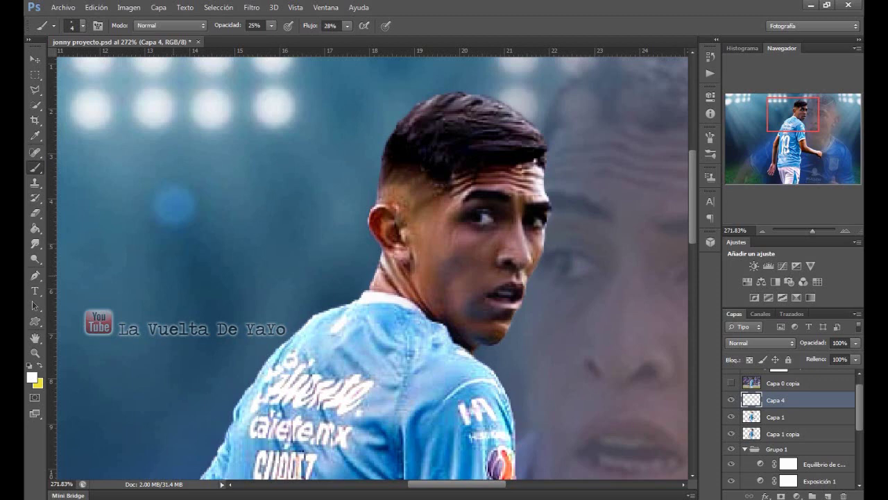
pyautogui.click(35, 353)
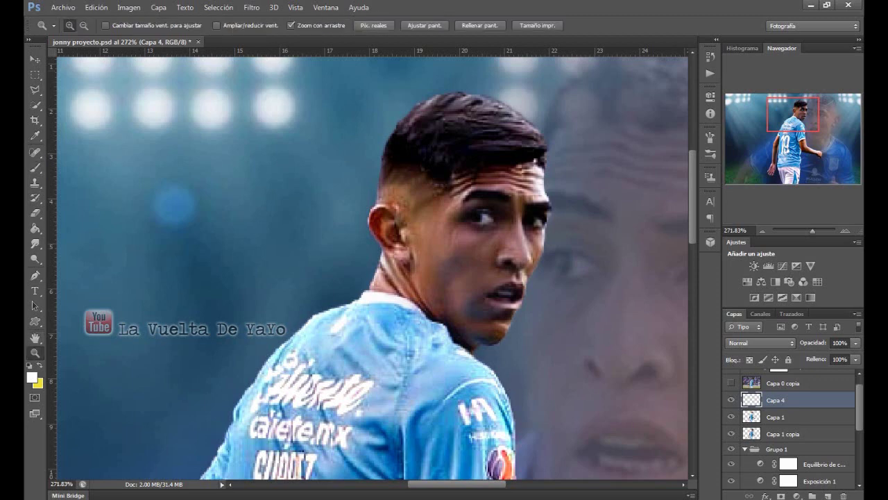
# Zoom out to fit the poster, make Capa 1 active, and set the Smudge tool to 40 px.
pyautogui.click(425, 25)
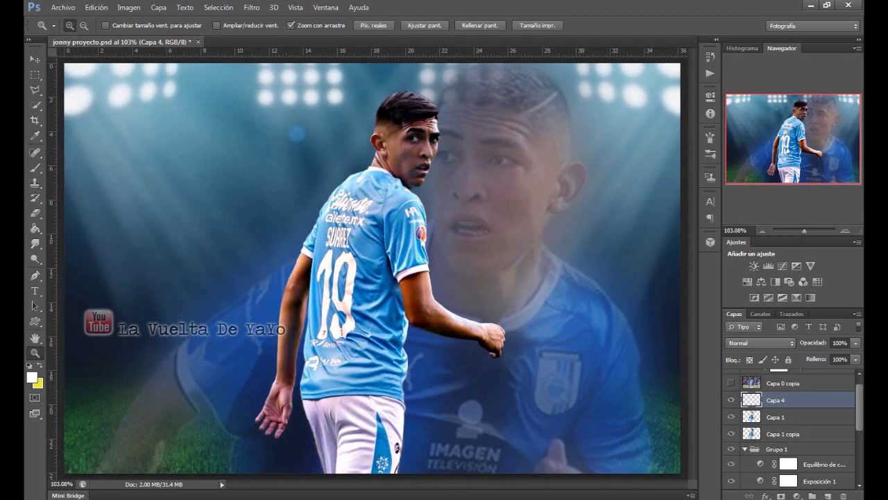
pyautogui.hotkey('alt', '[')
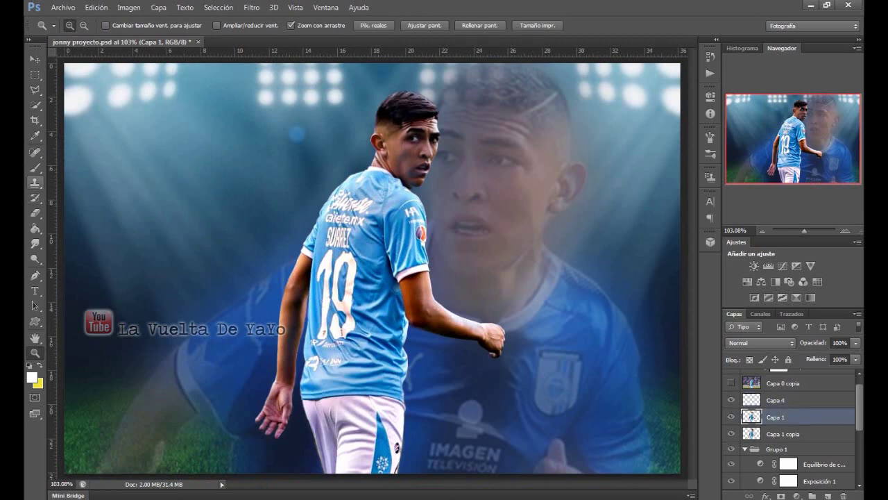
pyautogui.click(34, 242)
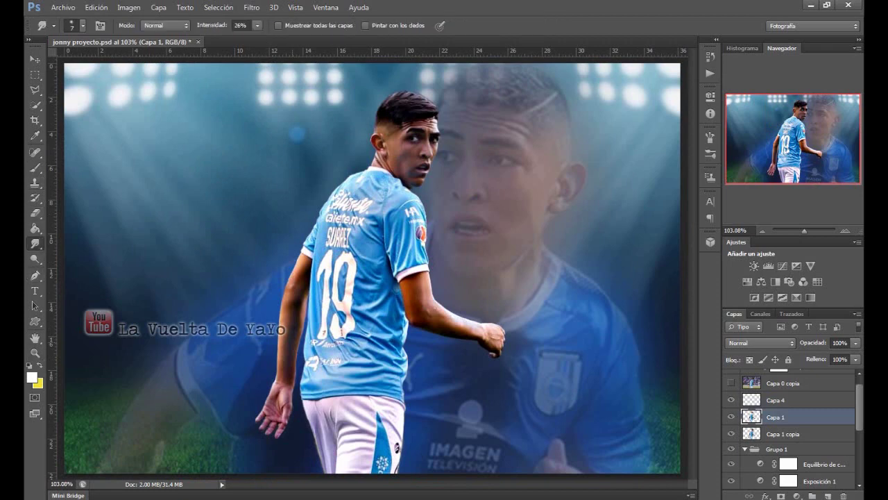
pyautogui.click(82, 25)
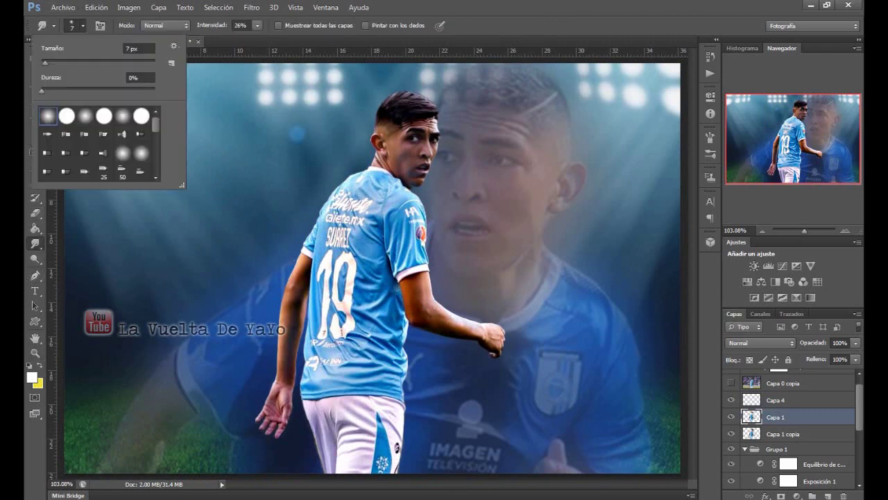
pyautogui.write('40')
pyautogui.press('Return')
pyautogui.press('Return')
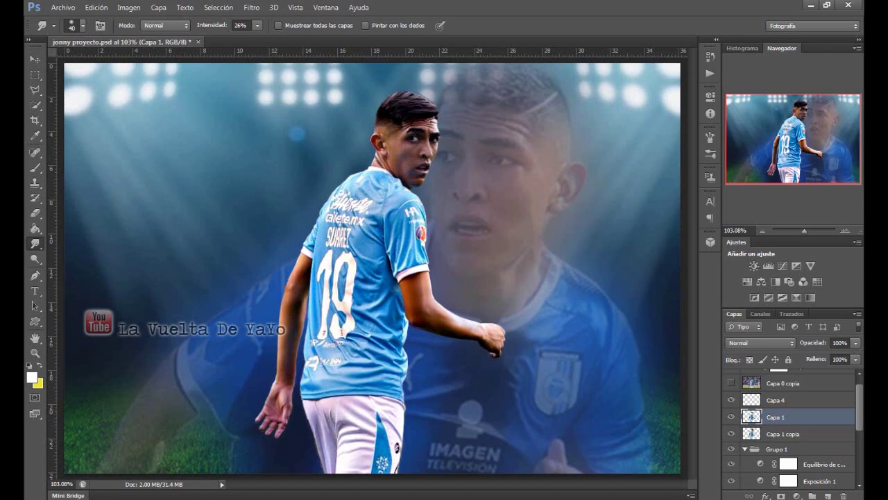
# Save the project and smudge two spots on the player's shirt.
pyautogui.click(63, 7)
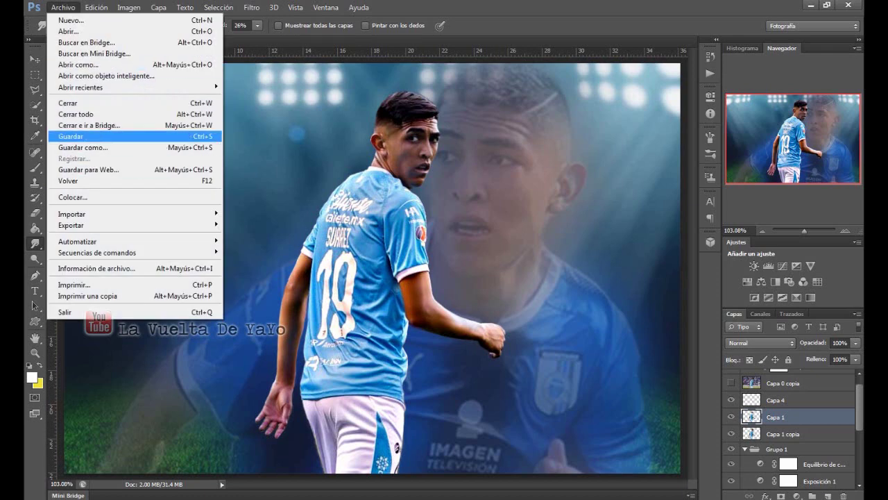
pyautogui.click(71, 136)
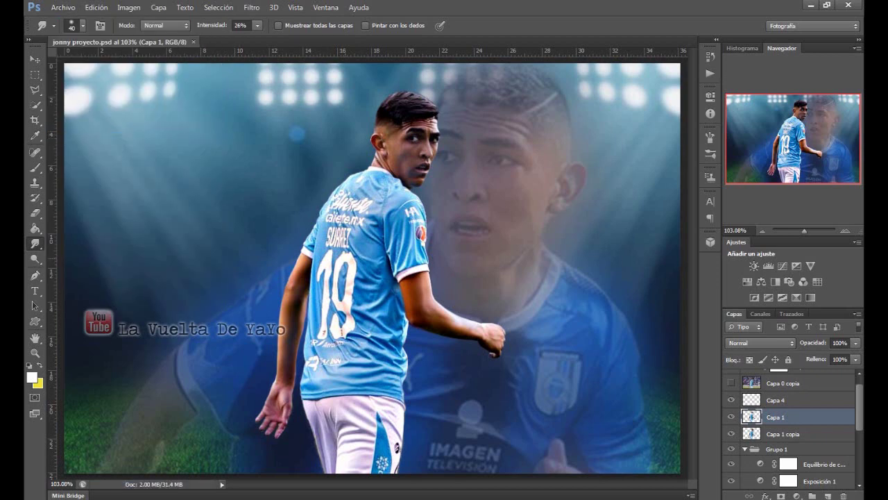
pyautogui.click(351, 233)
pyautogui.click(361, 220)
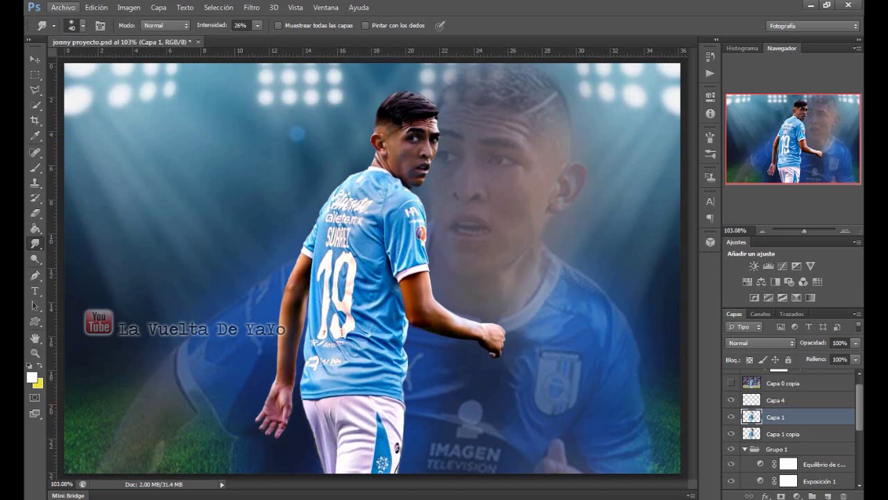
# Save jonny proyecto.psd again and select the Grupo 1 layer group.
pyautogui.click(63, 7)
pyautogui.click(104, 136)
pyautogui.scroll(1, 792, 429)
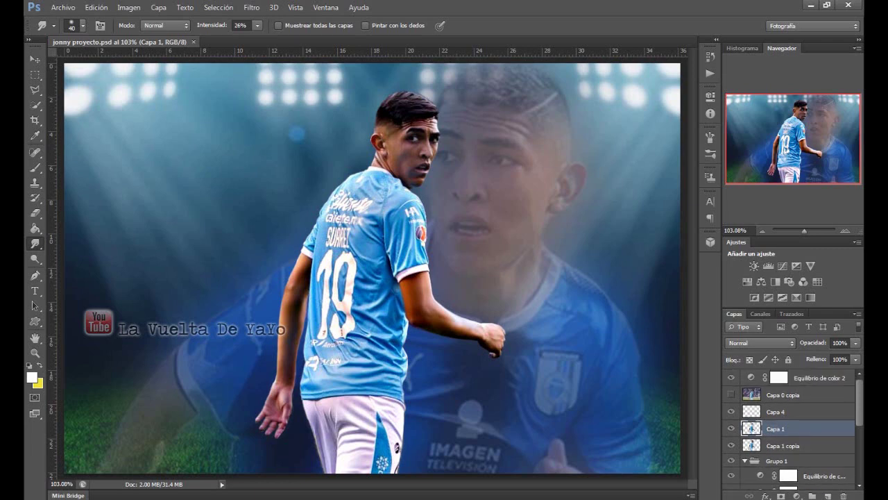
pyautogui.click(777, 460)
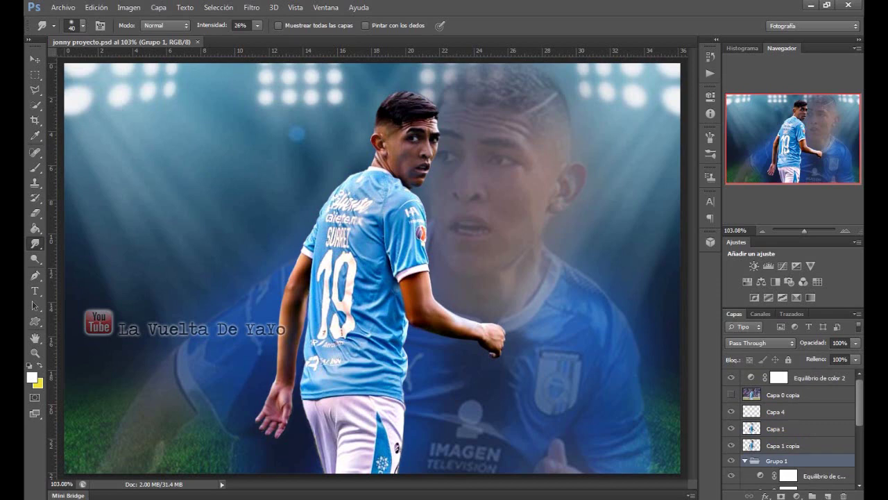
# Choose the Gradient tool in Radial style with the foreground-to-transparent preset.
pyautogui.click(35, 228)
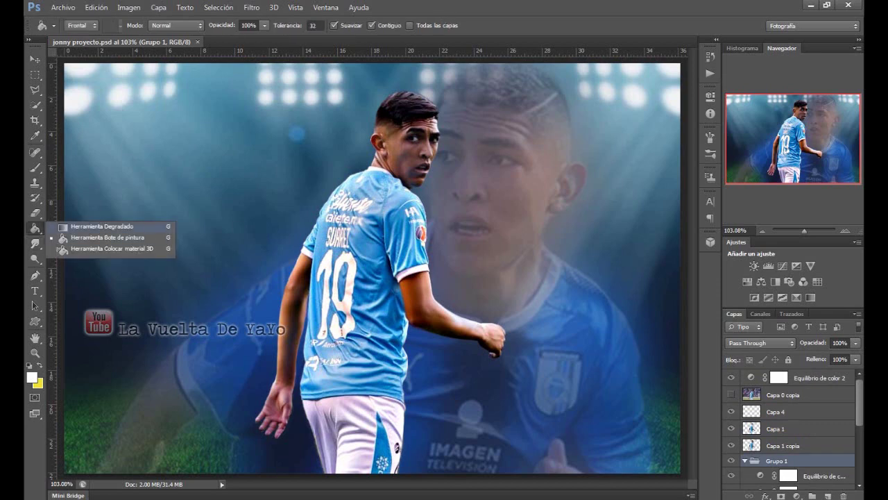
pyautogui.click(101, 227)
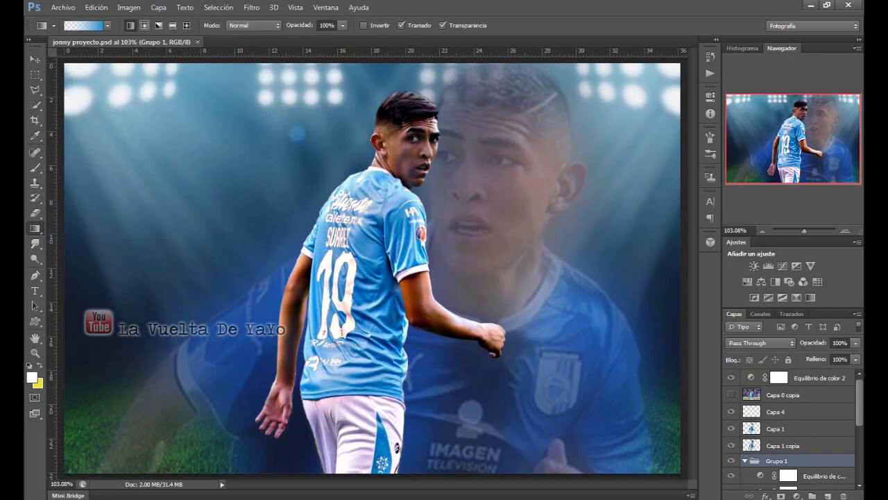
pyautogui.click(145, 25)
pyautogui.click(108, 26)
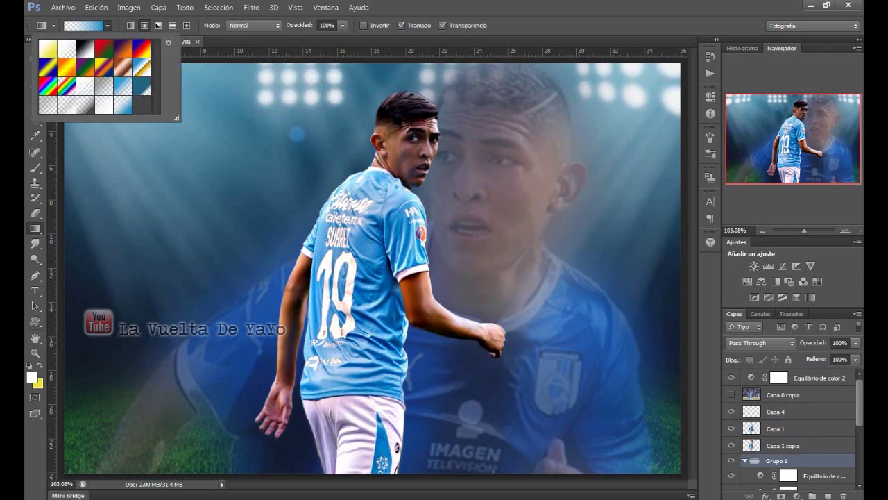
pyautogui.click(47, 105)
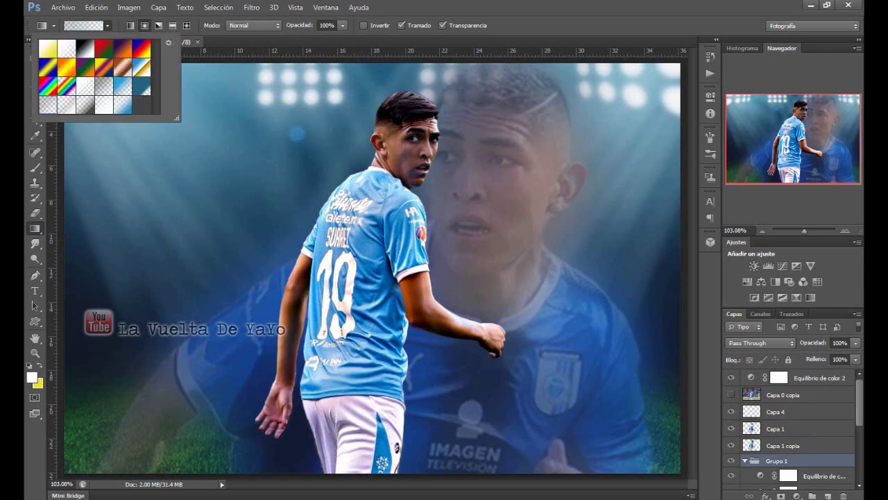
# Add empty layer Capa 5 in Grupo 1, draw a radial gradient, then undo it.
pyautogui.click(828, 496)
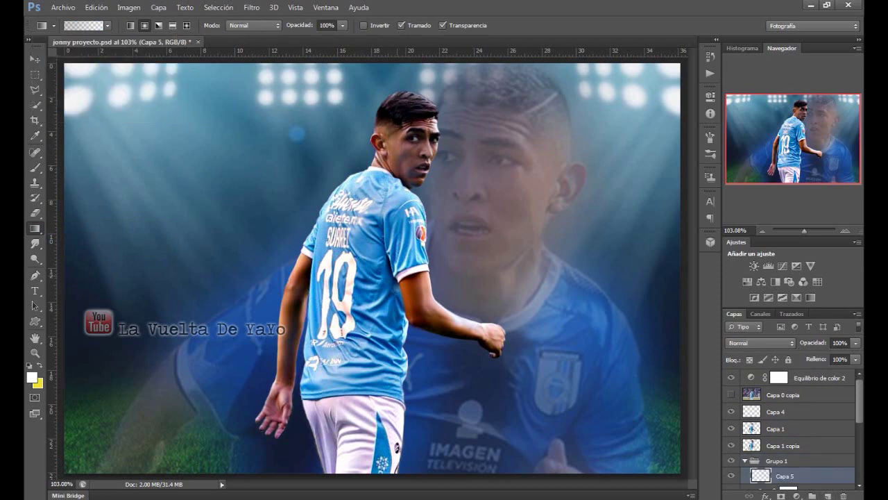
pyautogui.moveTo(356, 275); pyautogui.dragTo(66, 472)
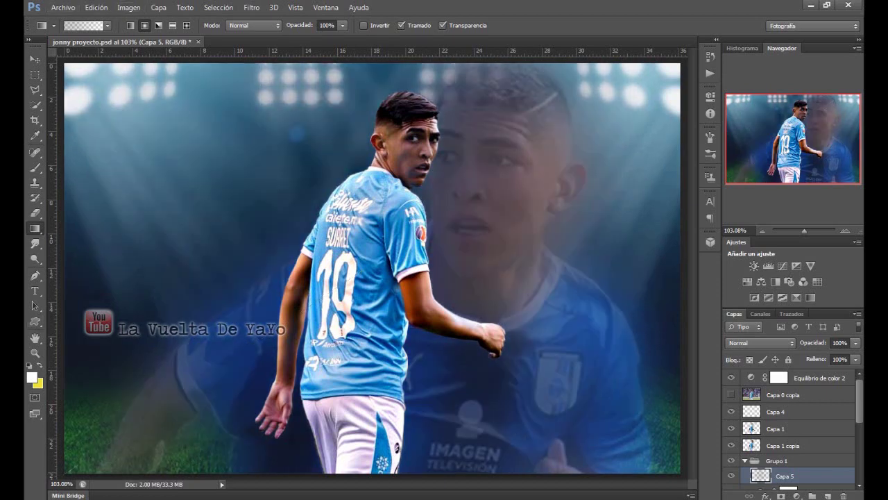
pyautogui.click(96, 7)
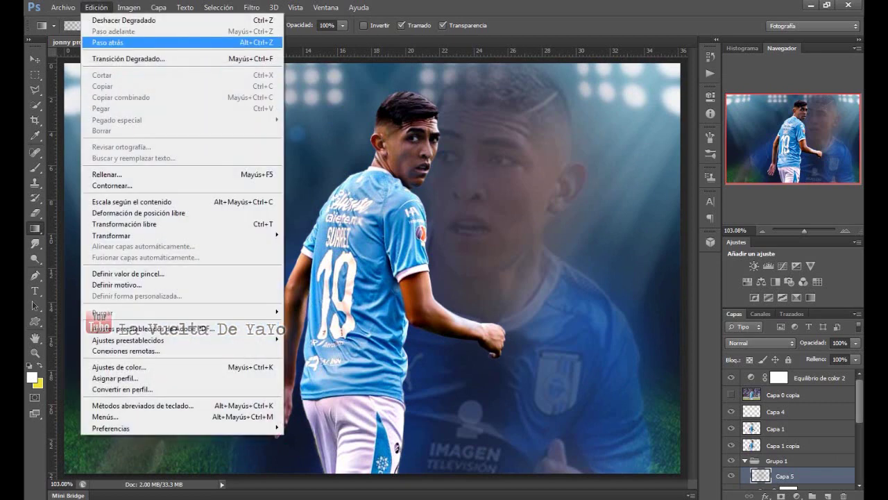
pyautogui.click(114, 41)
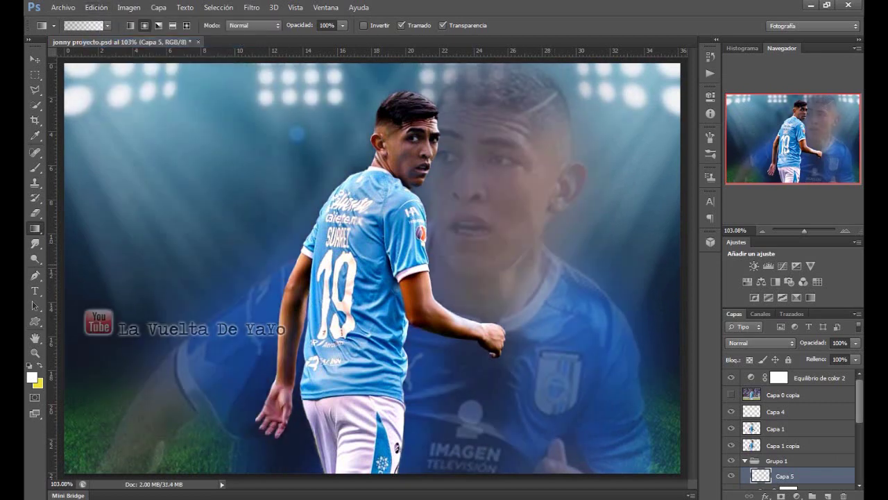
pyautogui.scroll(-2, 791, 429)
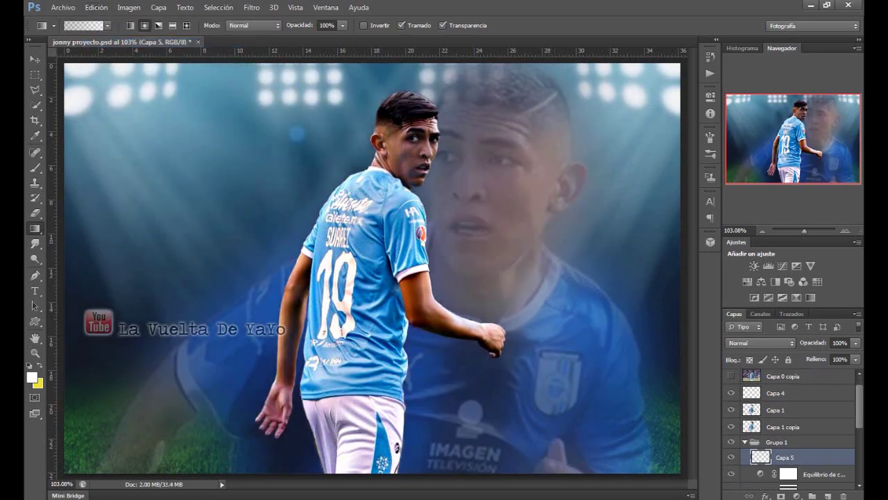
pyautogui.scroll(-2, 791, 428)
pyautogui.scroll(-1, 791, 429)
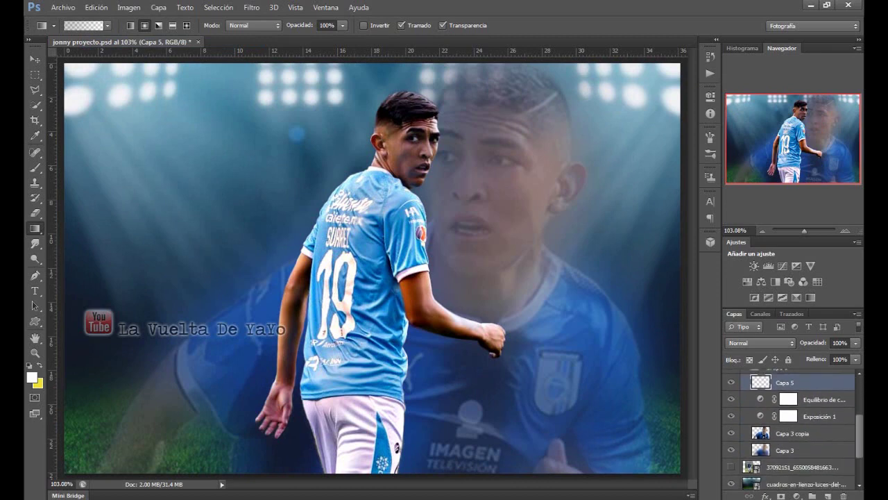
# Add a new layer above Capa 3 copia and darken it with a radial gradient toward lower-left.
pyautogui.click(792, 433)
pyautogui.click(825, 496)
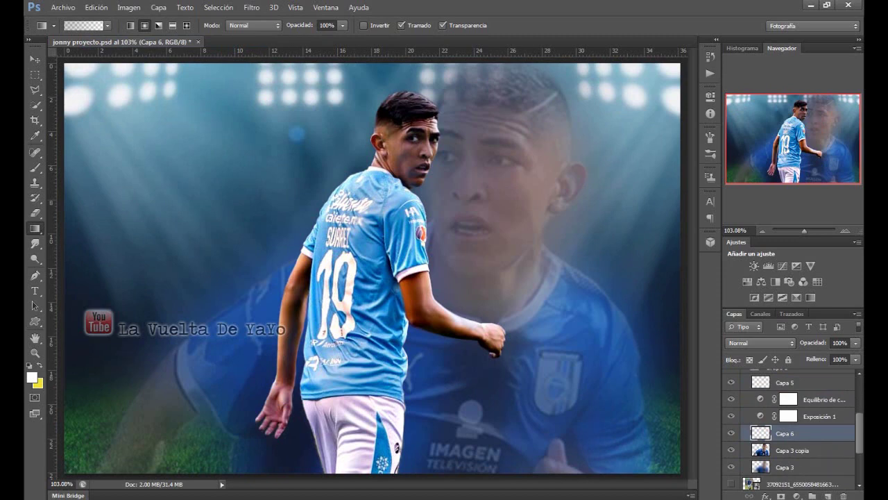
pyautogui.click(107, 26)
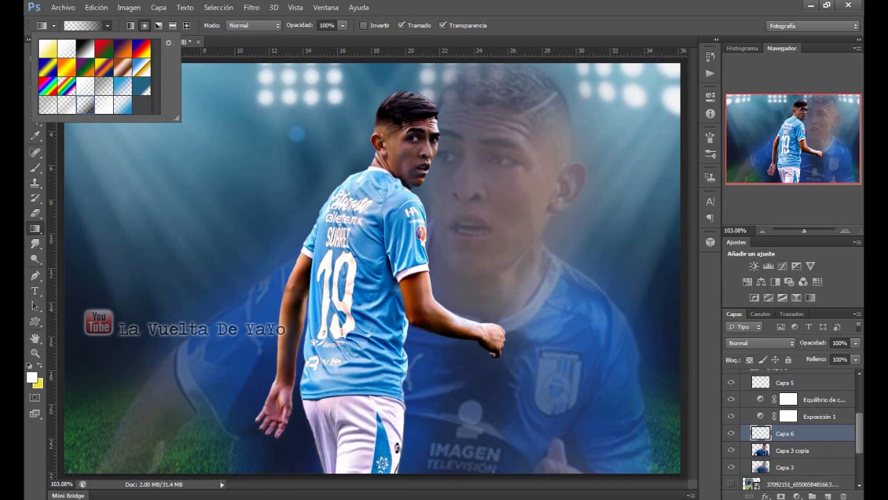
pyautogui.moveTo(352, 274); pyautogui.dragTo(72, 471)
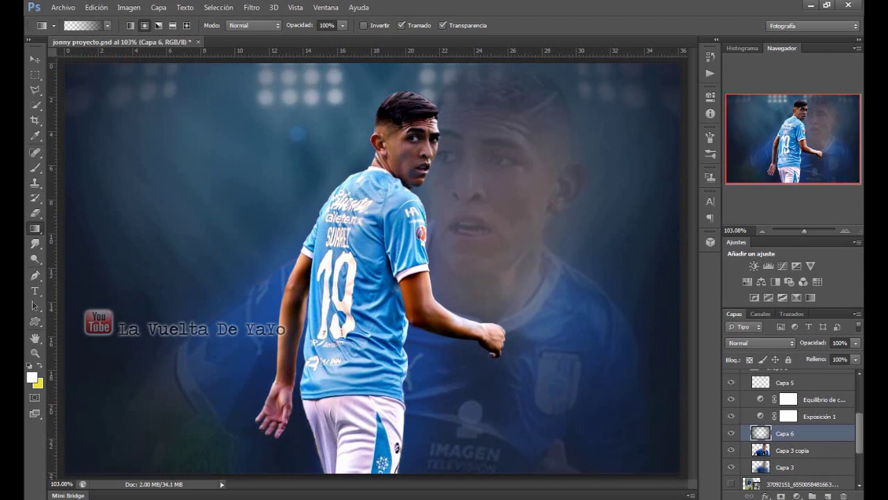
# Inspect the player up close, then fit the whole poster to the screen.
pyautogui.scroll(-5, 372, 267)
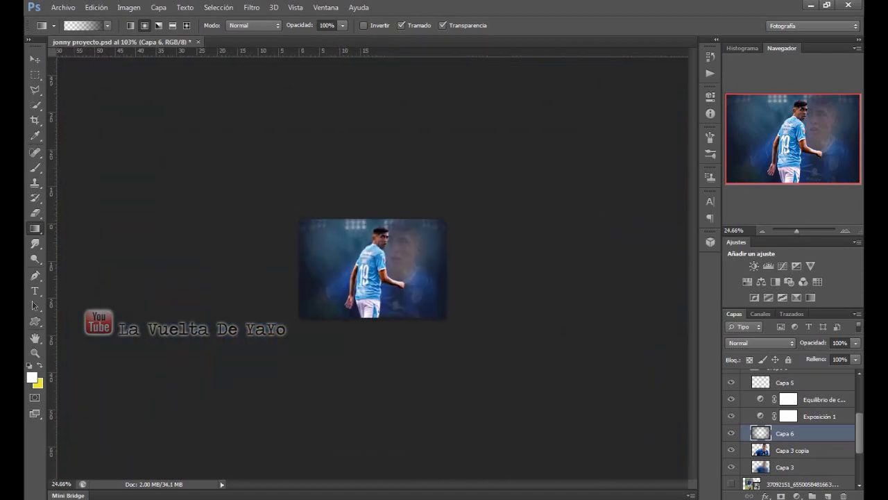
pyautogui.scroll(8, 372, 268)
pyautogui.scroll(-2, 372, 268)
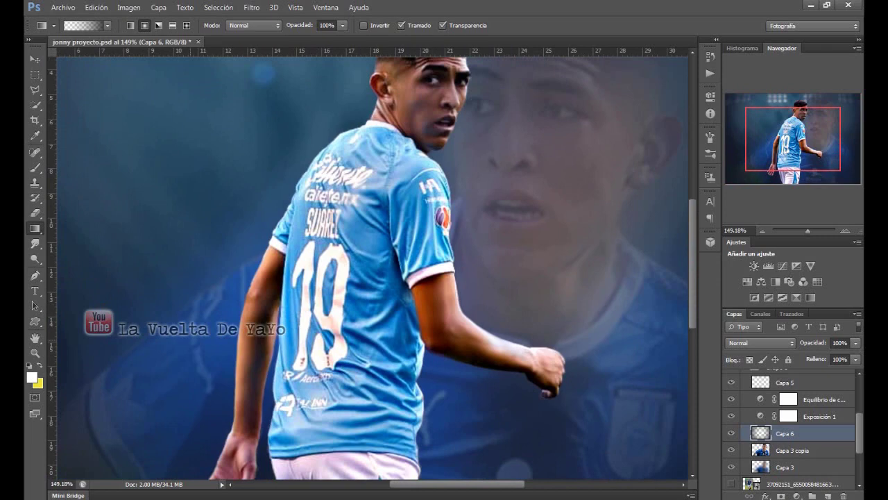
pyautogui.press('z')
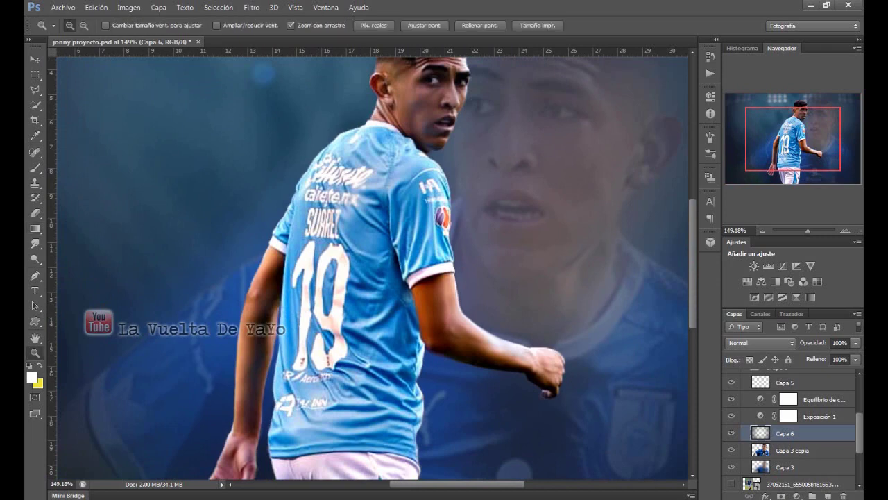
pyautogui.click(424, 25)
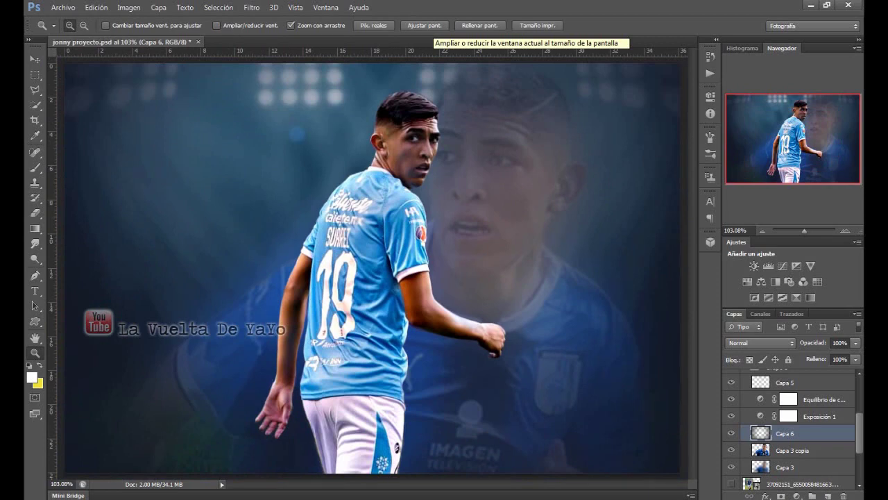
pyautogui.click(62, 7)
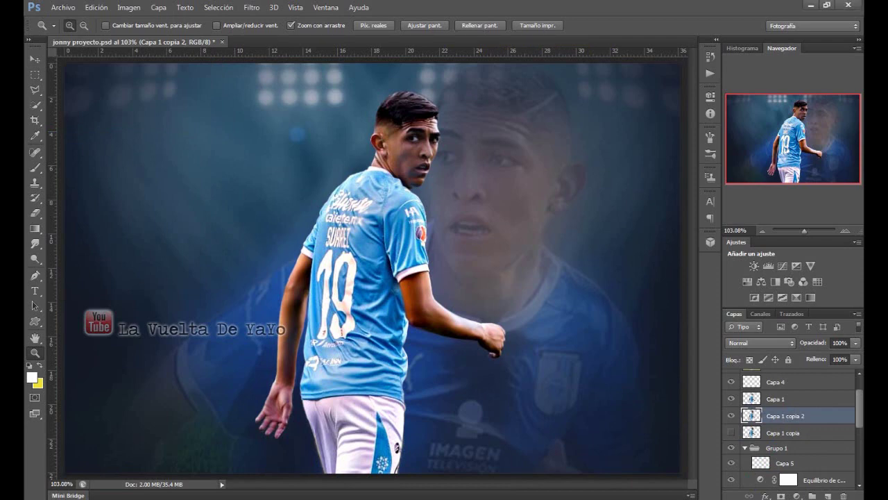
# Duplicate Capa 1 into Capa 1 copia 3 and copia 4, hiding the spare copies.
pyautogui.click(731, 399)
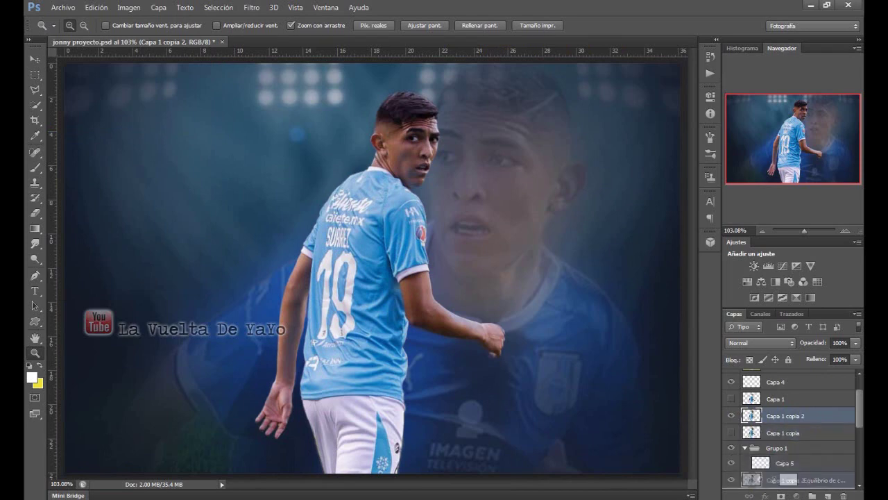
pyautogui.hotkey('ctrl', 'j')
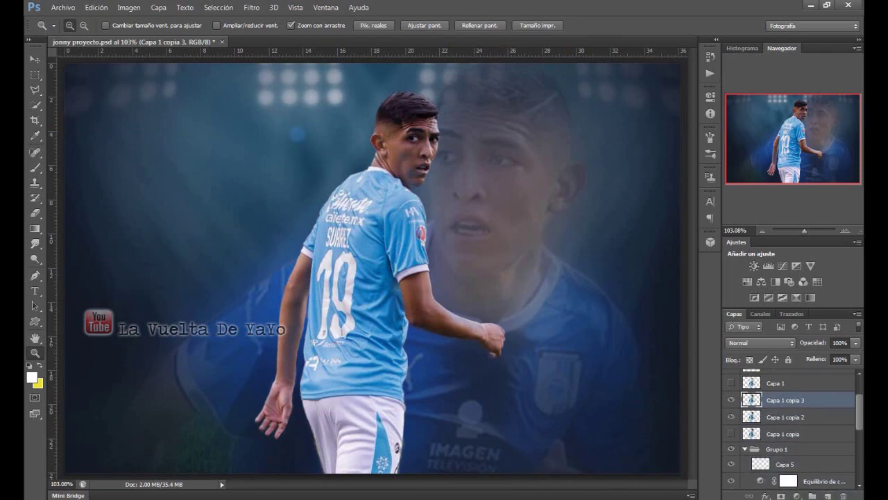
pyautogui.click(731, 417)
pyautogui.click(731, 383)
pyautogui.click(784, 383)
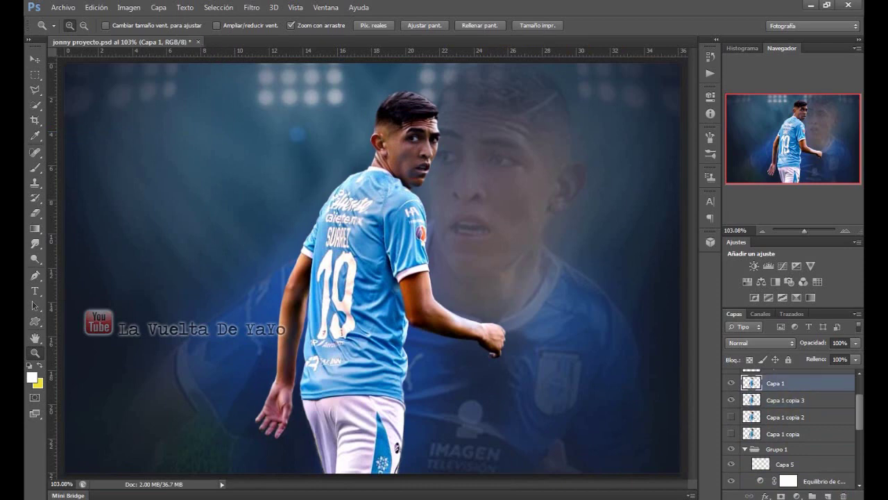
pyautogui.click(731, 400)
pyautogui.moveTo(784, 383); pyautogui.dragTo(828, 496)
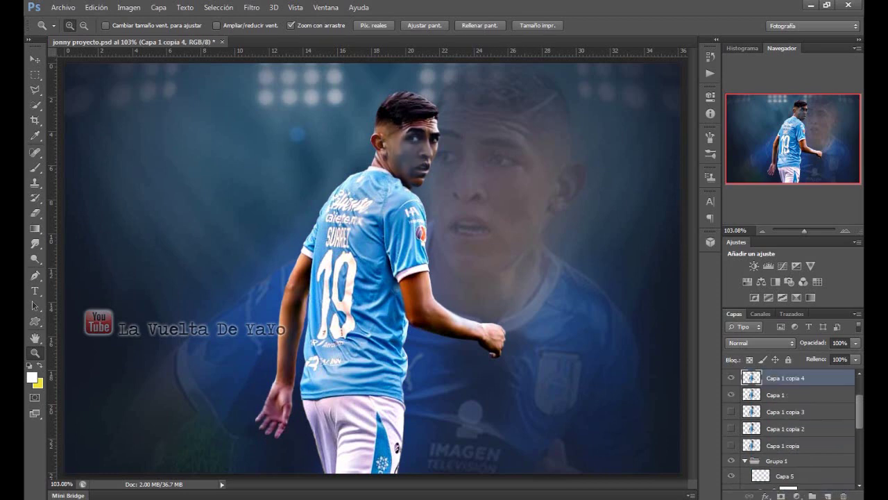
pyautogui.click(730, 378)
pyautogui.click(731, 412)
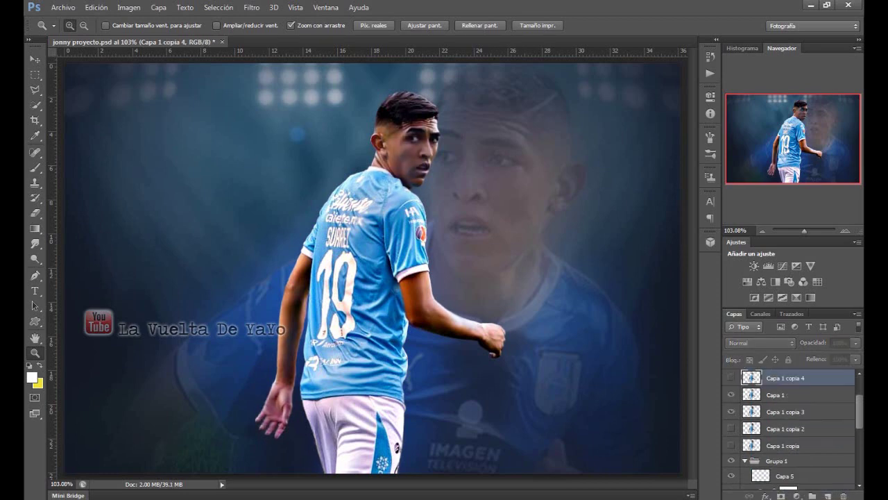
# Select Capa 1 and Capa 1 copia 3 and merge them with Combinar capas.
pyautogui.hotkey('alt', '[')
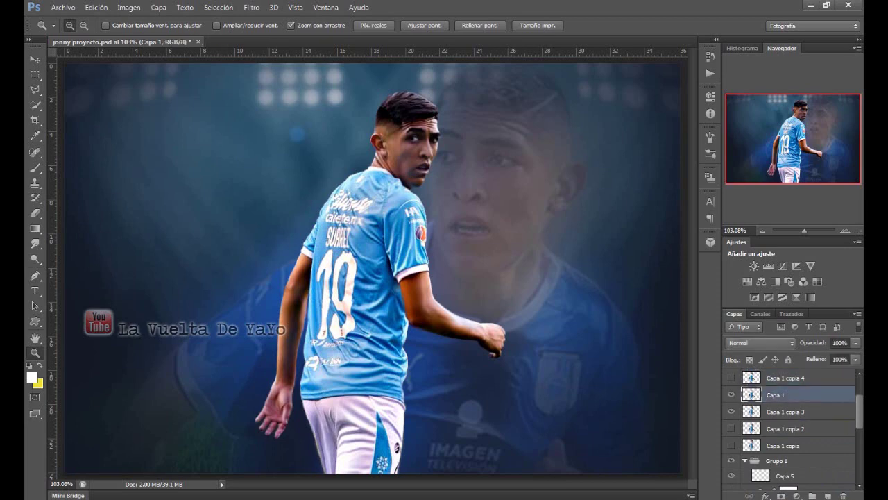
pyautogui.hotkey('shift', 'alt', '[')
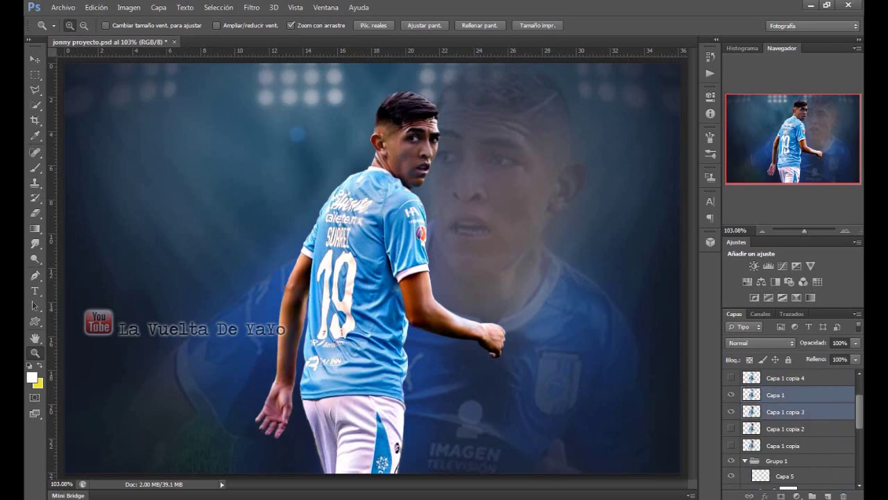
pyautogui.rightClick(796, 412)
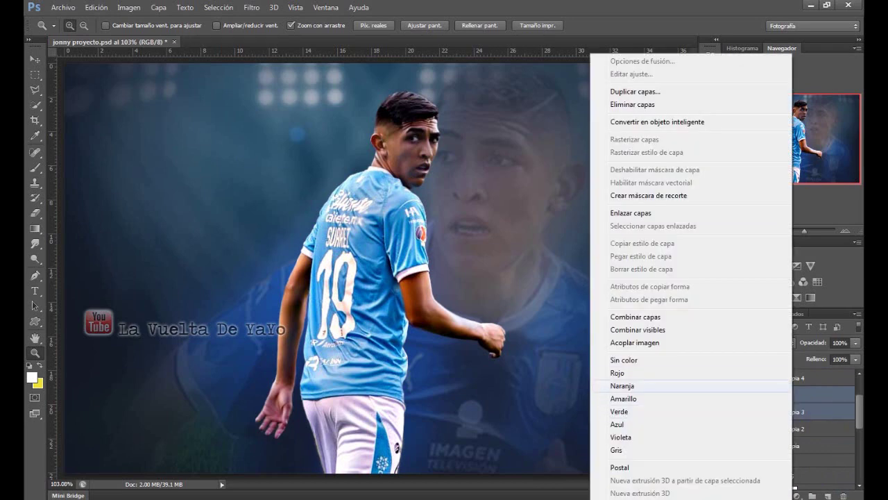
pyautogui.click(635, 316)
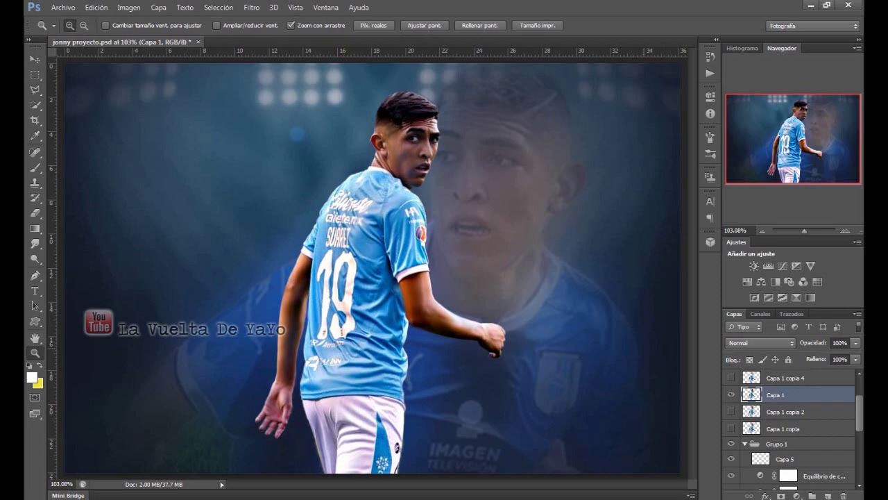
pyautogui.click(486, 485)
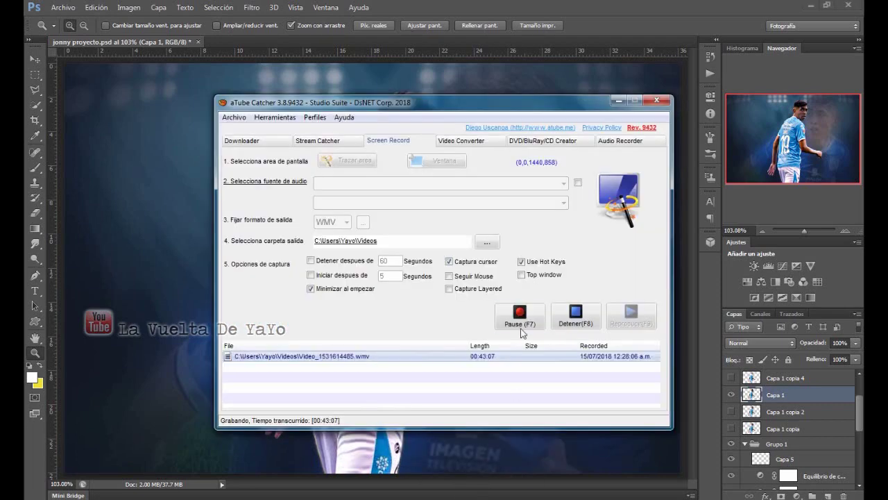
pyautogui.click(619, 100)
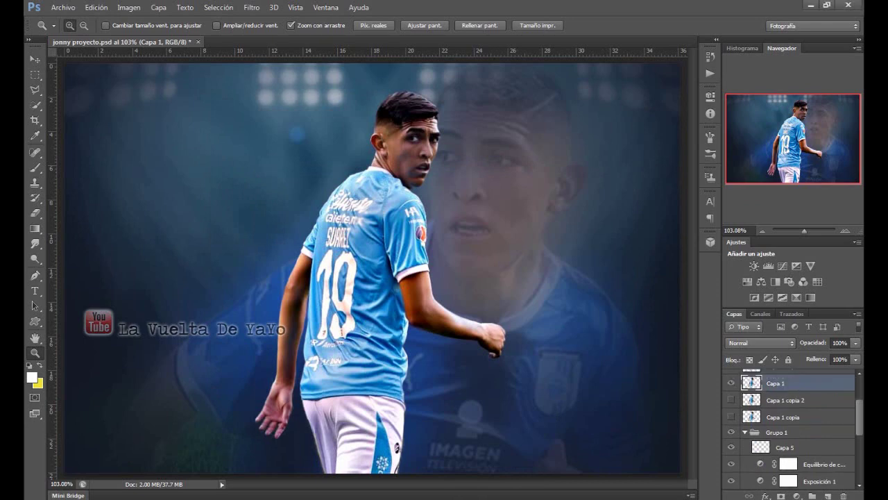
pyautogui.scroll(-1, 791, 430)
pyautogui.click(785, 457)
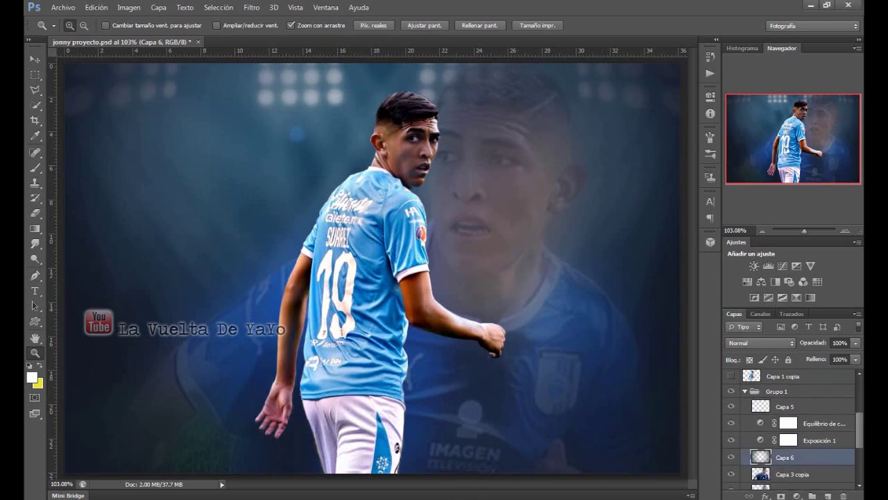
pyautogui.click(731, 457)
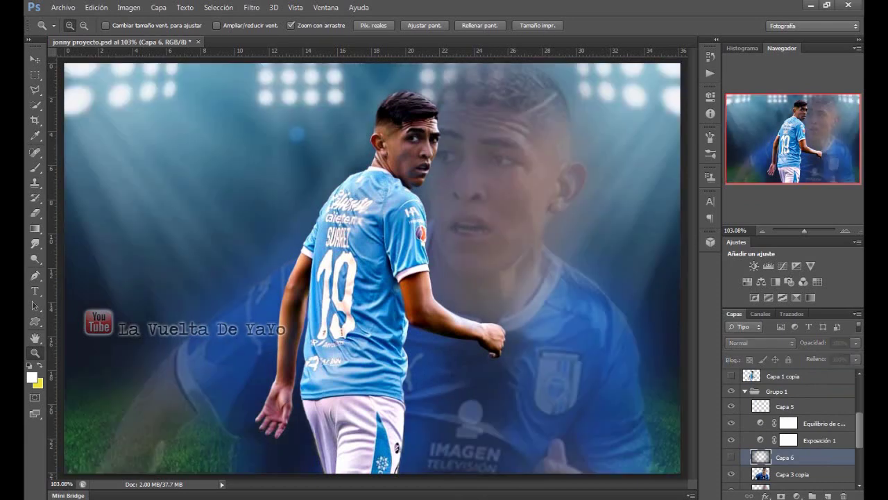
pyautogui.click(731, 458)
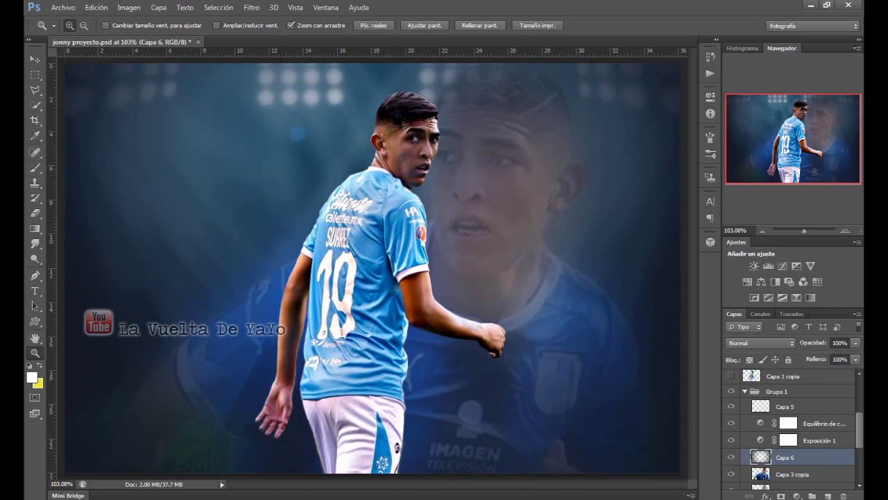
# Erase Capa 6 over the jersey with a large soft eraser (45% opacity, 51% flow), then raise Capa 6.
pyautogui.click(35, 214)
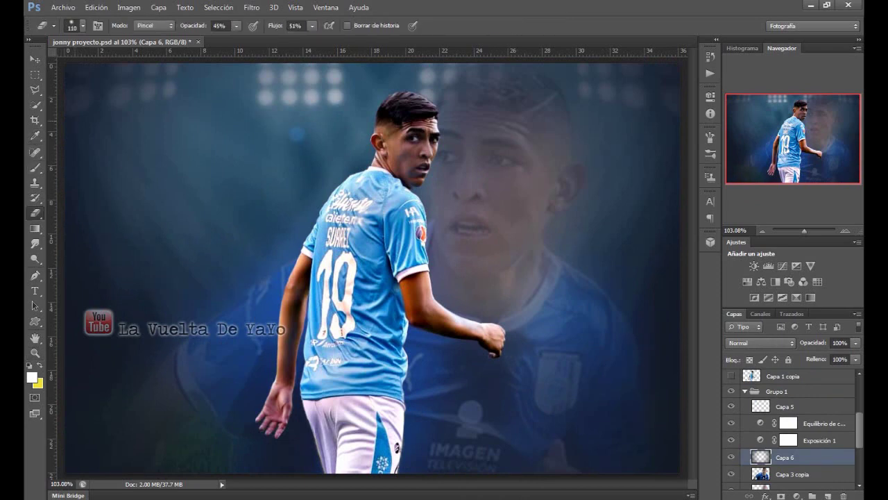
pyautogui.click(83, 26)
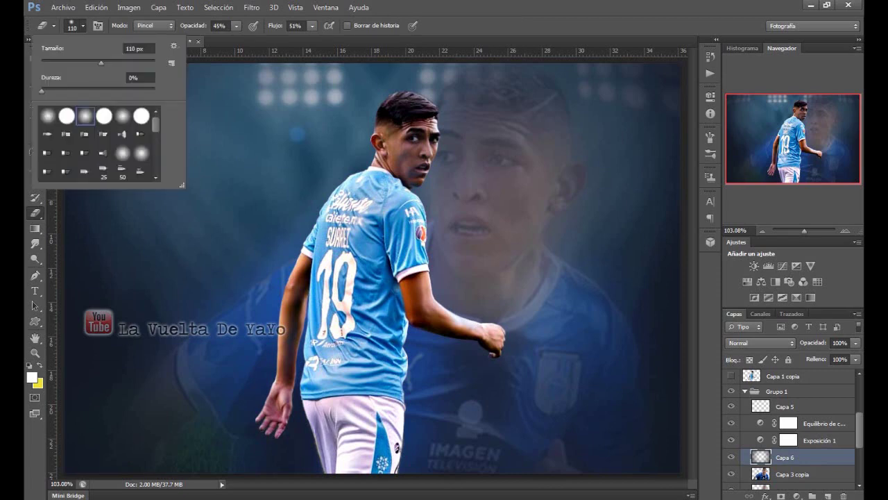
pyautogui.moveTo(101, 63); pyautogui.dragTo(133, 63)
pyautogui.moveTo(133, 63); pyautogui.dragTo(139, 62)
pyautogui.moveTo(139, 62); pyautogui.dragTo(144, 62)
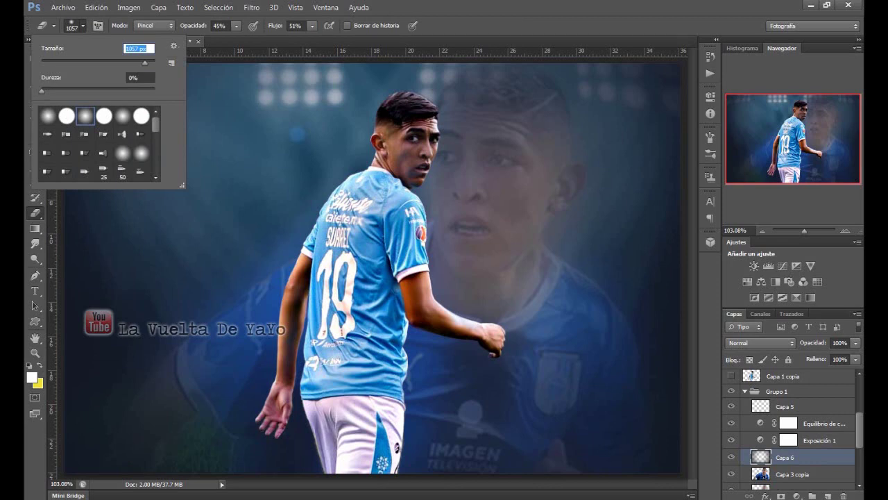
pyautogui.moveTo(144, 63); pyautogui.dragTo(144, 62)
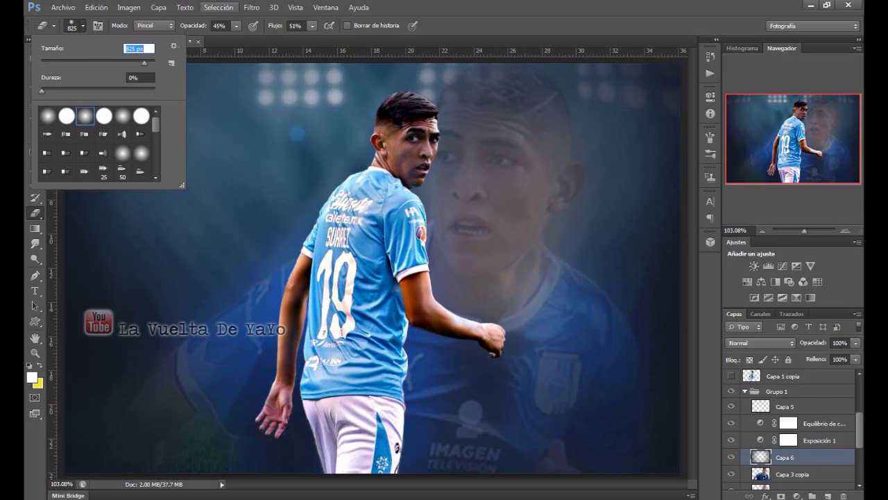
pyautogui.click(236, 26)
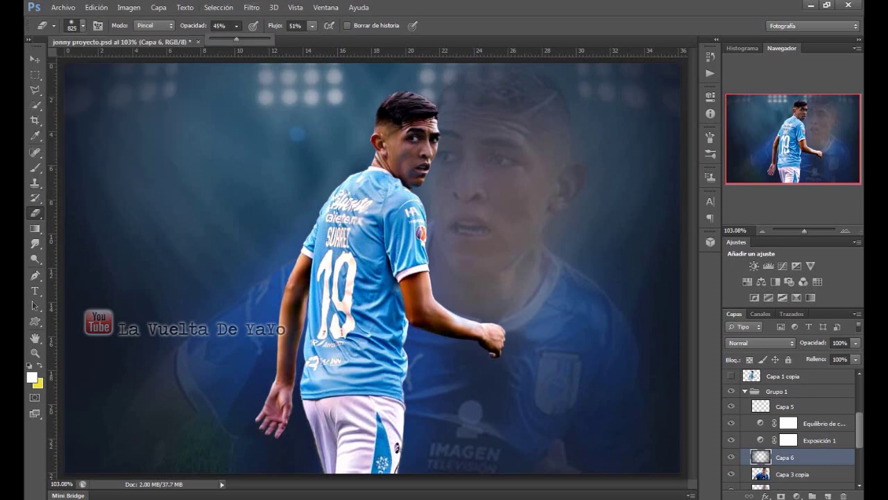
pyautogui.click(312, 25)
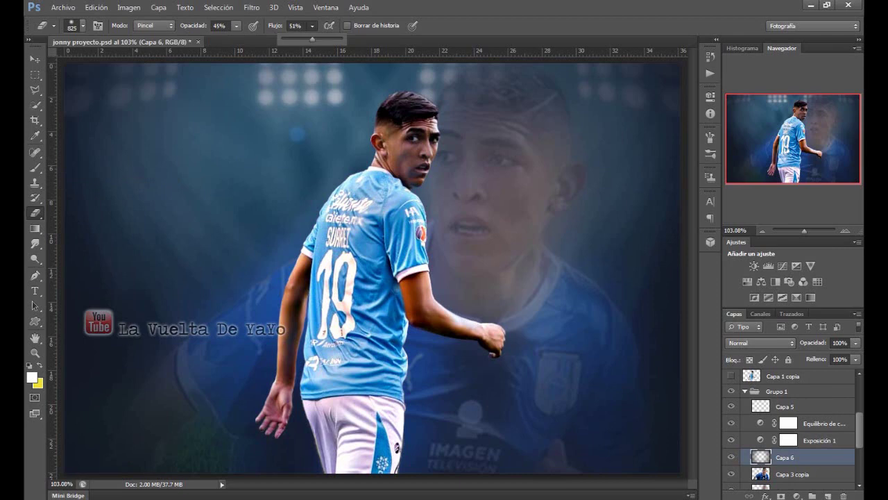
pyautogui.click(577, 305)
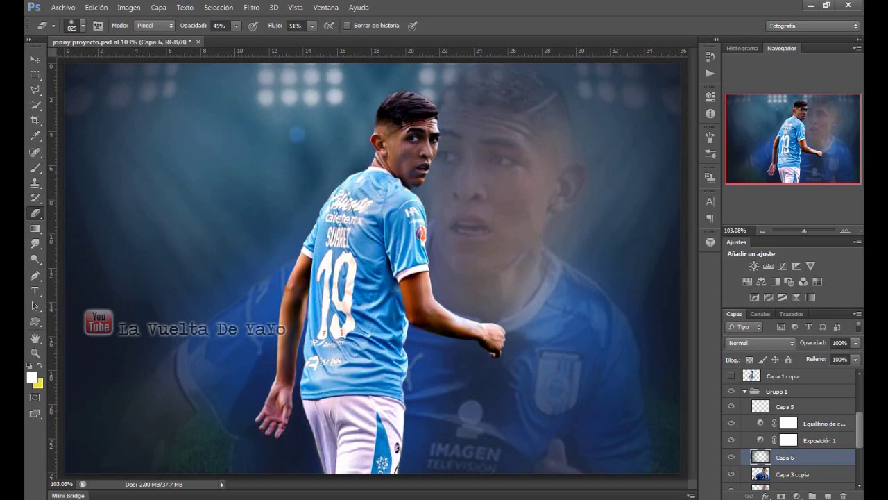
pyautogui.moveTo(762, 457); pyautogui.dragTo(756, 378)
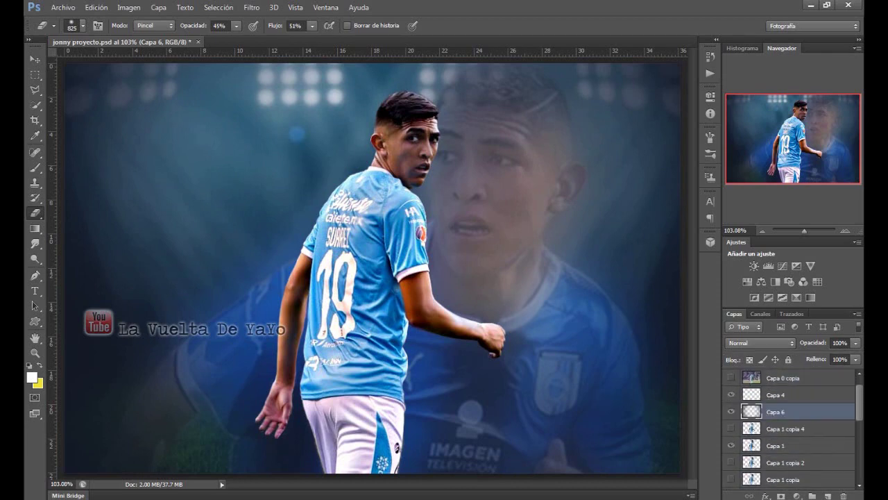
# Place Capa 6 between Capa 4 and Capa 1 copia 4 and set the foreground colour to black.
pyautogui.moveTo(756, 377); pyautogui.dragTo(755, 404)
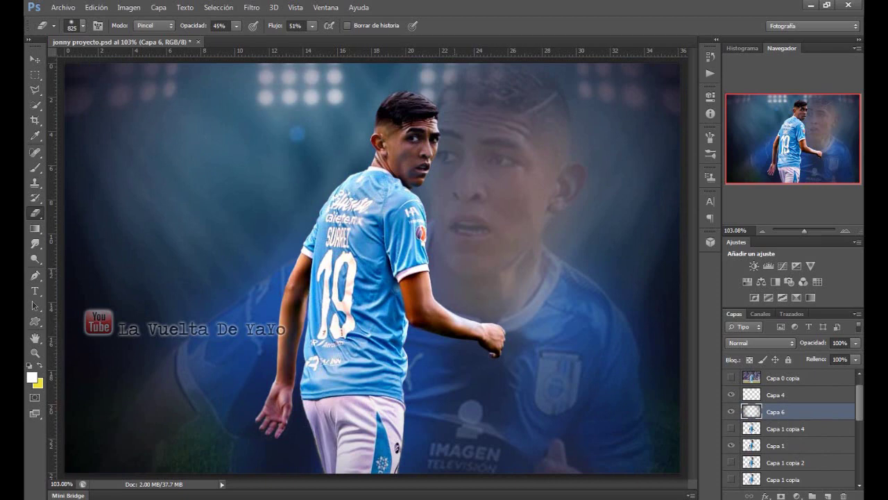
pyautogui.click(31, 377)
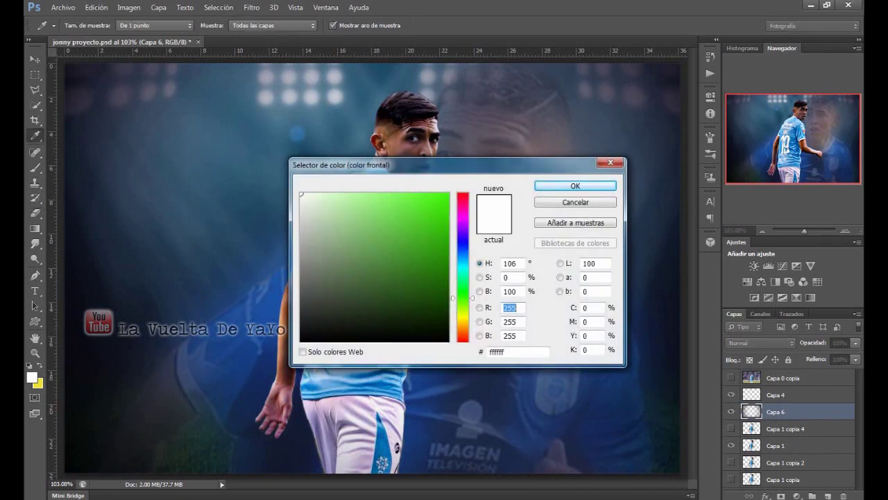
pyautogui.click(301, 340)
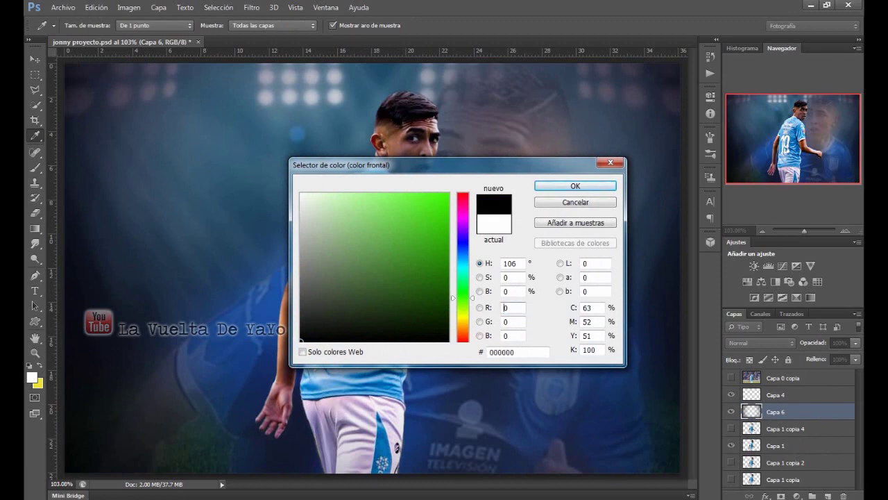
pyautogui.press('Return')
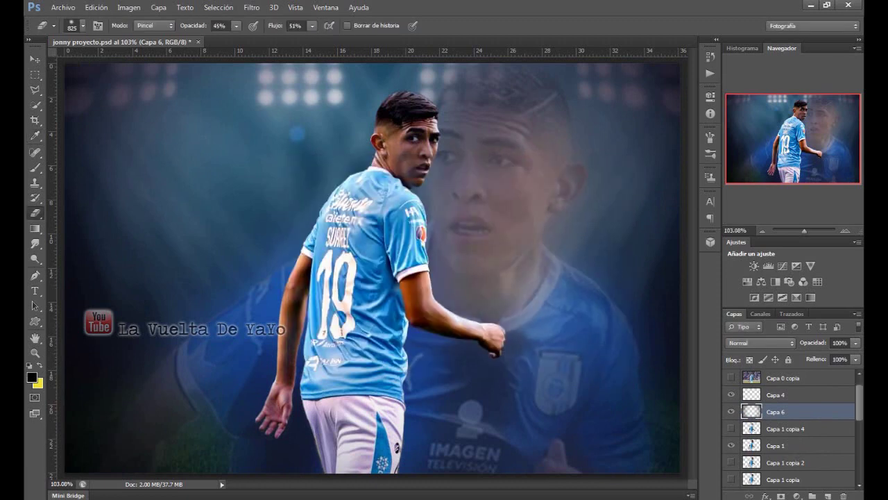
# Switch to the Brush and enlarge it to 360 px, keeping 25% opacity.
pyautogui.press('e')
pyautogui.press('b')
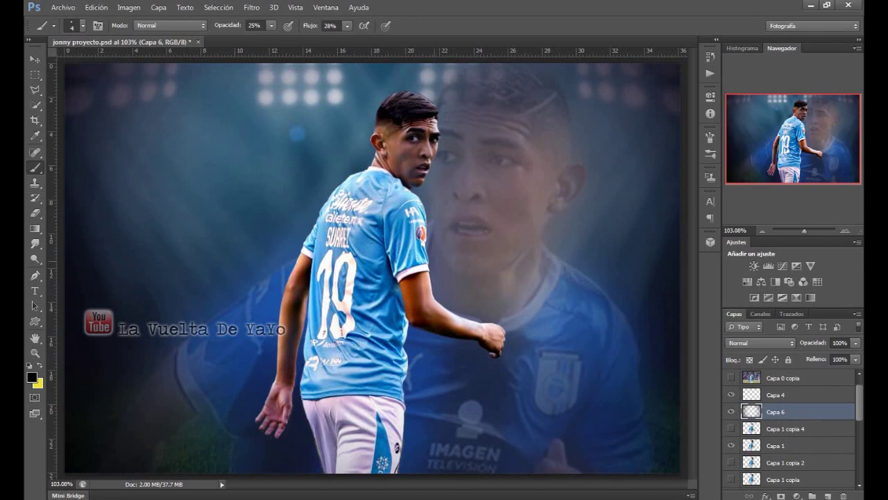
pyautogui.click(82, 26)
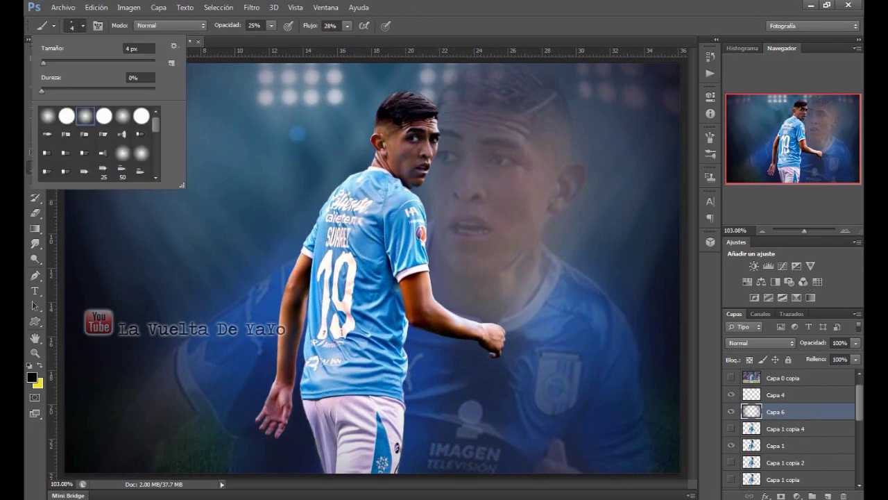
pyautogui.moveTo(43, 62); pyautogui.dragTo(108, 62)
pyautogui.moveTo(108, 62); pyautogui.dragTo(136, 63)
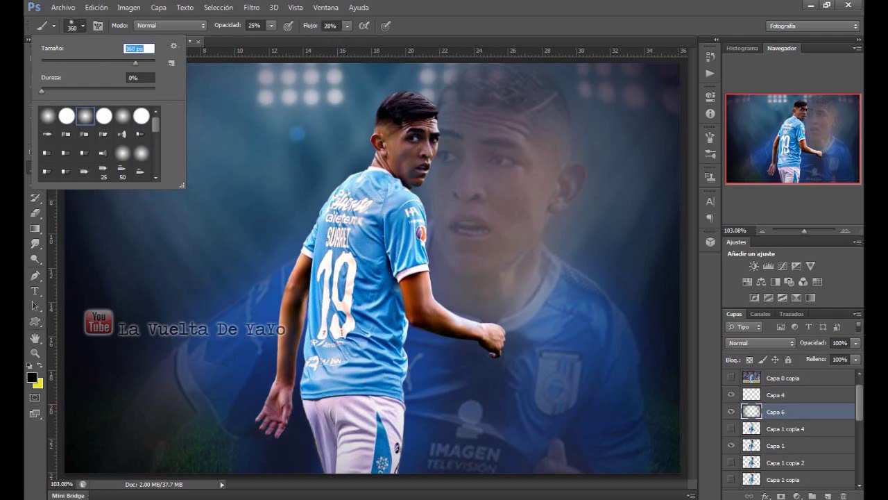
pyautogui.click(271, 26)
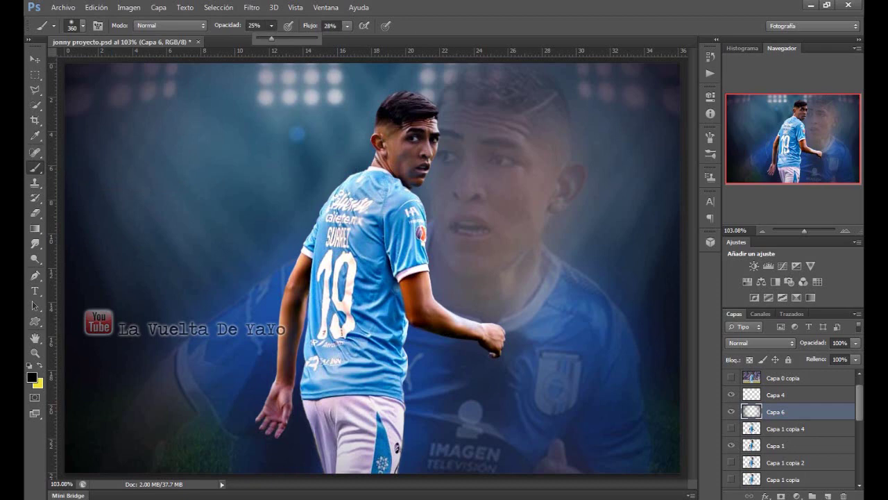
pyautogui.click(271, 26)
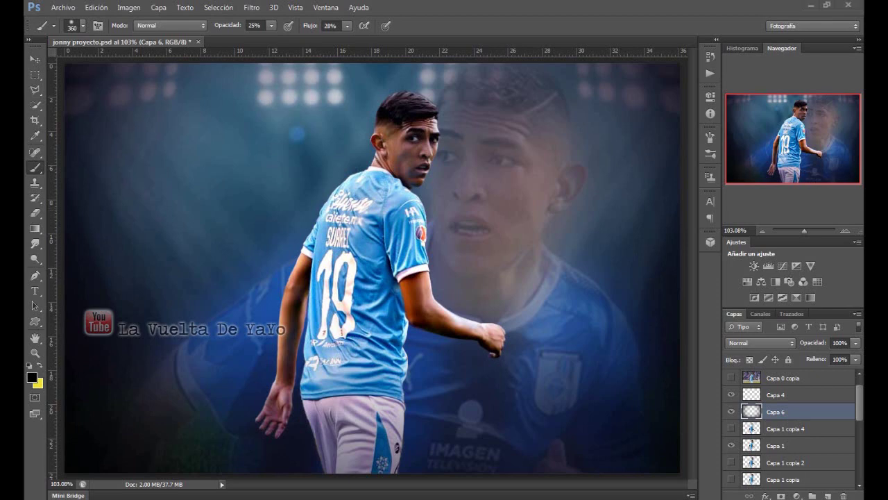
pyautogui.click(481, 498)
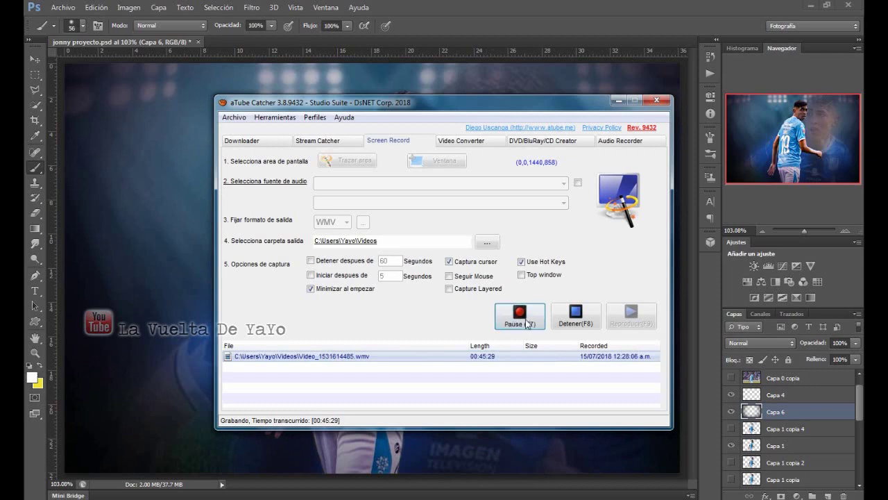
pyautogui.click(615, 102)
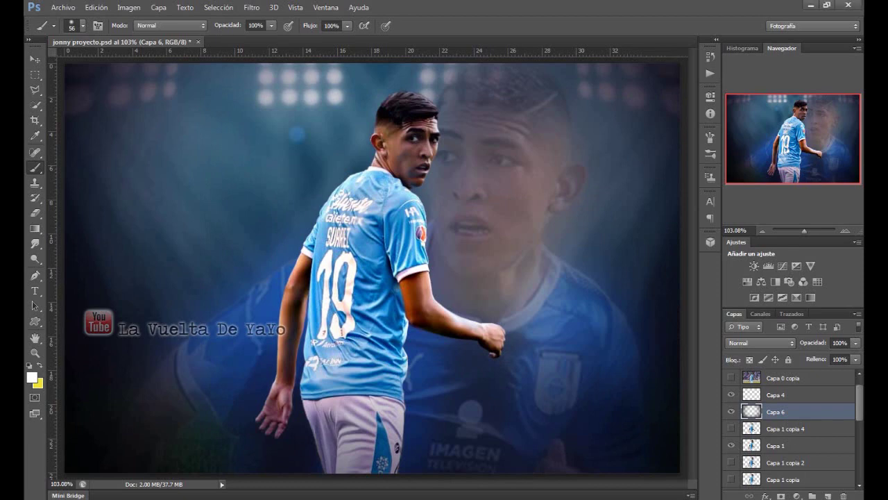
# Set white as the foreground colour and a 56 px soft brush.
pyautogui.click(30, 376)
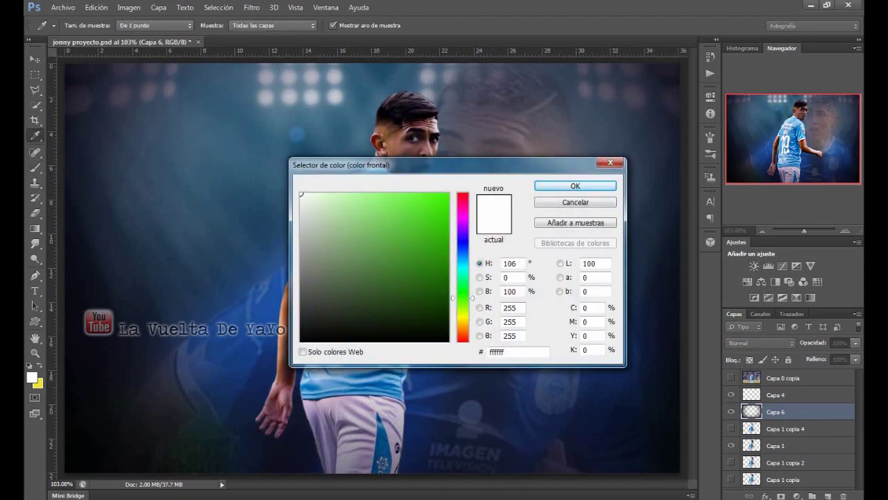
pyautogui.click(575, 186)
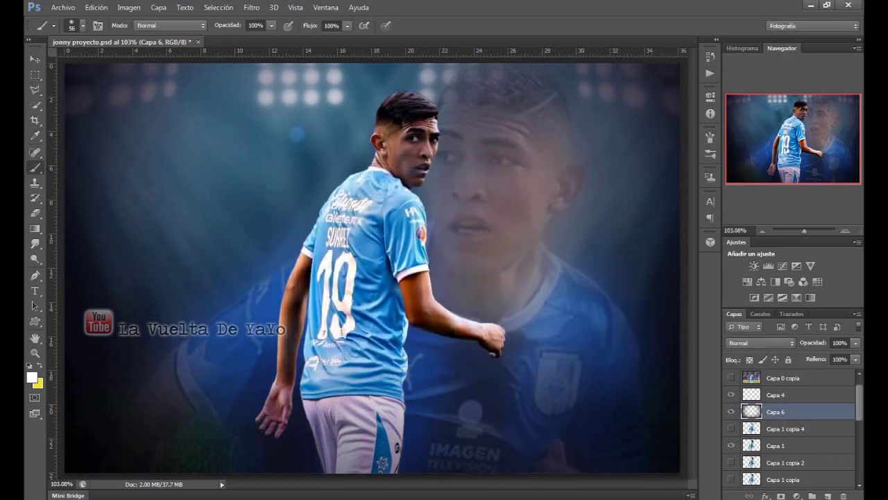
pyautogui.click(82, 25)
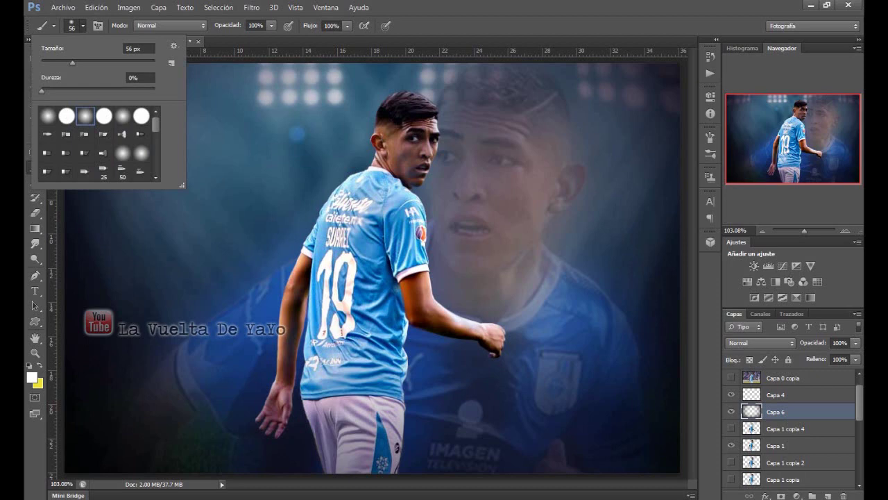
pyautogui.click(139, 48)
pyautogui.press('Return')
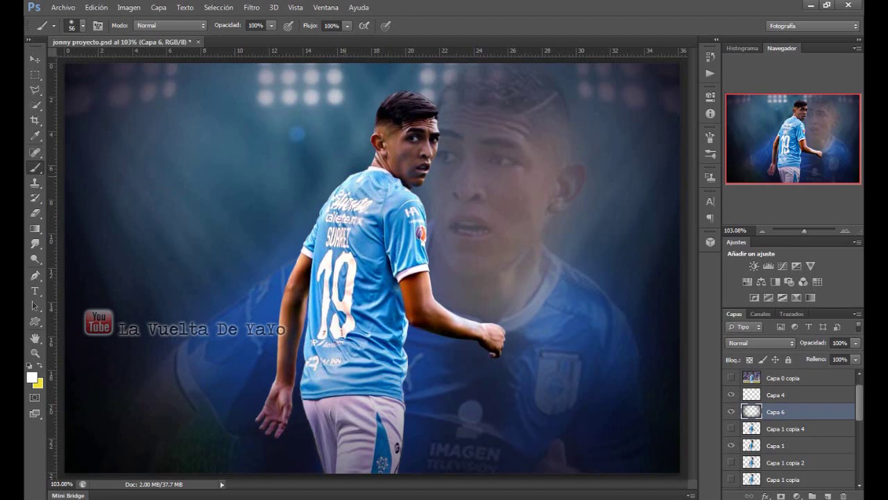
# Paint test glows at the shoulder and shorts, then undo both.
pyautogui.click(344, 173)
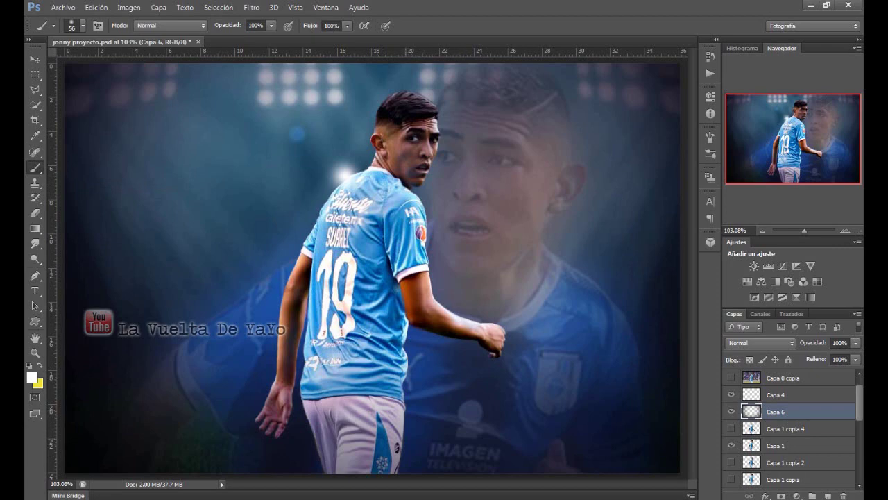
pyautogui.click(407, 410)
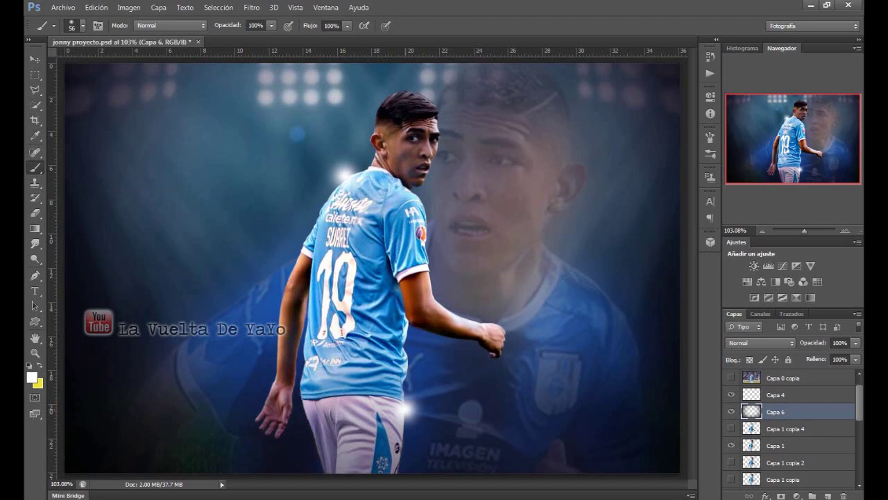
pyautogui.click(95, 7)
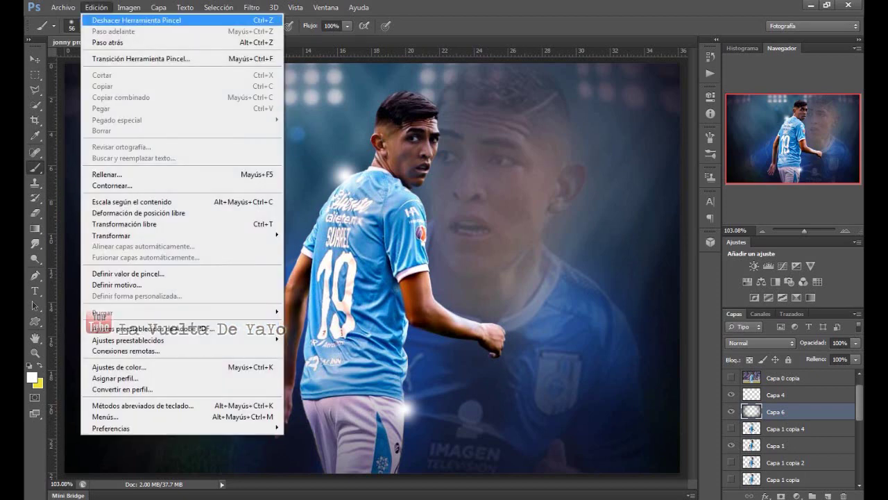
pyautogui.click(125, 41)
pyautogui.click(96, 7)
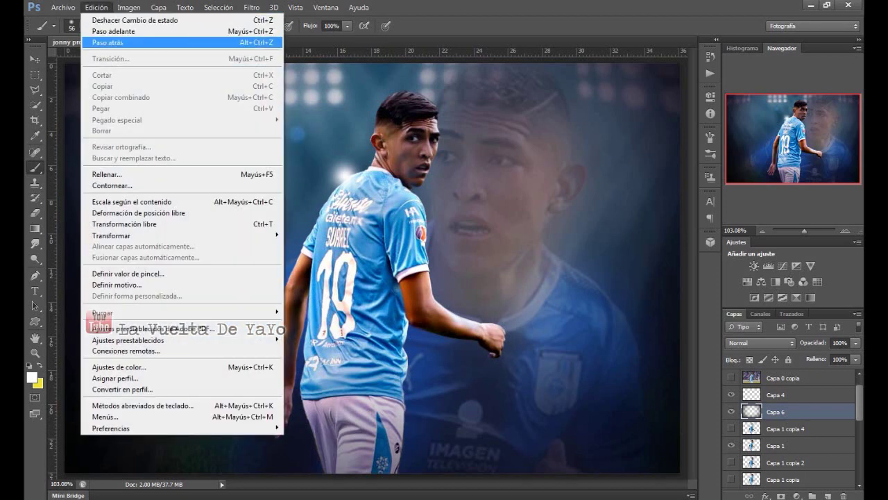
pyautogui.click(125, 41)
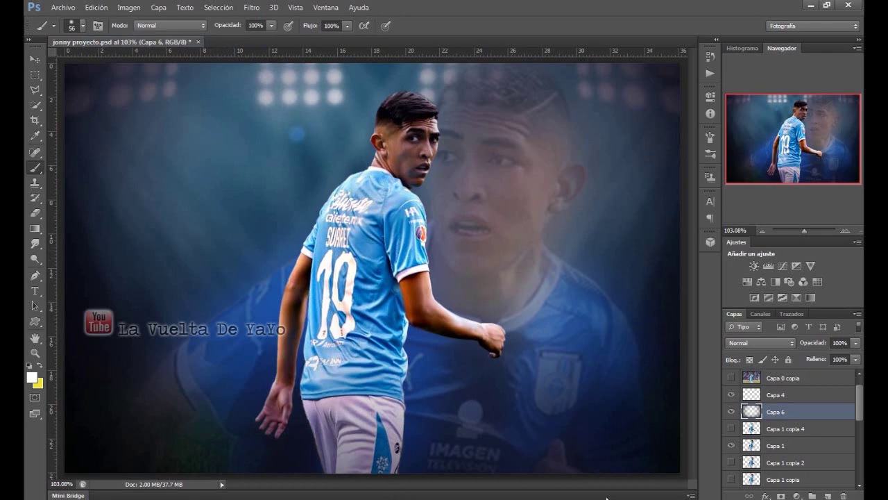
# Paint a white glow behind the shoulder on Capa 7 and beside the shorts on Capa 8.
pyautogui.click(828, 496)
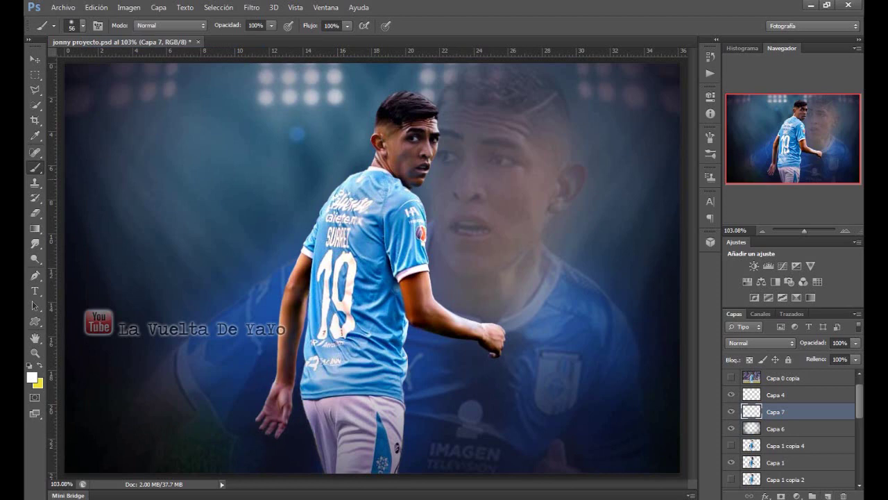
pyautogui.click(343, 177)
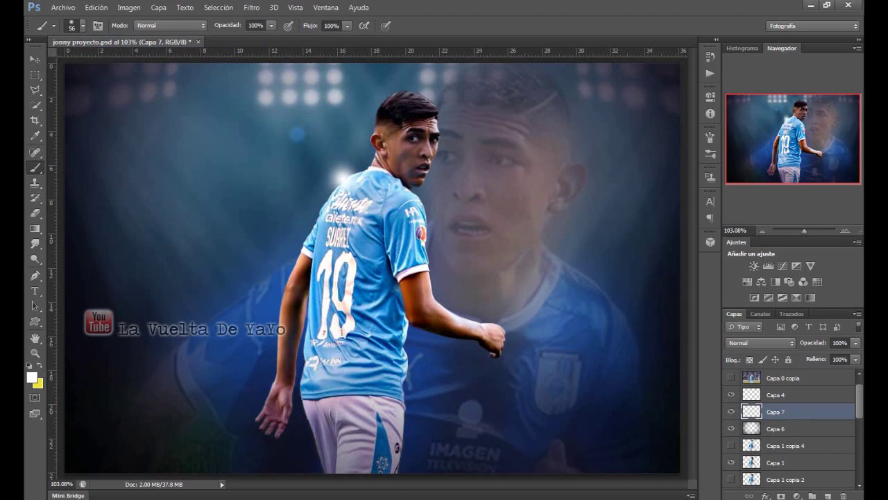
pyautogui.click(828, 495)
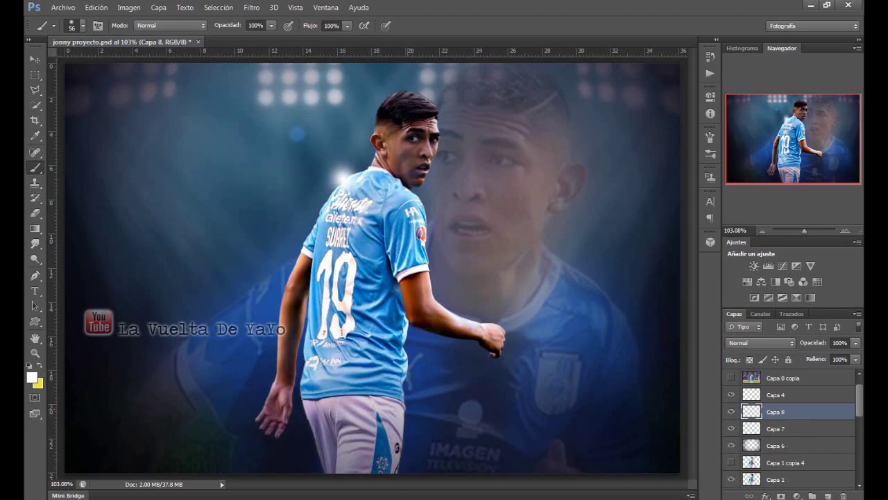
pyautogui.click(408, 409)
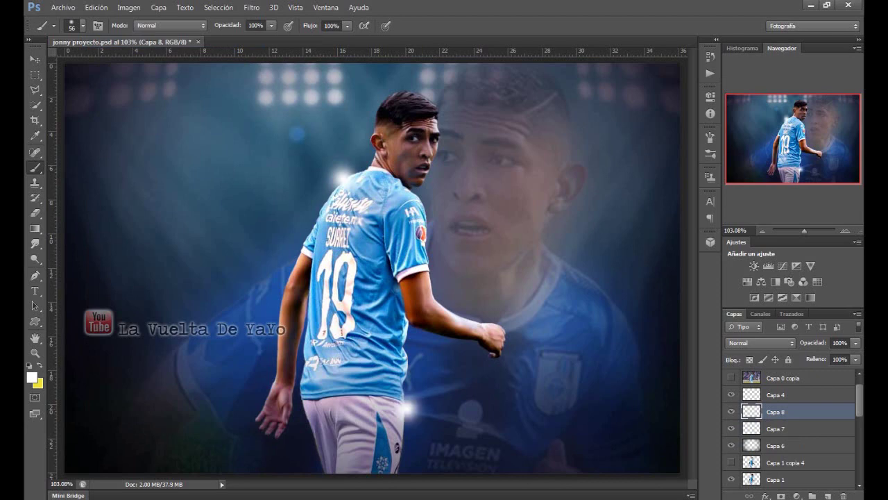
pyautogui.hotkey('alt', '[')
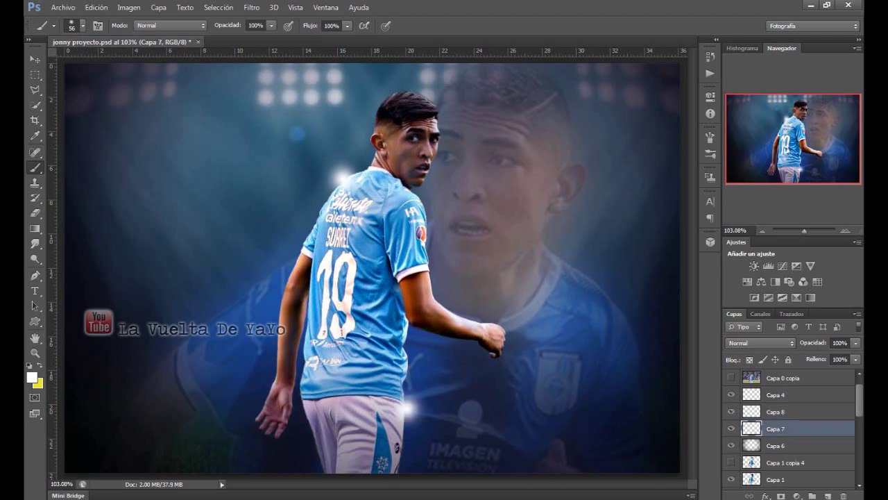
# Give Capa 7 a white Resplandor exterior with spread 1 and size about 100.
pyautogui.doubleClick(812, 428)
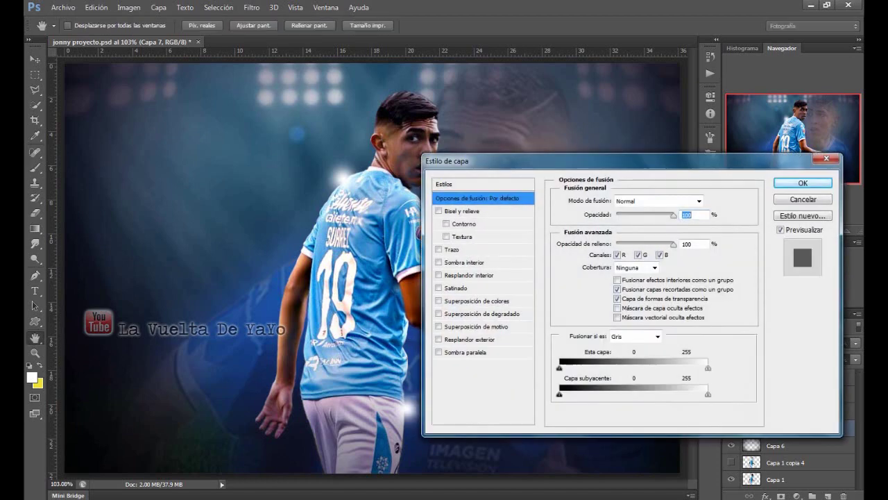
pyautogui.click(438, 339)
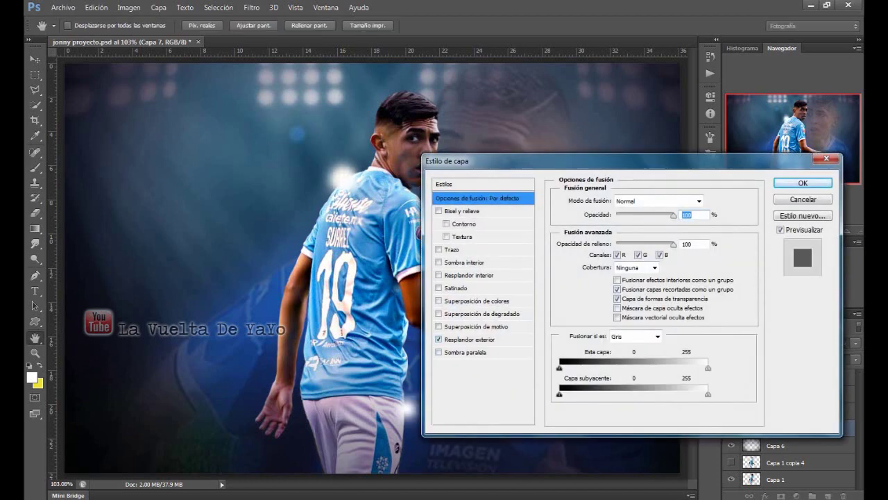
pyautogui.click(469, 339)
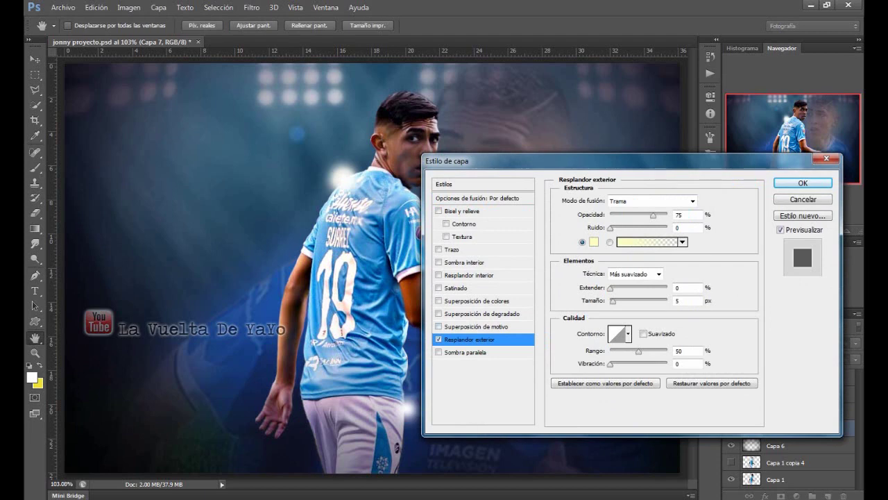
pyautogui.moveTo(613, 300); pyautogui.dragTo(626, 301)
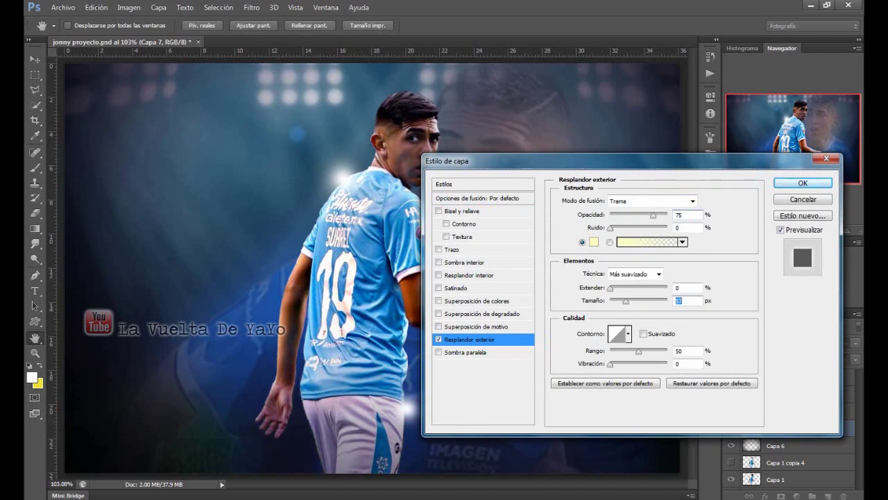
pyautogui.moveTo(611, 287)
pyautogui.mouseDown()
pyautogui.moveTo(618, 287)
pyautogui.moveTo(610, 287)
pyautogui.mouseUp()
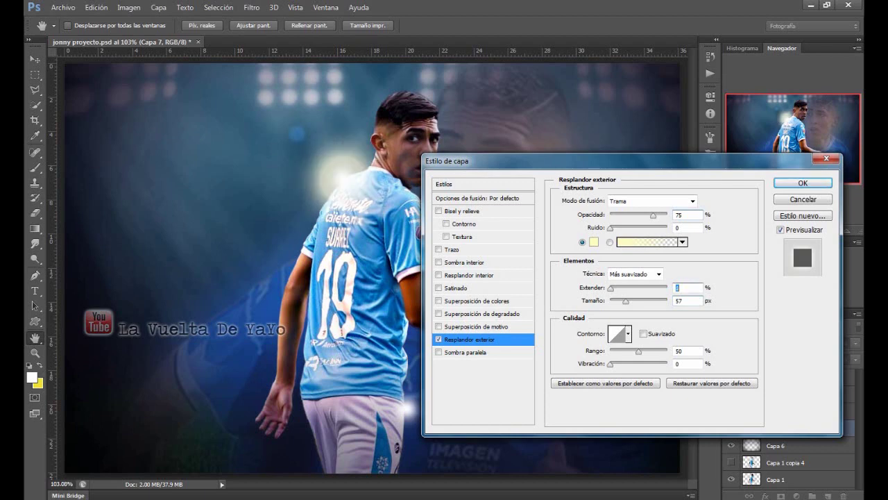
pyautogui.write('1')
pyautogui.press('Tab')
pyautogui.write('100')
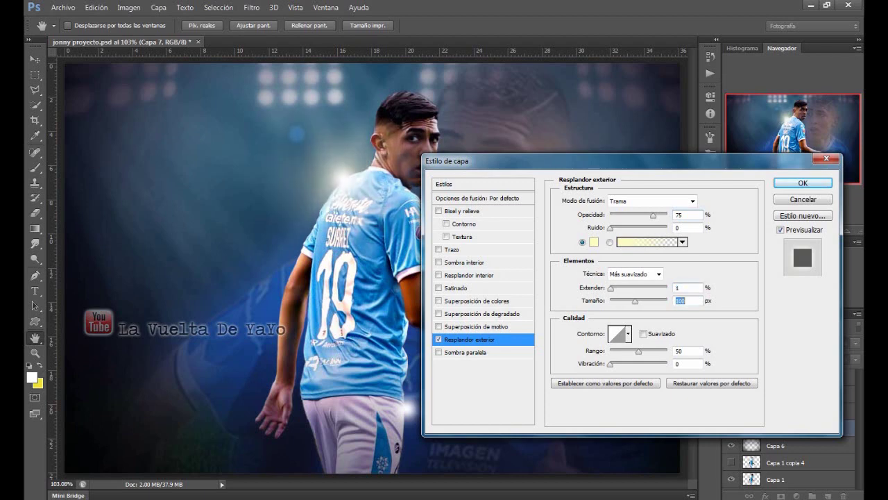
pyautogui.press('Down')
pyautogui.press('Down')
pyautogui.press('Down')
pyautogui.click(593, 241)
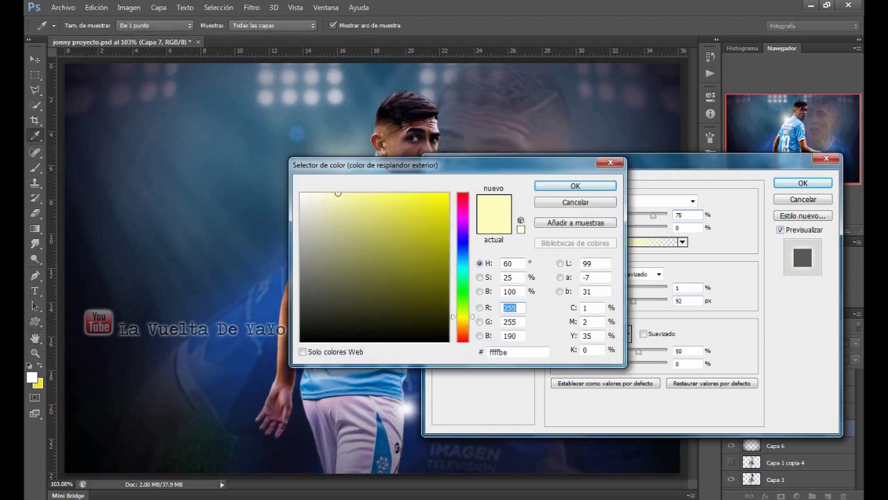
pyautogui.press('Return')
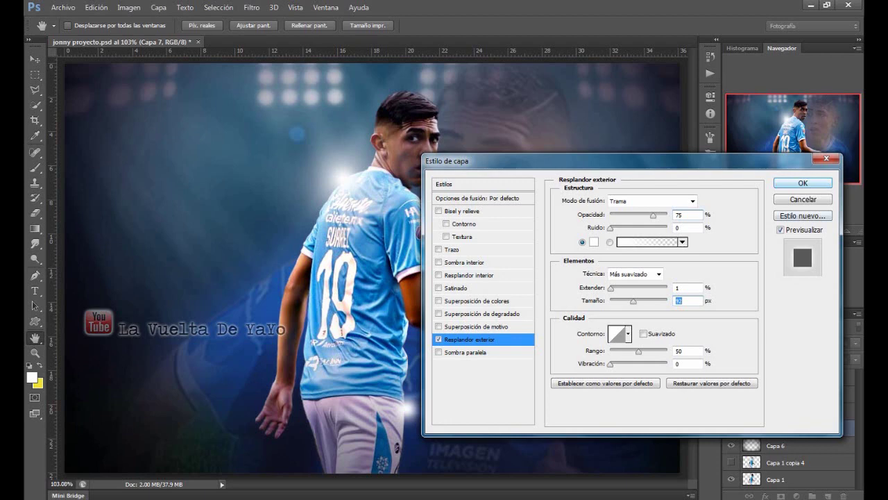
pyautogui.press('Return')
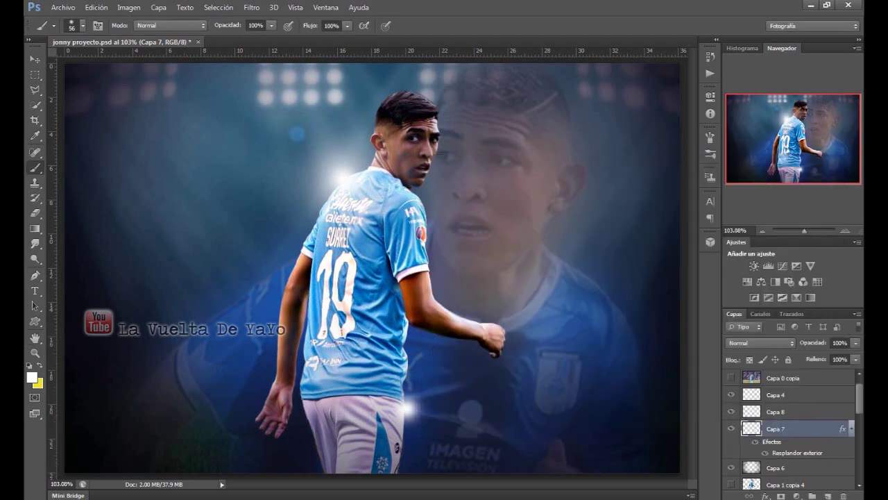
# Add a white Resplandor exterior to Capa 8 in Trama mode, 75% opacity, 92 px size.
pyautogui.doubleClick(805, 411)
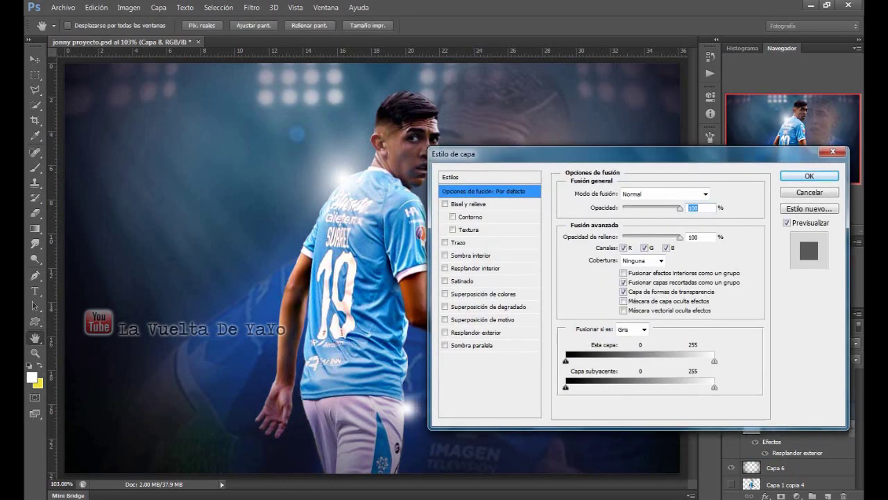
pyautogui.moveTo(486, 161); pyautogui.dragTo(554, 93)
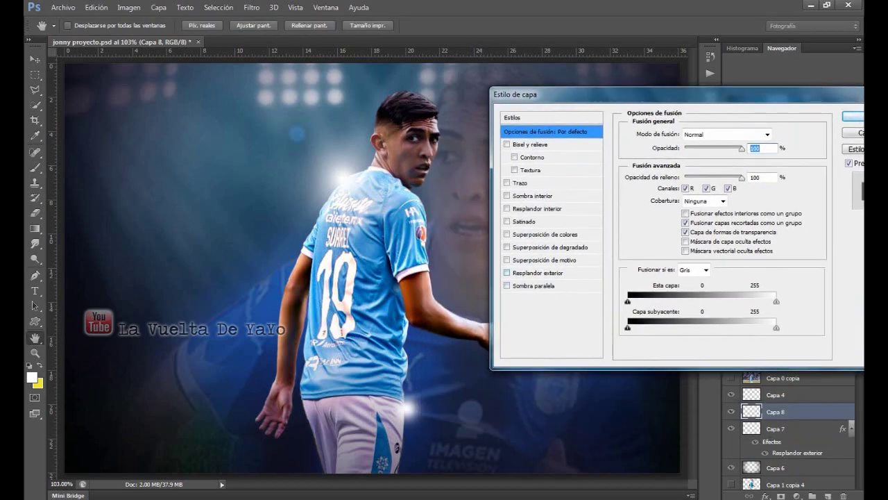
pyautogui.click(507, 273)
pyautogui.click(537, 273)
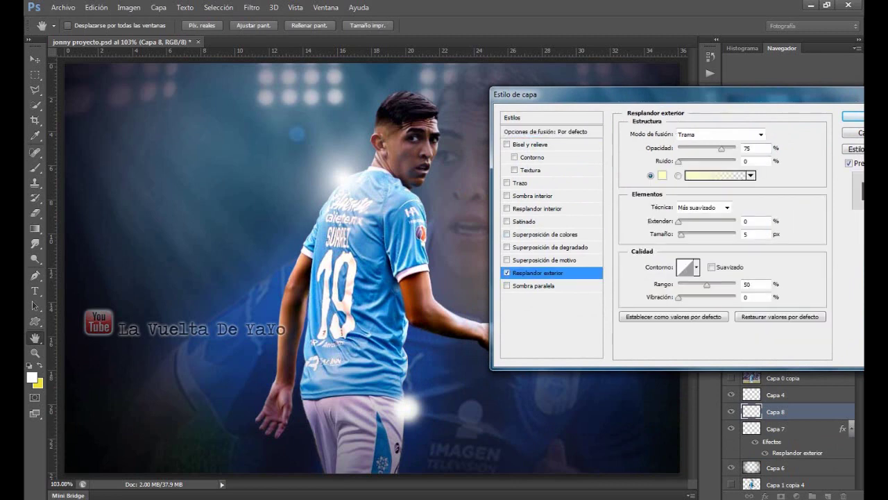
pyautogui.click(663, 175)
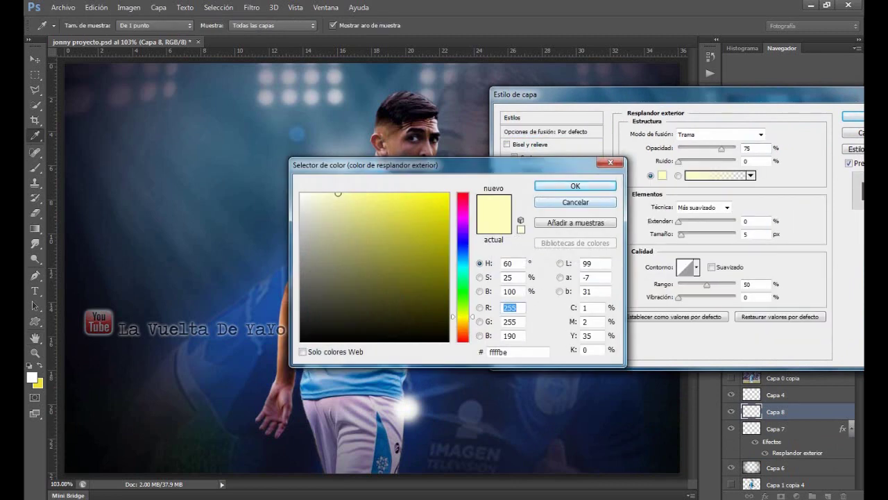
pyautogui.click(575, 186)
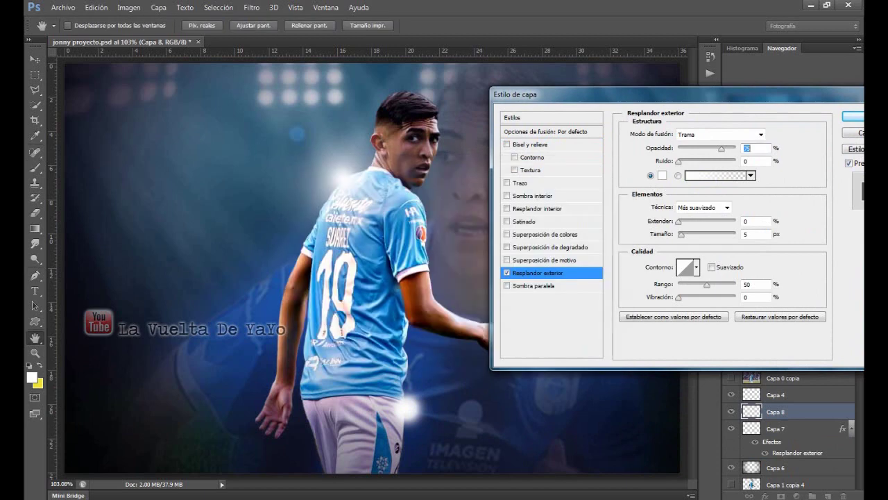
pyautogui.moveTo(681, 235); pyautogui.dragTo(701, 234)
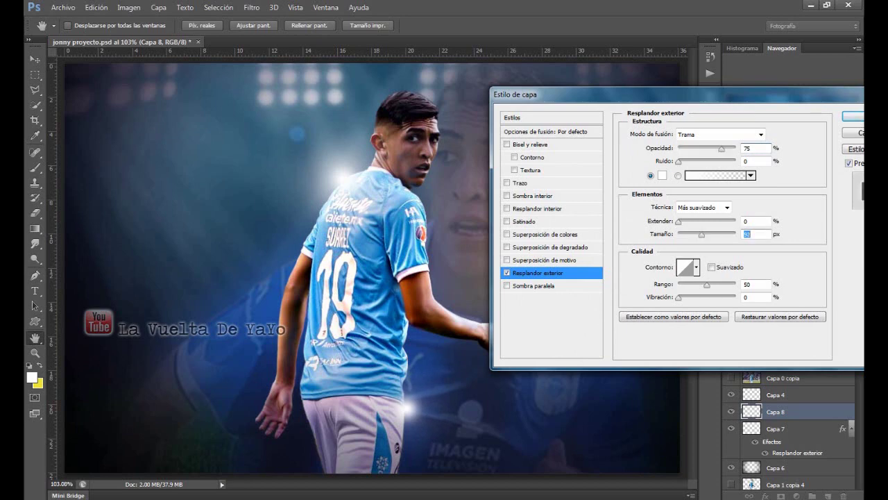
pyautogui.write('92')
pyautogui.hotkey('shift', 'Tab')
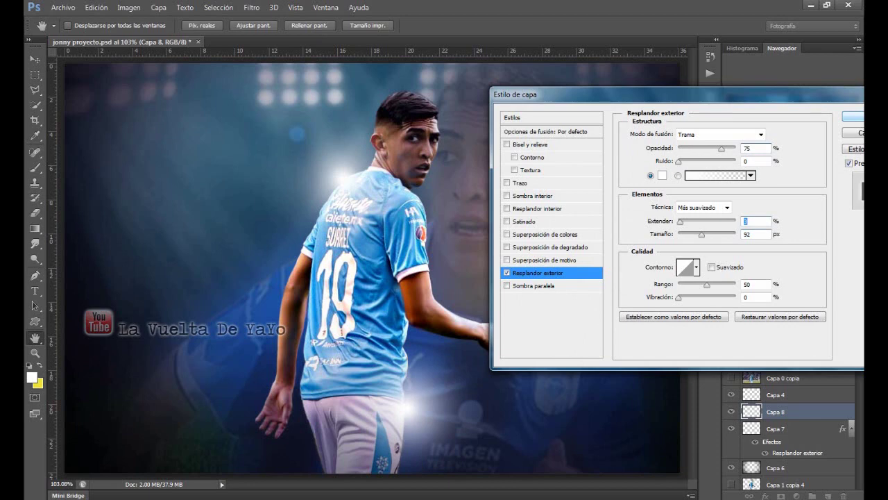
pyautogui.write('3')
pyautogui.press('Return')
pyautogui.press('b')
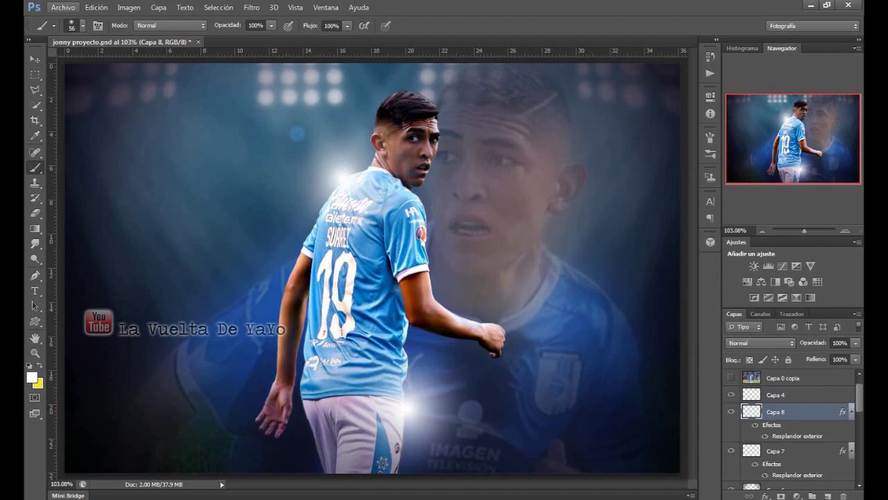
# Place the More_smoke image into the poster via Archivo > Colocar.
pyautogui.click(63, 7)
pyautogui.click(72, 197)
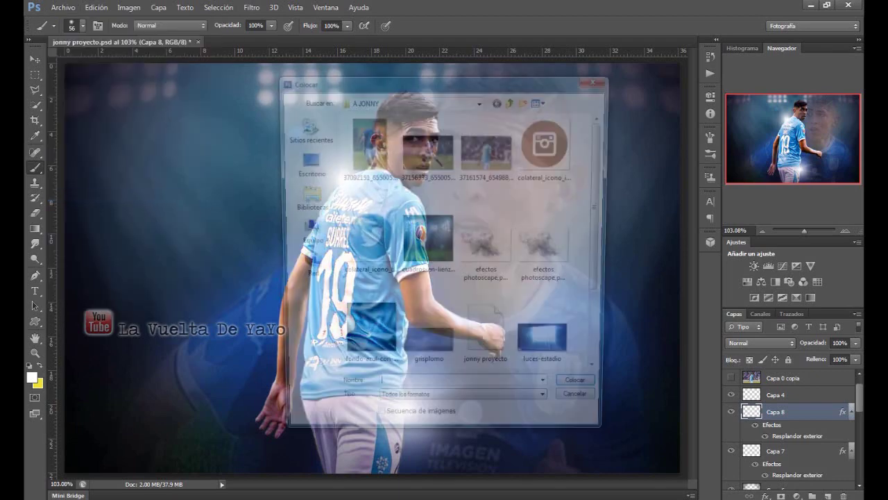
pyautogui.scroll(-1, 472, 243)
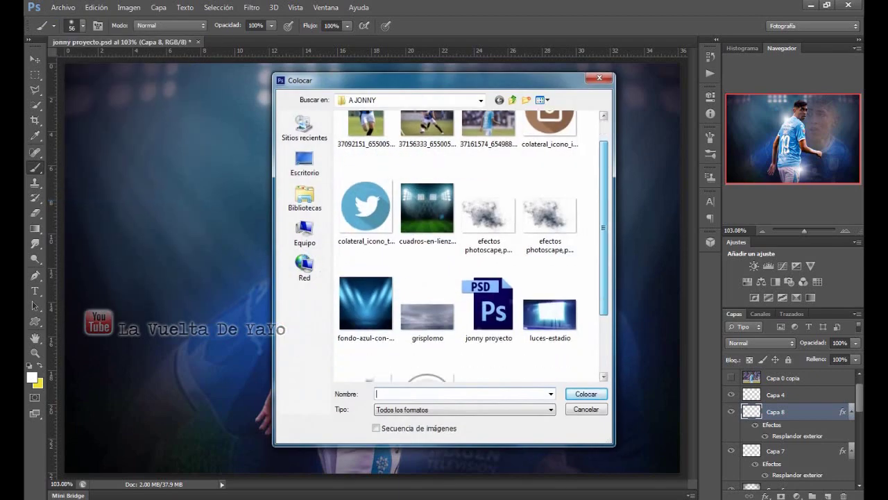
pyautogui.scroll(-2, 472, 243)
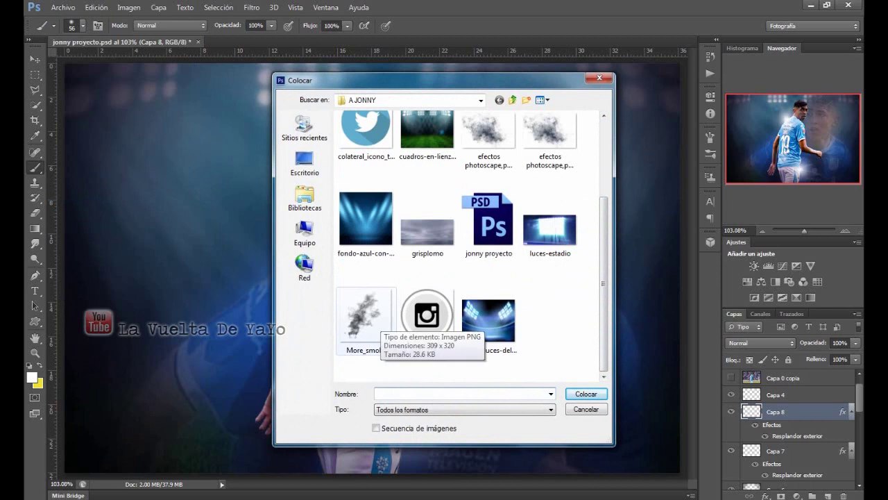
pyautogui.click(371, 320)
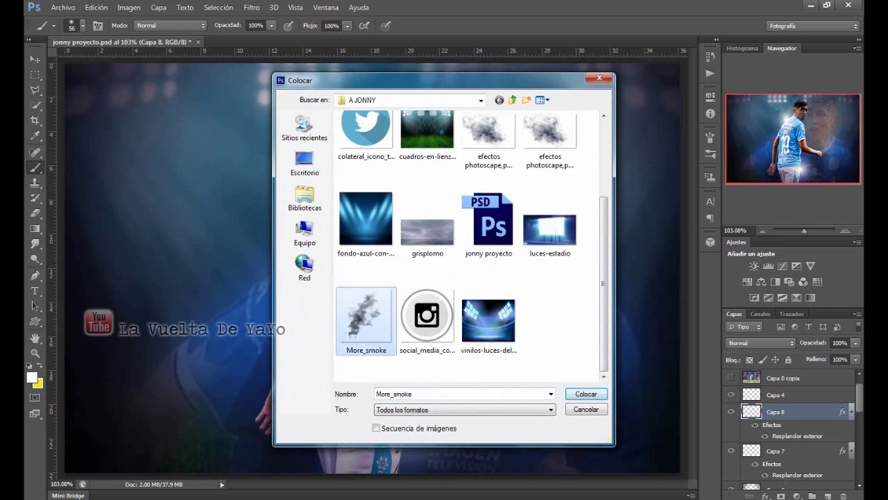
pyautogui.doubleClick(371, 319)
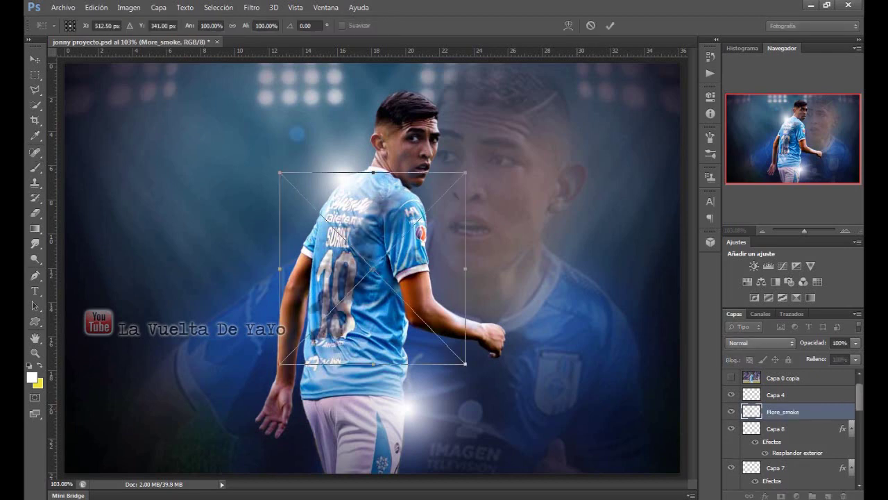
# Scale the smoke to about 238% × 216% and tilt it 5.94° over the player.
pyautogui.moveTo(280, 363)
pyautogui.mouseDown()
pyautogui.moveTo(238, 368)
pyautogui.moveTo(199, 433)
pyautogui.moveTo(193, 462)
pyautogui.mouseUp()
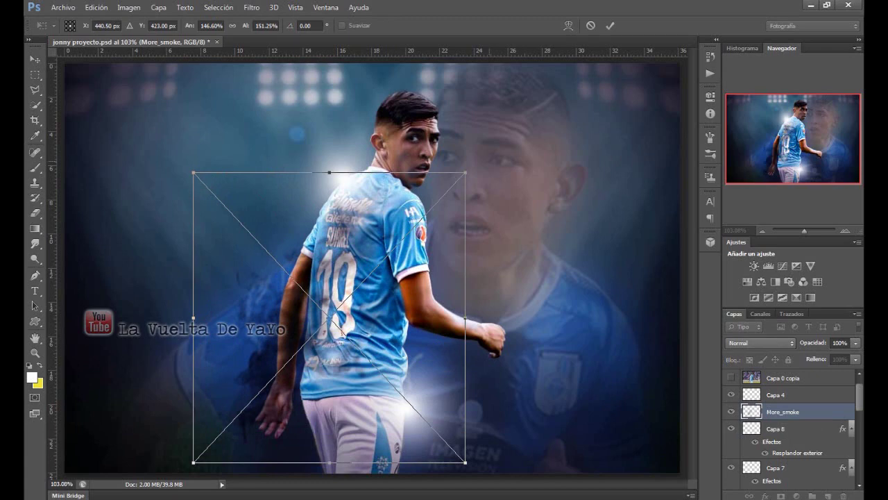
pyautogui.moveTo(465, 172)
pyautogui.mouseDown()
pyautogui.moveTo(602, 98)
pyautogui.moveTo(617, 116)
pyautogui.mouseUp()
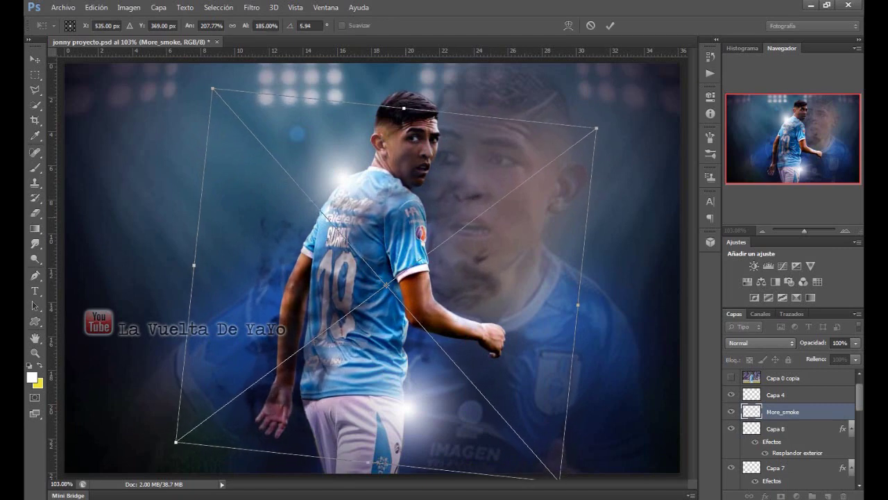
pyautogui.moveTo(372, 209)
pyautogui.mouseDown()
pyautogui.moveTo(353, 236)
pyautogui.moveTo(365, 244)
pyautogui.mouseUp()
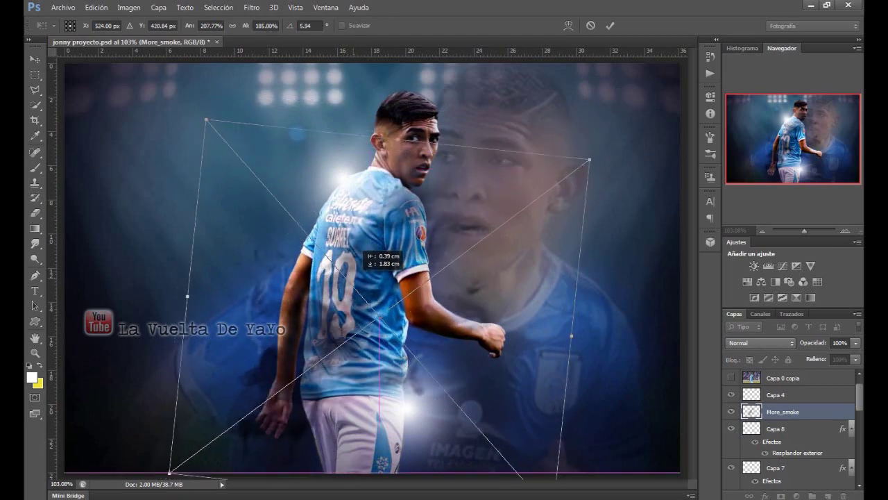
pyautogui.moveTo(364, 245); pyautogui.dragTo(364, 245)
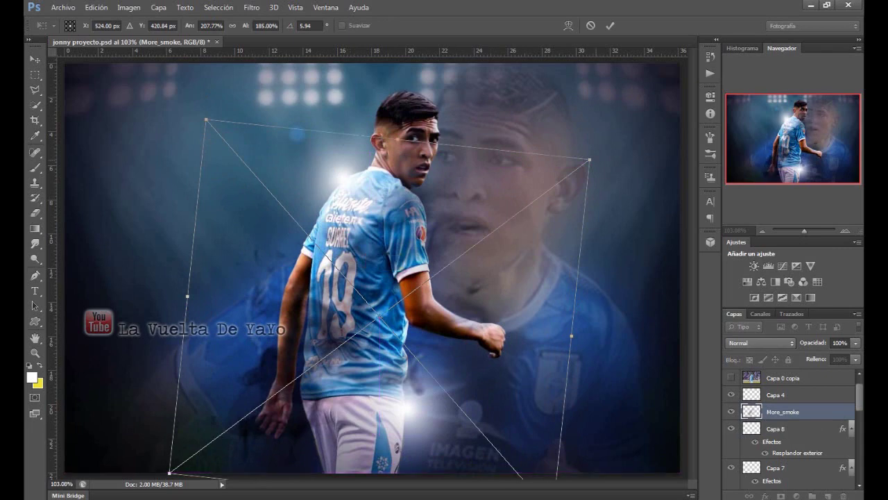
pyautogui.moveTo(590, 160); pyautogui.dragTo(652, 105)
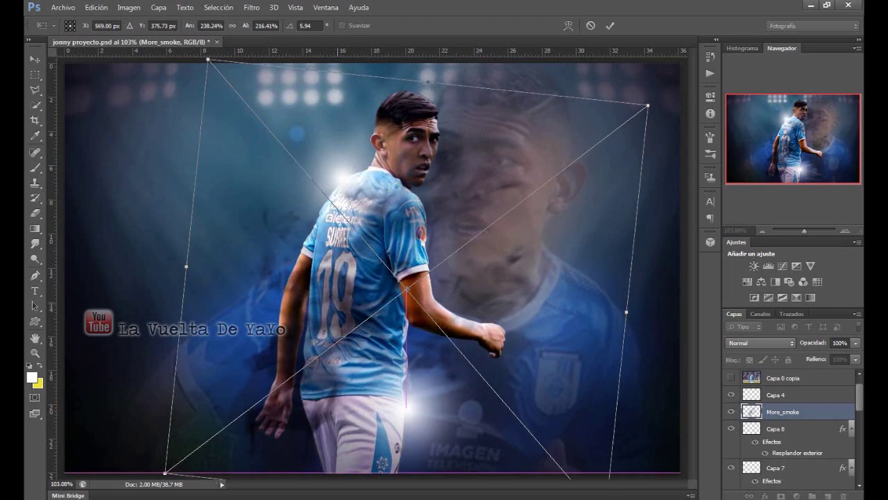
pyautogui.moveTo(356, 226); pyautogui.dragTo(326, 270)
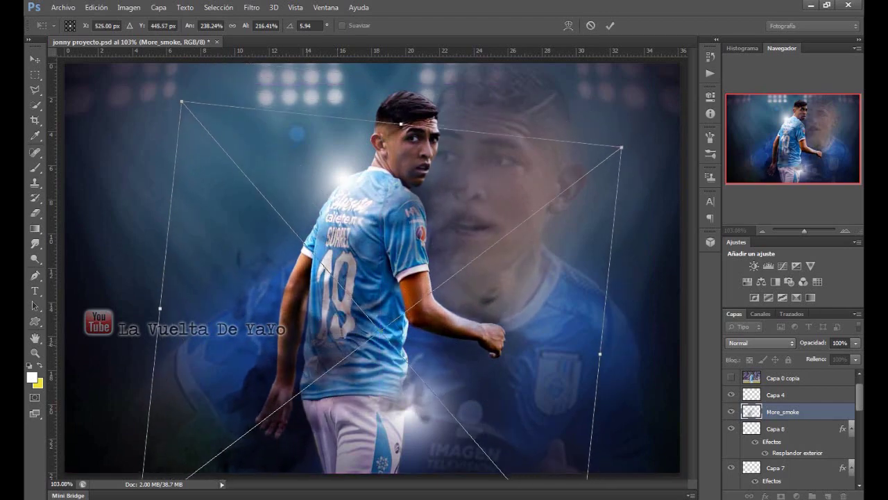
# Commit the smoke transform and try blend modes from Oscurecer onward, ending on Dividir.
pyautogui.press('Return')
pyautogui.press('b')
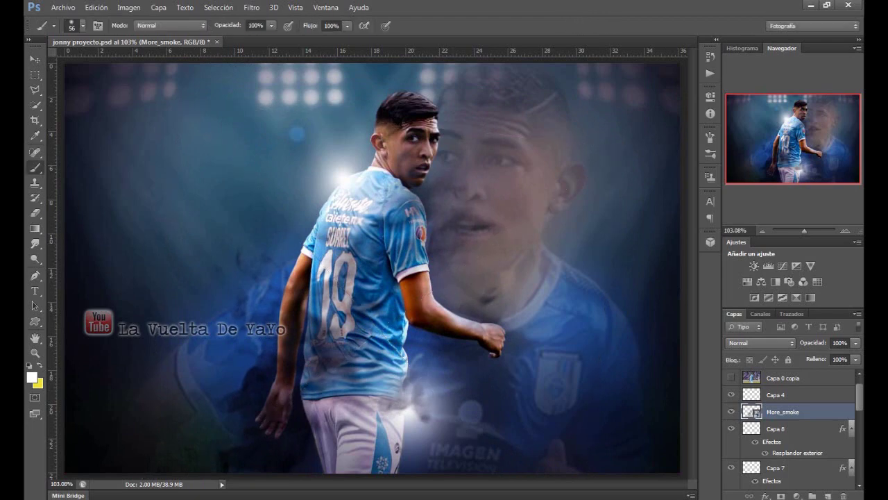
pyautogui.click(762, 343)
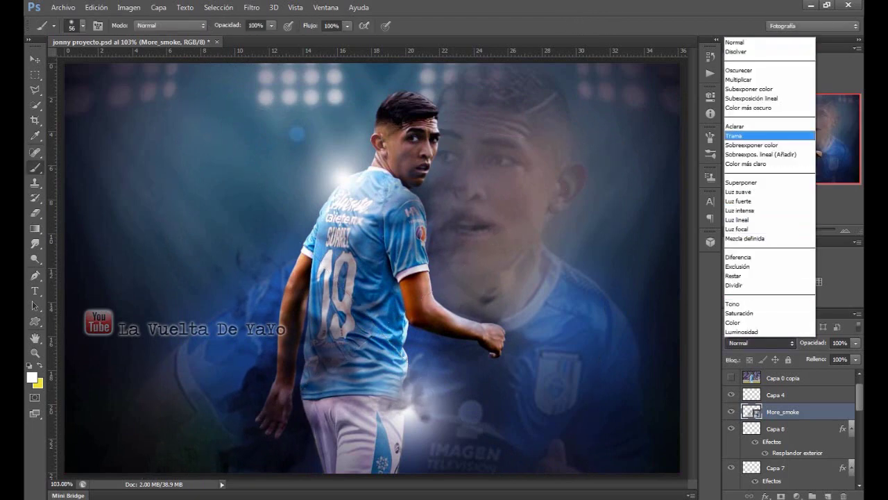
pyautogui.click(764, 70)
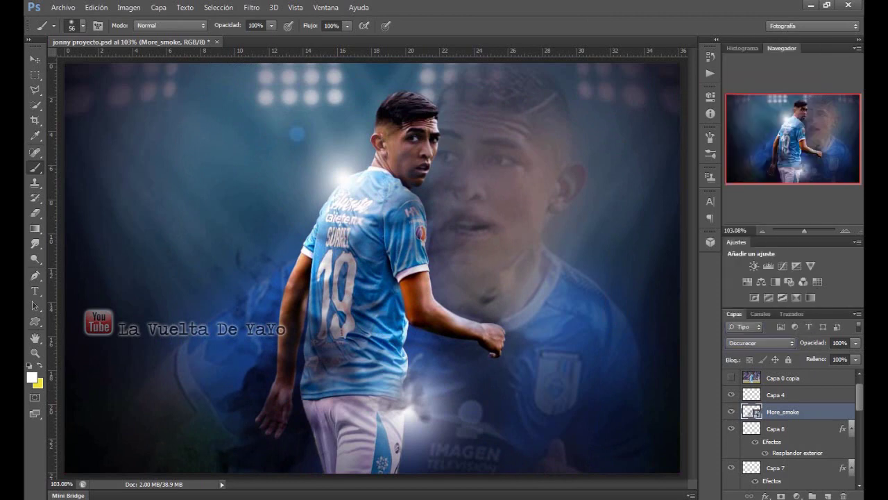
pyautogui.press('Down')
pyautogui.press('Down')
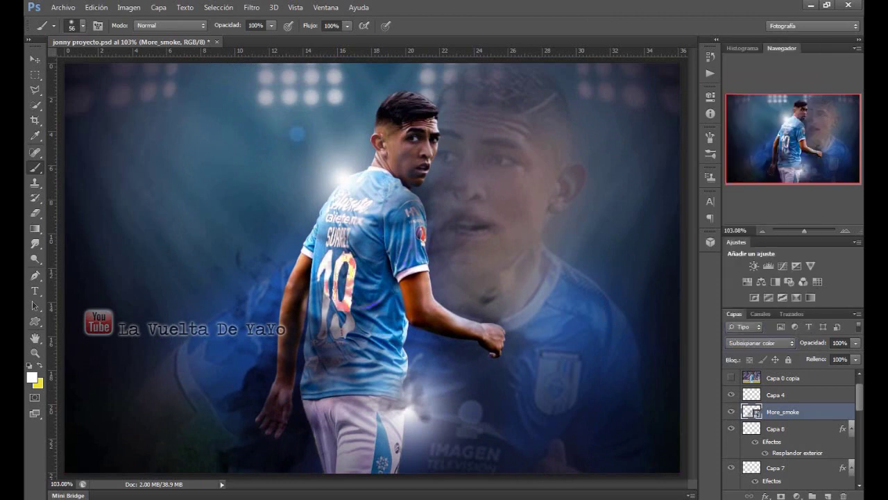
pyautogui.press('Down')
pyautogui.press('Down')
pyautogui.press('Down')
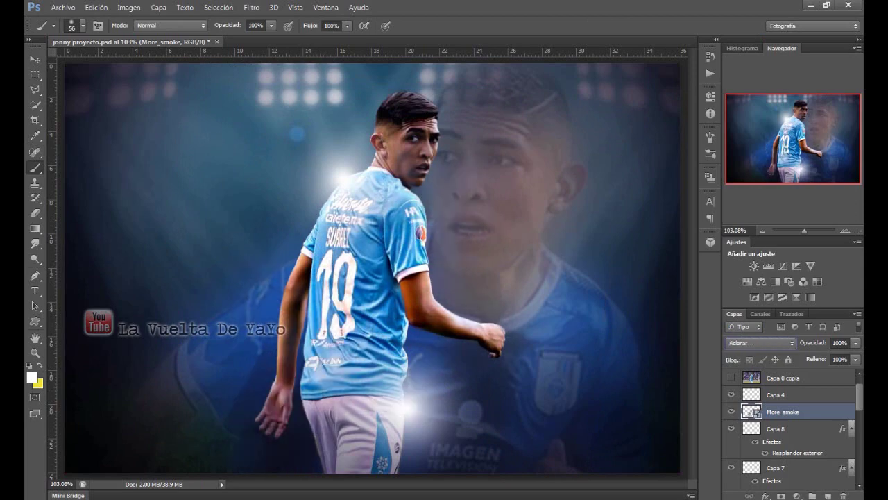
pyautogui.press('Down')
pyautogui.press('Down')
pyautogui.press('Down')
pyautogui.press('Down')
pyautogui.press('Down')
pyautogui.press('Down')
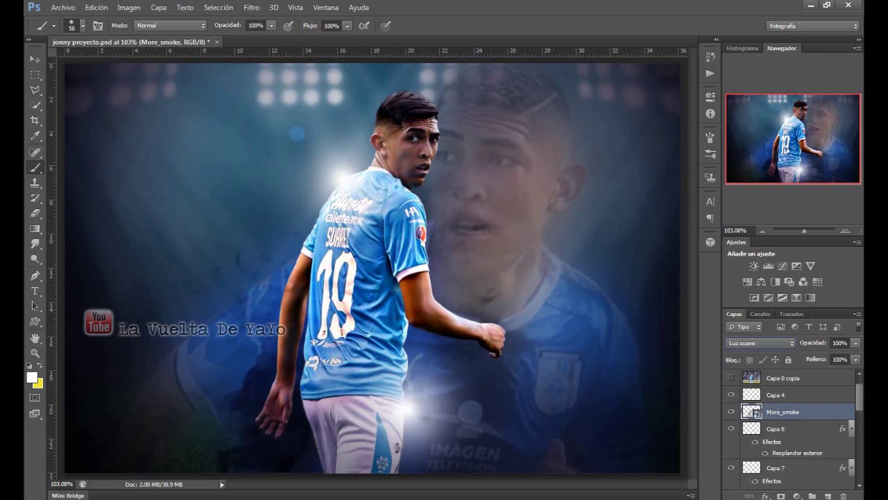
pyautogui.press('Down')
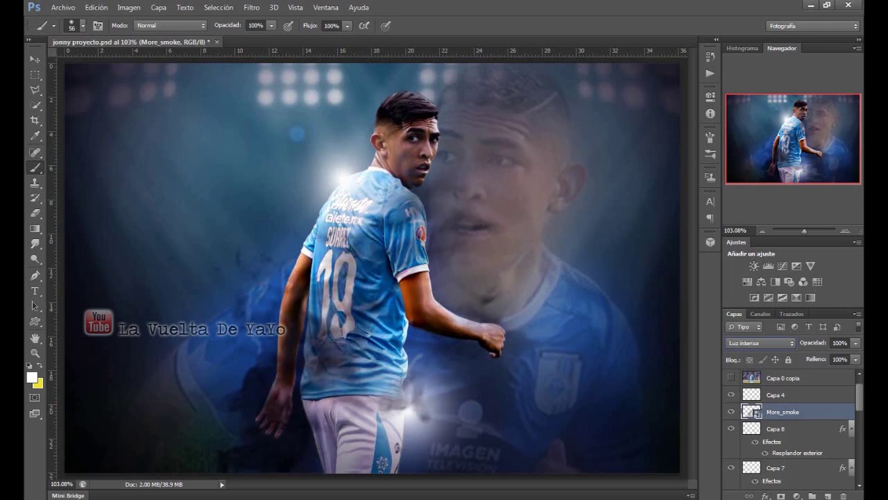
pyautogui.press('Down')
pyautogui.press('Down')
pyautogui.press('Down')
pyautogui.press('Down')
pyautogui.press('Up')
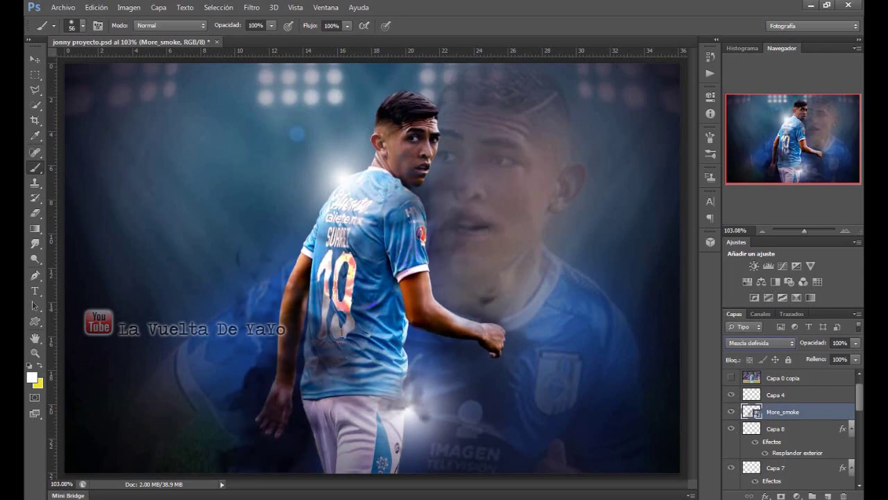
pyautogui.press('Down')
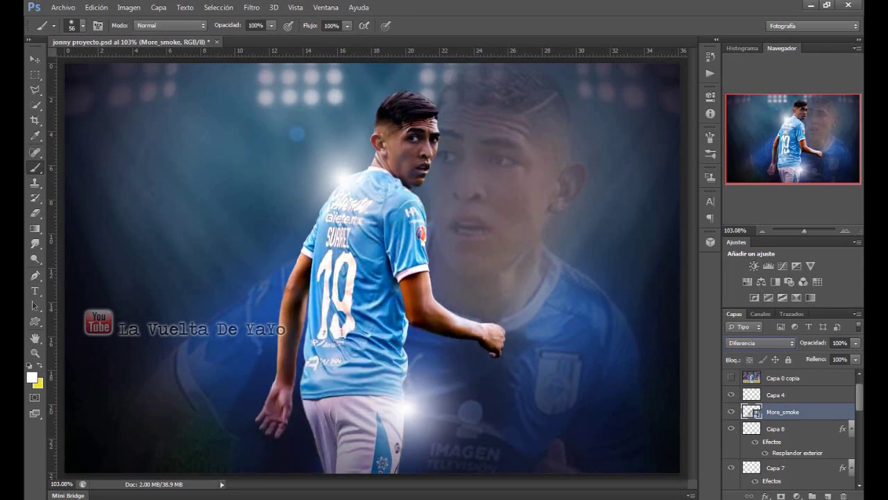
pyautogui.press('Down')
pyautogui.press('Down')
pyautogui.press('Down')
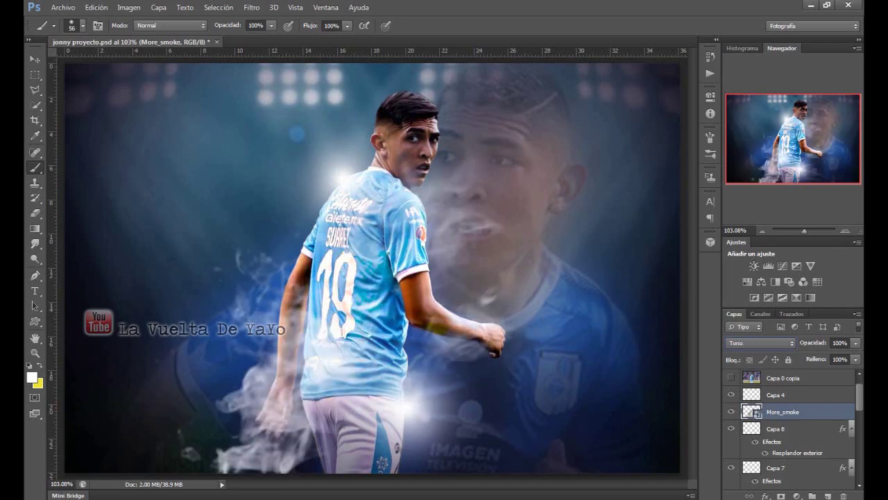
pyautogui.press('Up')
pyautogui.press('Down')
# Move the smoke to the player's lower left at the poster's bottom and duplicate it as More_smoke copia.
pyautogui.click(34, 59)
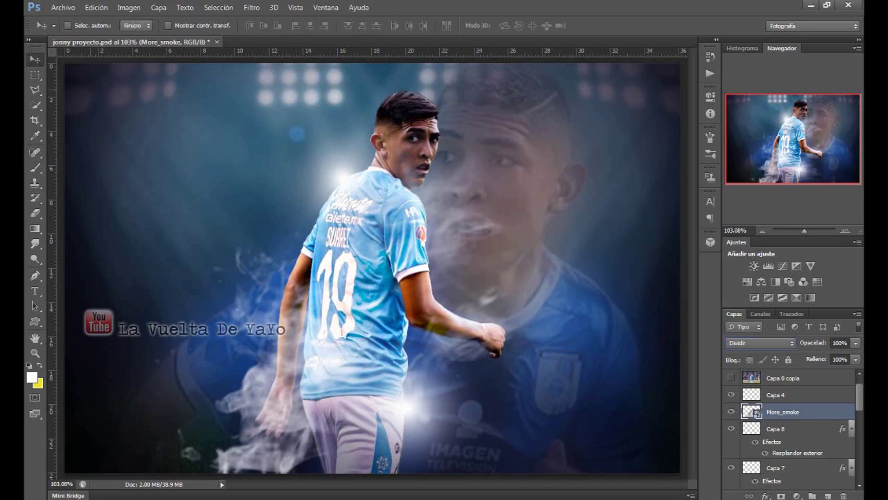
pyautogui.moveTo(274, 379); pyautogui.dragTo(312, 389)
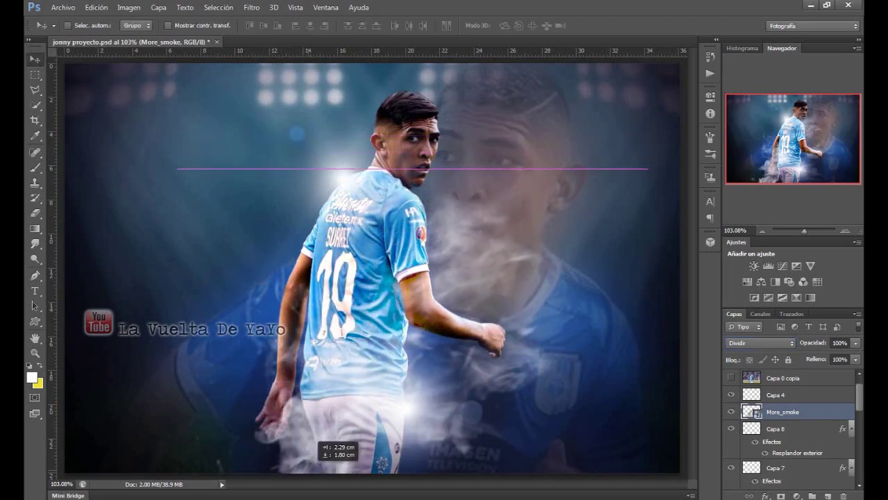
pyautogui.moveTo(312, 389); pyautogui.dragTo(333, 438)
pyautogui.moveTo(239, 472); pyautogui.dragTo(191, 453)
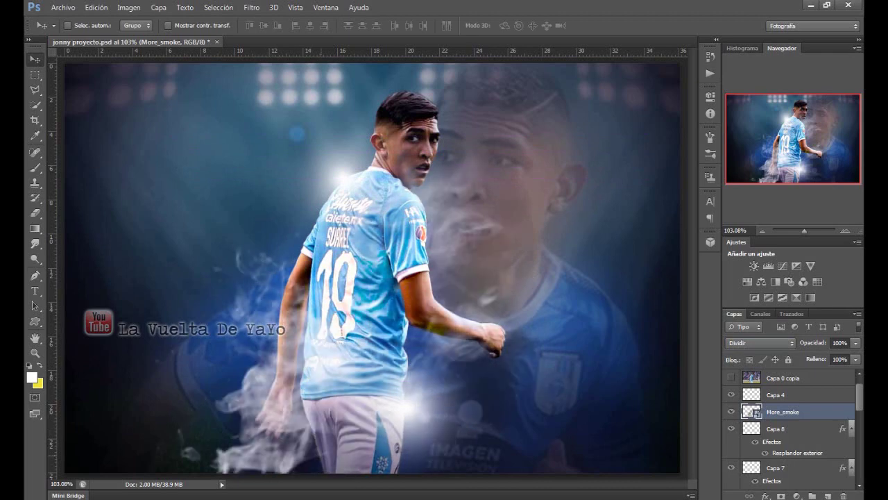
pyautogui.moveTo(283, 250)
pyautogui.mouseDown()
pyautogui.moveTo(313, 329)
pyautogui.moveTo(286, 382)
pyautogui.mouseUp()
pyautogui.moveTo(279, 390)
pyautogui.mouseDown()
pyautogui.moveTo(246, 429)
pyautogui.moveTo(285, 423)
pyautogui.mouseUp()
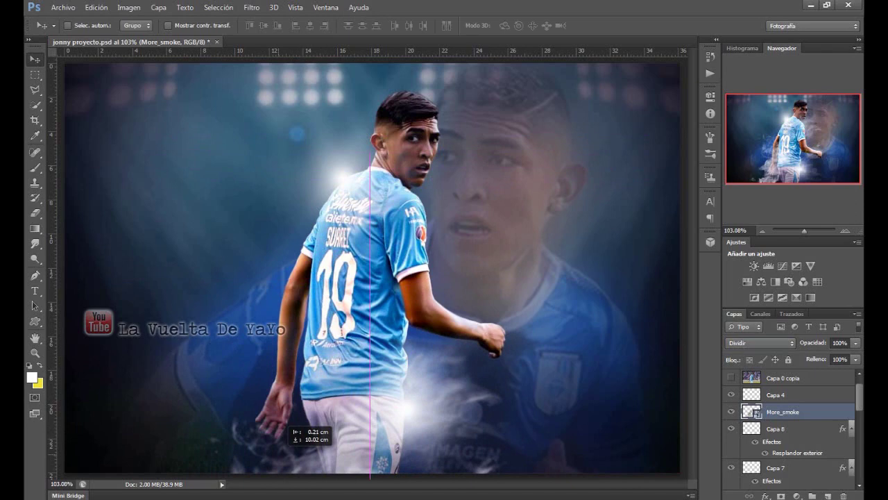
pyautogui.moveTo(285, 423); pyautogui.dragTo(285, 413)
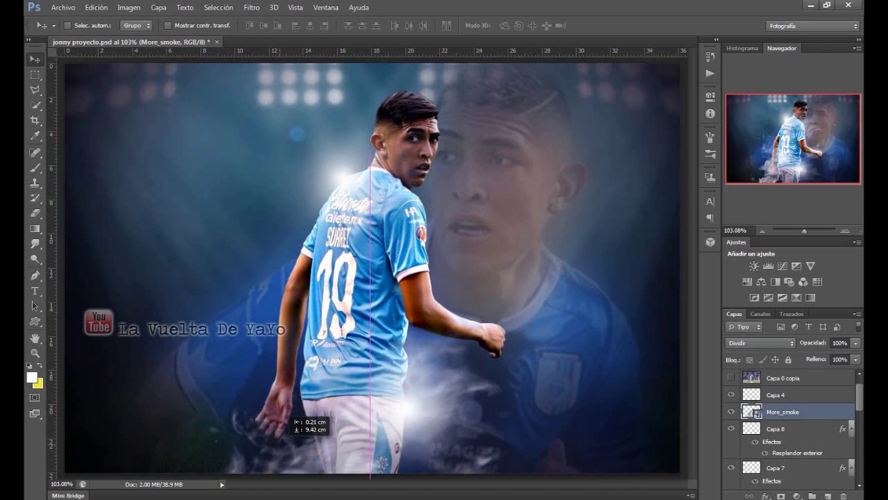
pyautogui.moveTo(285, 413); pyautogui.dragTo(284, 413)
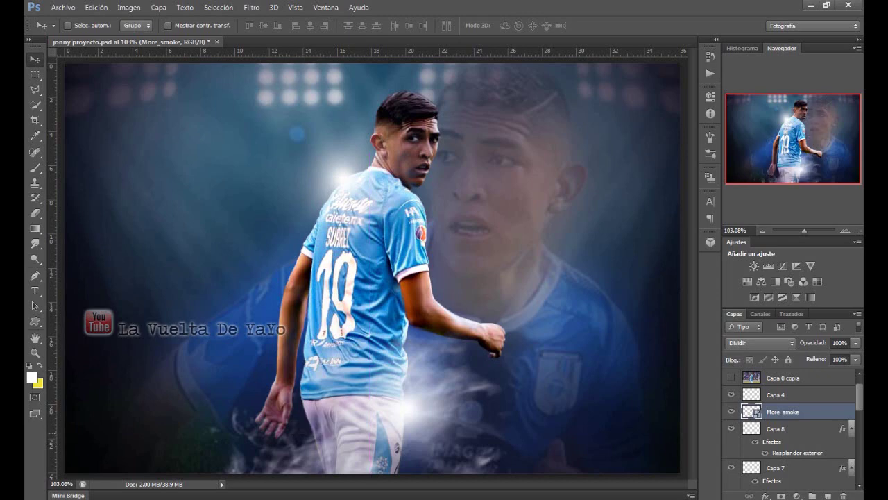
pyautogui.moveTo(782, 412)
pyautogui.mouseDown()
pyautogui.moveTo(771, 492)
pyautogui.moveTo(829, 495)
pyautogui.mouseUp()
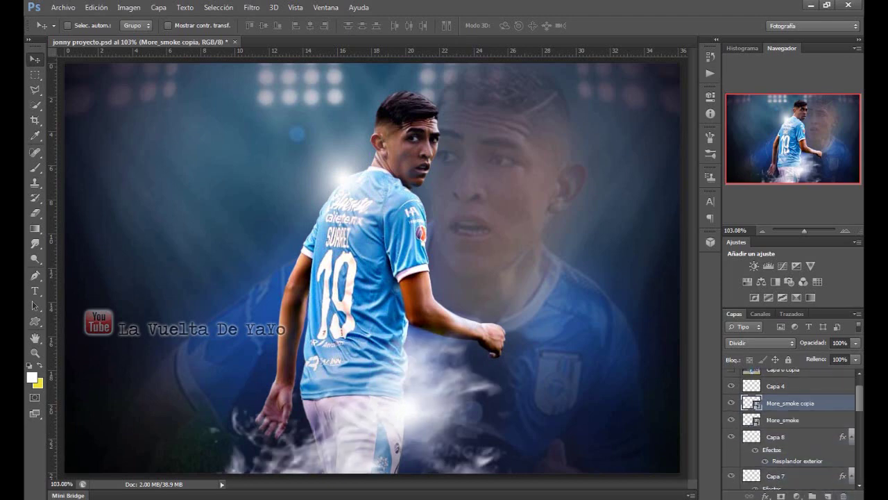
# Put More_smoke copia below Capa 1 copia 2 and shift it along the player's left side.
pyautogui.scroll(2, 791, 424)
pyautogui.scroll(-2, 792, 427)
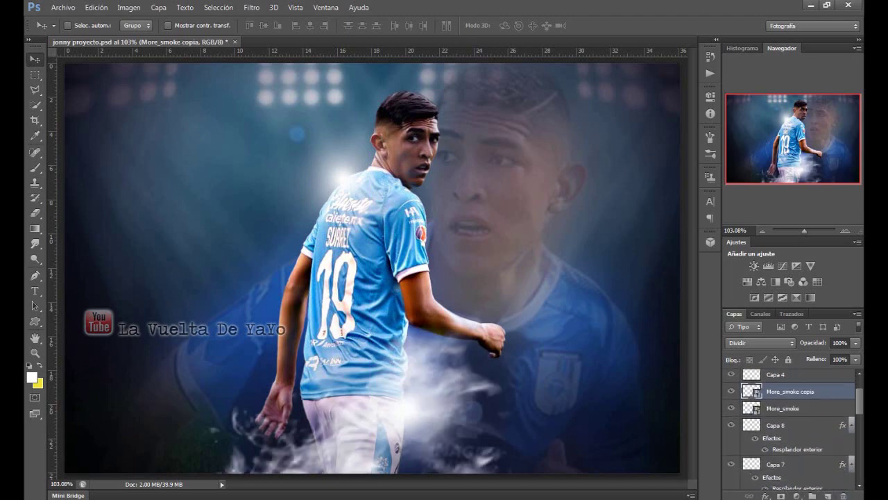
pyautogui.scroll(-1, 791, 427)
pyautogui.scroll(-2, 791, 427)
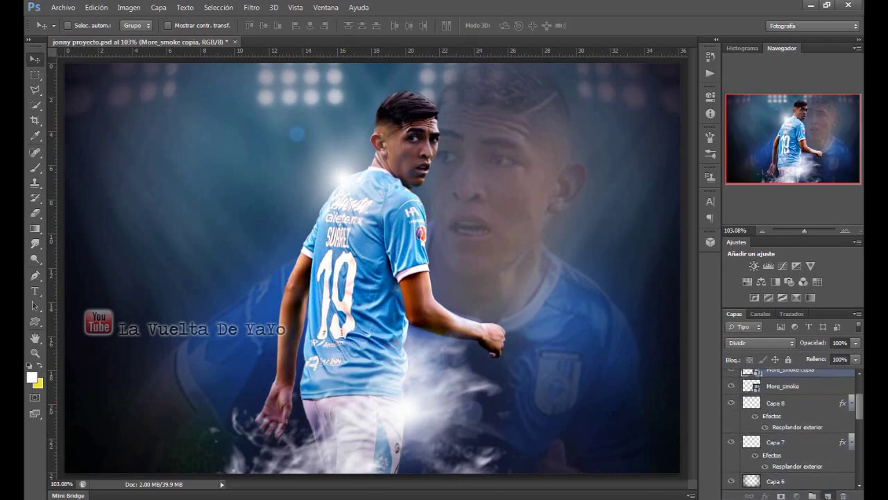
pyautogui.scroll(-1, 791, 427)
pyautogui.moveTo(791, 486); pyautogui.dragTo(770, 425)
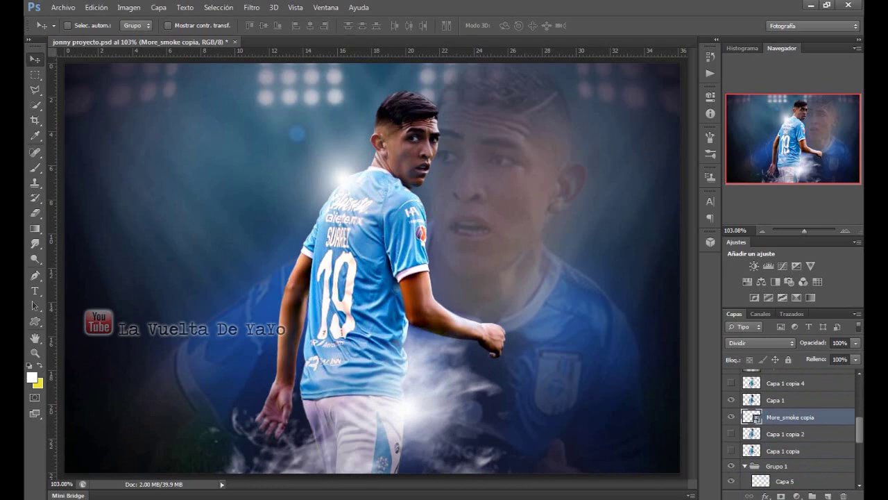
pyautogui.moveTo(790, 417); pyautogui.dragTo(790, 400)
pyautogui.moveTo(434, 343)
pyautogui.mouseDown()
pyautogui.moveTo(498, 217)
pyautogui.moveTo(348, 215)
pyautogui.moveTo(275, 250)
pyautogui.moveTo(380, 215)
pyautogui.moveTo(467, 171)
pyautogui.moveTo(465, 154)
pyautogui.moveTo(463, 170)
pyautogui.moveTo(542, 138)
pyautogui.mouseUp()
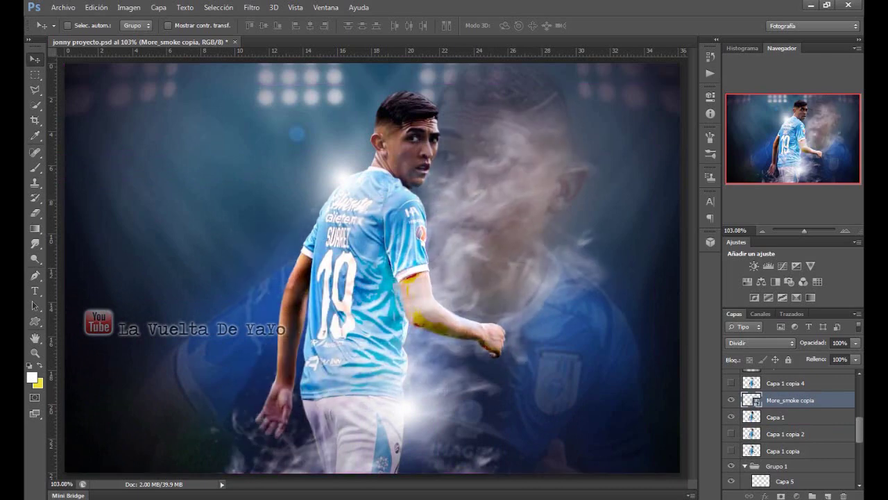
pyautogui.moveTo(791, 399); pyautogui.dragTo(791, 442)
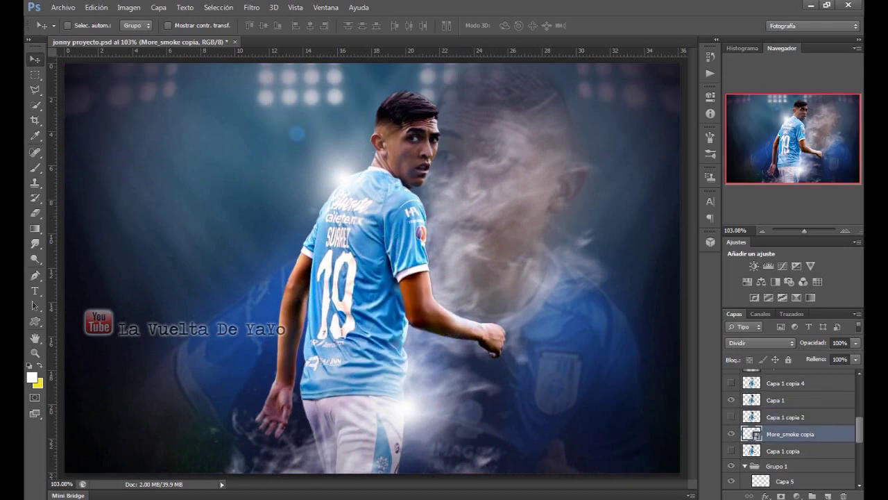
pyautogui.moveTo(485, 167); pyautogui.dragTo(305, 210)
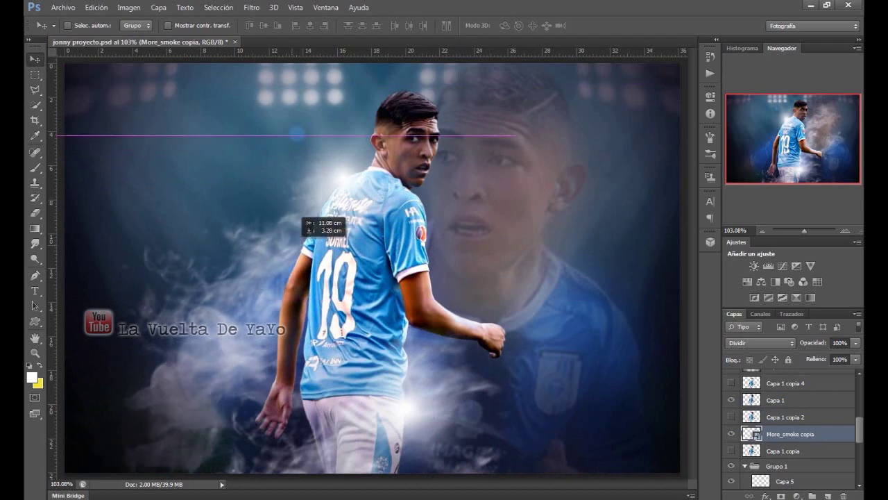
pyautogui.moveTo(305, 210)
pyautogui.mouseDown()
pyautogui.moveTo(291, 233)
pyautogui.moveTo(393, 189)
pyautogui.moveTo(416, 168)
pyautogui.moveTo(416, 138)
pyautogui.moveTo(399, 148)
pyautogui.moveTo(401, 161)
pyautogui.mouseUp()
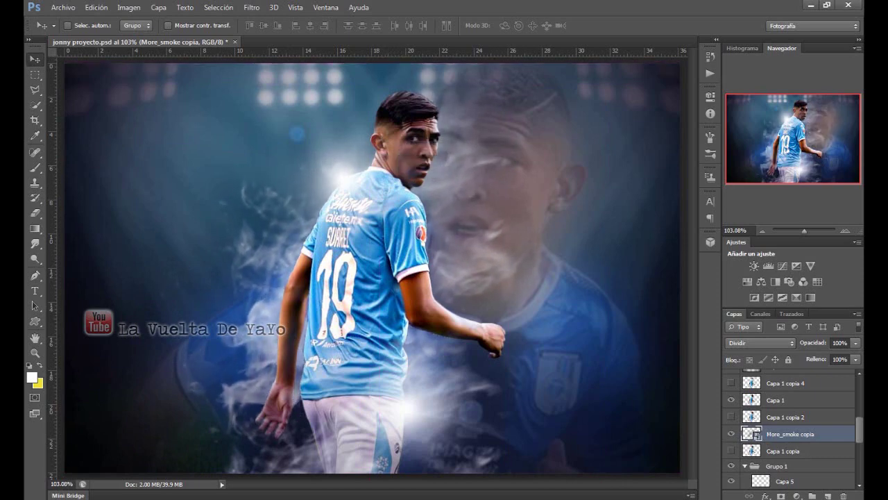
# Lower the smoke copy's fill, trying 73%, 42% and 36%, and settle on 34%.
pyautogui.write('8373')
pyautogui.press('Return')
pyautogui.write('42')
pyautogui.press('Return')
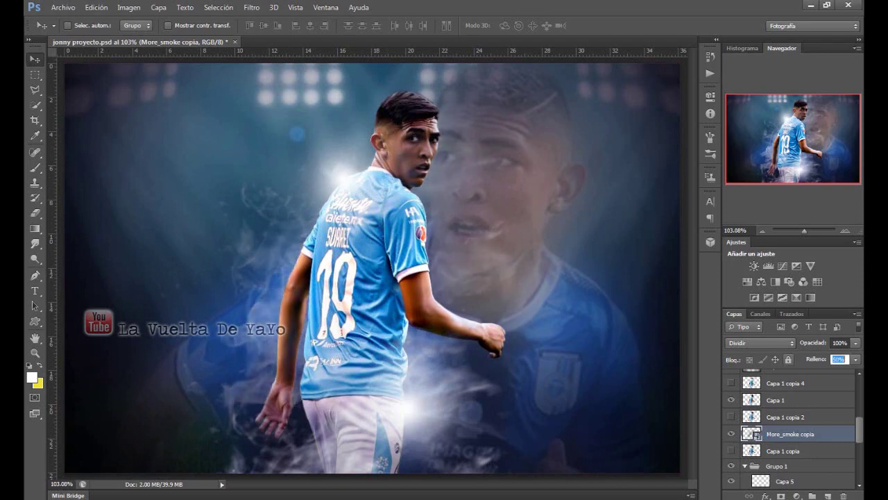
pyautogui.write('36')
pyautogui.press('Return')
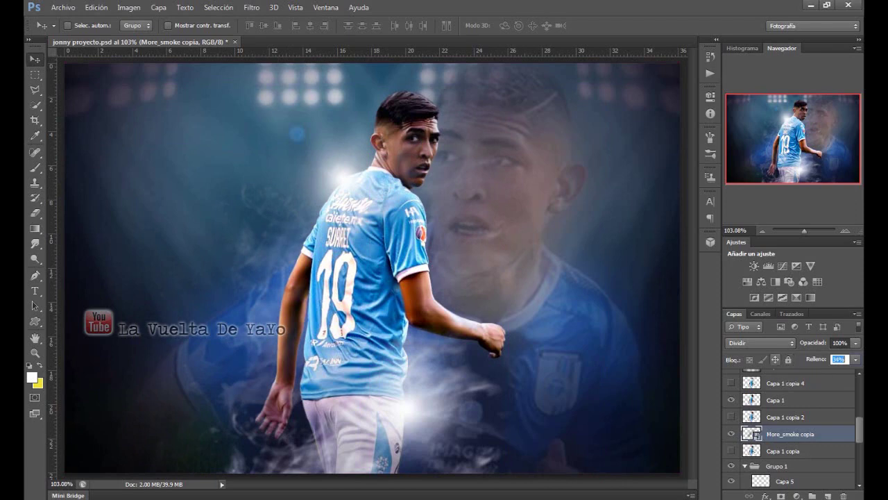
pyautogui.press('Return')
# Place the grisplomo image into the poster via Archivo > Colocar.
pyautogui.click(63, 7)
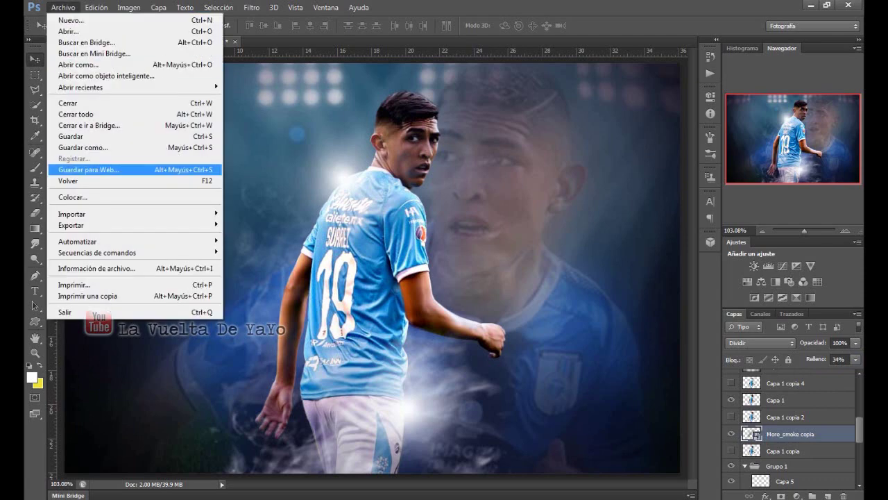
pyautogui.click(73, 197)
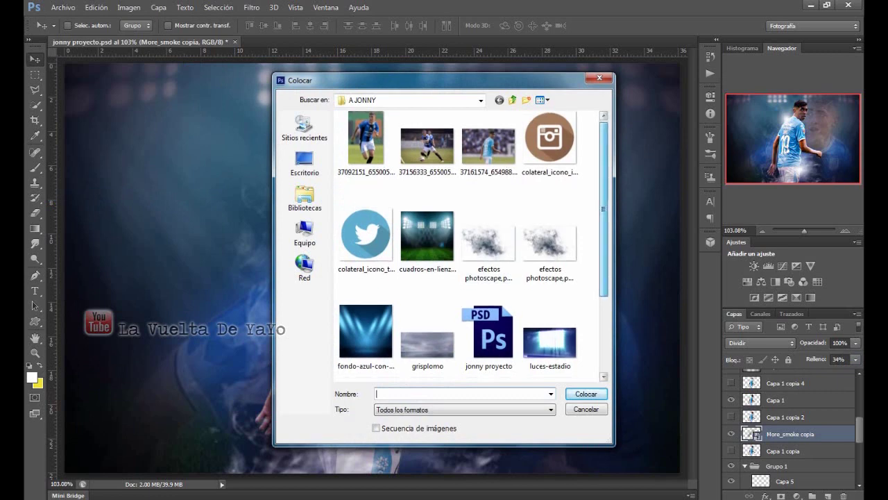
pyautogui.scroll(-3, 472, 243)
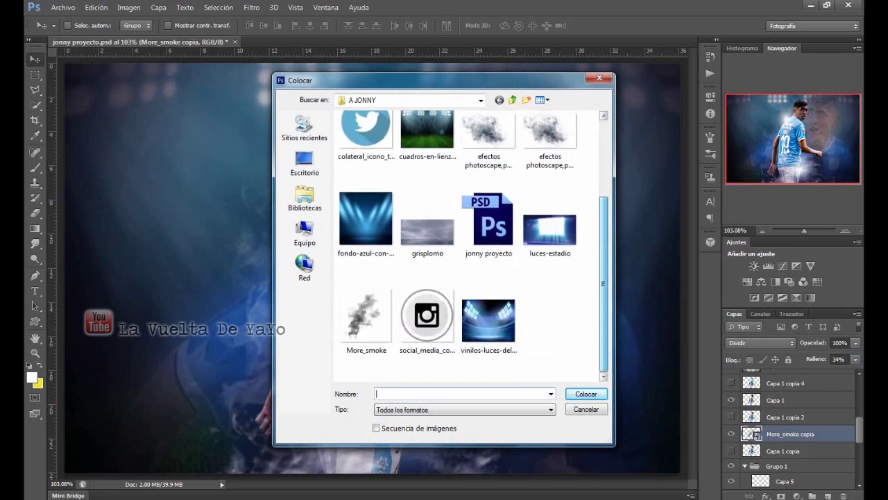
pyautogui.click(427, 222)
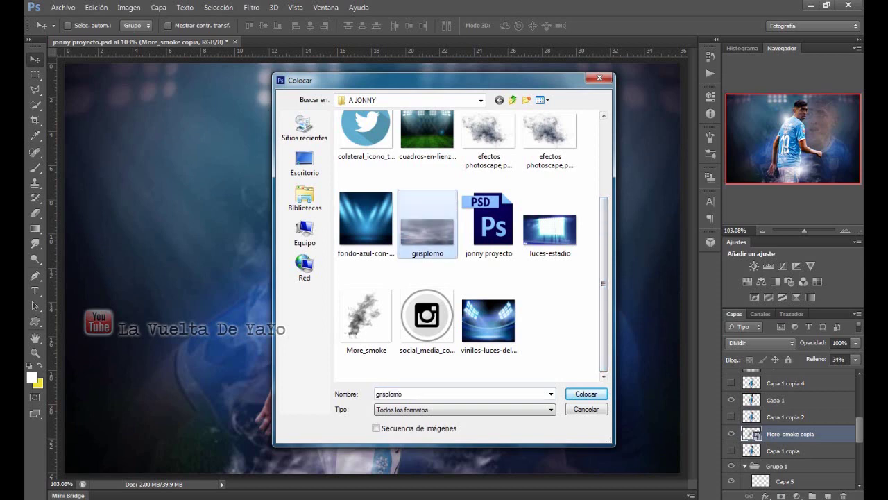
pyautogui.press('Return')
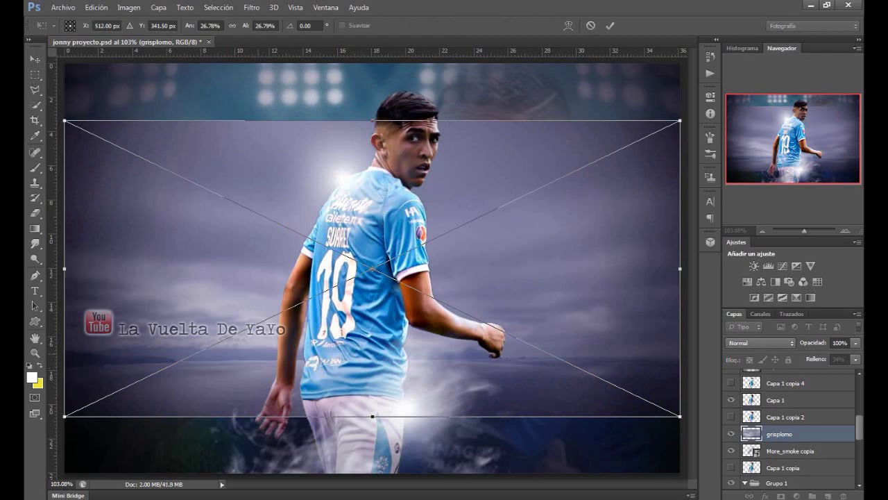
# Stretch the grisplomo image to fill the whole canvas and commit it.
pyautogui.moveTo(680, 268); pyautogui.dragTo(689, 268)
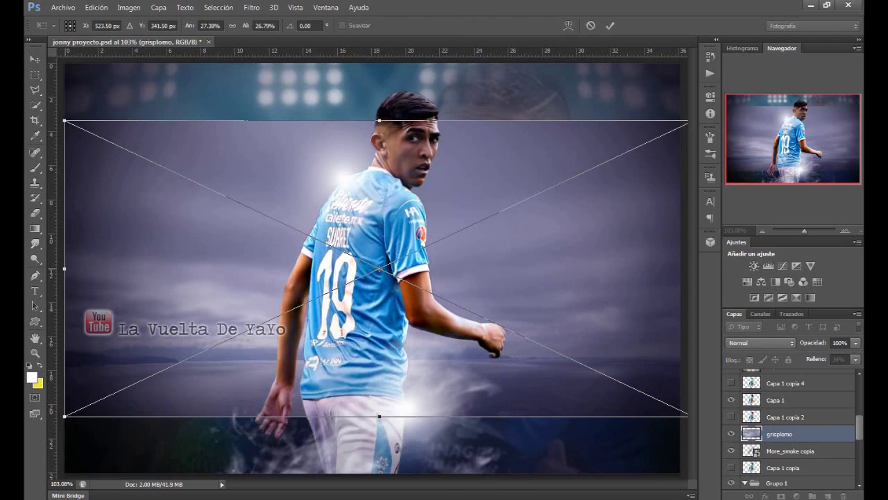
pyautogui.moveTo(64, 268); pyautogui.dragTo(57, 268)
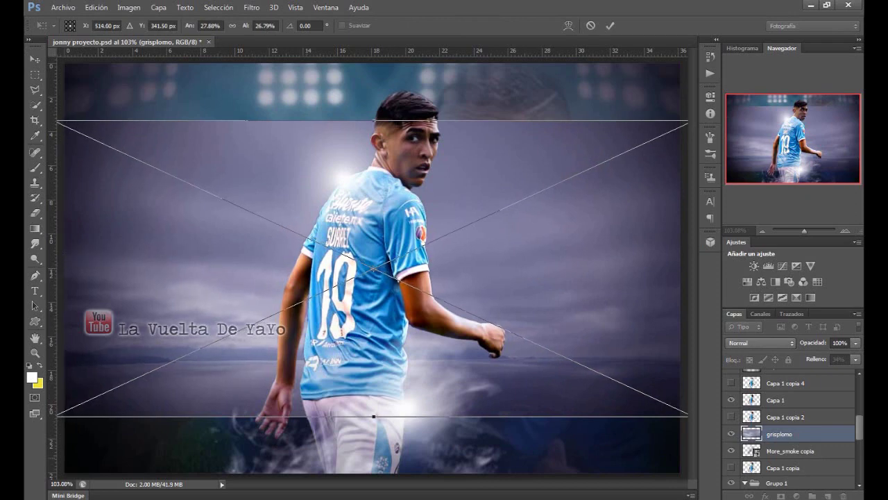
pyautogui.moveTo(374, 416); pyautogui.dragTo(374, 478)
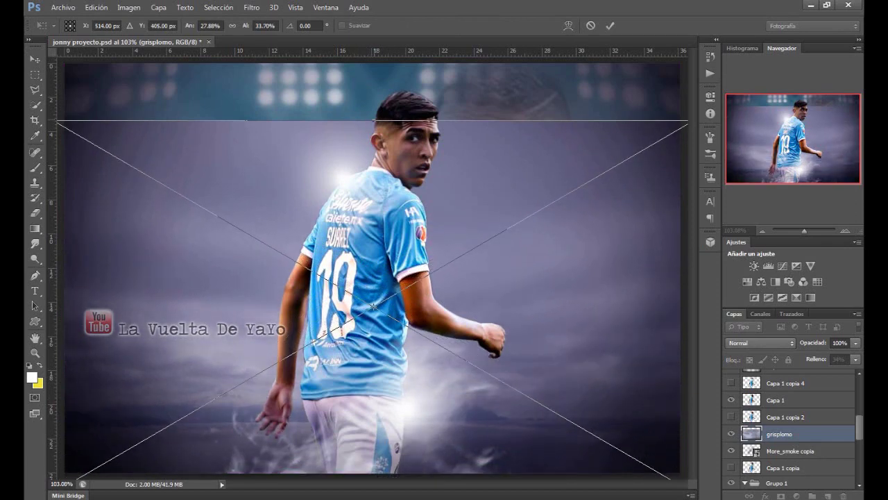
pyautogui.moveTo(374, 121); pyautogui.dragTo(374, 62)
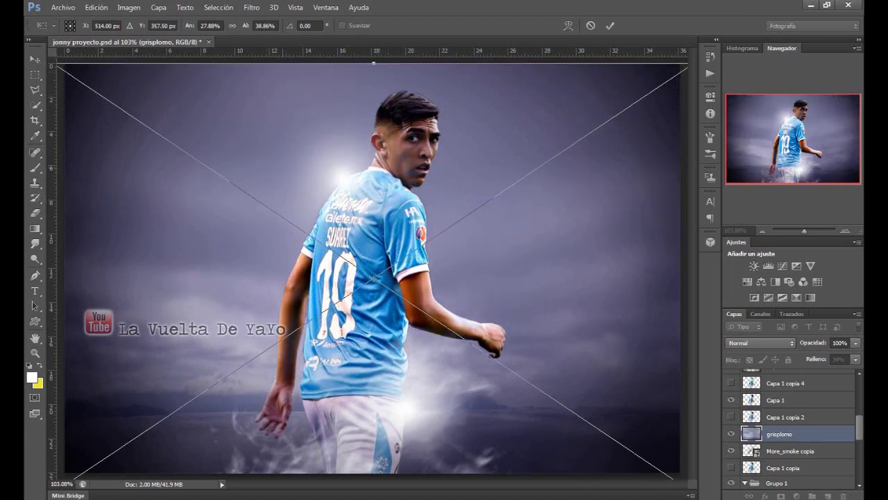
pyautogui.hotkey('shift', '-')
pyautogui.press('Return')
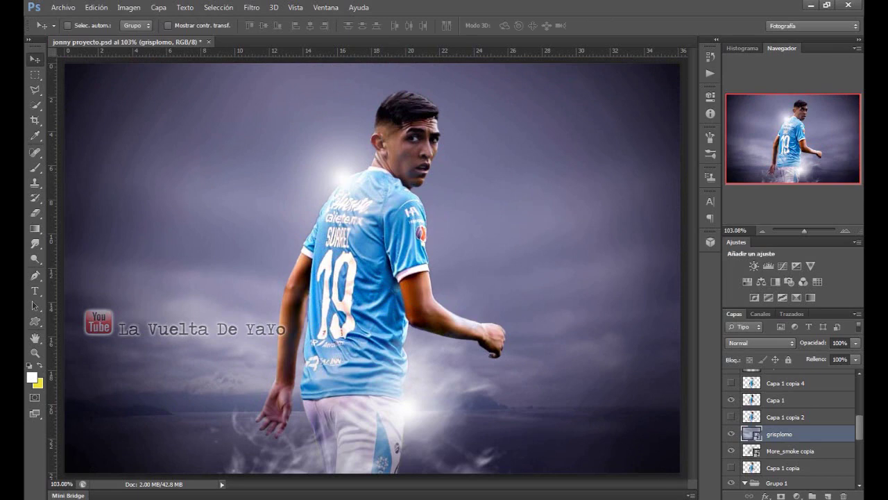
# Move the grisplomo layer down the stack just above the cuadros-en-lienzo backdrop.
pyautogui.scroll(-2, 791, 430)
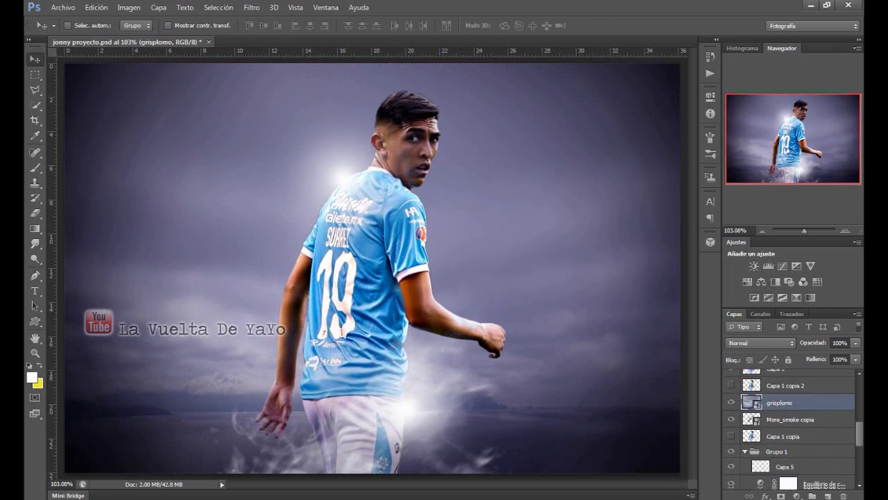
pyautogui.scroll(-1, 791, 430)
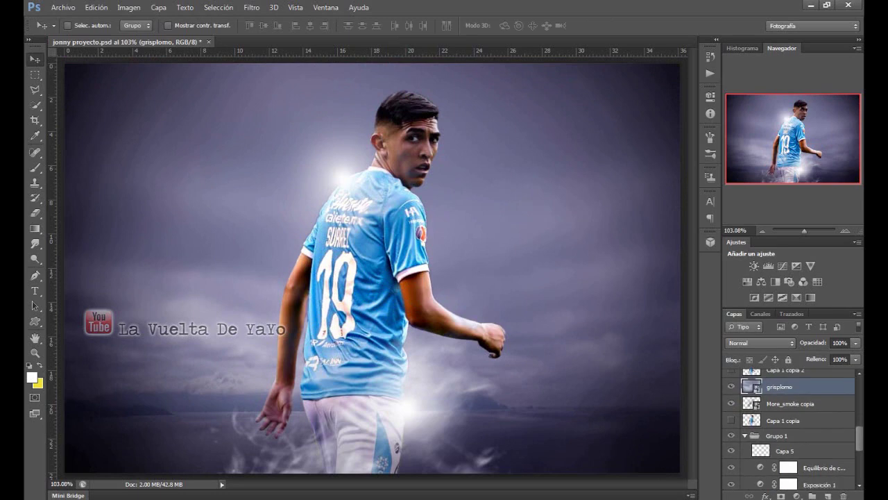
pyautogui.scroll(-2, 791, 430)
pyautogui.scroll(-2, 791, 430)
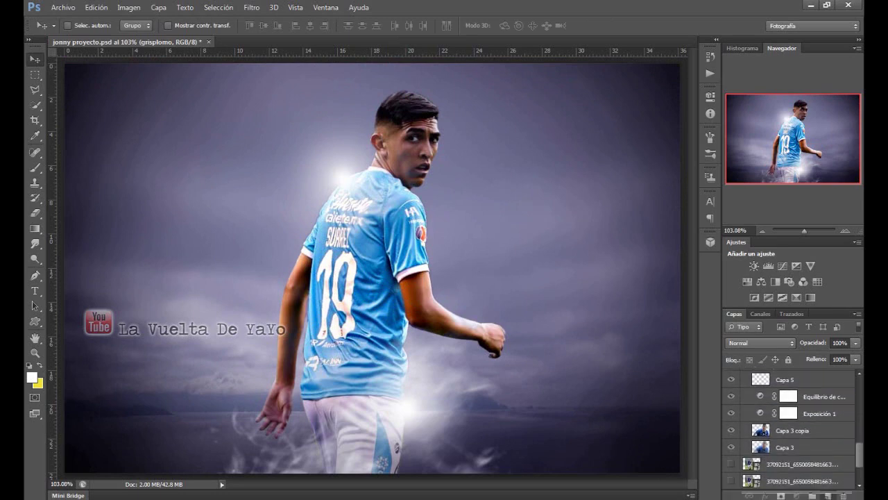
pyautogui.scroll(-3, 792, 430)
pyautogui.moveTo(784, 471)
pyautogui.mouseDown()
pyautogui.moveTo(748, 392)
pyautogui.moveTo(749, 416)
pyautogui.mouseUp()
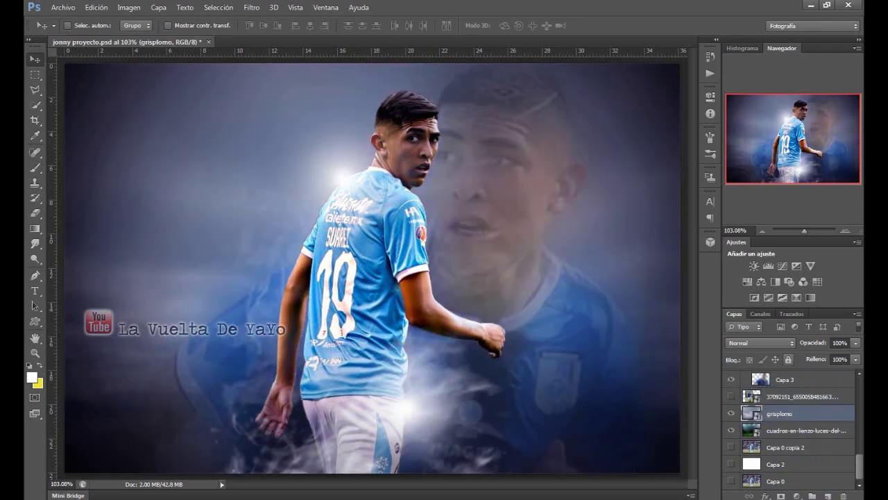
# Try grisplomo blend modes from Oscurecer through Superponer, settling on Luz fuerte.
pyautogui.click(762, 343)
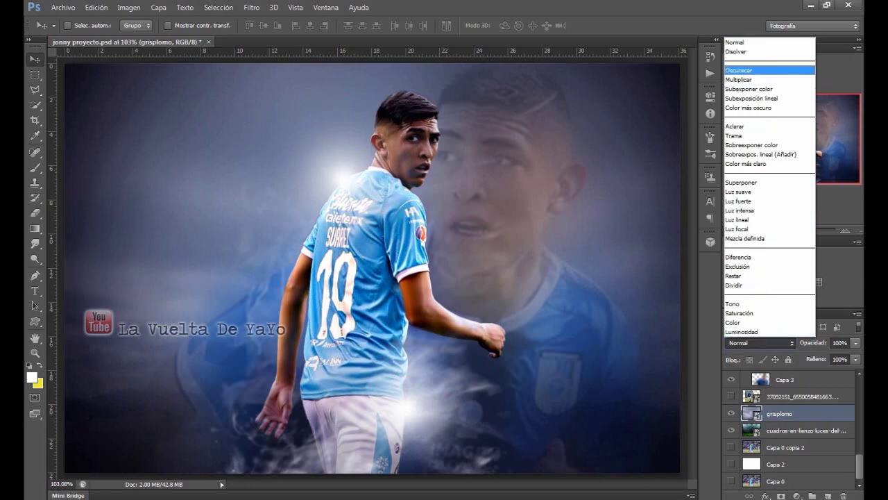
pyautogui.click(739, 70)
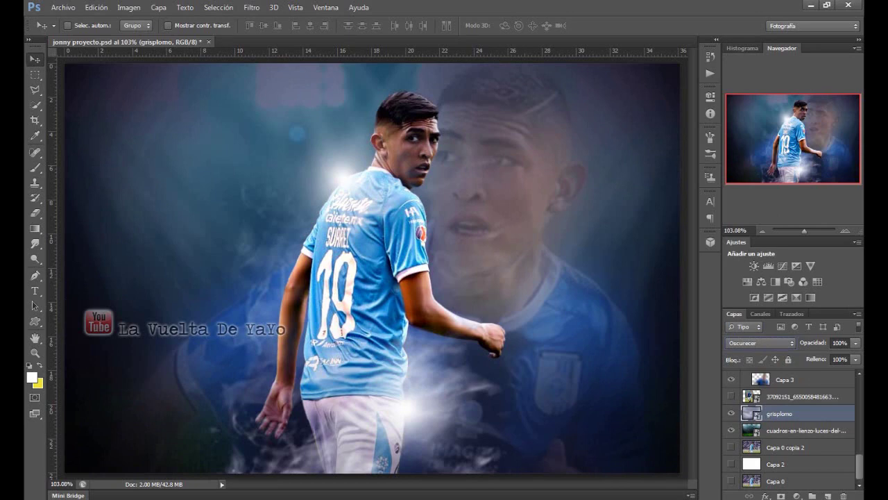
pyautogui.press('Down')
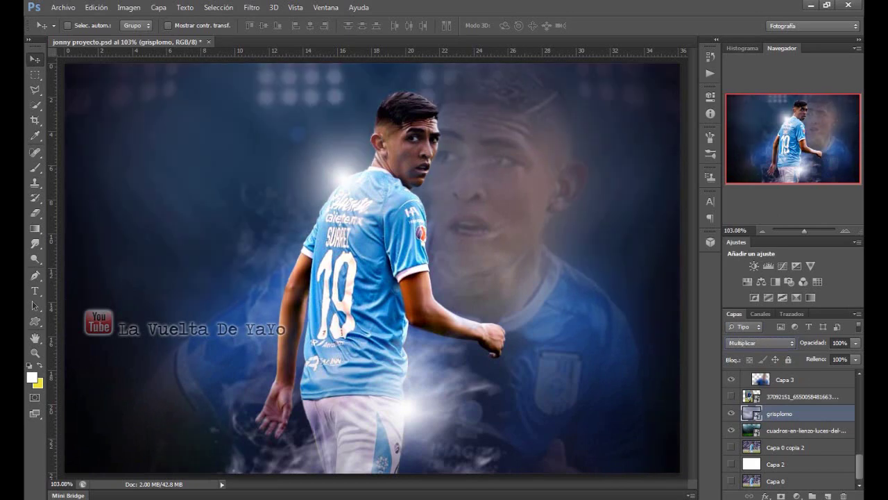
pyautogui.press('Down')
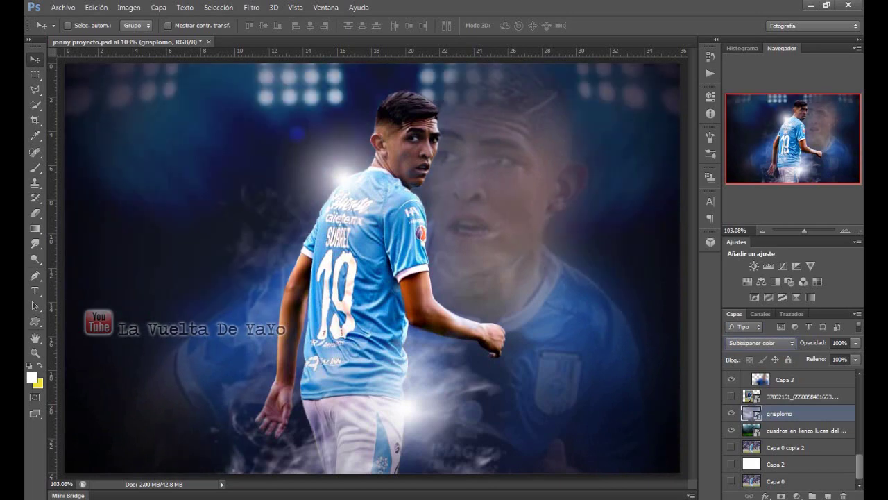
pyautogui.press('Down')
pyautogui.press('Down')
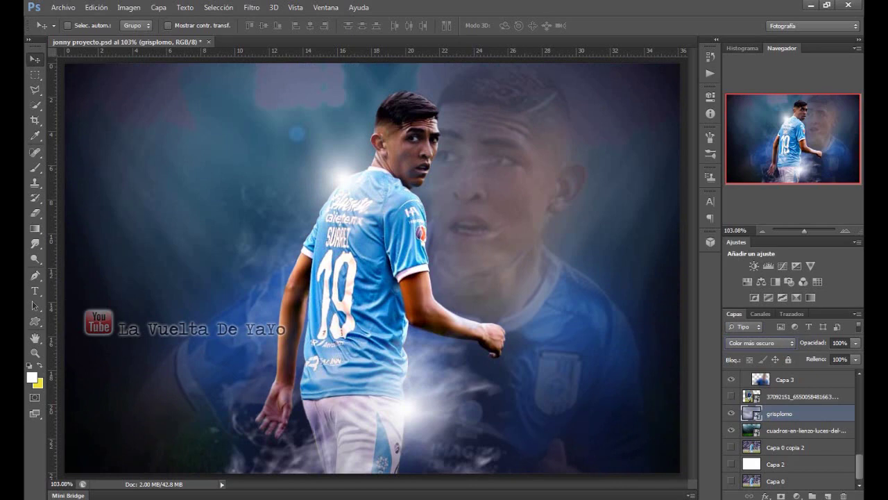
pyautogui.press('Down')
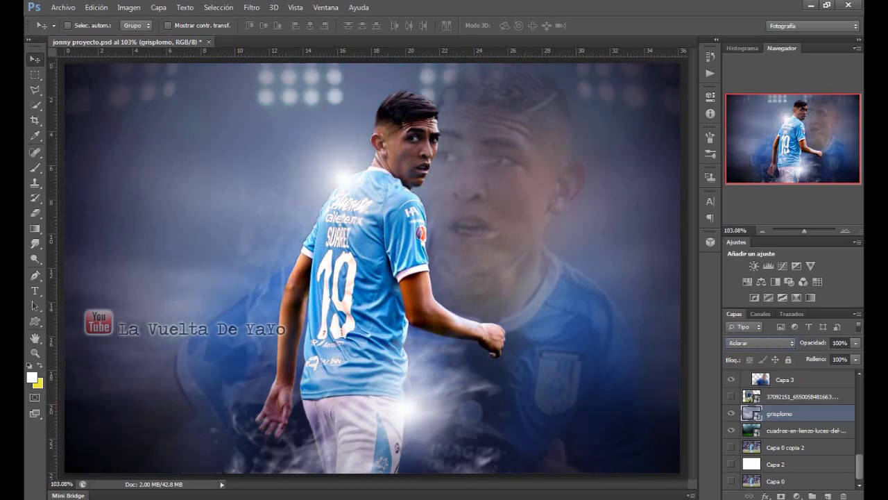
pyautogui.press('Down')
pyautogui.press('Down')
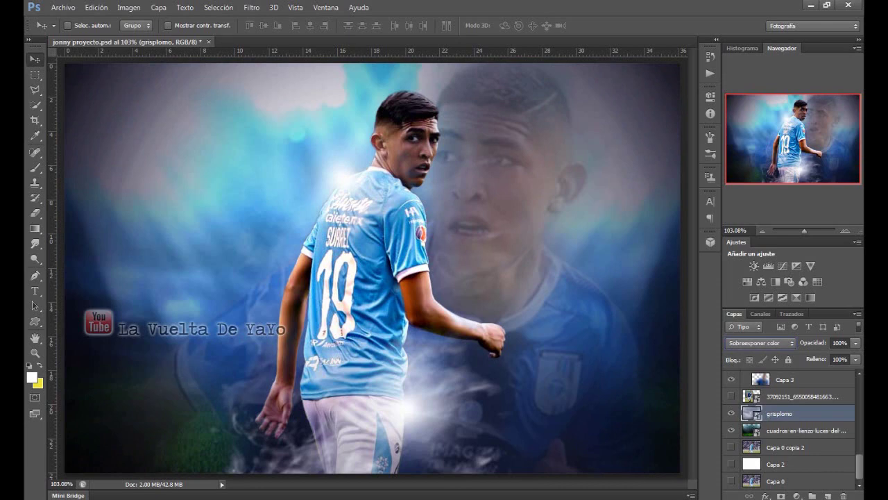
pyautogui.press('Down')
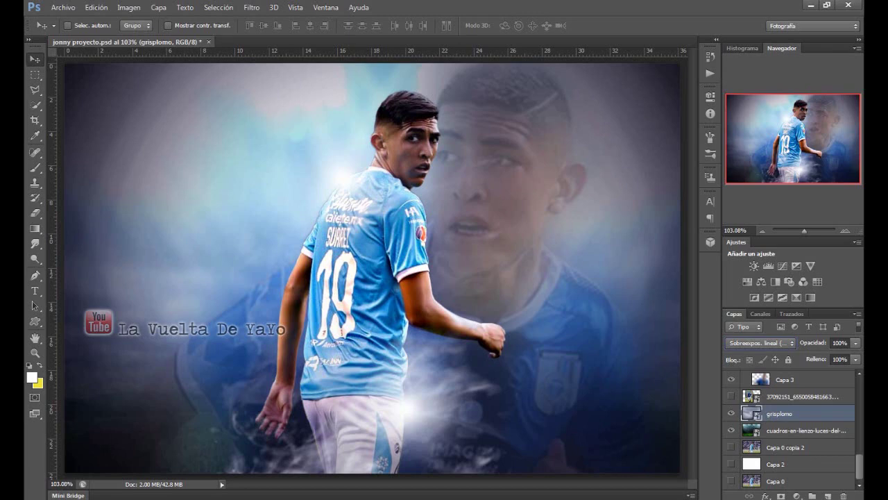
pyautogui.press('Down')
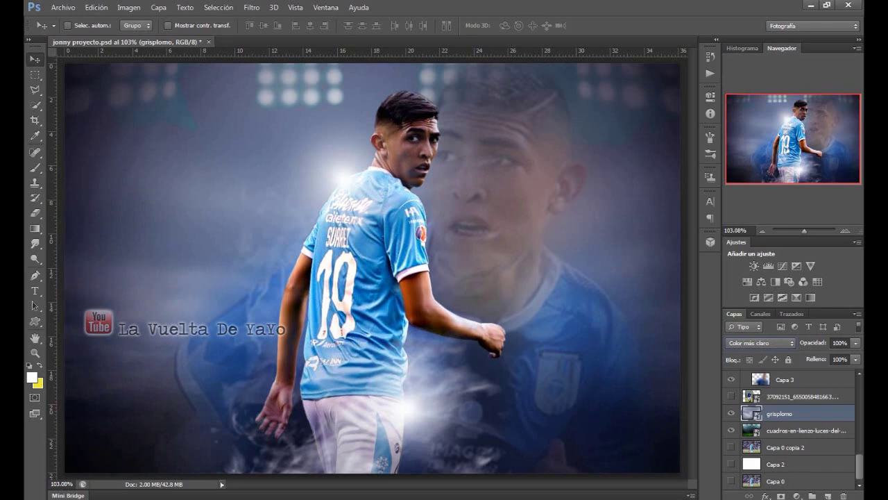
pyautogui.press('Down')
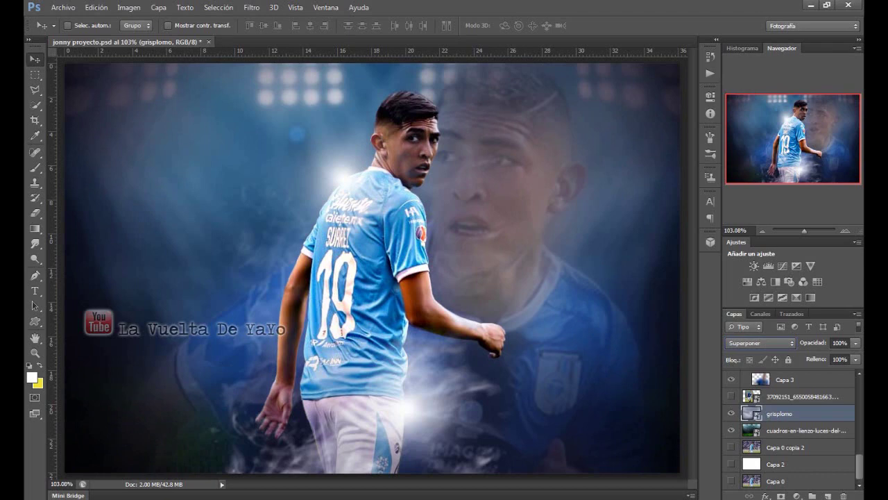
pyautogui.hotkey('shift', '+')
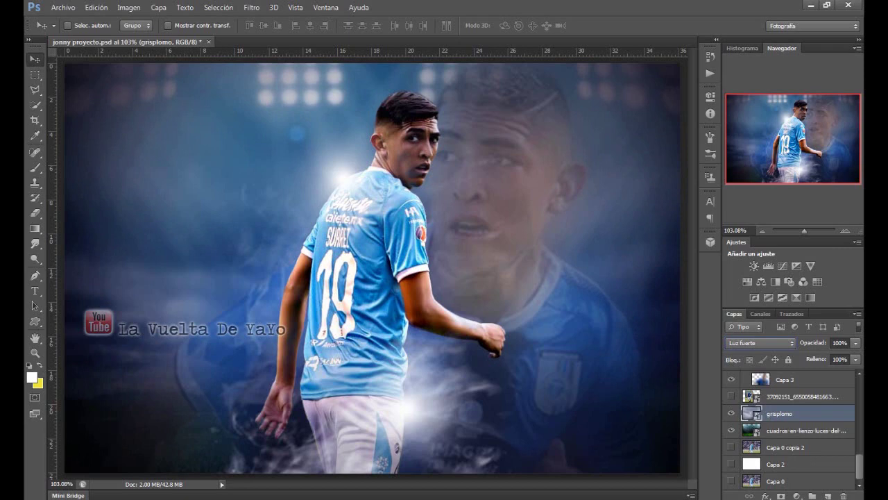
# Rasterize the grisplomo layer with the Eraser and set the eraser size to 453 px.
pyautogui.click(36, 213)
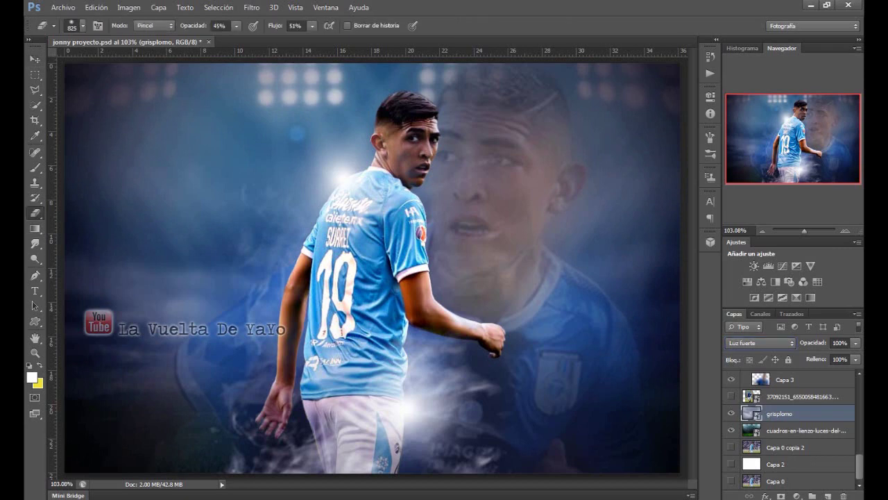
pyautogui.click(373, 268)
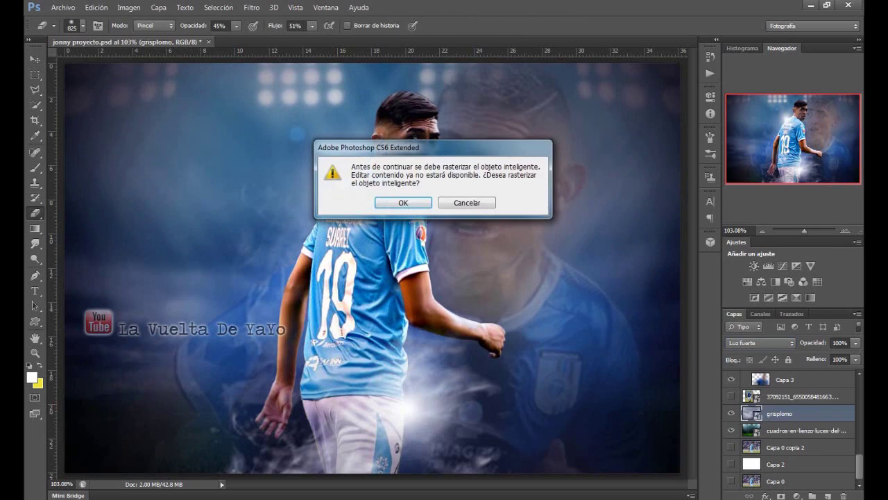
pyautogui.click(403, 202)
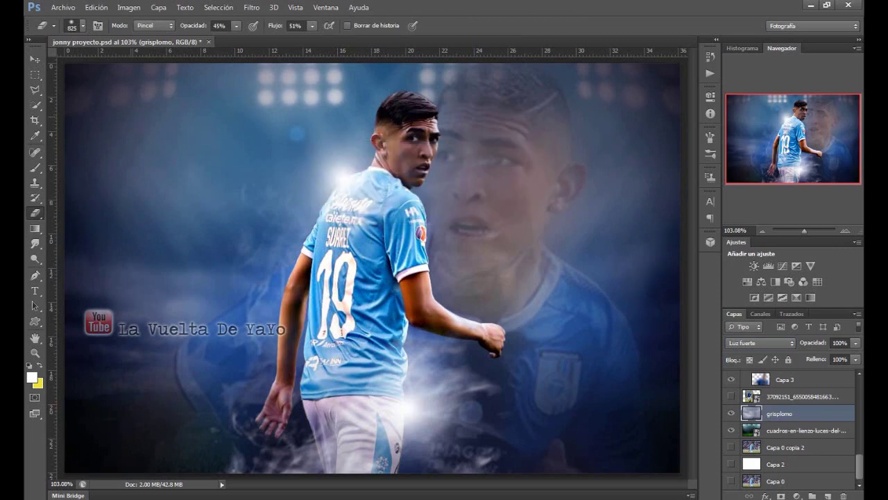
pyautogui.click(82, 26)
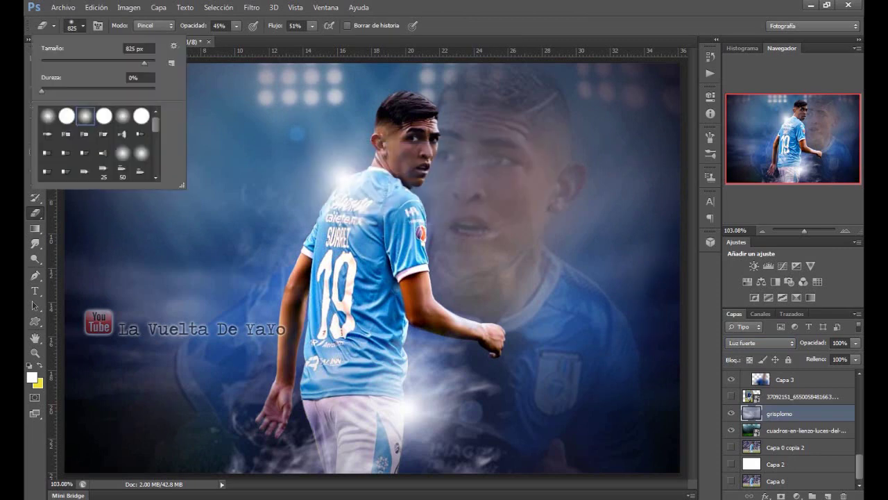
pyautogui.write('453')
pyautogui.press('Return')
pyautogui.press('Return')
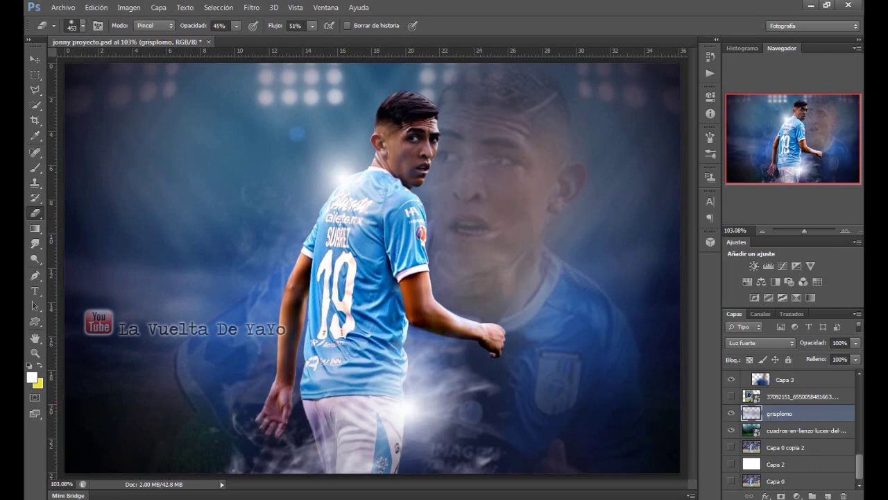
# Lower the grisplomo layer's fill from 96% down to 49%.
pyautogui.write('96')
pyautogui.press('Return')
pyautogui.press('Down')
pyautogui.press('Down')
pyautogui.press('Down')
pyautogui.press('Down')
pyautogui.press('Down')
pyautogui.press('Down')
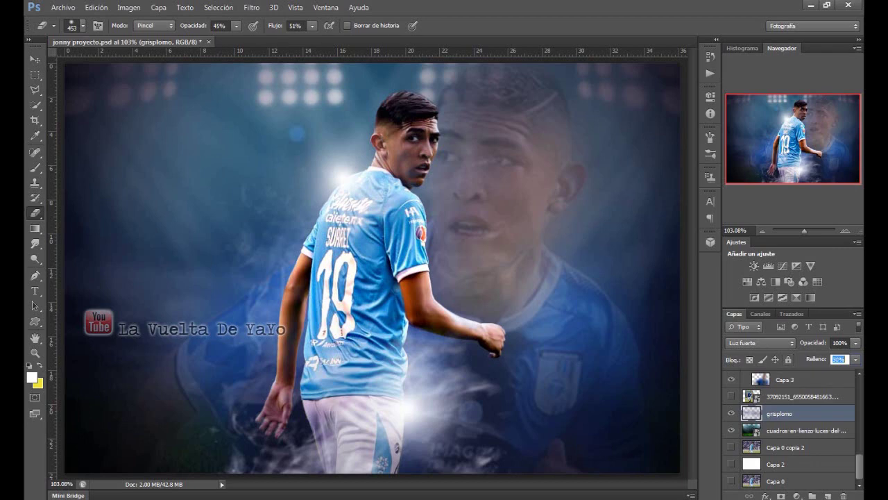
pyautogui.press('Down')
pyautogui.press('Down')
pyautogui.press('Down')
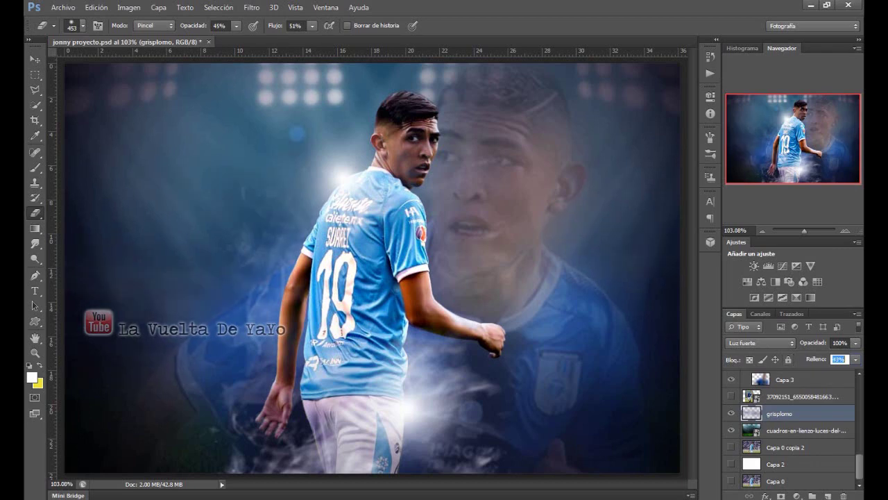
pyautogui.press('Up')
pyautogui.press('Up')
pyautogui.press('Up')
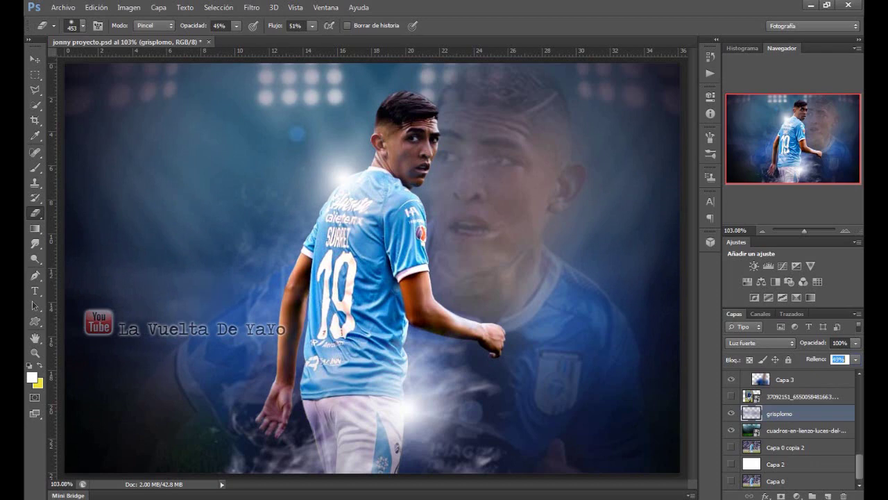
pyautogui.press('Return')
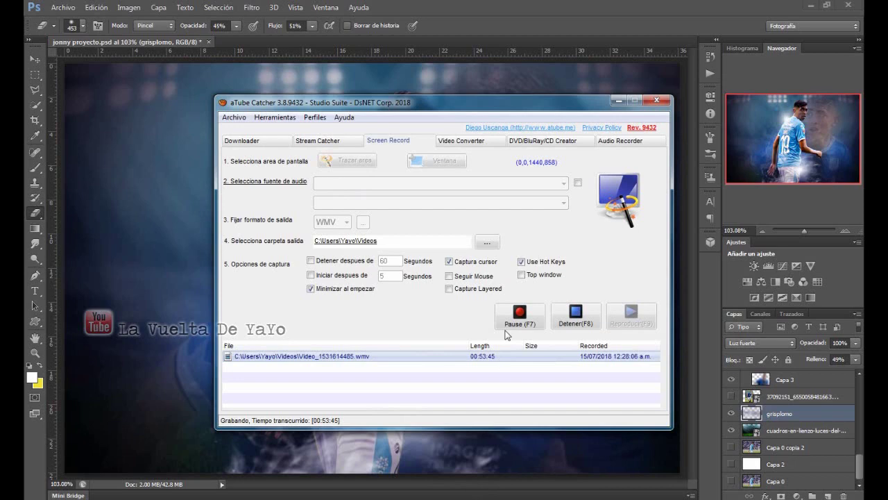
# Pick the 66 sparkle brush preset and enlarge it to about 226 px.
pyautogui.click(515, 313)
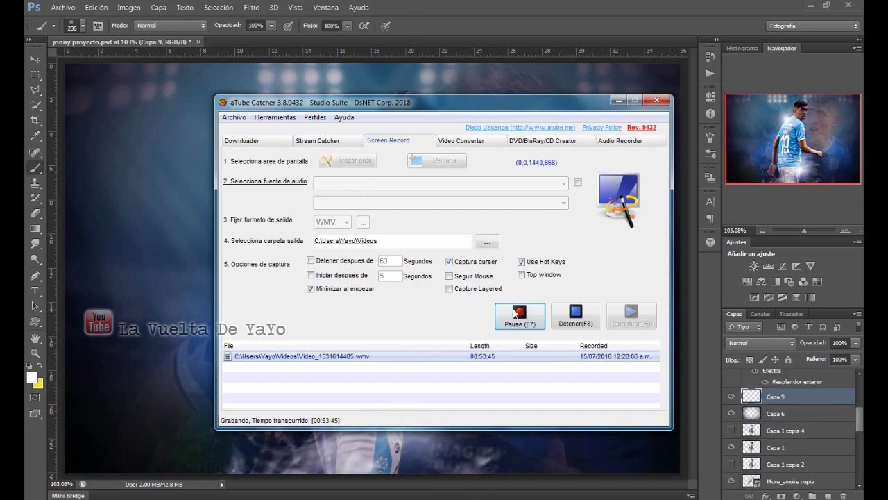
pyautogui.click(618, 101)
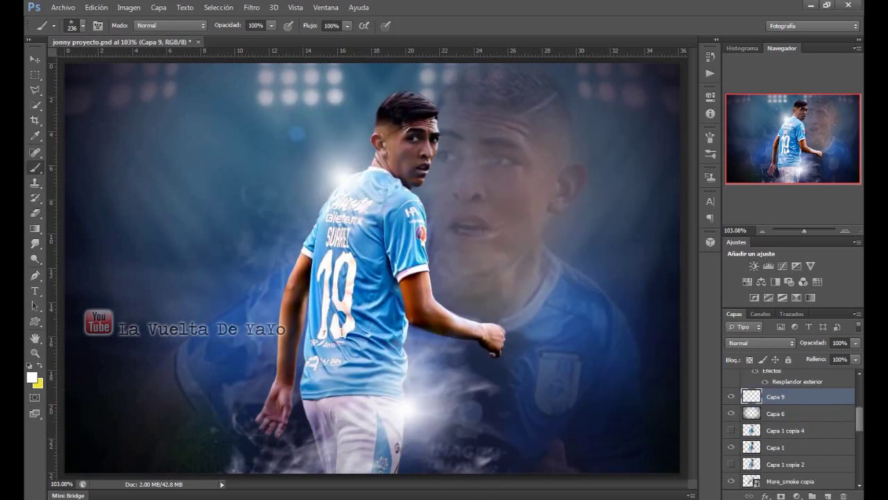
pyautogui.click(83, 26)
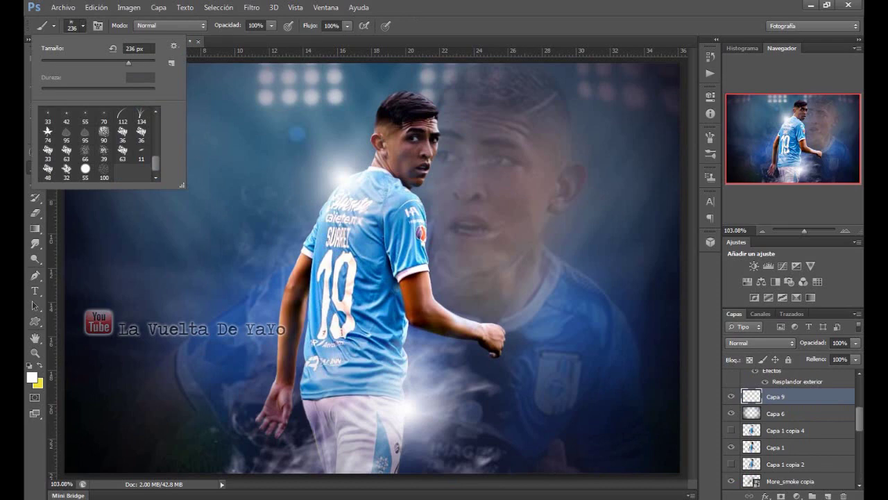
pyautogui.click(104, 153)
pyautogui.moveTo(63, 63); pyautogui.dragTo(129, 62)
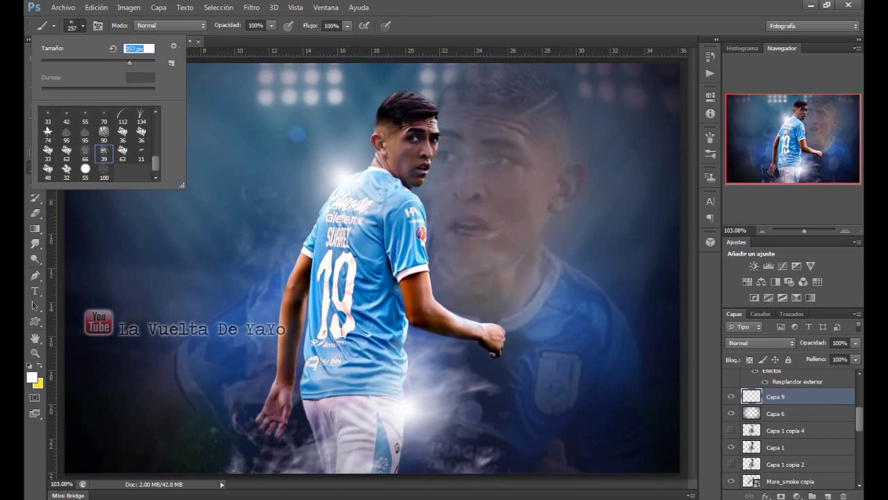
pyautogui.click(85, 150)
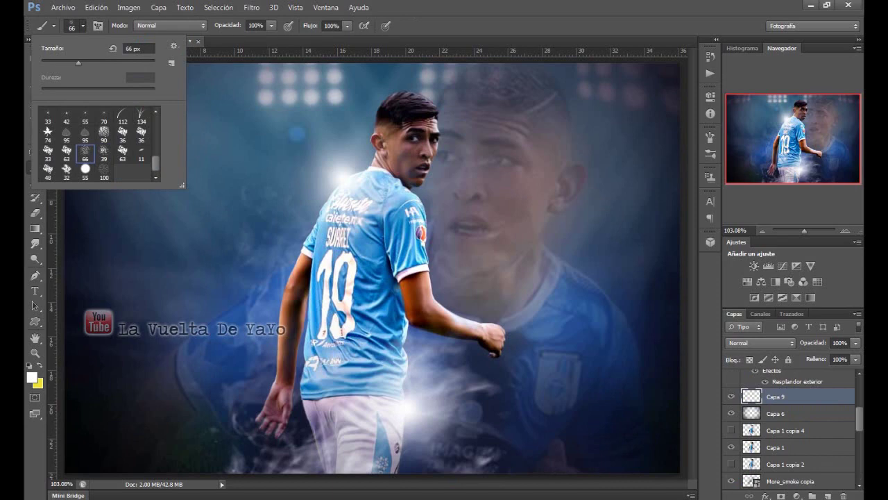
pyautogui.moveTo(77, 62); pyautogui.dragTo(119, 62)
pyautogui.moveTo(120, 62); pyautogui.dragTo(128, 63)
pyautogui.press('Return')
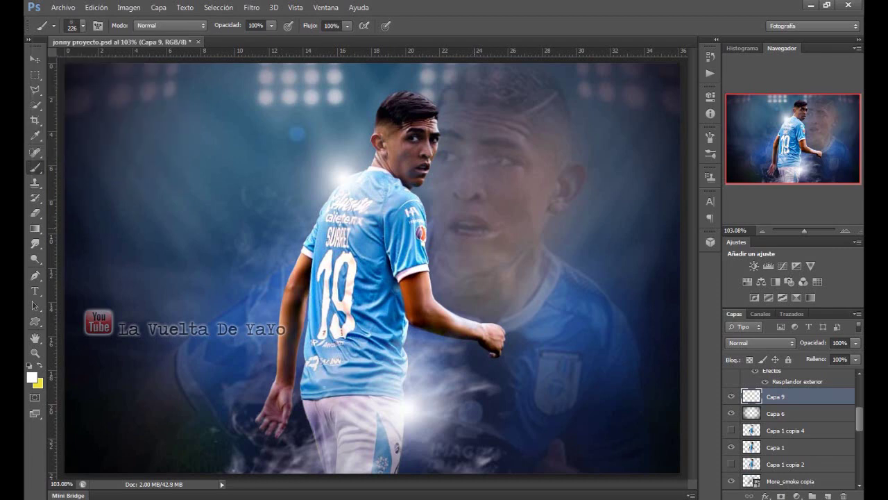
# Dab sparkles on the ghost face's mouth, undoing a stray dab left of the player.
pyautogui.click(472, 227)
pyautogui.click(109, 150)
pyautogui.click(97, 7)
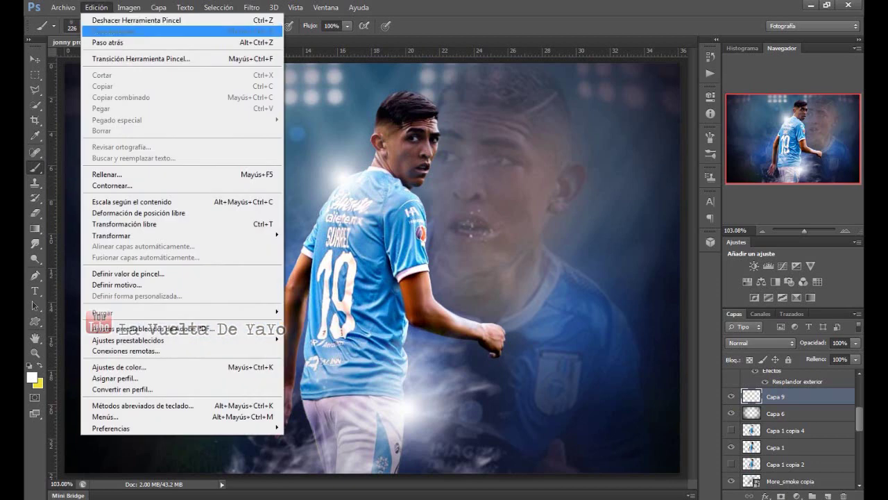
pyautogui.click(111, 43)
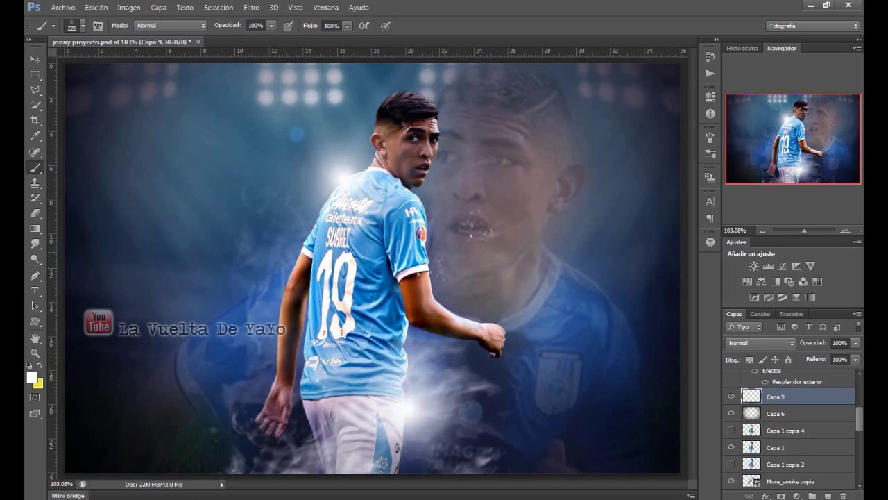
# Sprinkle more sparkles near the mouth and through the smoke around the player's legs.
pyautogui.click(449, 249)
pyautogui.click(239, 359)
pyautogui.click(281, 361)
pyautogui.click(177, 392)
pyautogui.click(219, 385)
# Add a new layer above Capa 9 and set a soft brush to 277 px.
pyautogui.click(828, 496)
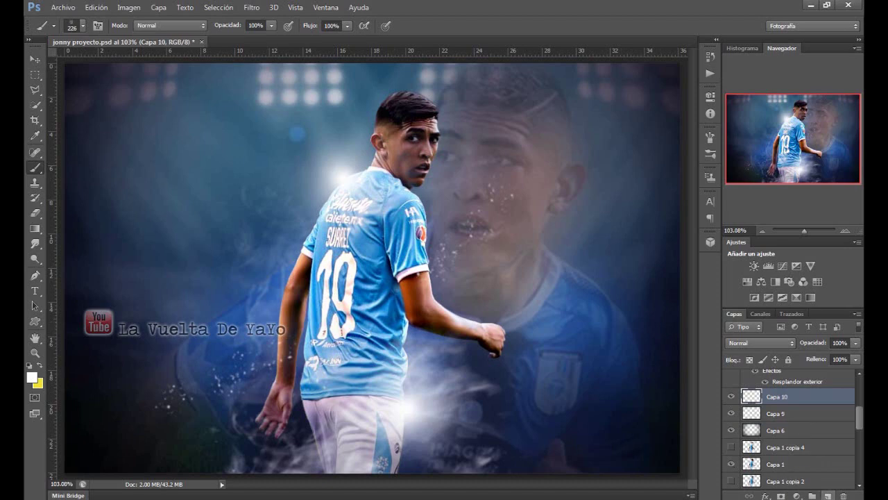
pyautogui.click(82, 25)
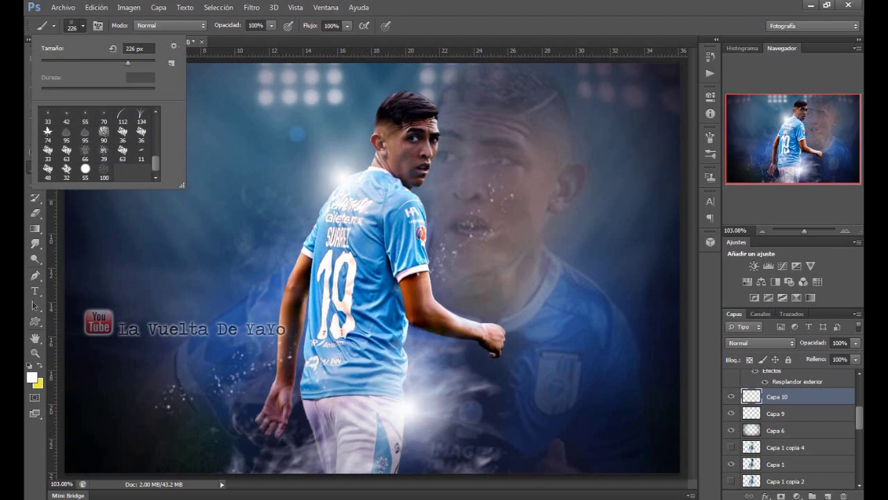
pyautogui.scroll(2, 98, 144)
pyautogui.scroll(2, 97, 144)
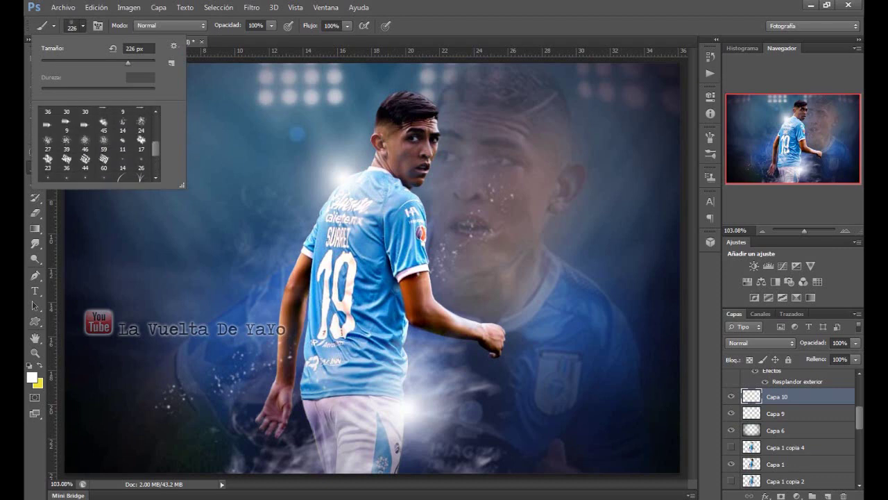
pyautogui.click(141, 142)
pyautogui.write('172')
pyautogui.press('Return')
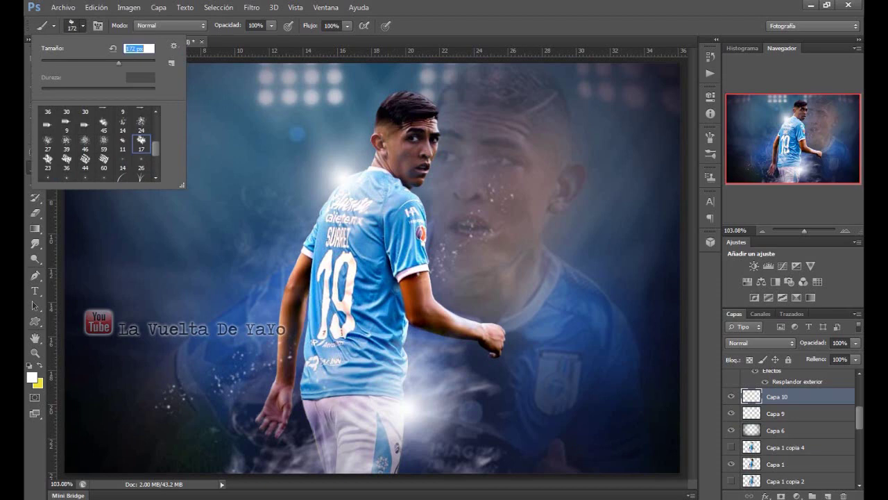
pyautogui.click(140, 124)
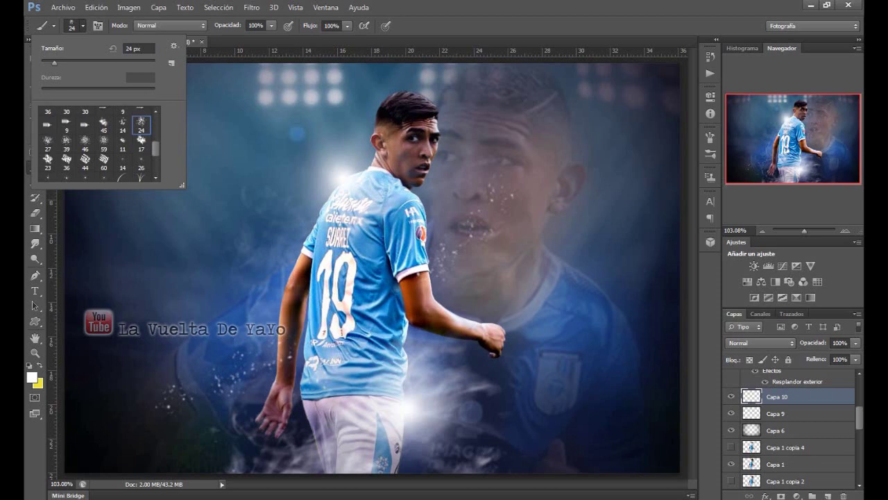
pyautogui.write('277')
pyautogui.press('Return')
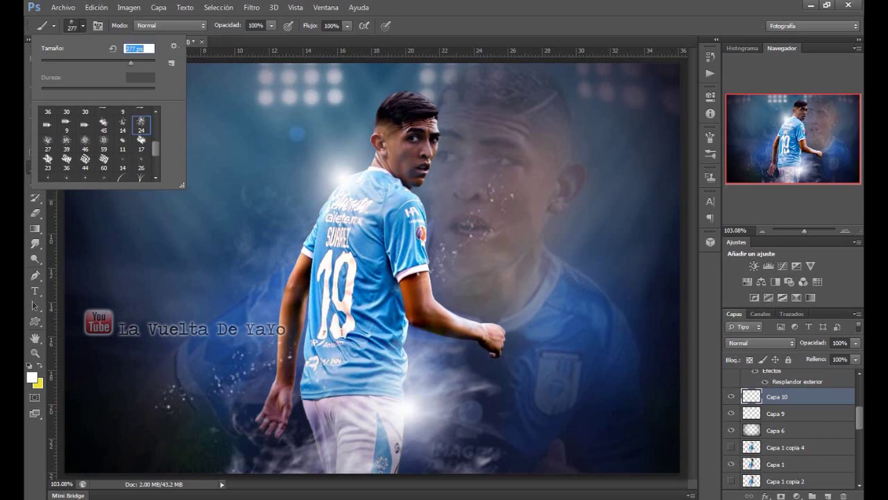
# Paint a large white diagonal stroke, then undo it with Edit > Step Backward.
pyautogui.click(82, 26)
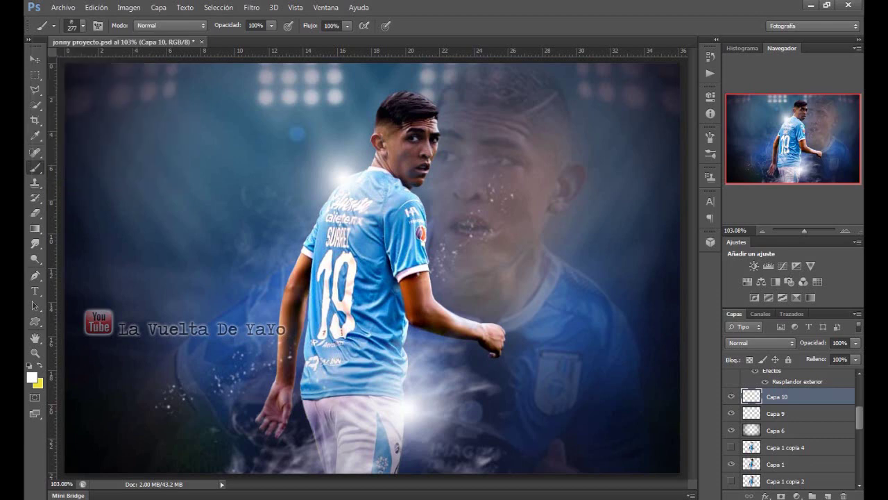
pyautogui.moveTo(77, 59); pyautogui.dragTo(305, 271)
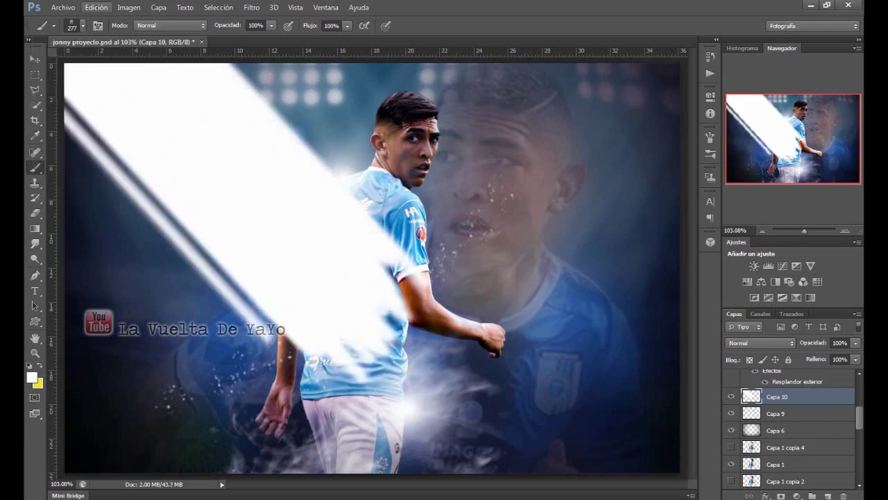
pyautogui.click(96, 7)
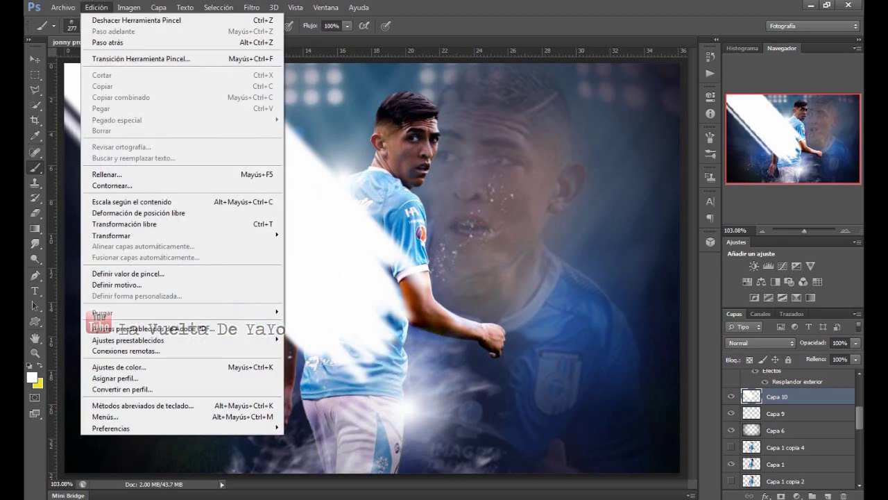
pyautogui.click(108, 42)
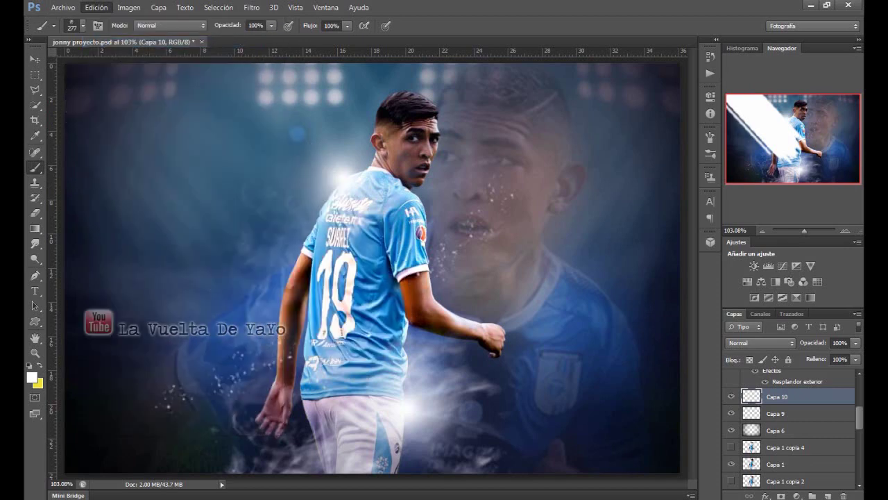
# Set the brush to the 24 px preset at 257 px and step back one more action.
pyautogui.click(83, 25)
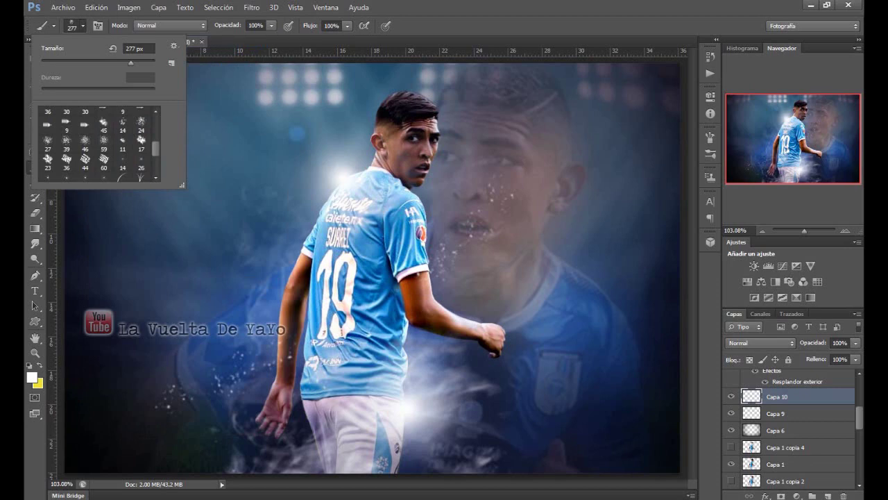
pyautogui.click(141, 125)
pyautogui.write('257')
pyautogui.press('Return')
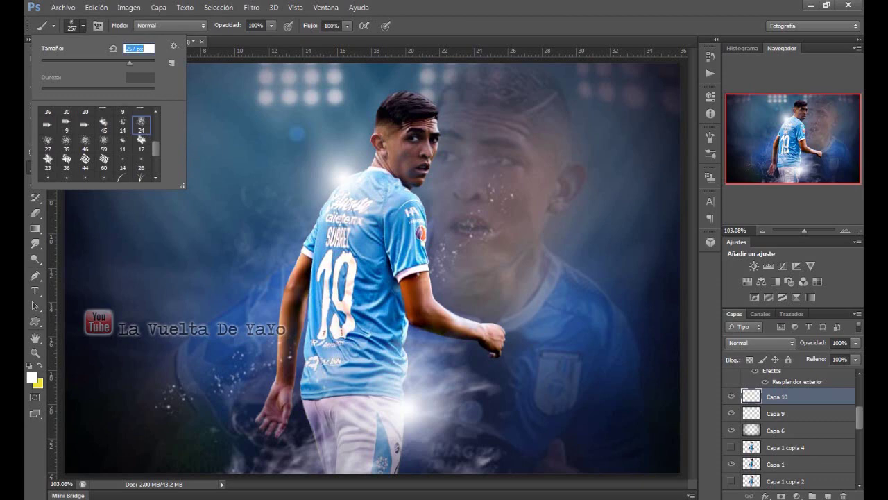
pyautogui.press('Return')
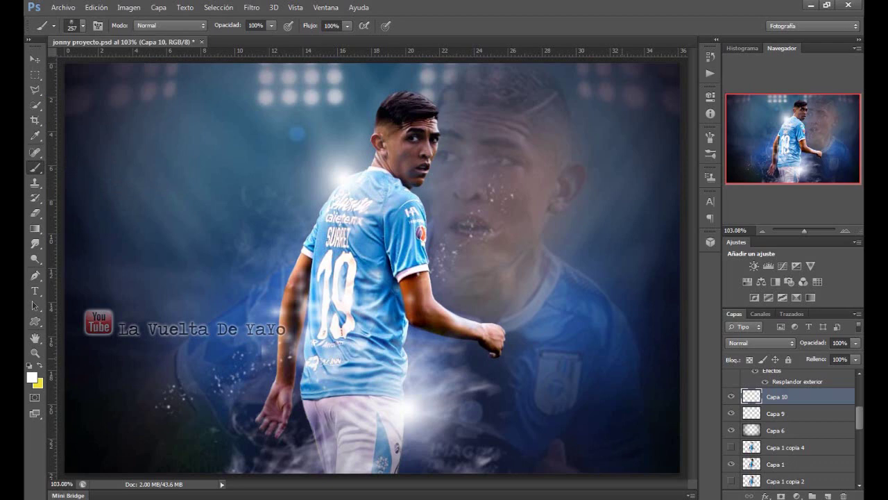
pyautogui.click(97, 7)
pyautogui.click(111, 42)
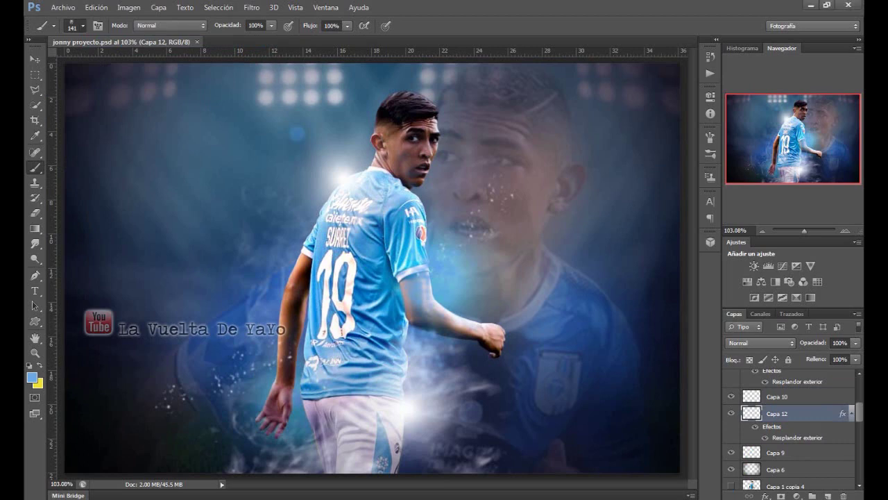
# Dab a soft blue glow near the player's forearm, then step back to undo it.
pyautogui.click(83, 25)
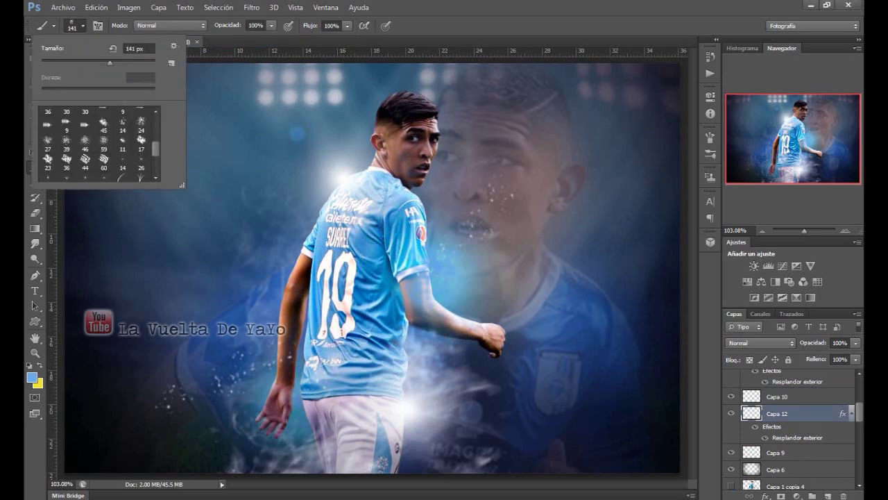
pyautogui.scroll(1, 97, 142)
pyautogui.press('Escape')
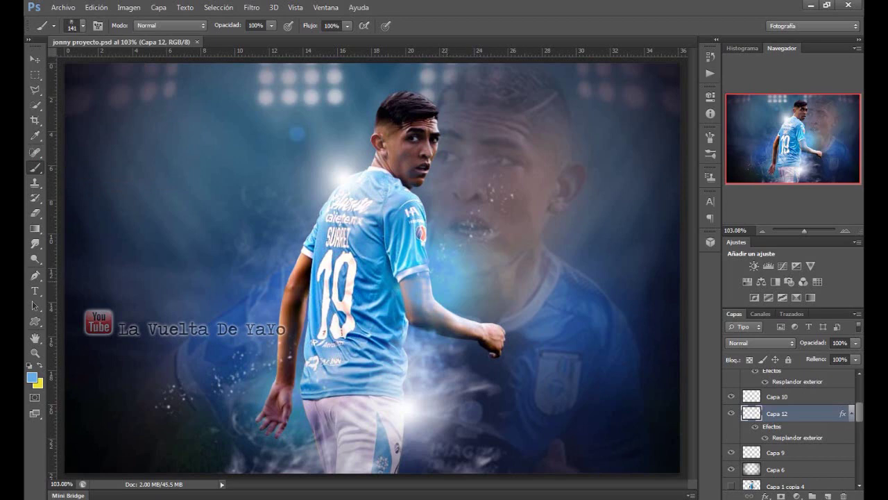
pyautogui.click(477, 276)
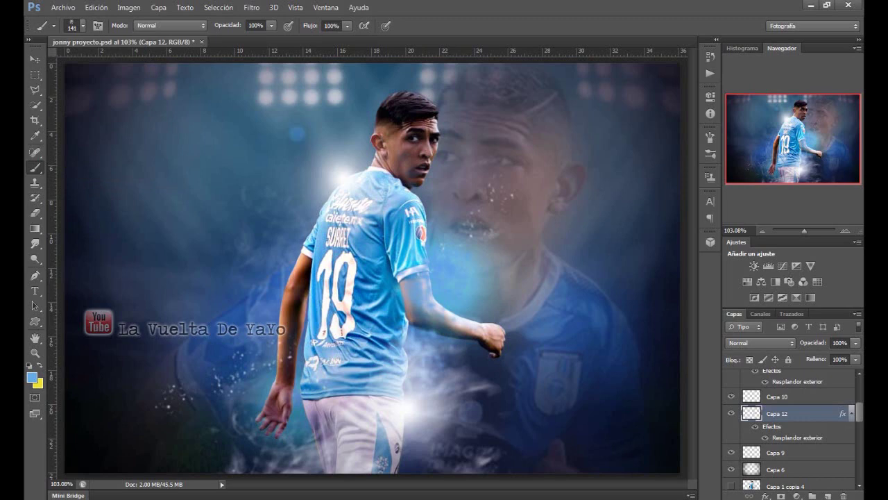
pyautogui.click(96, 7)
pyautogui.click(159, 42)
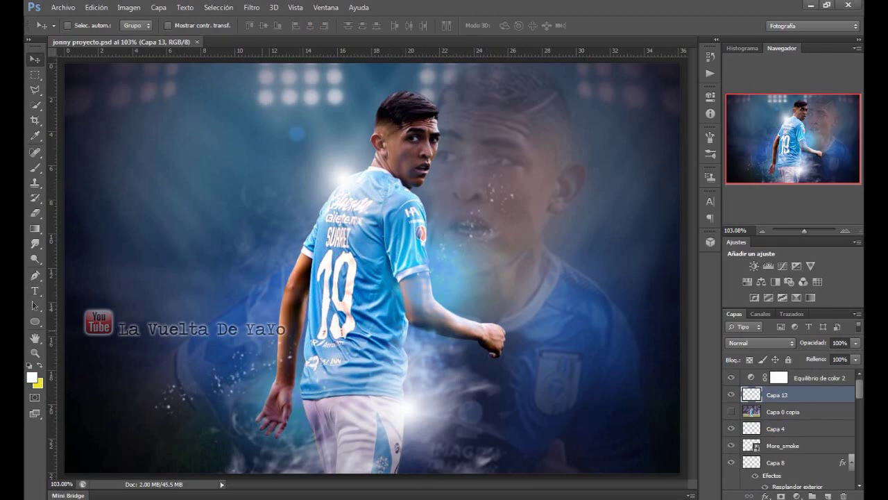
# Type JONATHAN near the poster's bottom-left and try the Microsoft Tai Le font.
pyautogui.click(35, 290)
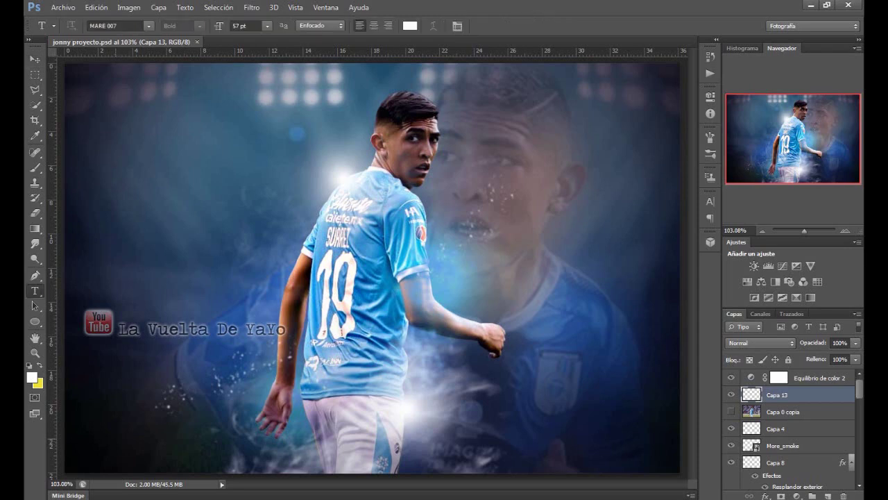
pyautogui.click(115, 437)
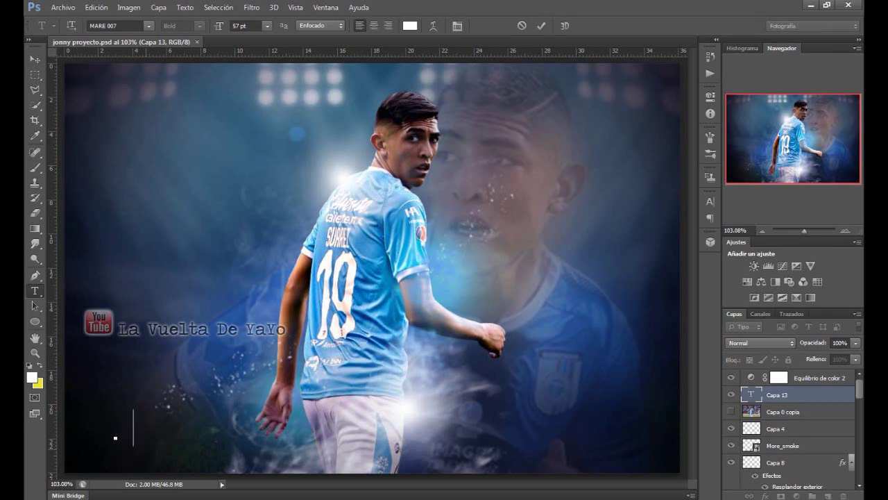
pyautogui.write('J')
pyautogui.write('O')
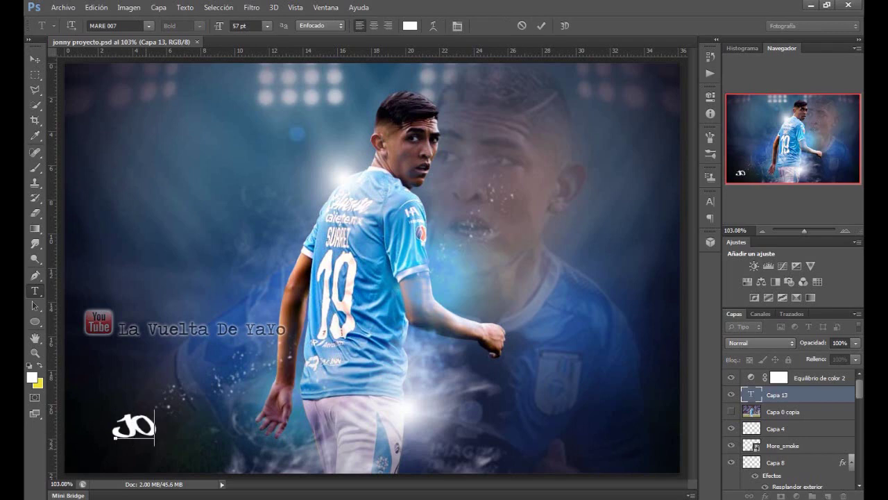
pyautogui.write('NATHAN')
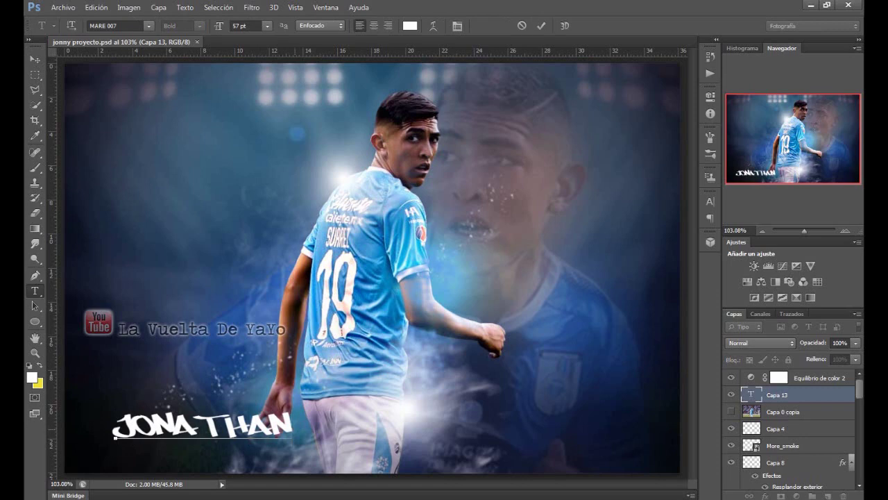
pyautogui.moveTo(292, 427); pyautogui.dragTo(115, 427)
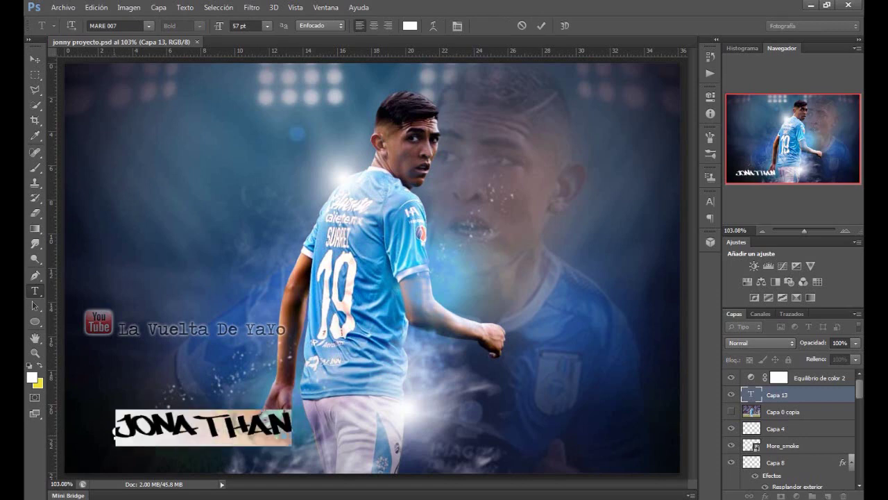
pyautogui.click(148, 26)
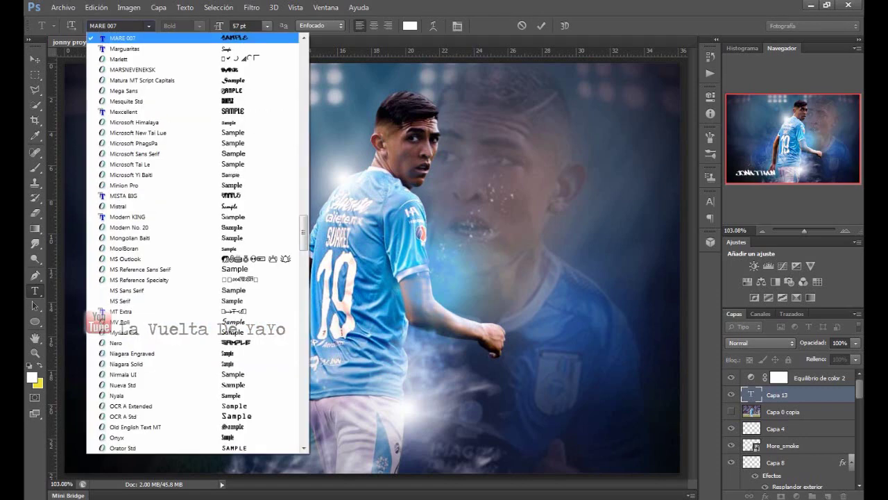
pyautogui.press('Down')
pyautogui.press('Down')
pyautogui.press('Down')
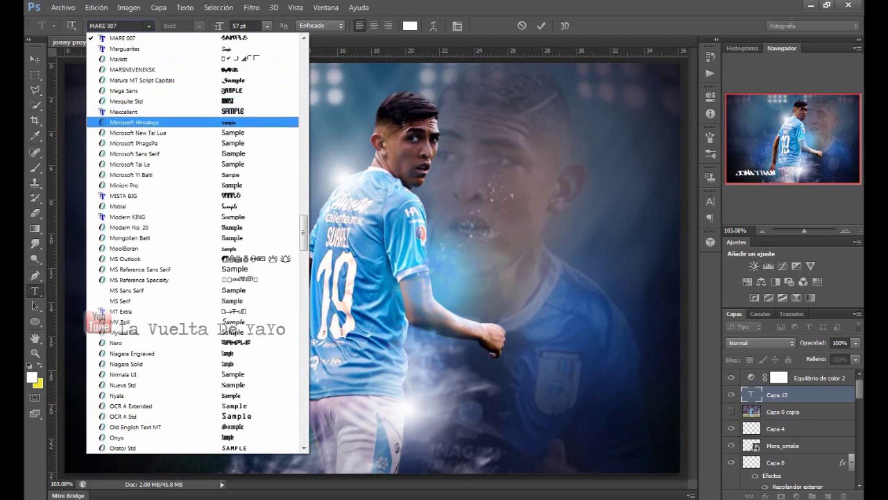
pyautogui.press('Down')
pyautogui.press('Down')
pyautogui.press('Down')
pyautogui.press('Return')
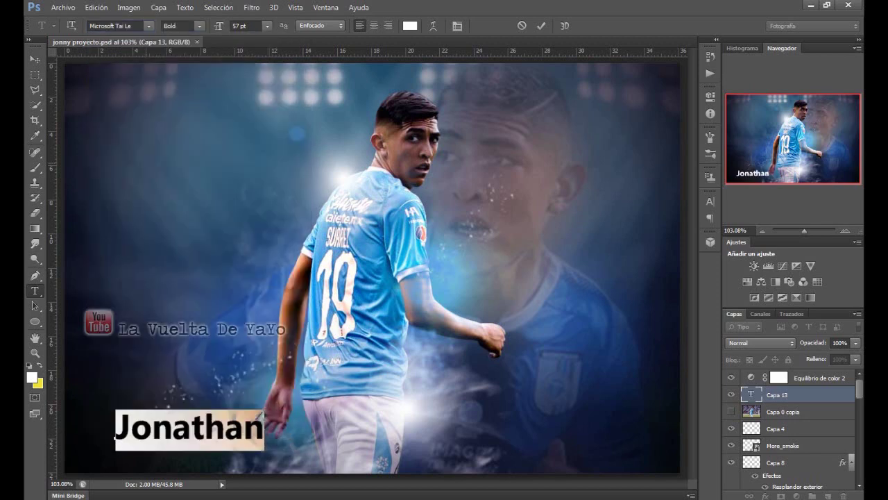
pyautogui.click(260, 416)
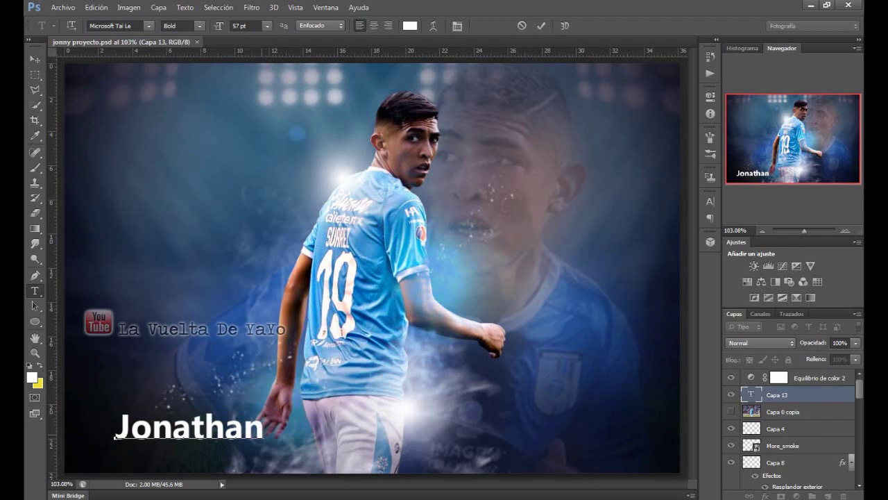
# Change the name's font to MISTA BIG, then to Nero.
pyautogui.moveTo(264, 434); pyautogui.dragTo(116, 434)
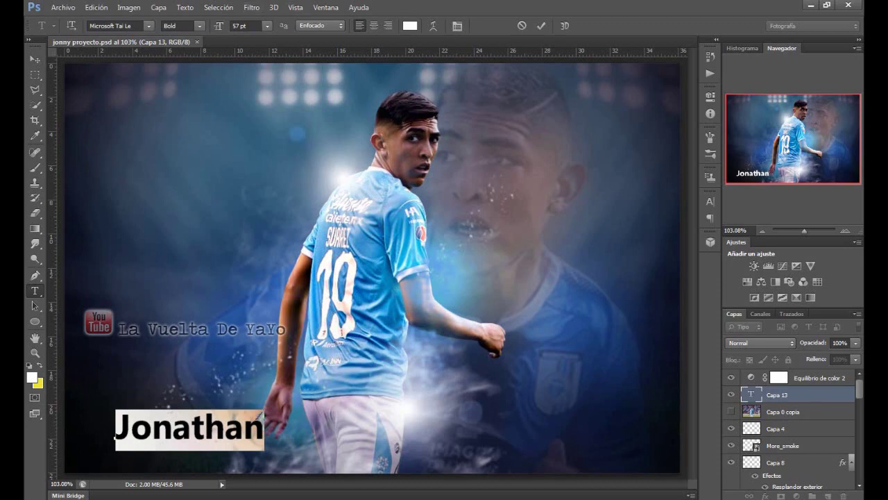
pyautogui.click(149, 25)
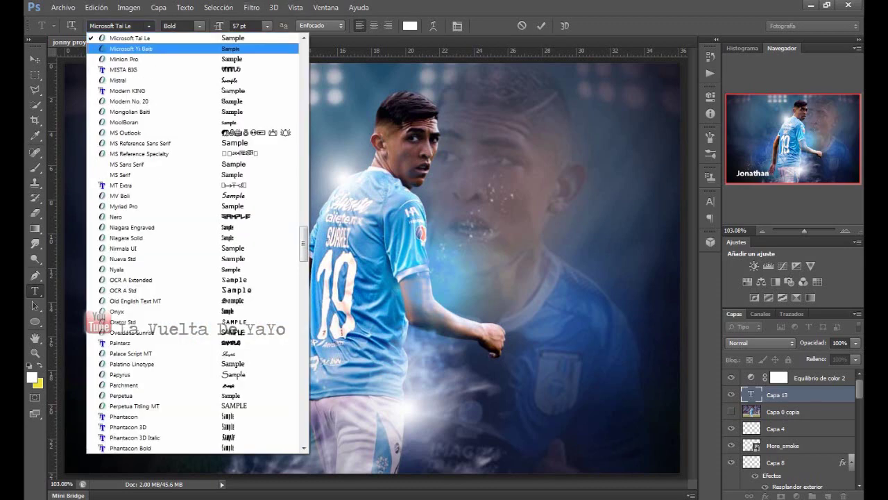
pyautogui.press('Down')
pyautogui.press('Return')
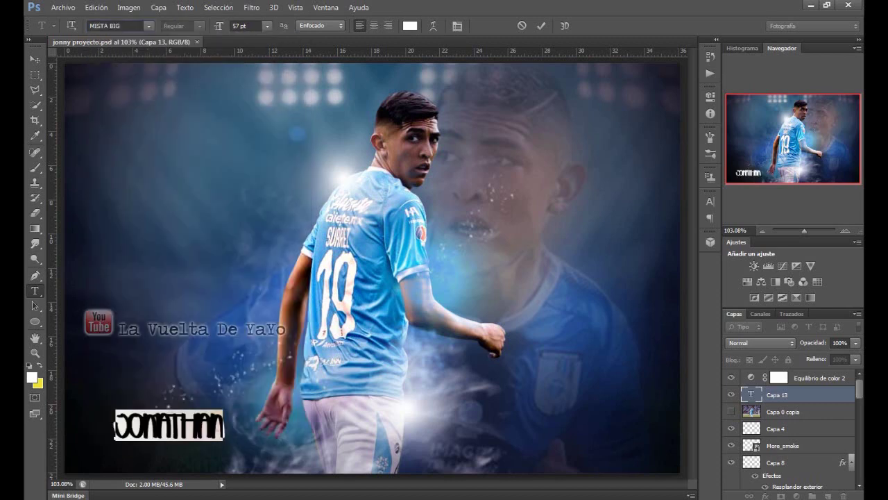
pyautogui.click(149, 26)
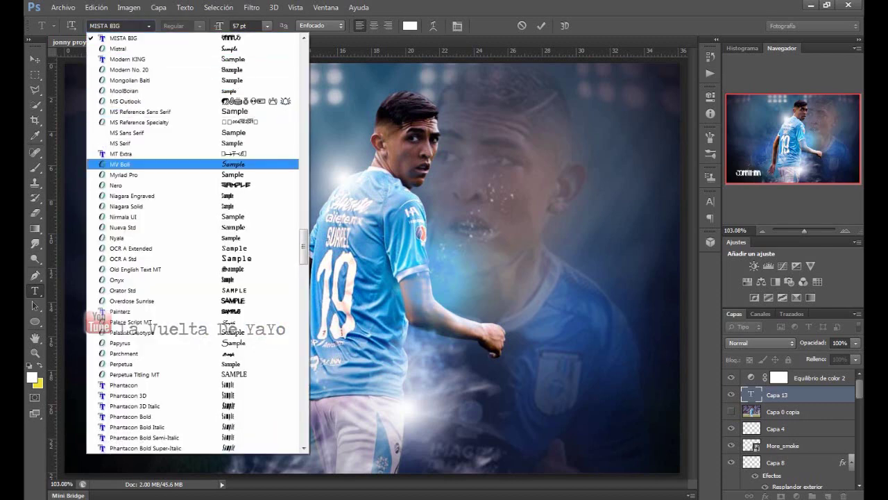
pyautogui.press('Return')
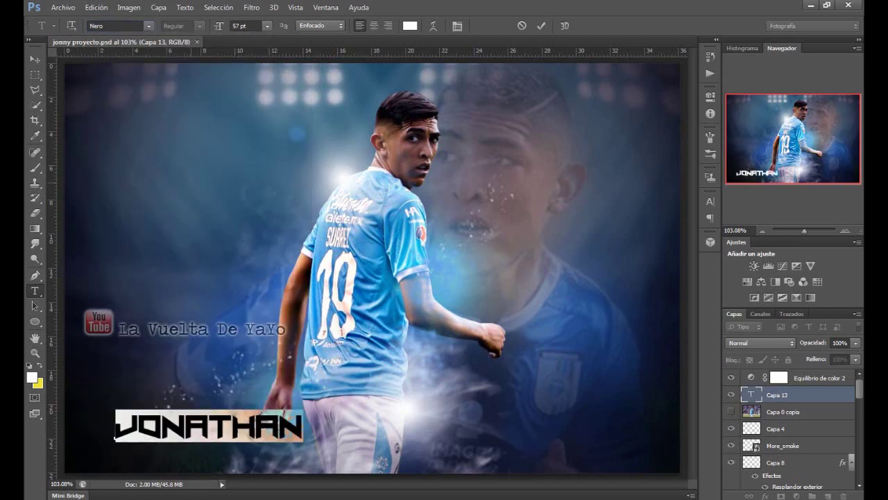
# Adjust the JONATHAN text size up to 65 pt and settle on 61 pt.
pyautogui.press('Up')
pyautogui.press('Up')
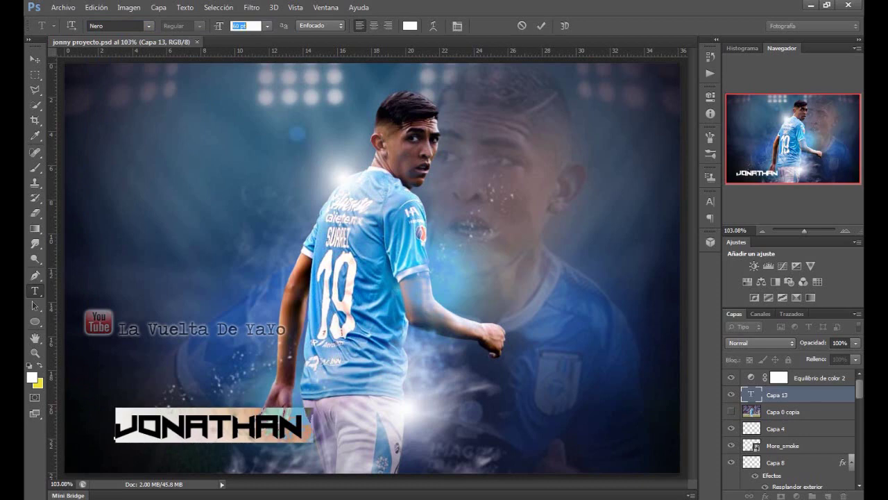
pyautogui.press('Up')
pyautogui.press('Up')
pyautogui.press('Up')
pyautogui.press('Up')
pyautogui.press('Up')
pyautogui.press('Up')
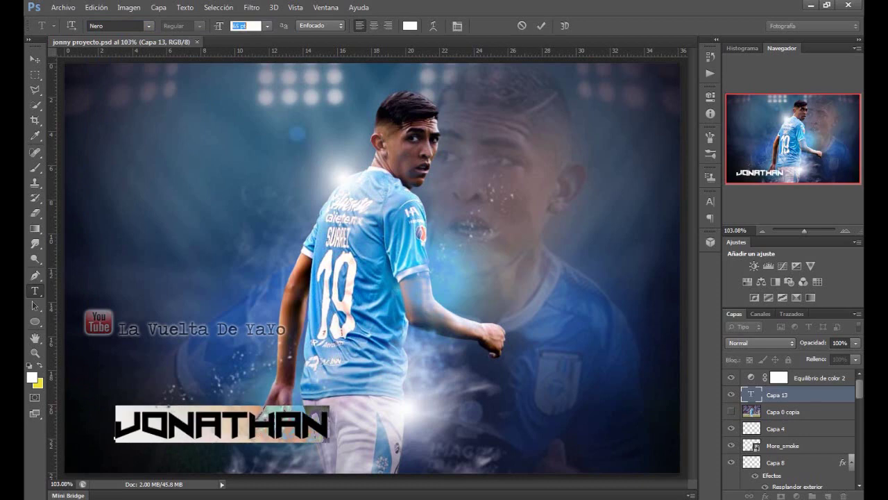
pyautogui.press('Down')
pyautogui.press('Down')
pyautogui.press('Down')
pyautogui.press('Down')
pyautogui.press('Down')
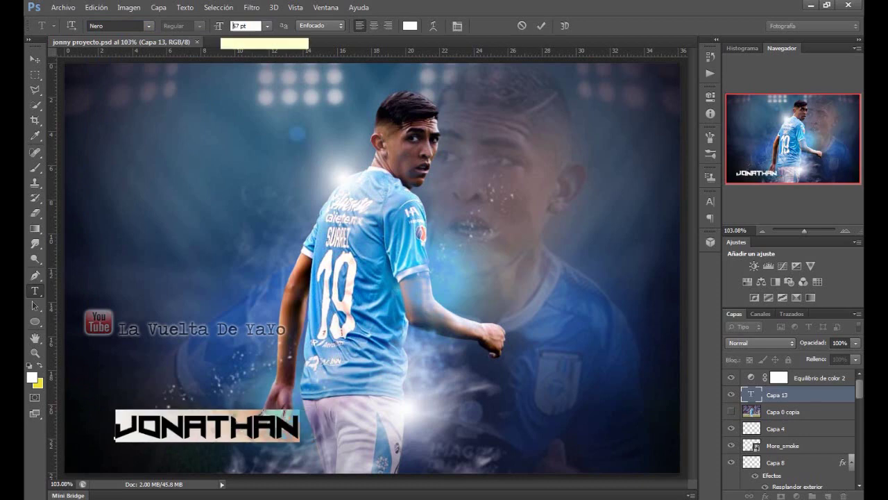
pyautogui.press('Up')
pyautogui.press('Up')
pyautogui.press('Up')
pyautogui.press('Up')
pyautogui.press('Up')
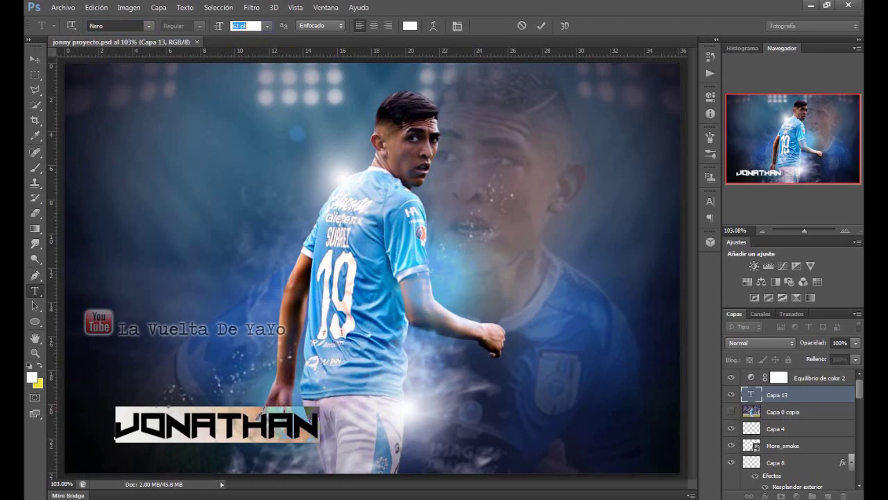
pyautogui.press('Down')
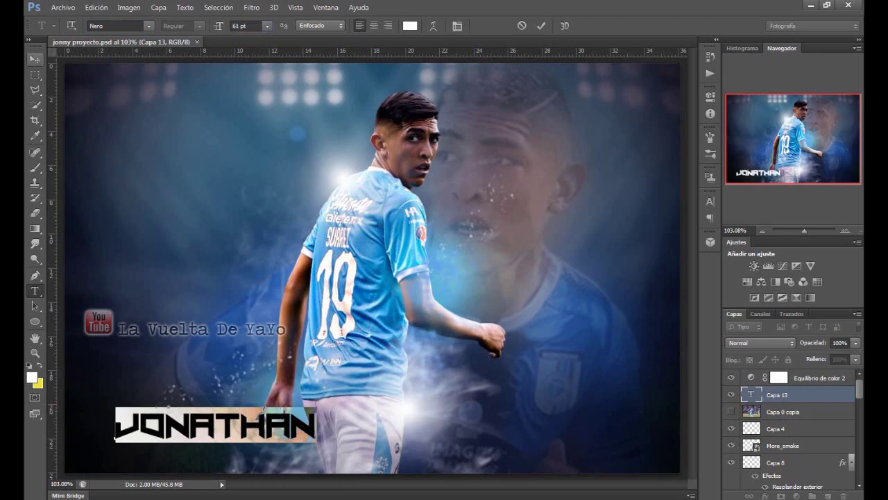
# Commit the JONATHAN text and drag it to the upper left beside the player's head.
pyautogui.click(35, 59)
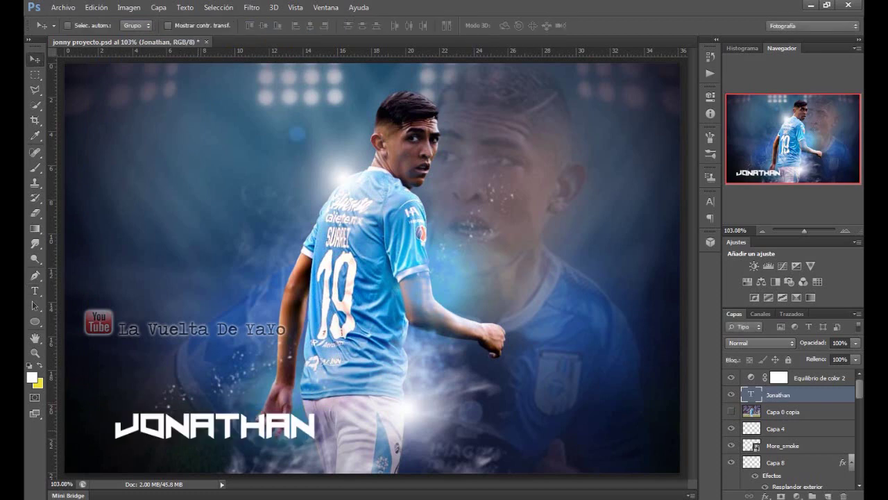
pyautogui.moveTo(206, 424); pyautogui.dragTo(347, 427)
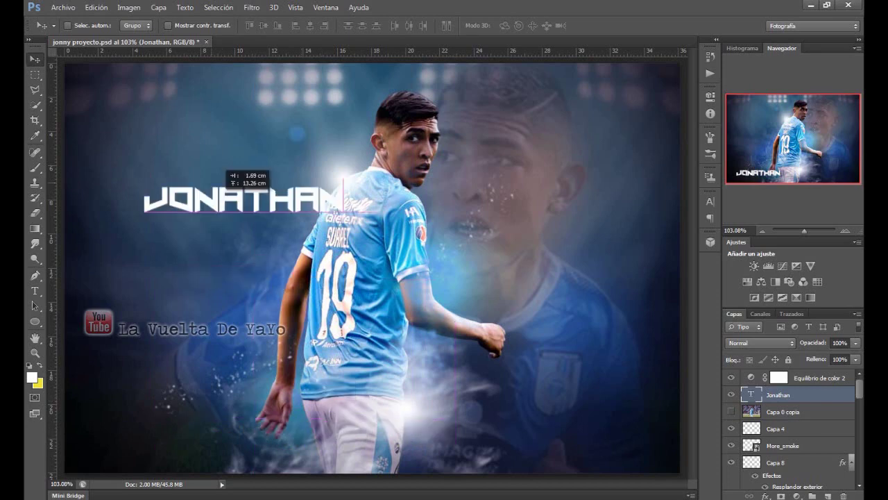
pyautogui.moveTo(347, 427)
pyautogui.mouseDown()
pyautogui.moveTo(249, 81)
pyautogui.moveTo(271, 82)
pyautogui.mouseUp()
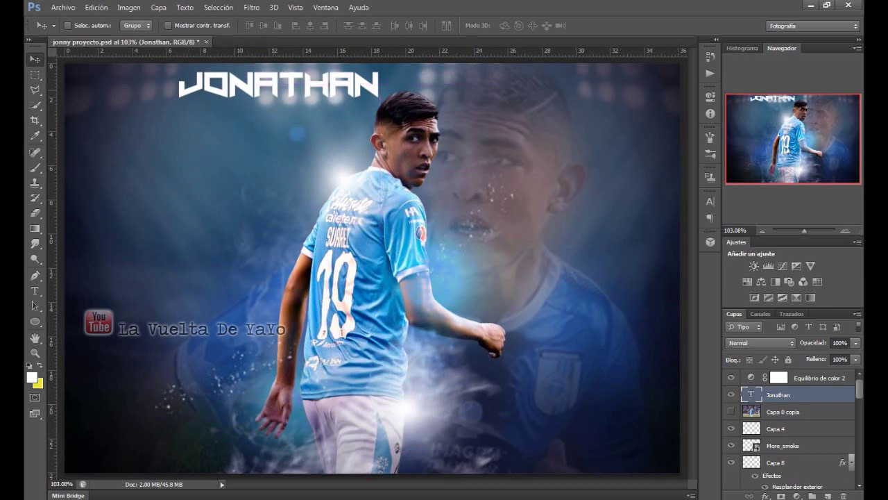
pyautogui.moveTo(271, 81); pyautogui.dragTo(250, 117)
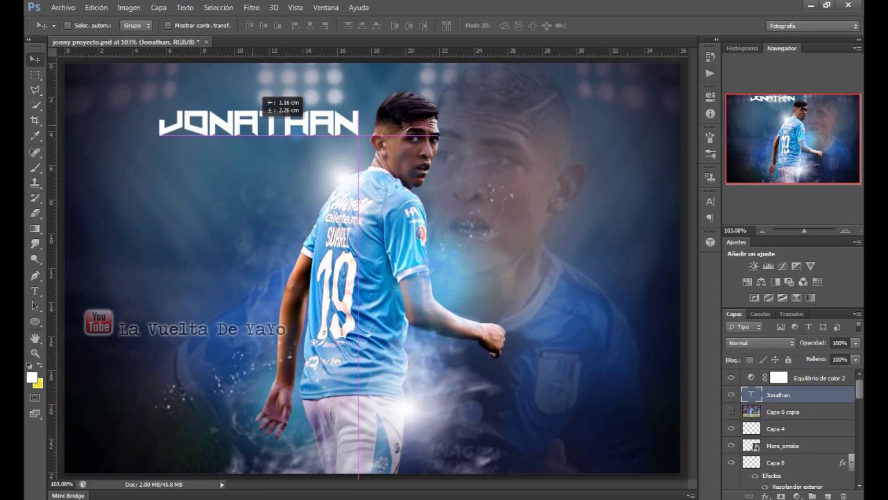
pyautogui.moveTo(264, 117); pyautogui.dragTo(264, 117)
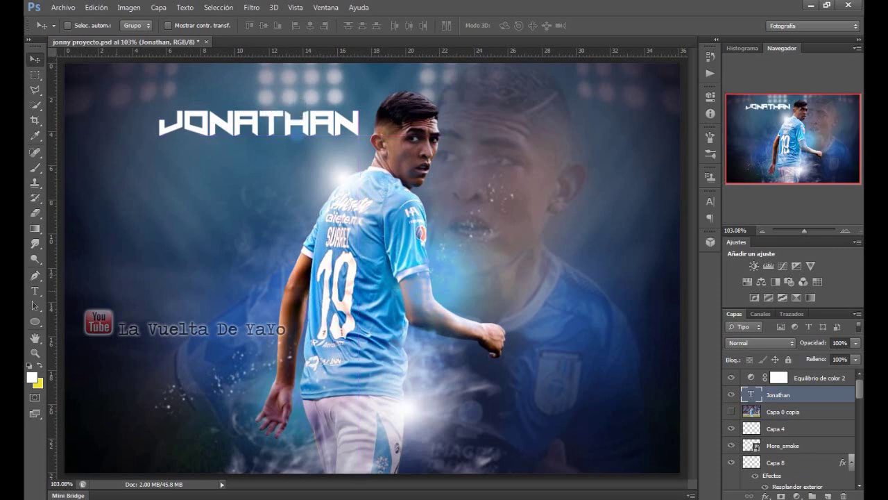
pyautogui.click(35, 290)
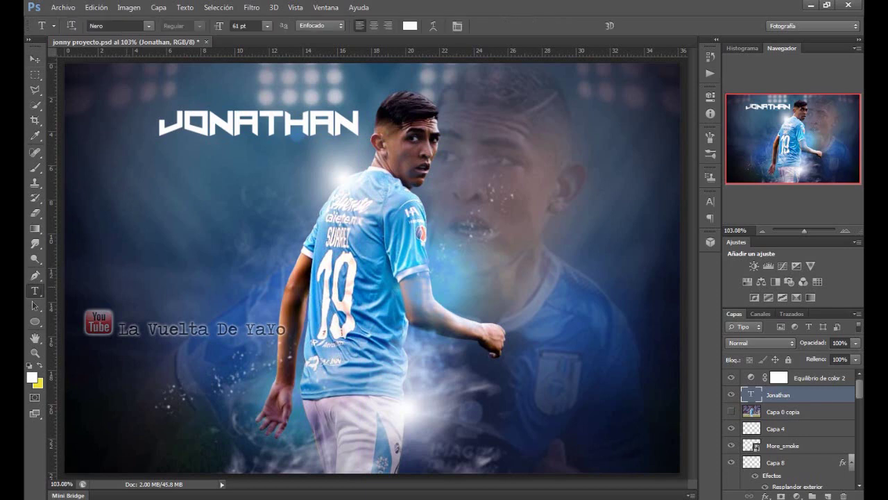
# Type the surname SUAREZ on the left of the canvas, correcting typos, and commit it.
pyautogui.click(129, 281)
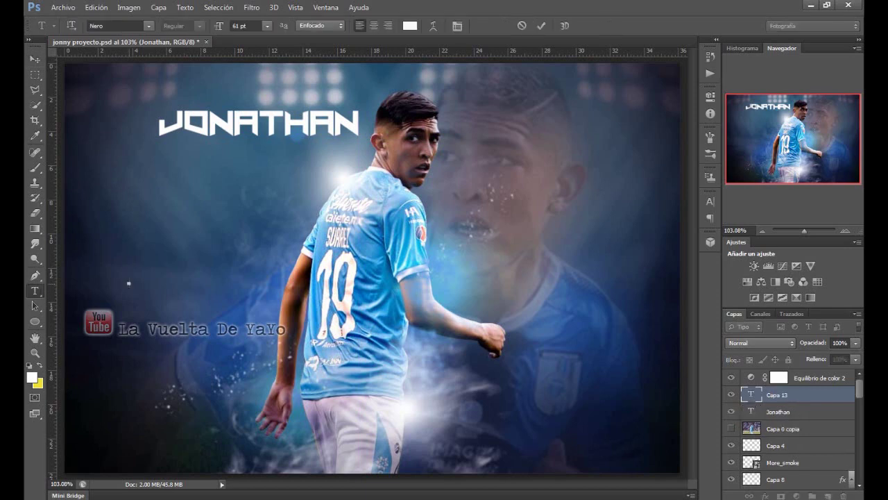
pyautogui.write('Suarez')
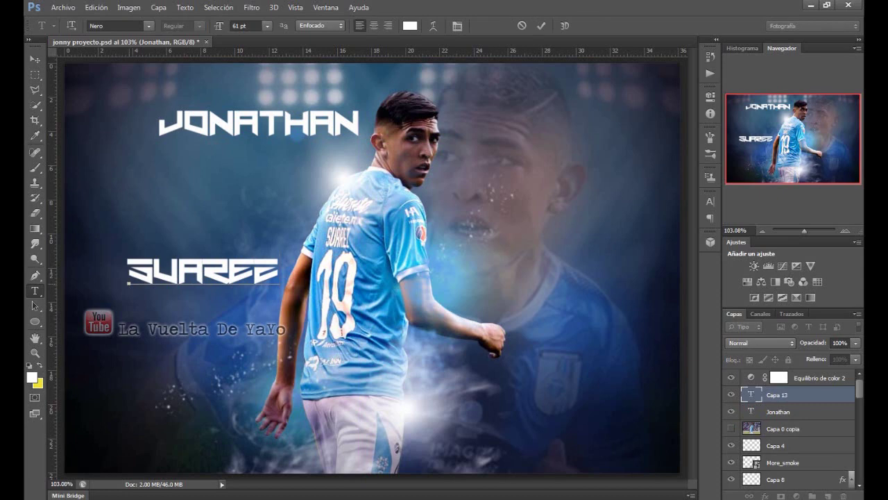
pyautogui.press('Left')
pyautogui.press('Left')
pyautogui.press('Left')
pyautogui.press('Delete')
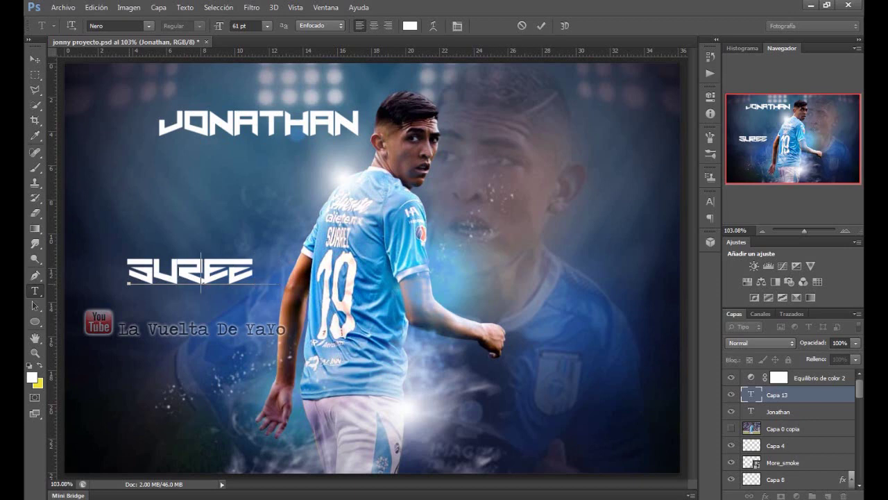
pyautogui.write('´´a')
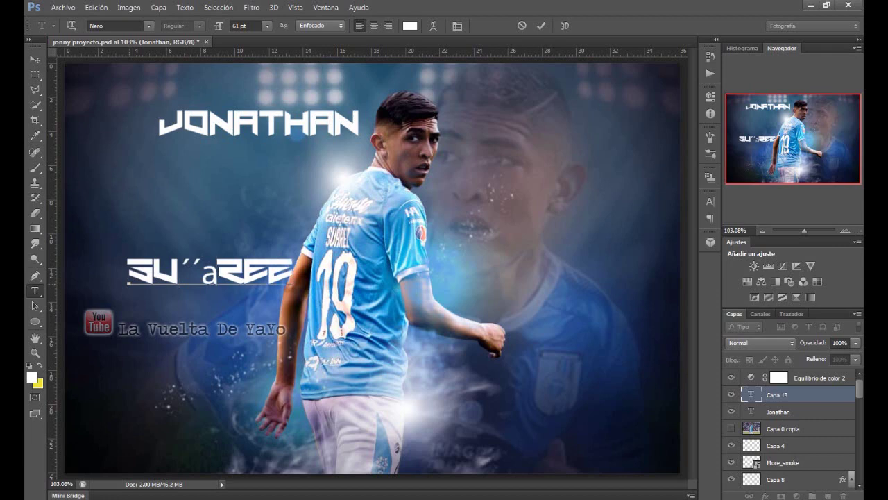
pyautogui.press('BackSpace')
pyautogui.press('BackSpace')
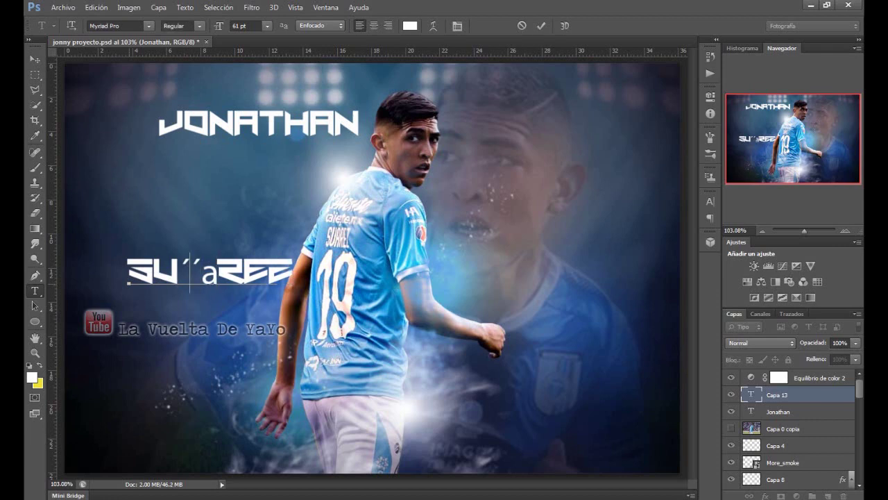
pyautogui.press('BackSpace')
pyautogui.press('BackSpace')
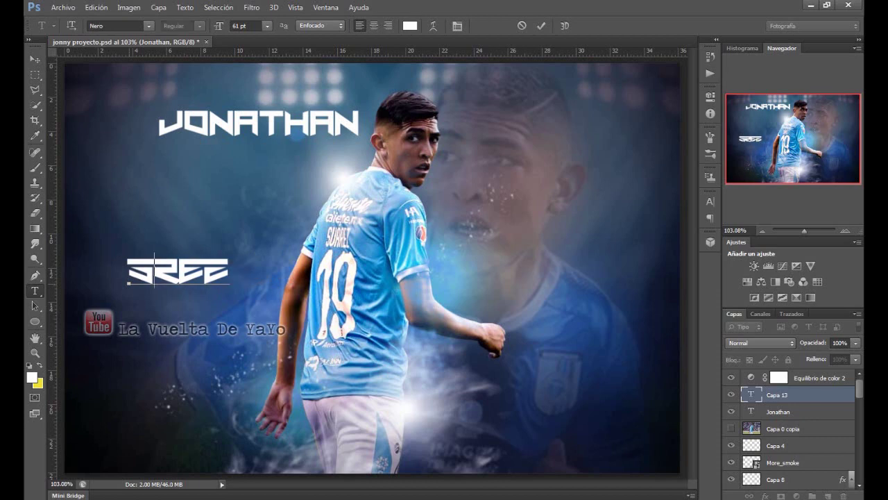
pyautogui.write('U')
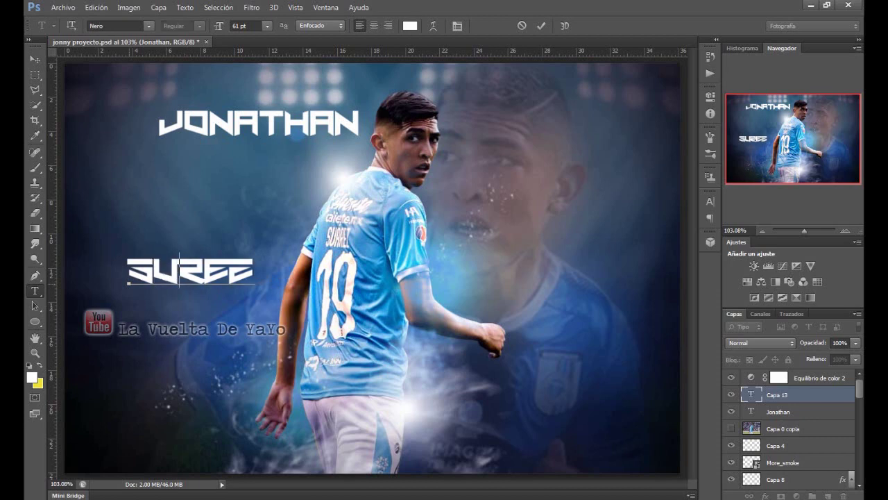
pyautogui.write('A')
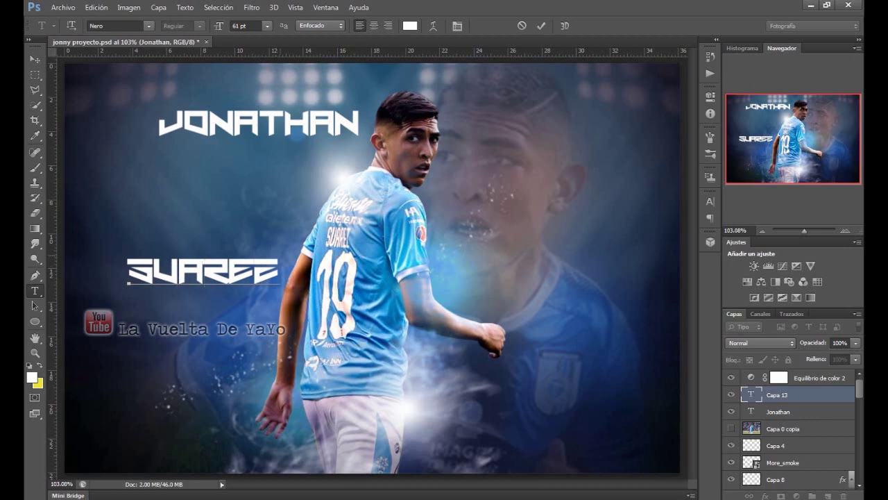
pyautogui.press('End')
pyautogui.hotkey('shift', 'Left')
pyautogui.hotkey('shift', 'Left')
pyautogui.hotkey('shift', 'Left')
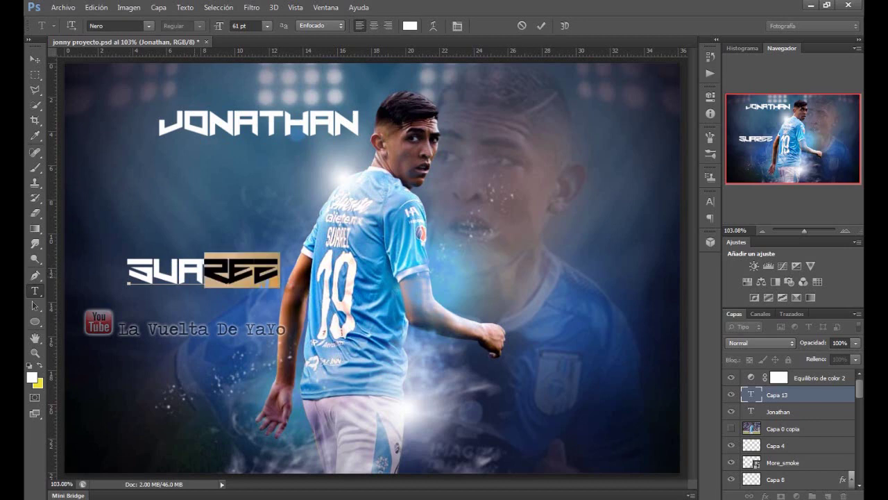
pyautogui.hotkey('shift', 'Left')
pyautogui.hotkey('shift', 'Left')
pyautogui.hotkey('shift', 'Left')
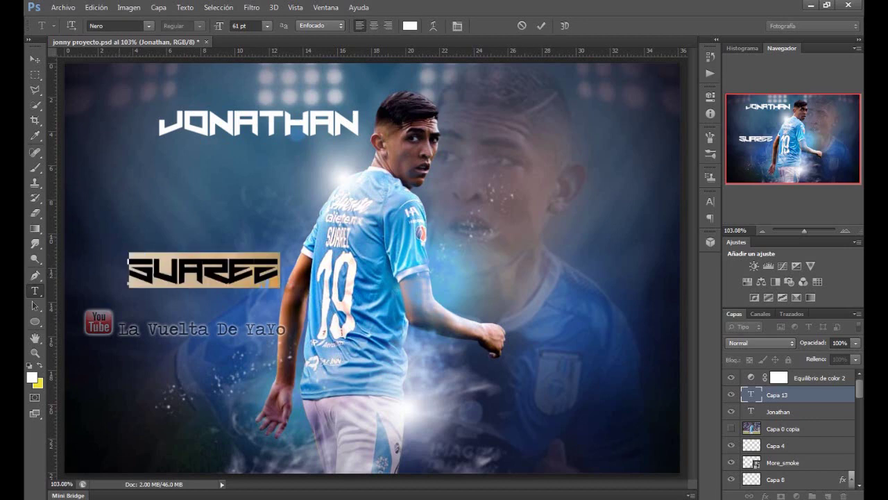
pyautogui.click(34, 59)
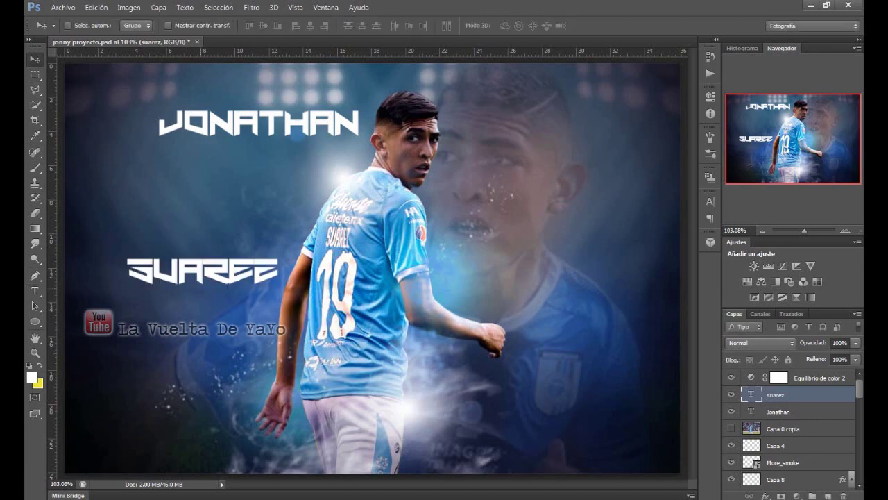
# Drag SUAREZ up under JONATHAN and bring the Jonathan layer above the suarez layer.
pyautogui.moveTo(210, 265); pyautogui.dragTo(270, 153)
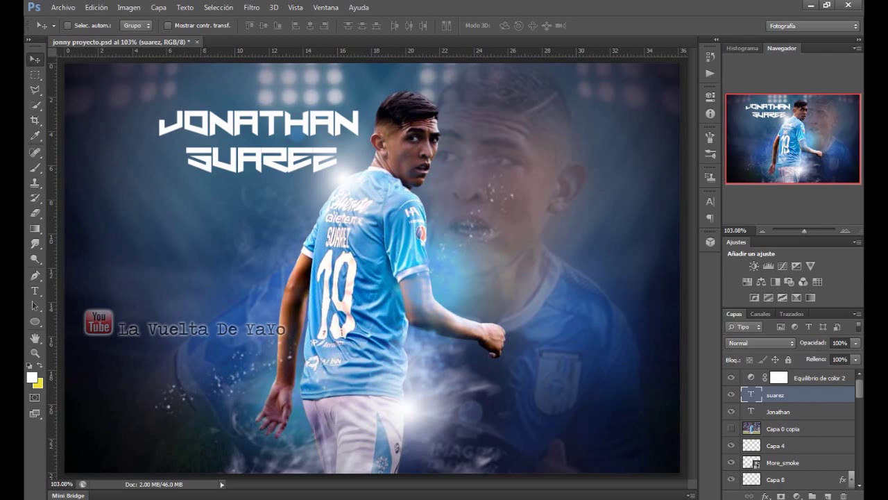
pyautogui.hotkey('alt', '[')
pyautogui.hotkey('ctrl', ']')
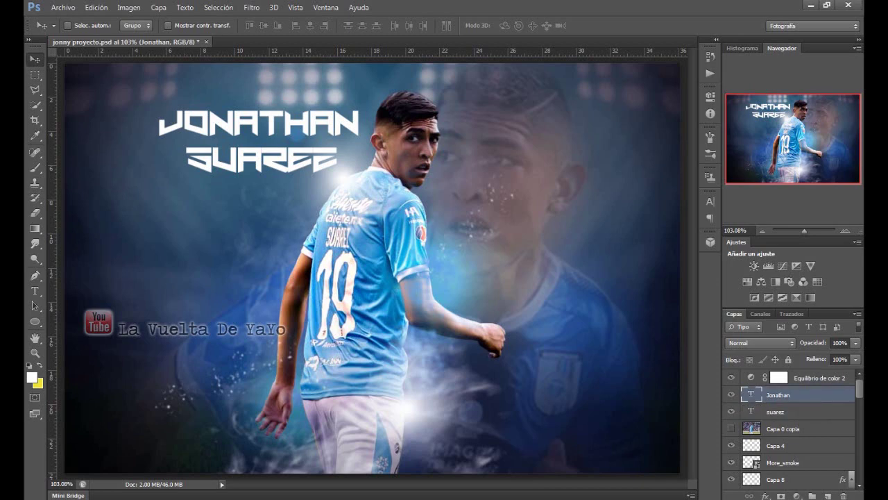
pyautogui.doubleClick(826, 394)
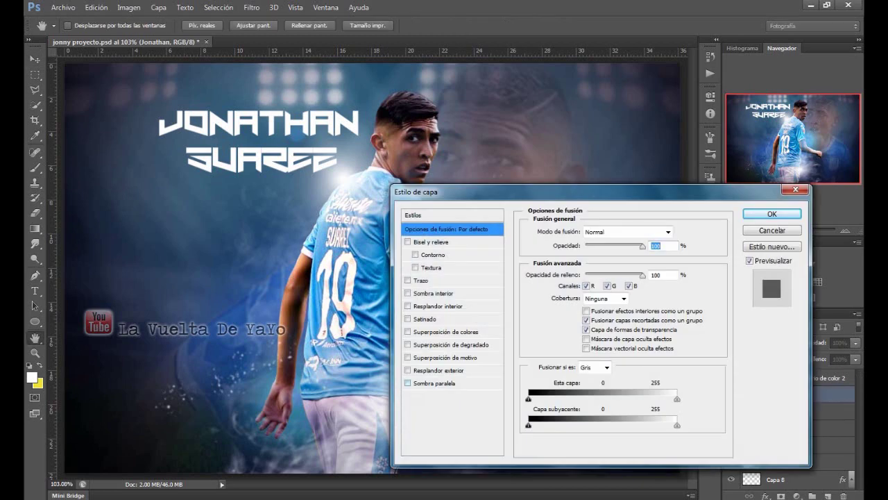
pyautogui.click(407, 383)
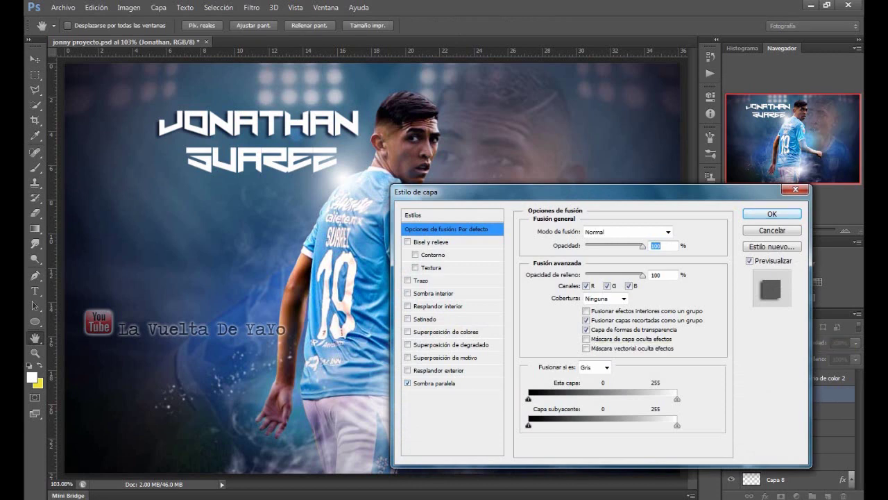
pyautogui.click(772, 214)
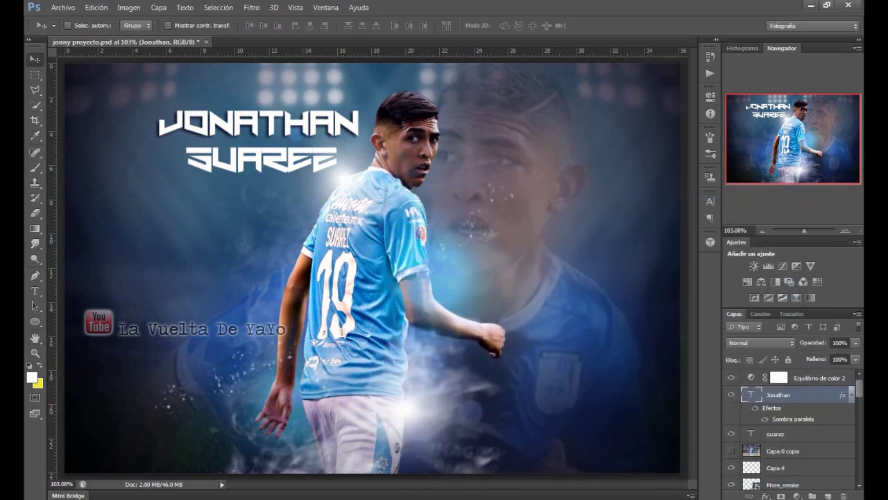
pyautogui.click(851, 394)
pyautogui.click(812, 411)
pyautogui.doubleClick(812, 411)
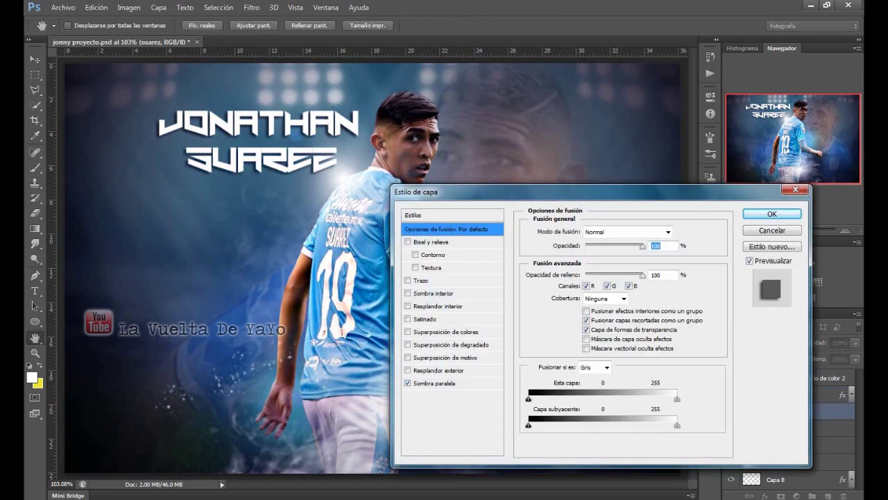
pyautogui.press('Return')
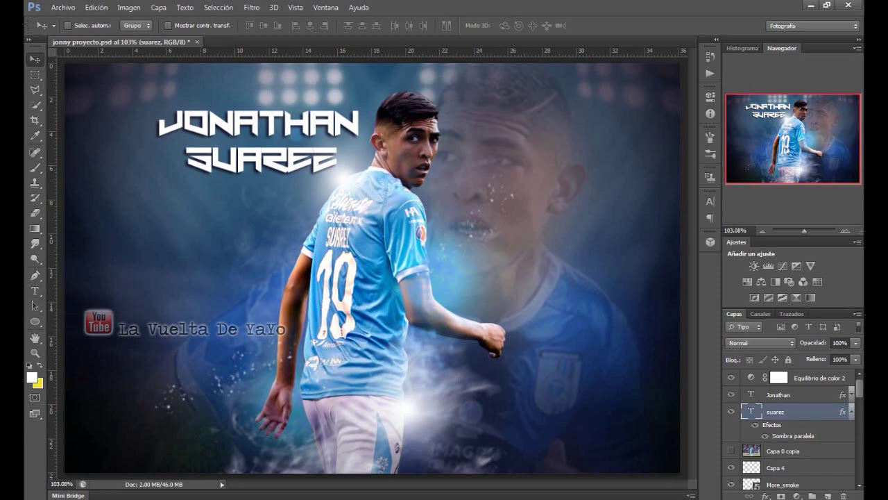
# In Notepad, write 'suscribete y dale like', a blank line, and the channel name LA VUELTA DE YAYO.
pyautogui.hotkey('alt', 'Tab')
pyautogui.write('s')
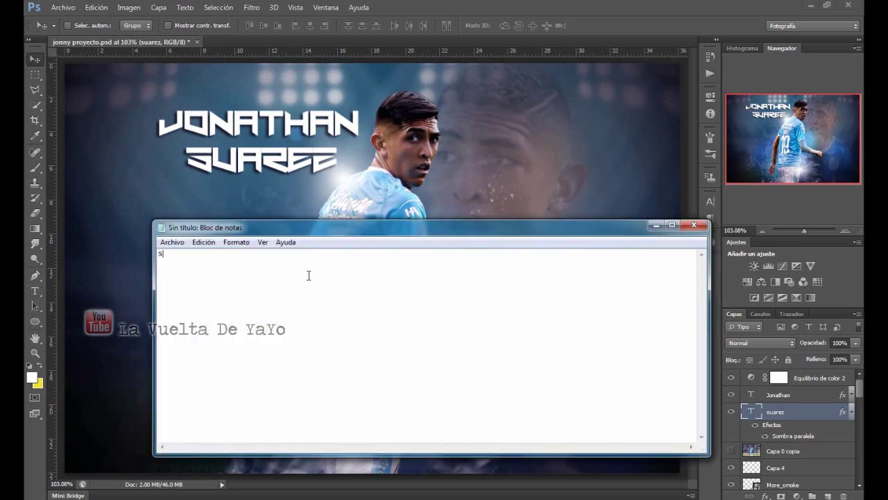
pyautogui.write('uscribete ')
pyautogui.write('y da')
pyautogui.write('le li')
pyautogui.write('ke')
pyautogui.press('Return')
pyautogui.write('L')
pyautogui.write('A VUEL')
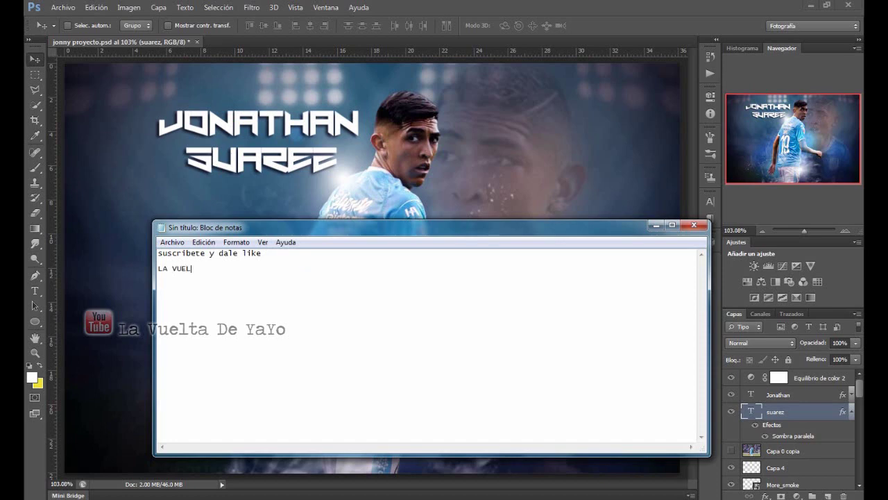
pyautogui.write('TA DE YA')
pyautogui.write('YO ')
pyautogui.write('FA')
pyautogui.write('CE')
pyautogui.press('BackSpace')
pyautogui.press('BackSpace')
pyautogui.press('BackSpace')
pyautogui.press('BackSpace')
# Add INSTAGRAM and YOUTUBE lines, then paste the indented TWITTER and handle lines.
pyautogui.write('INSTA')
pyautogui.write('GRAM')
pyautogui.press('Return')
pyautogui.write('YOUT')
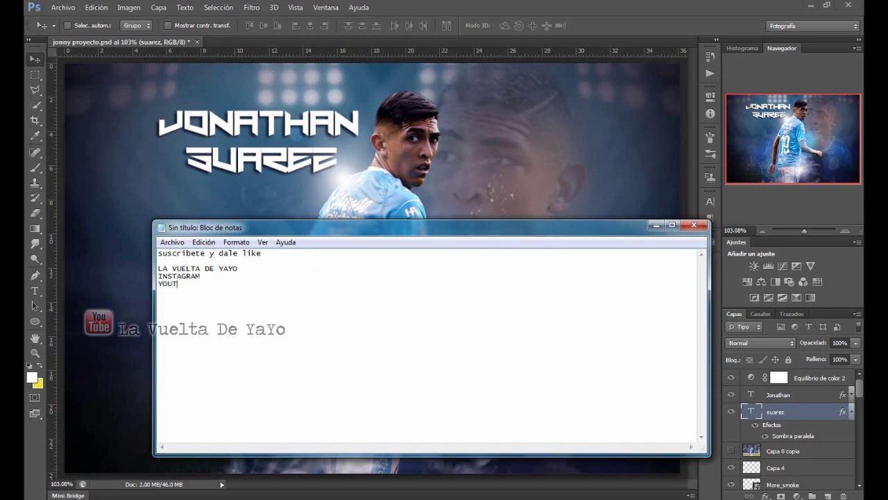
pyautogui.write('UBE')
pyautogui.hotkey('ctrl', 'v')
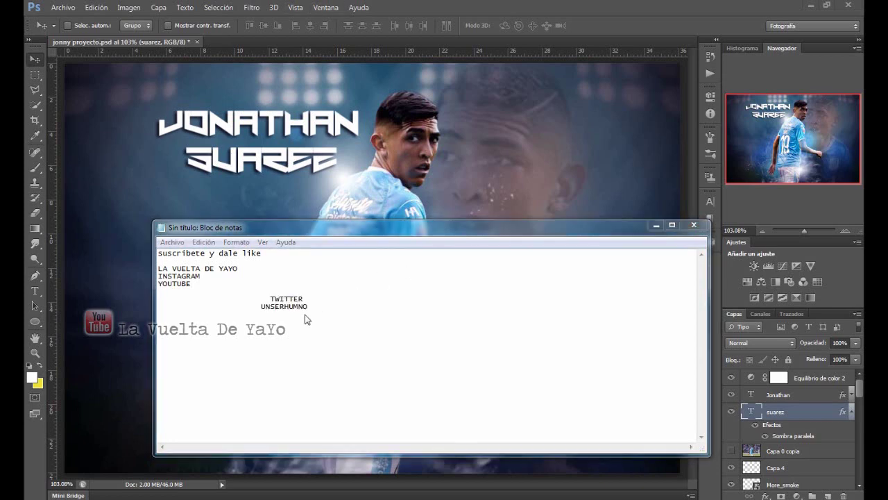
# Review the drafted credit lines by selecting them, then minimize Notepad to reveal the poster.
pyautogui.moveTo(310, 308); pyautogui.dragTo(160, 295)
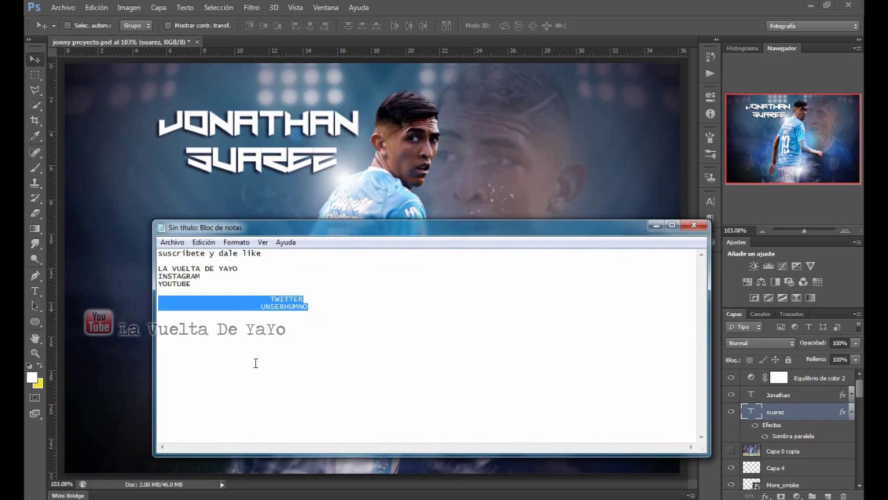
pyautogui.click(214, 282)
pyautogui.moveTo(214, 282)
pyautogui.mouseDown()
pyautogui.moveTo(159, 268)
pyautogui.moveTo(157, 253)
pyautogui.mouseUp()
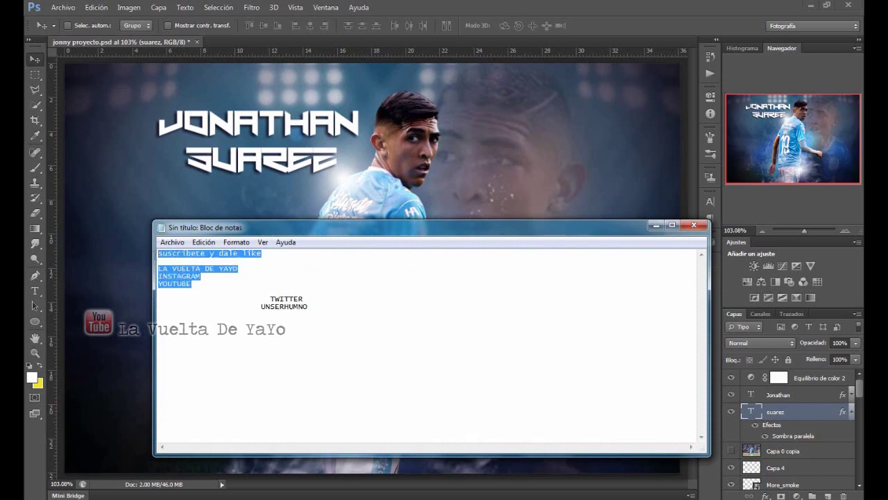
pyautogui.click(237, 294)
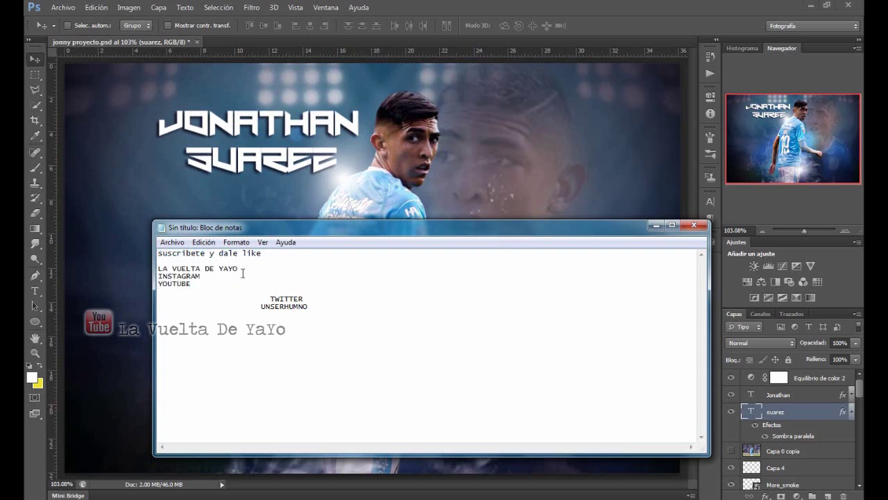
pyautogui.moveTo(241, 270); pyautogui.dragTo(158, 269)
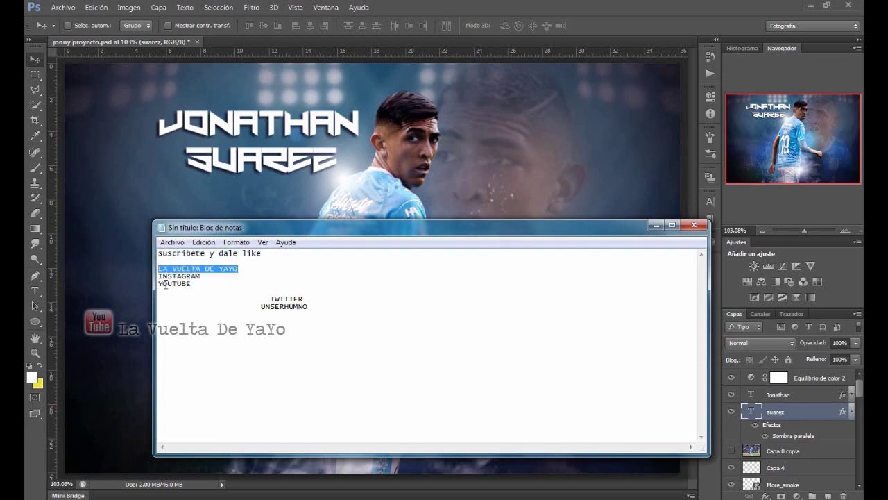
pyautogui.moveTo(323, 307); pyautogui.dragTo(268, 300)
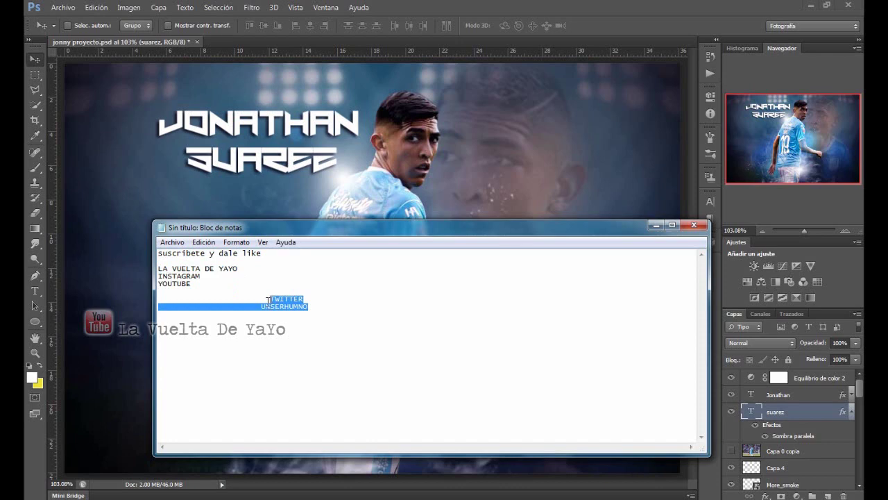
pyautogui.click(656, 226)
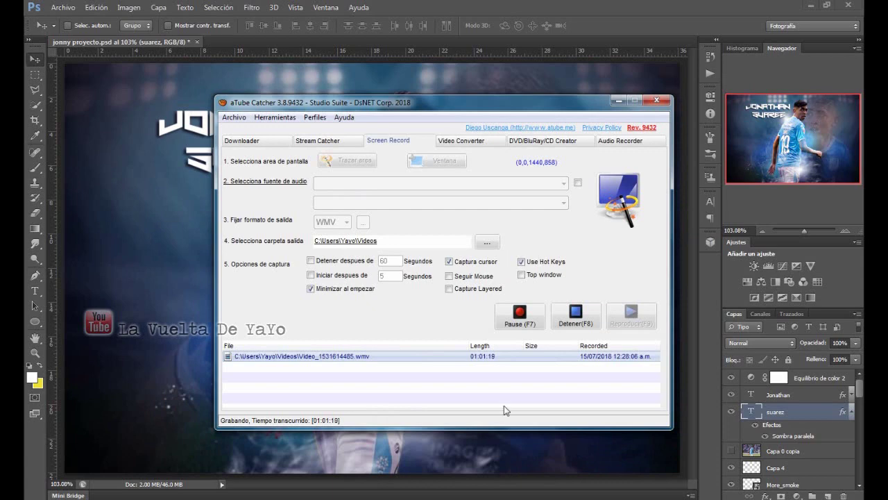
pyautogui.click(617, 101)
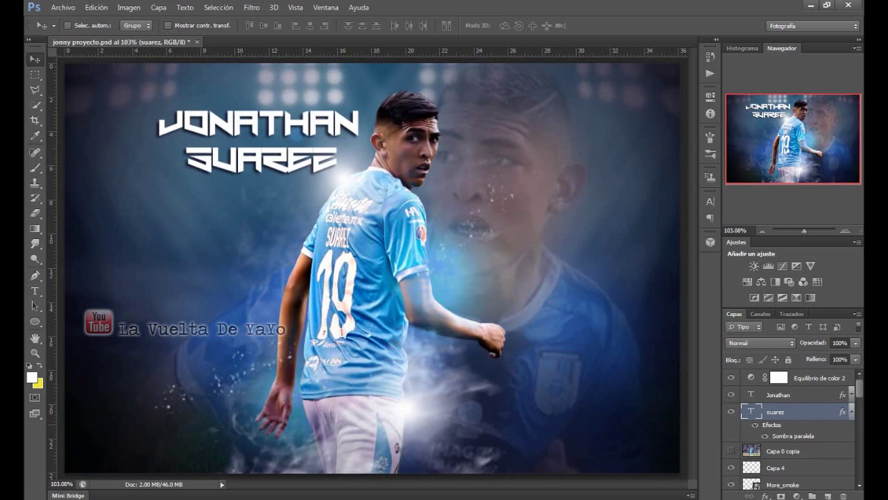
# Start a new text layer left of the player reading 'La'.
pyautogui.click(35, 291)
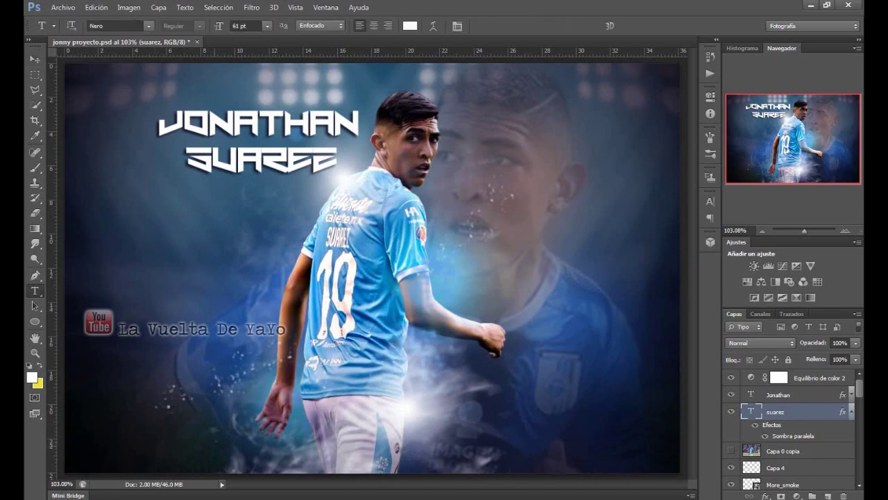
pyautogui.click(118, 277)
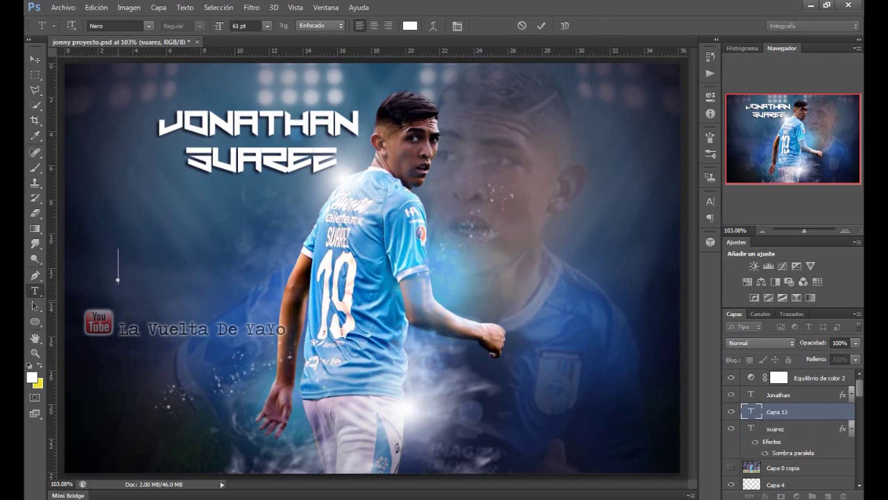
pyautogui.write('L')
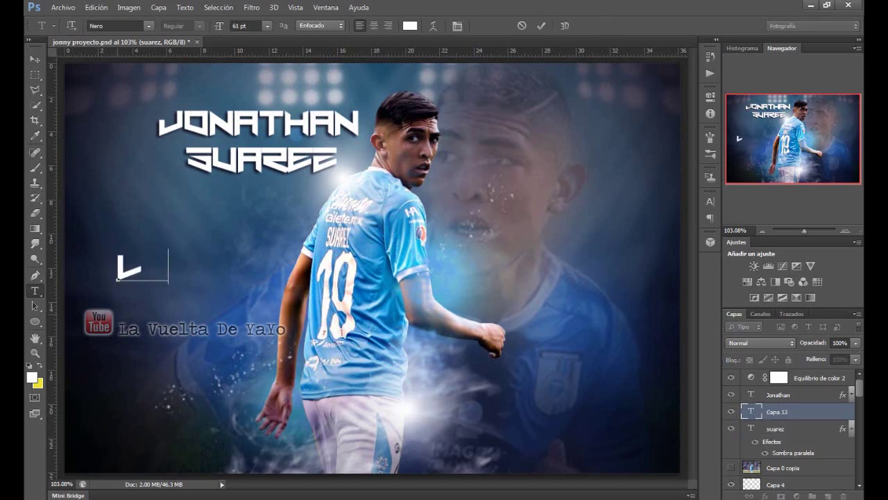
pyautogui.write('a')
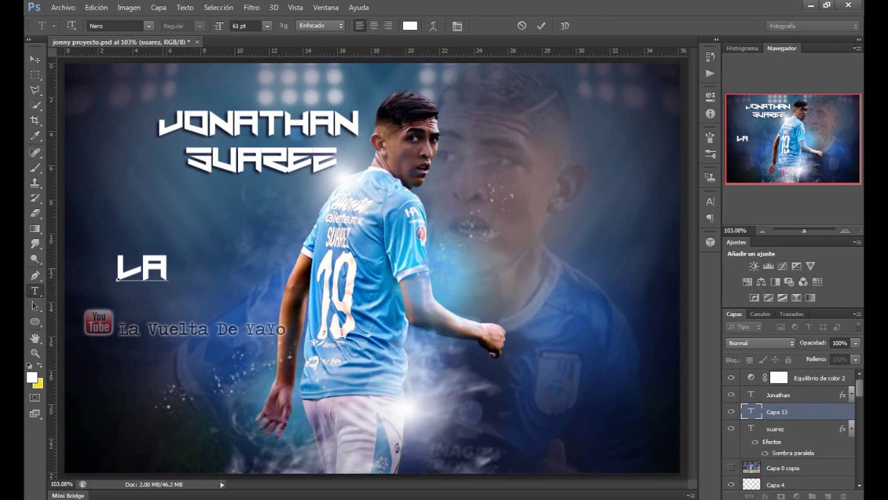
pyautogui.moveTo(168, 268); pyautogui.dragTo(117, 270)
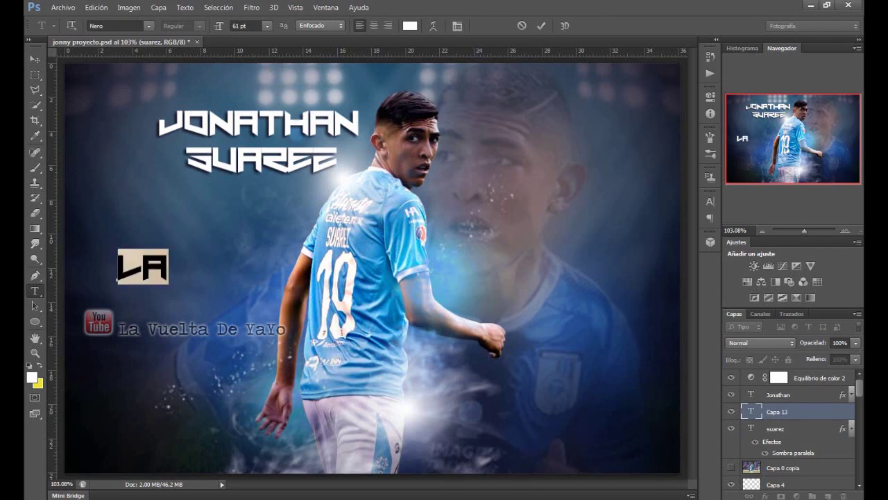
# Set the text font to Orator Std and complete it as LA VUELTA DE YAYO.
pyautogui.click(148, 26)
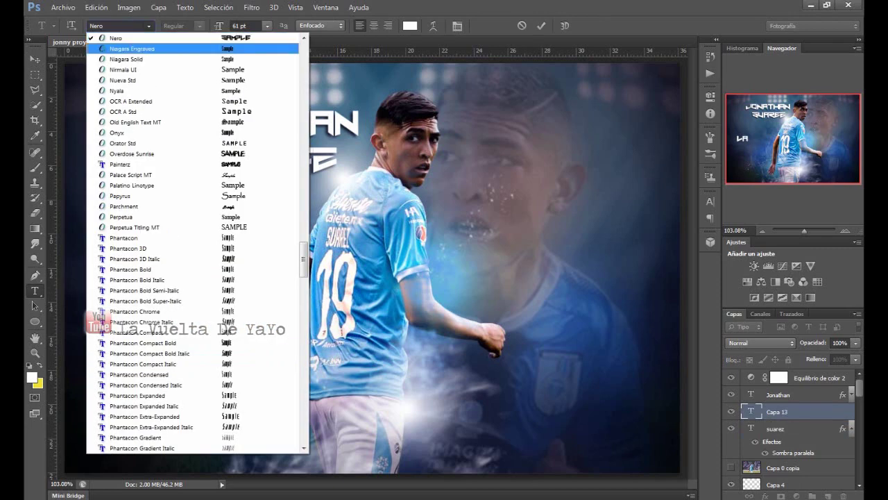
pyautogui.press('Return')
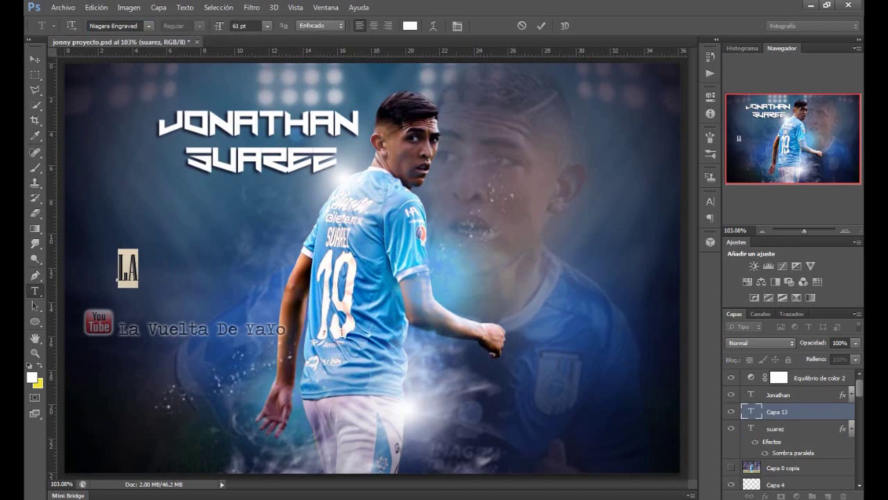
pyautogui.click(148, 25)
pyautogui.press('Down')
pyautogui.press('Down')
pyautogui.press('Down')
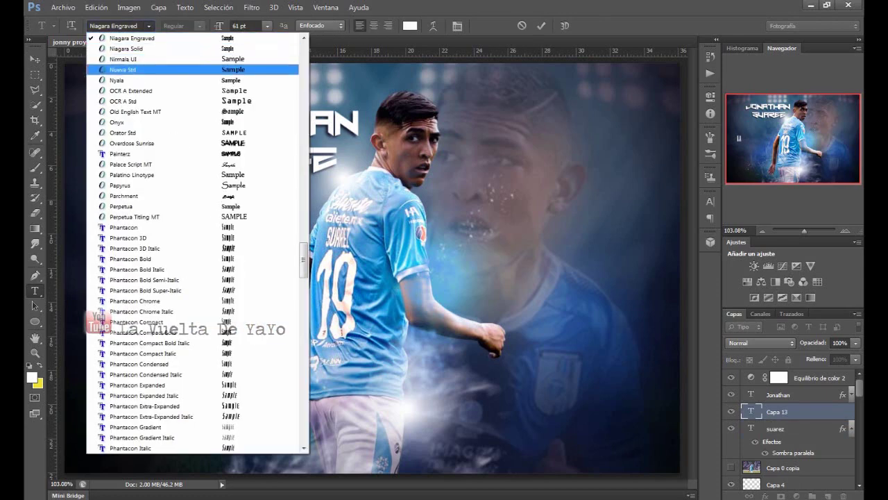
pyautogui.press('Down')
pyautogui.press('Down')
pyautogui.press('Down')
pyautogui.press('Down')
pyautogui.press('Down')
pyautogui.press('Down')
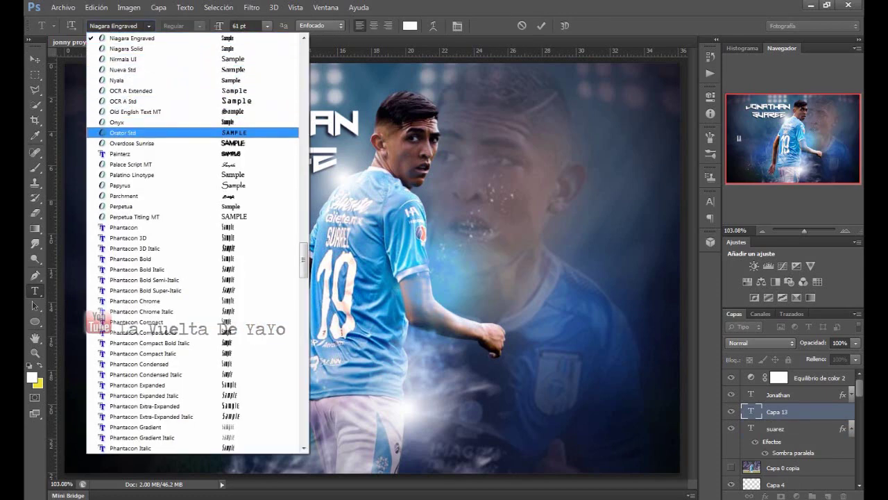
pyautogui.press('Return')
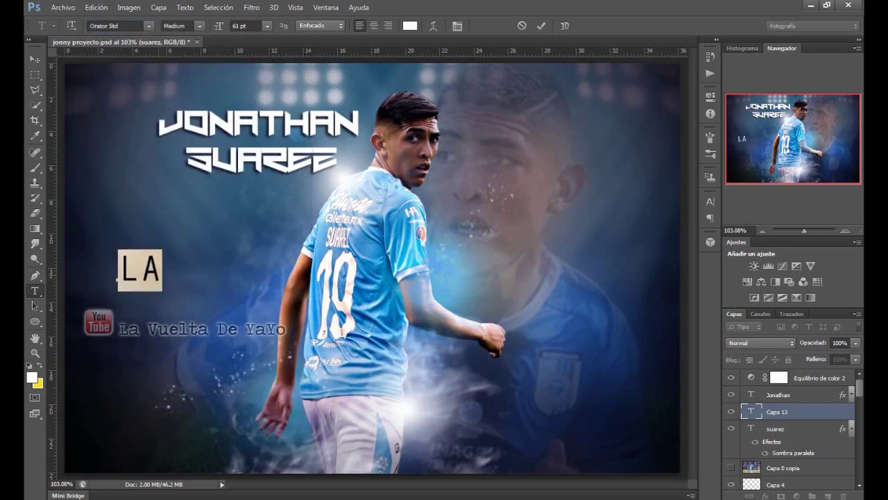
pyautogui.press('Right')
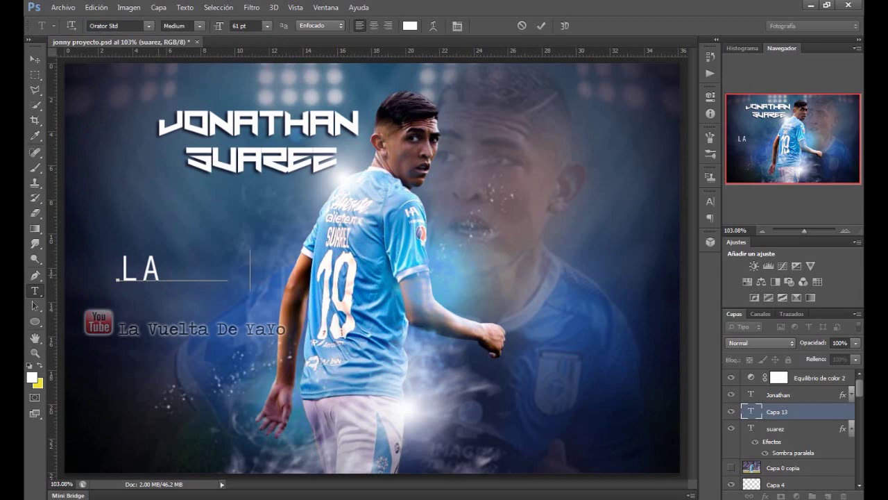
pyautogui.write('VUELTA')
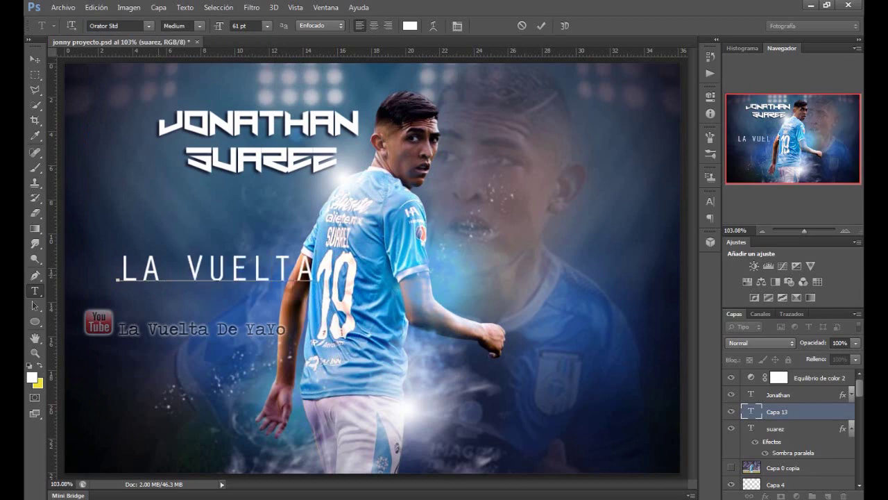
pyautogui.write('  DE YA')
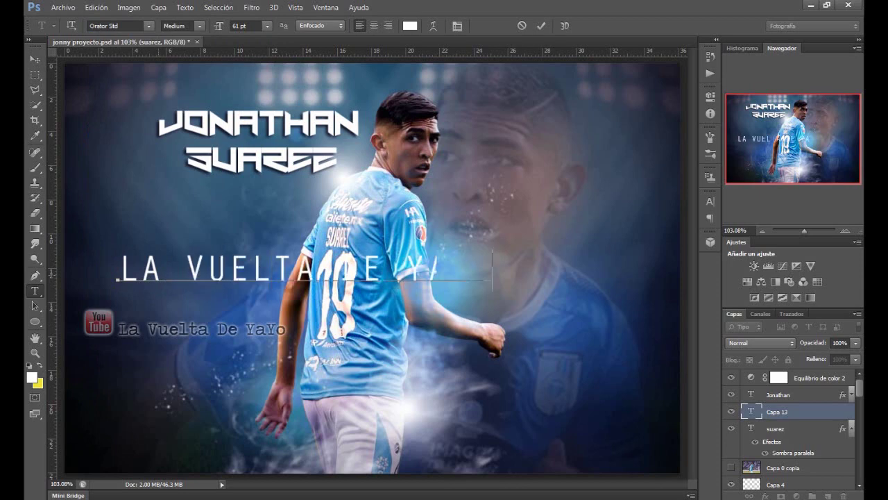
pyautogui.write('YO')
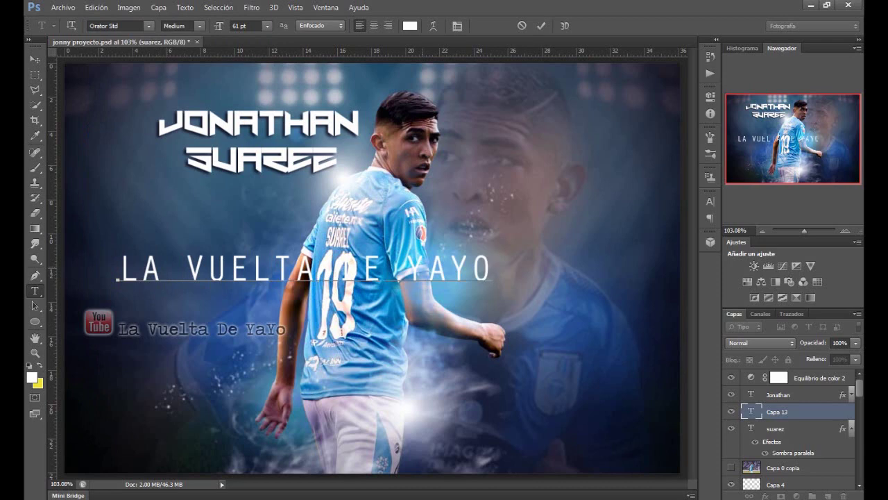
# Resize the whole LA VUELTA DE YAYO line to 12 pt and commit the text layer.
pyautogui.hotkey('ctrl', 'a')
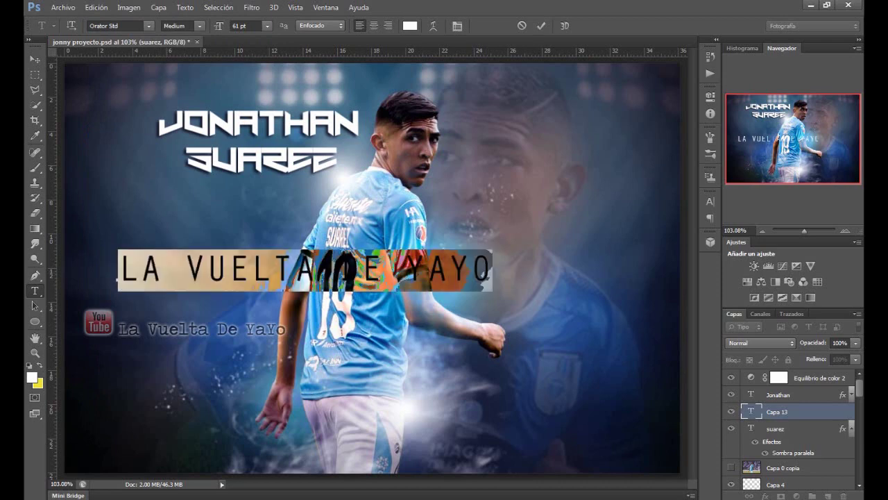
pyautogui.click(240, 25)
pyautogui.write('24')
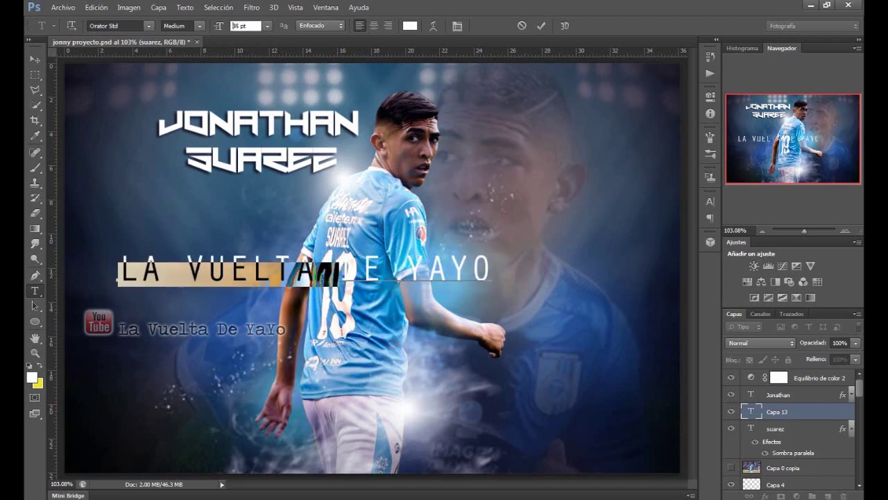
pyautogui.write('14')
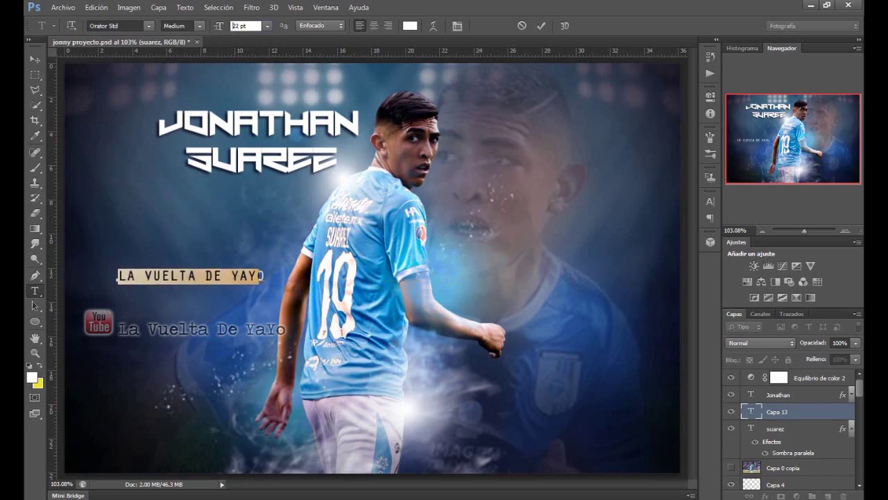
pyautogui.press('Return')
pyautogui.press('Down')
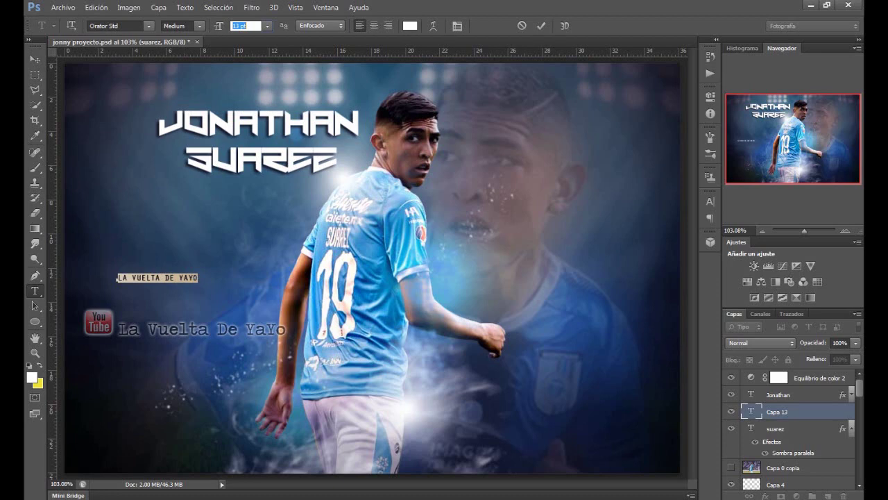
pyautogui.press('Down')
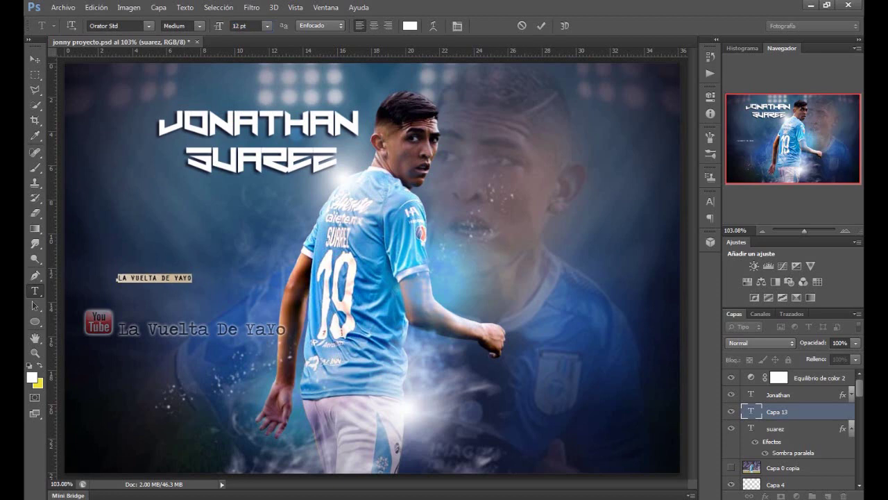
pyautogui.click(34, 59)
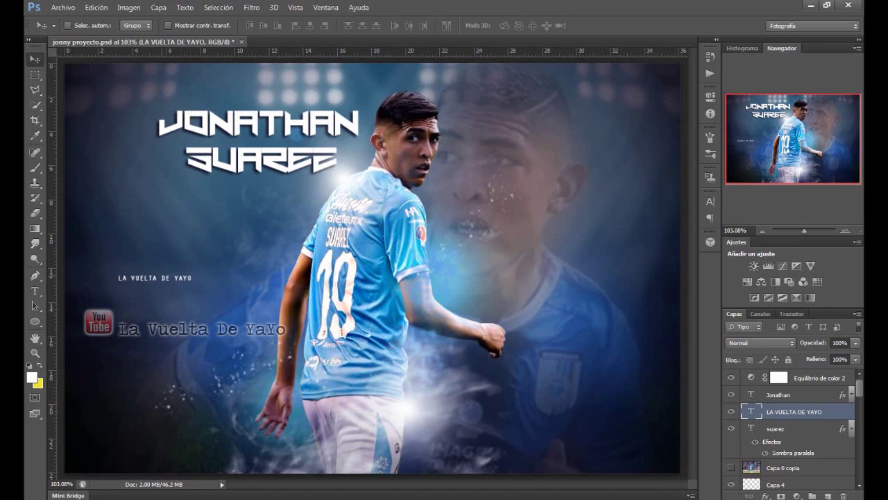
# Drag the LA VUELTA DE YAYO credit to the bottom centre of the poster, below the player.
pyautogui.moveTo(201, 247)
pyautogui.mouseDown()
pyautogui.moveTo(286, 159)
pyautogui.moveTo(274, 164)
pyautogui.moveTo(277, 211)
pyautogui.moveTo(368, 425)
pyautogui.moveTo(486, 426)
pyautogui.moveTo(465, 426)
pyautogui.moveTo(465, 395)
pyautogui.moveTo(464, 408)
pyautogui.mouseUp()
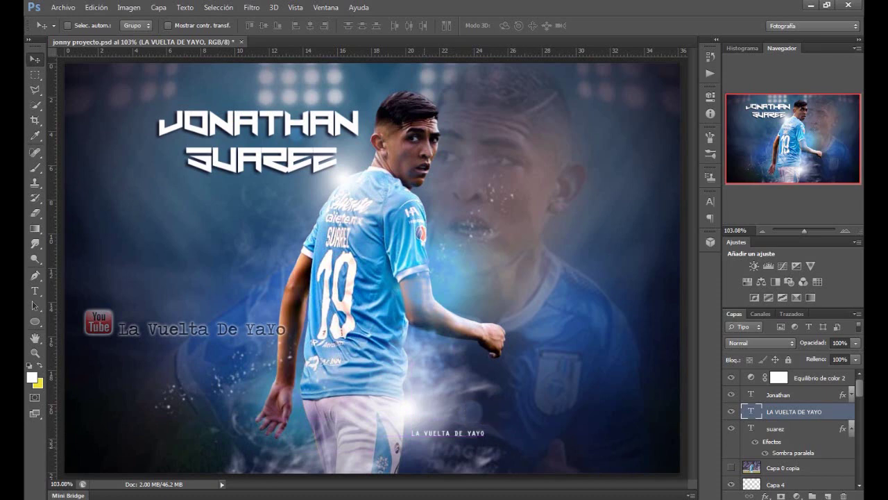
# Open the Character panel on the credit text and set its tracking to 200.
pyautogui.press('t')
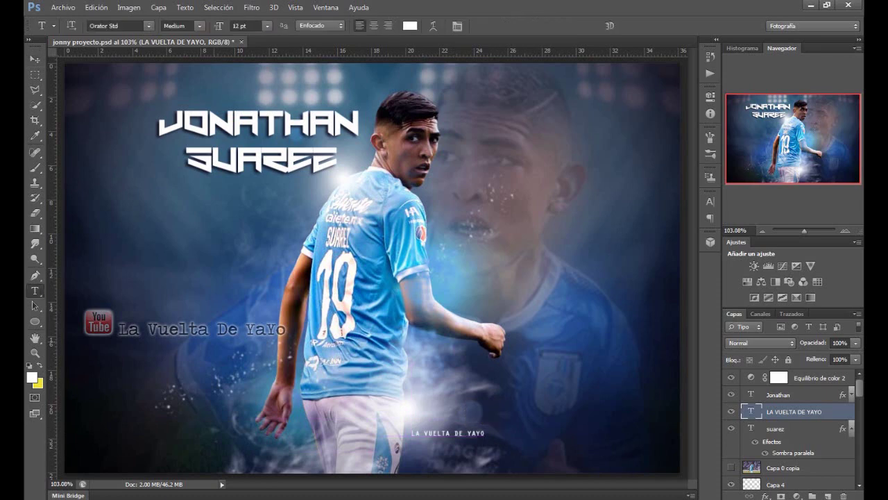
pyautogui.click(467, 433)
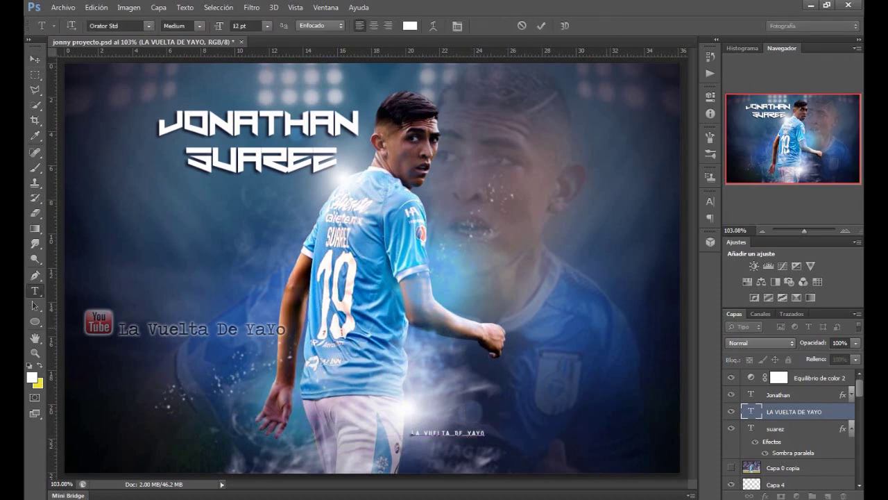
pyautogui.click(710, 202)
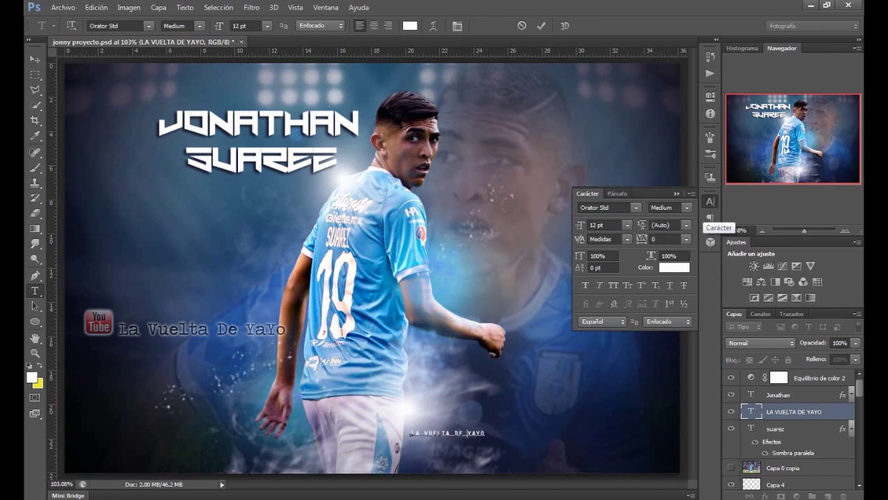
pyautogui.click(665, 239)
pyautogui.write('150')
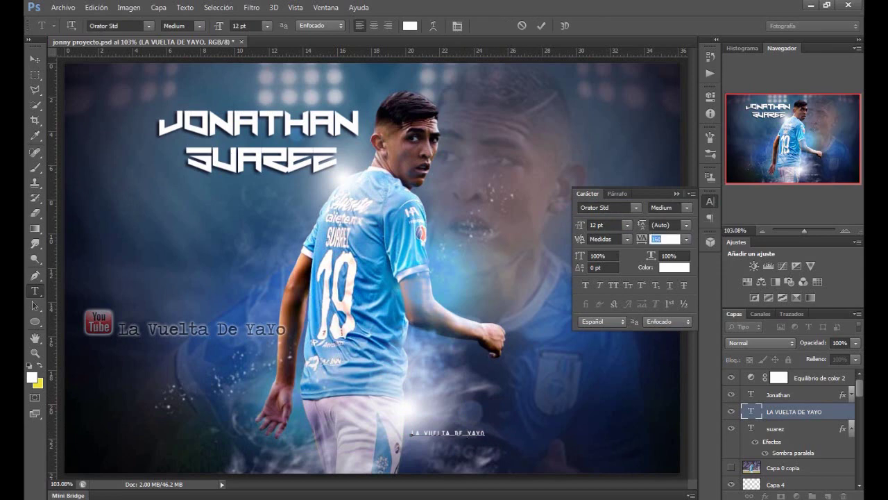
pyautogui.write('200')
pyautogui.press('Return')
# Select all the credit text, set tracking to 580, and commit the edit.
pyautogui.moveTo(485, 434); pyautogui.dragTo(410, 434)
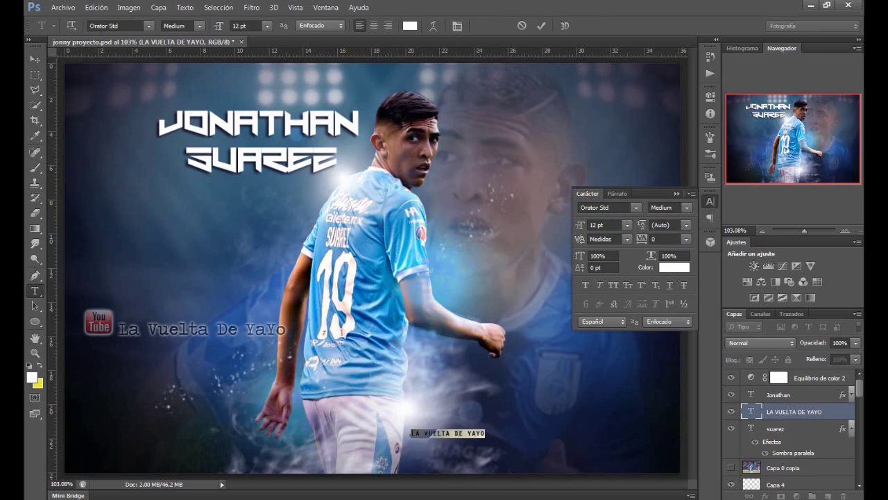
pyautogui.press('Up')
pyautogui.press('Up')
pyautogui.press('Up')
pyautogui.press('Up')
pyautogui.press('Up')
pyautogui.press('Up')
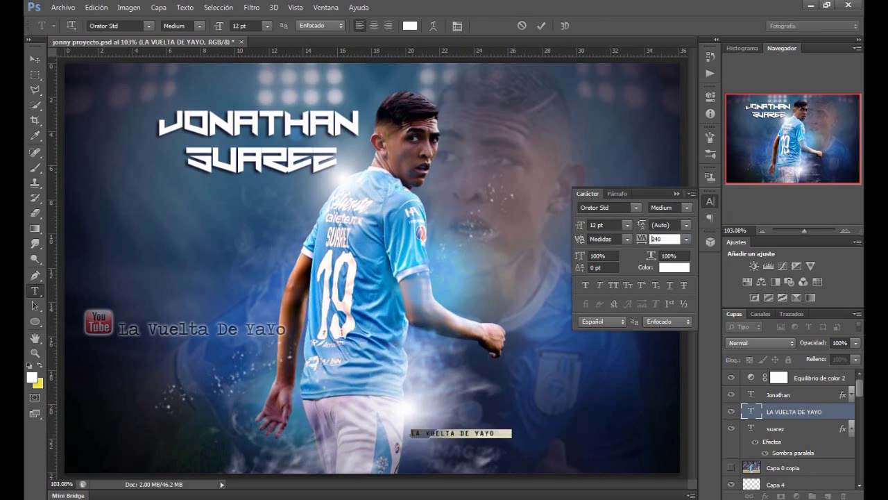
pyautogui.press('Up')
pyautogui.press('Up')
pyautogui.press('Up')
pyautogui.press('Up')
pyautogui.press('Up')
pyautogui.press('Up')
pyautogui.press('Up')
pyautogui.press('Up')
pyautogui.press('Up')
pyautogui.press('Up')
pyautogui.press('Up')
pyautogui.press('Up')
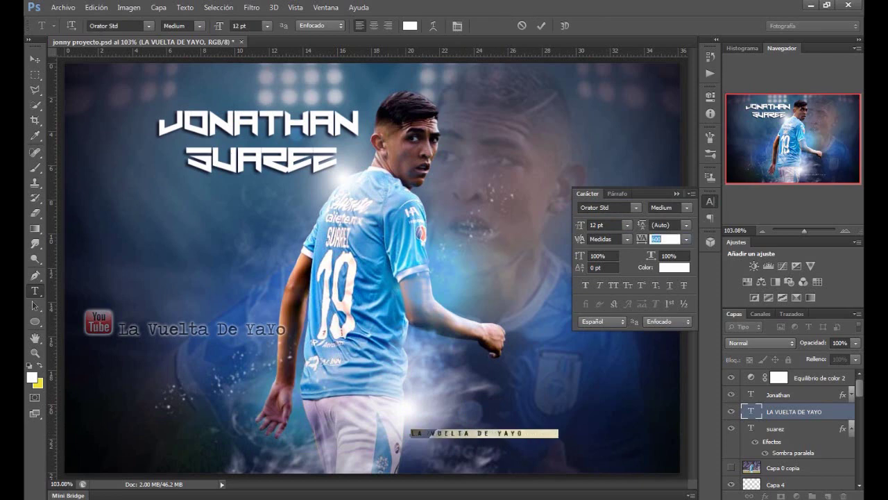
pyautogui.press('Up')
pyautogui.press('Up')
pyautogui.press('Up')
pyautogui.press('Up')
pyautogui.press('Up')
pyautogui.press('Up')
pyautogui.press('Up')
pyautogui.press('Up')
pyautogui.press('Up')
pyautogui.press('Up')
pyautogui.press('Up')
pyautogui.press('Up')
pyautogui.press('Down')
pyautogui.press('Down')
pyautogui.press('Down')
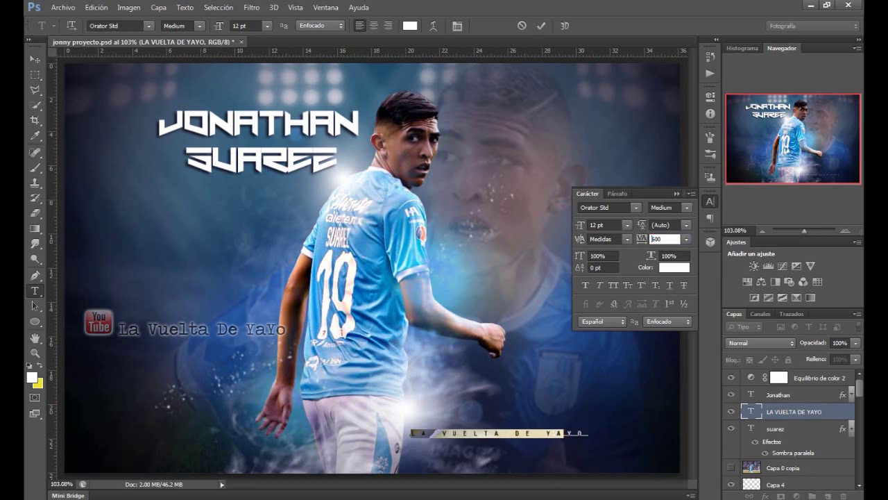
pyautogui.press('Down')
pyautogui.press('Down')
pyautogui.press('Down')
pyautogui.press('Return')
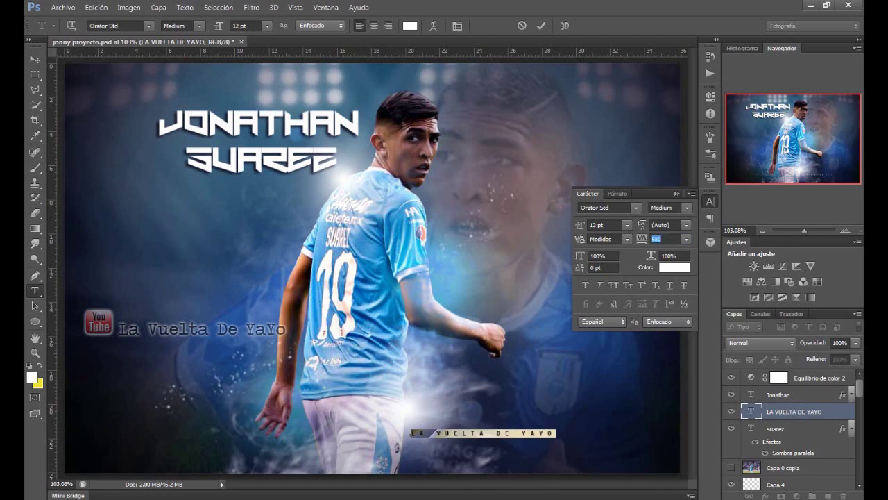
pyautogui.hotkey('ctrl', 'Return')
pyautogui.hotkey('ctrl', 'Return')
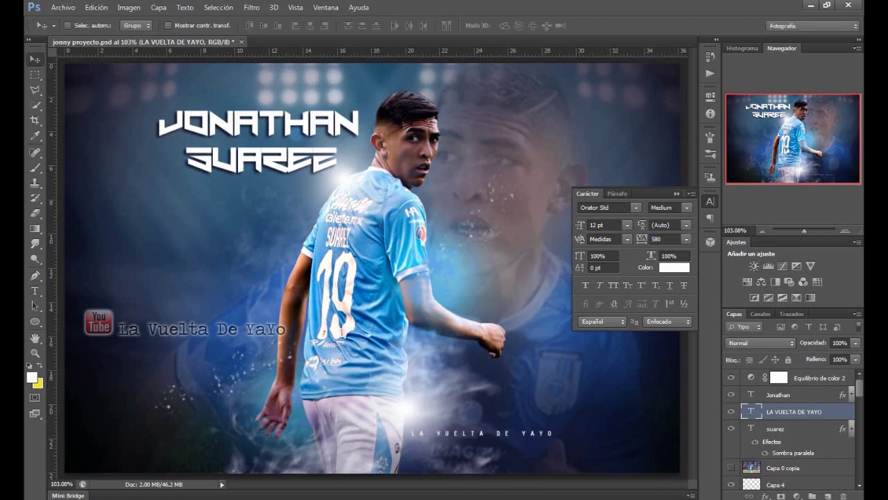
# Add a Drop Shadow layer style to the LA VUELTA DE YAYO credit layer.
pyautogui.doubleClick(827, 411)
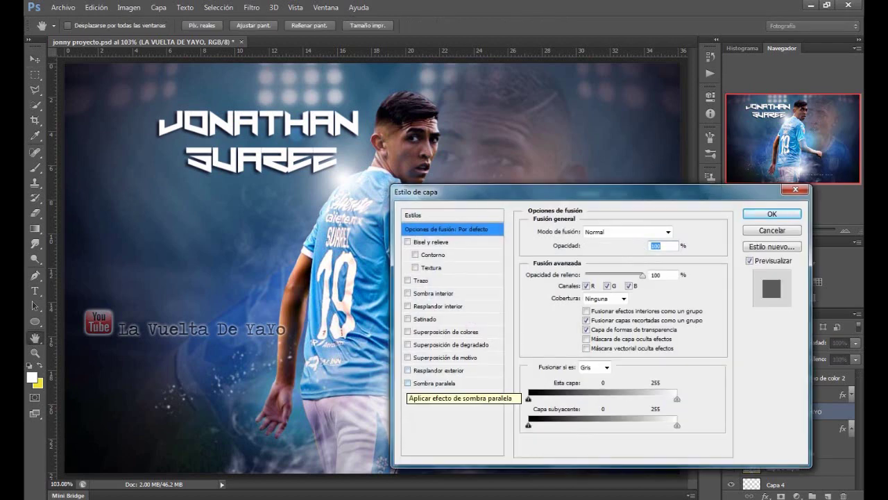
pyautogui.click(407, 383)
pyautogui.click(772, 214)
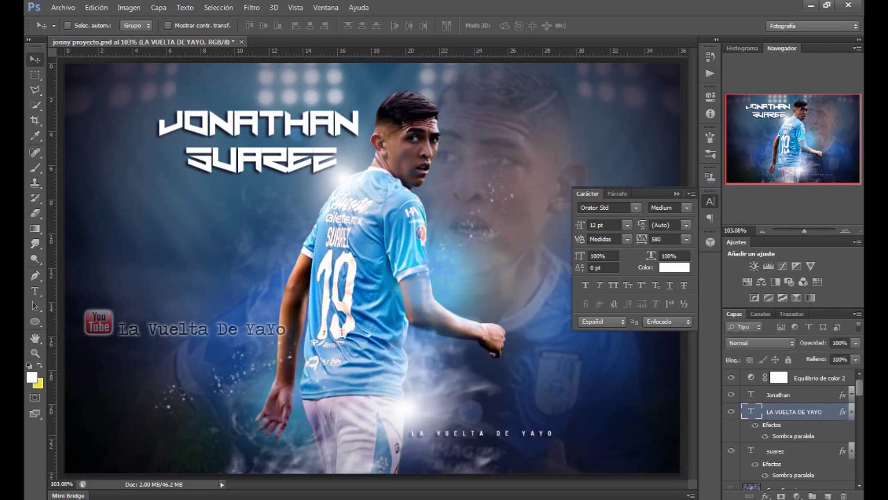
# Move the credit below the player near the bottom edge and collapse the Character panel.
pyautogui.moveTo(462, 433); pyautogui.dragTo(323, 421)
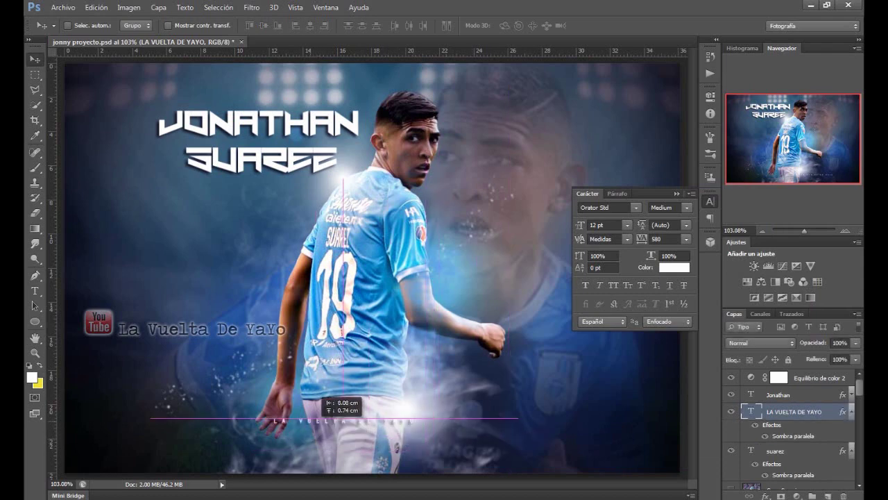
pyautogui.moveTo(323, 399); pyautogui.dragTo(331, 416)
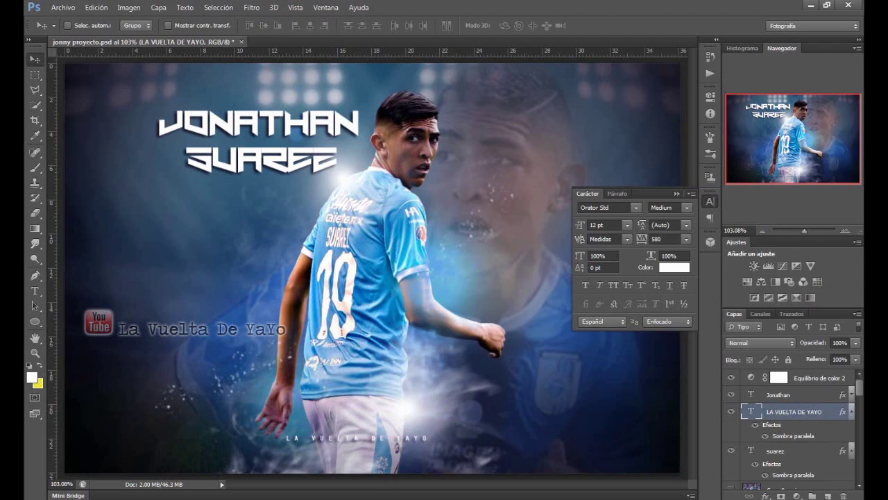
pyautogui.click(676, 193)
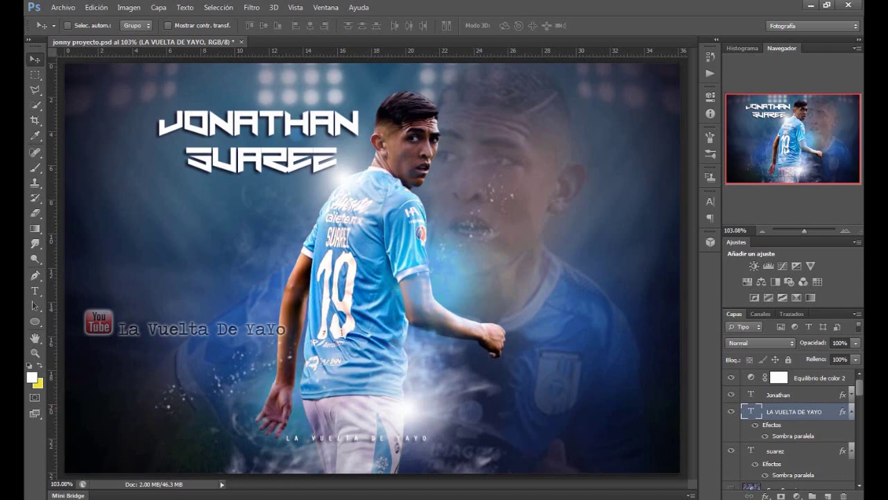
# Set the credit's drop shadow to 75% opacity, 1 px distance and 13% spread.
pyautogui.doubleClick(812, 411)
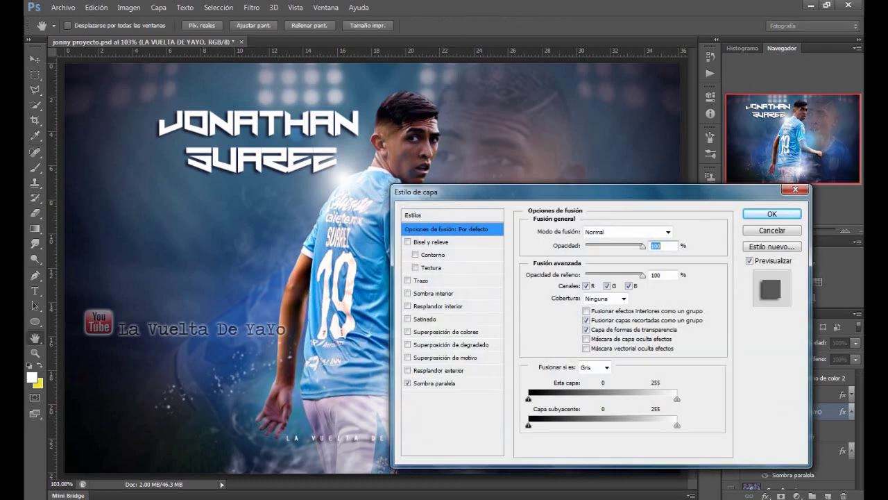
pyautogui.click(434, 383)
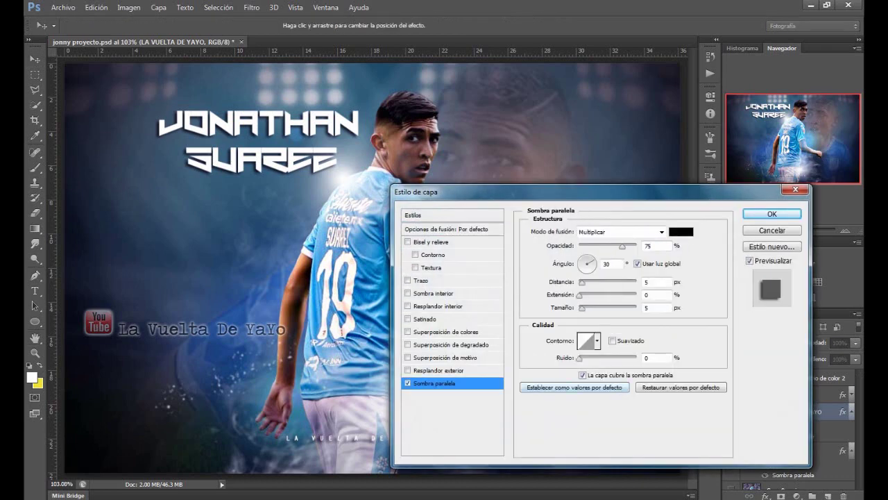
pyautogui.moveTo(582, 308); pyautogui.dragTo(579, 308)
pyautogui.moveTo(580, 307); pyautogui.dragTo(586, 295)
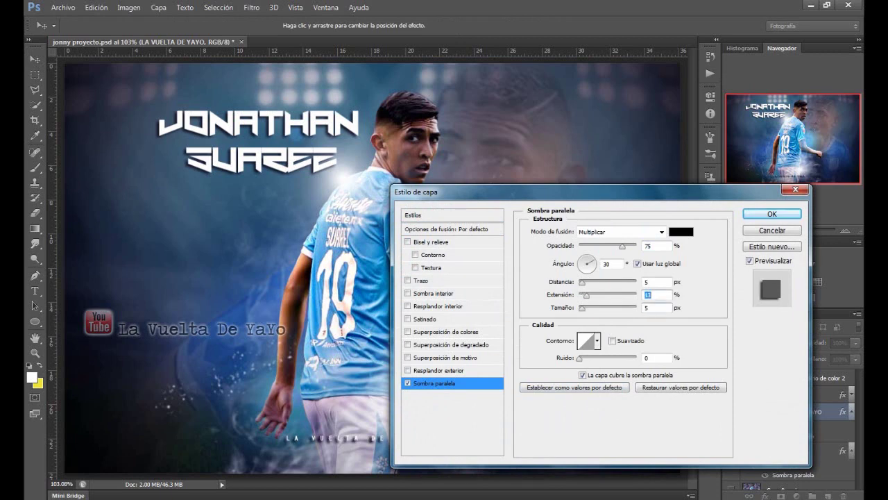
pyautogui.moveTo(583, 283); pyautogui.dragTo(578, 283)
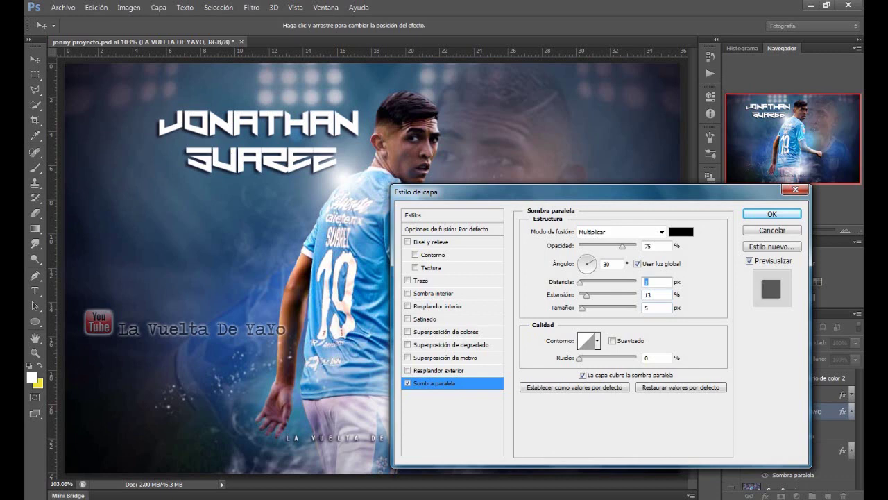
pyautogui.press('Tab')
pyautogui.press('Tab')
pyautogui.press('Up')
pyautogui.press('Down')
pyautogui.press('Down')
pyautogui.press('Return')
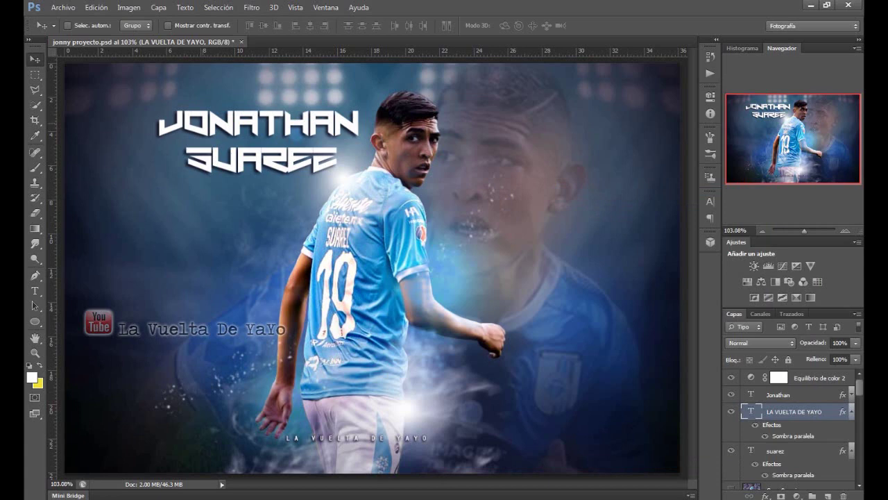
# Resize the image to 100 pixels/inch, giving 1422 × 947 pixels.
pyautogui.click(129, 7)
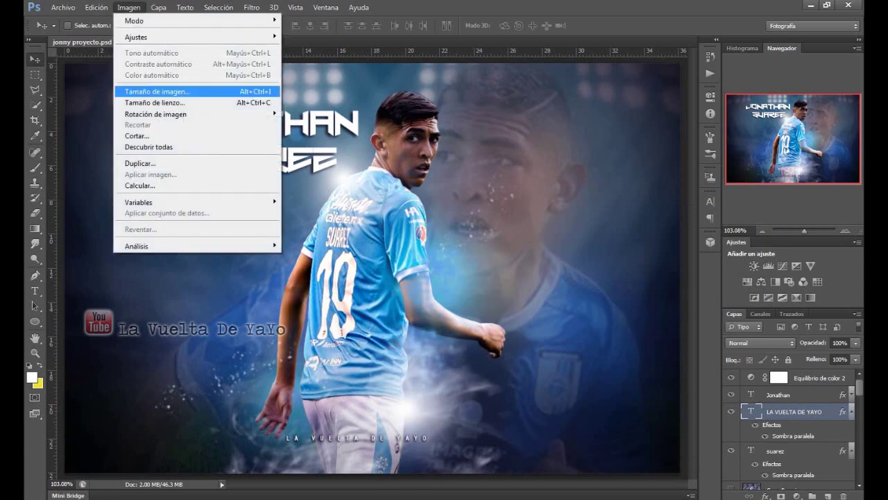
pyautogui.click(156, 91)
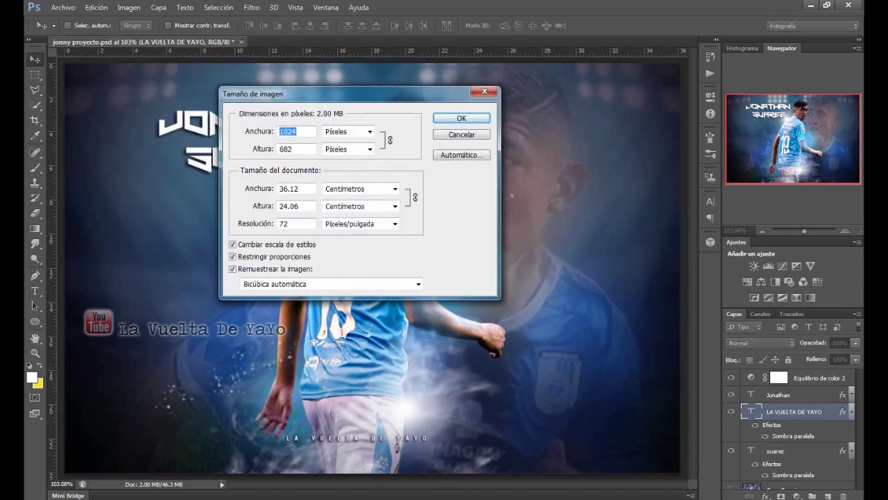
pyautogui.click(289, 223)
pyautogui.press('BackSpace')
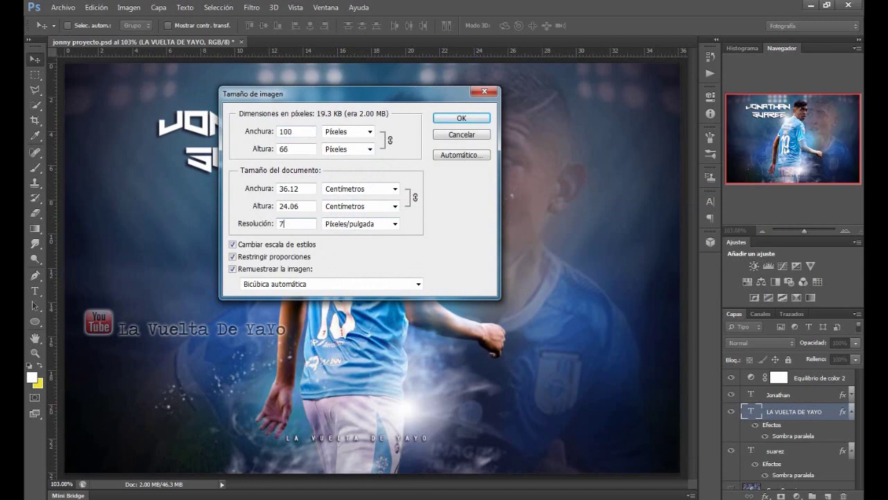
pyautogui.press('BackSpace')
pyautogui.write('100')
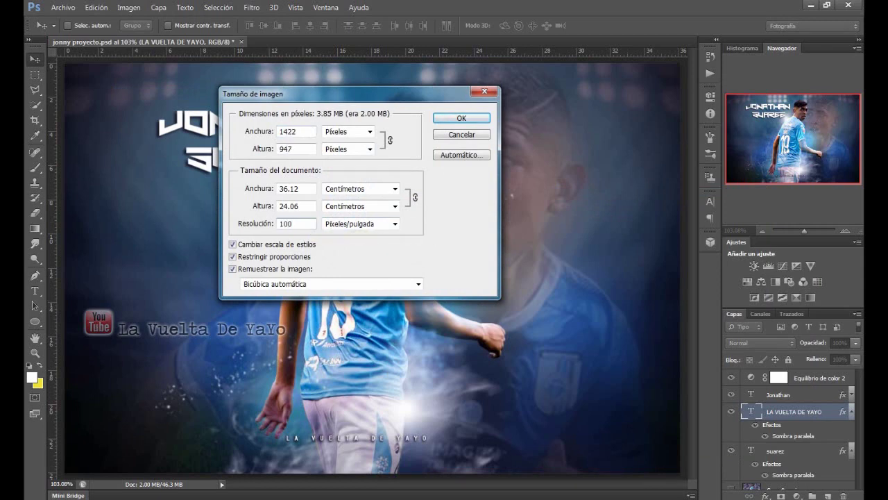
pyautogui.press('Return')
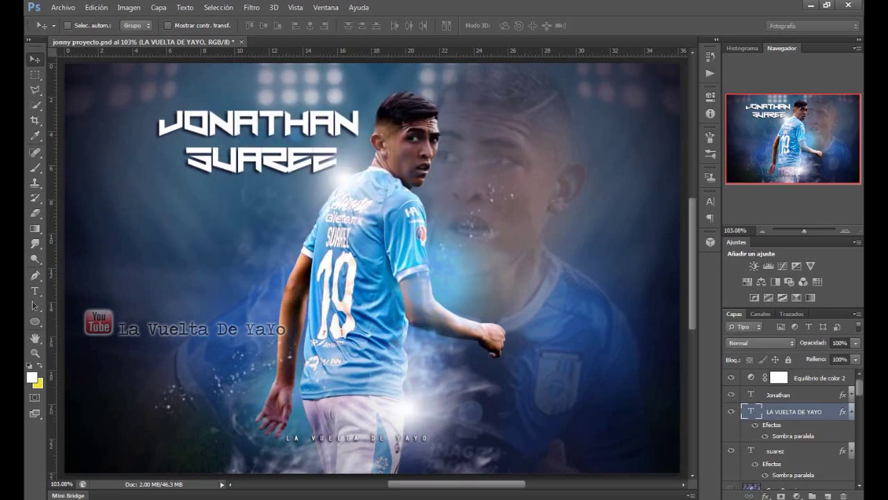
# Fit the whole poster in the window using the Zoom tool's Fit Screen.
pyautogui.hotkey('ctrl', '+')
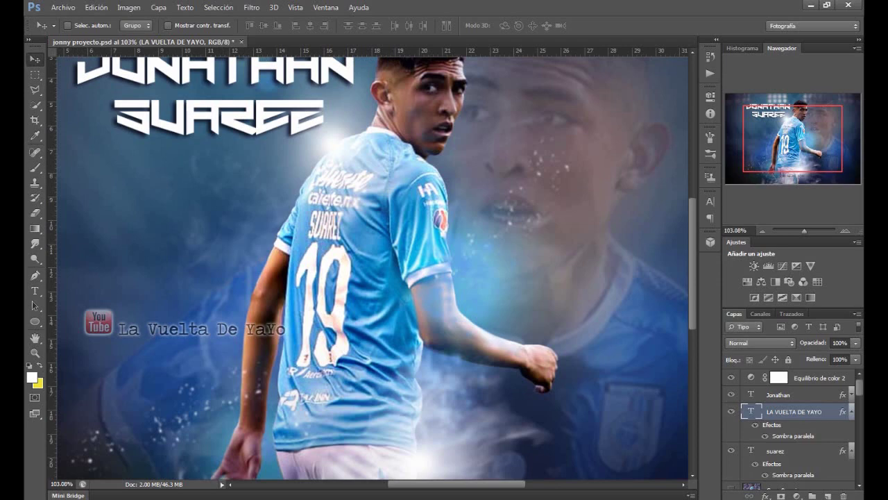
pyautogui.press('z')
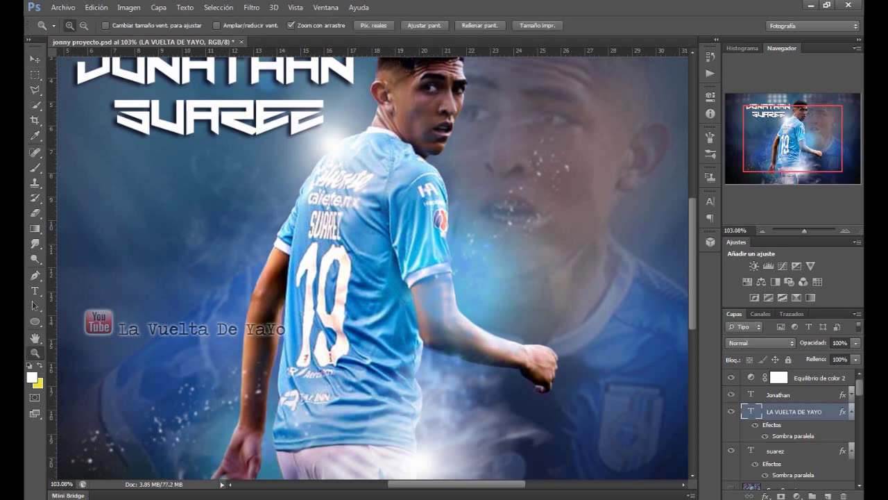
pyautogui.click(424, 25)
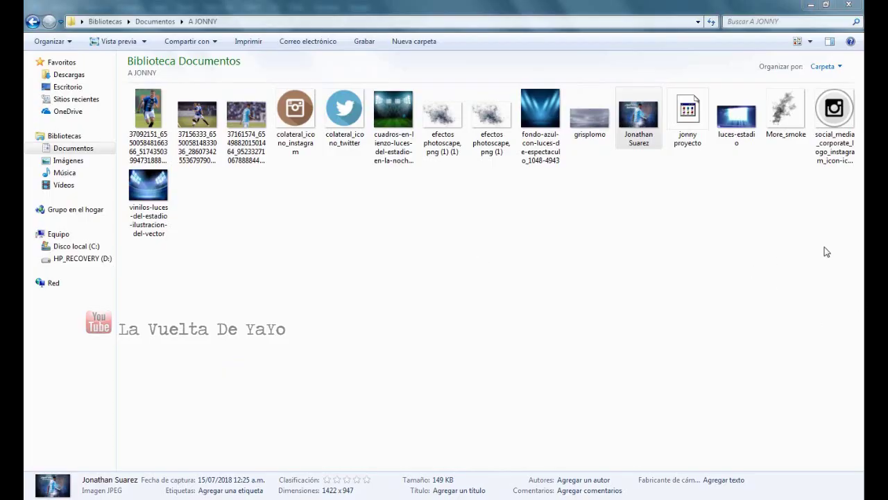
pyautogui.moveTo(825, 247)
pyautogui.mouseDown()
pyautogui.moveTo(429, 165)
pyautogui.moveTo(174, 88)
pyautogui.mouseUp()
pyautogui.click(313, 213)
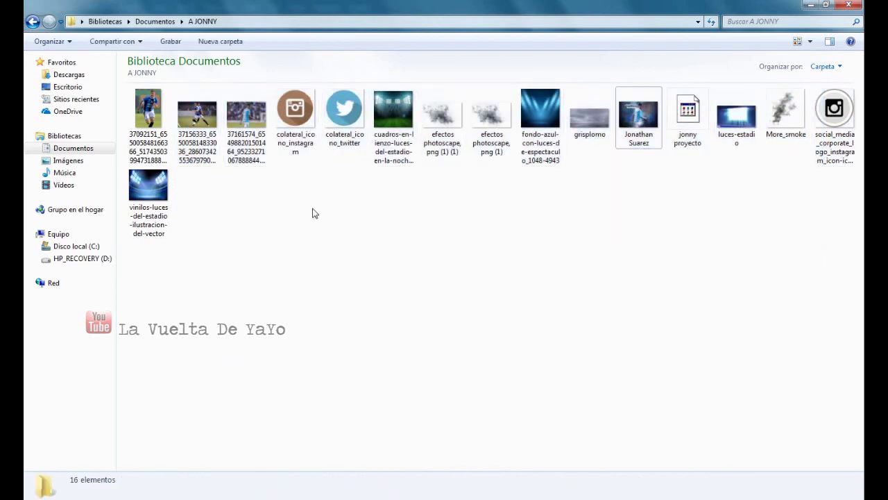
pyautogui.click(642, 123)
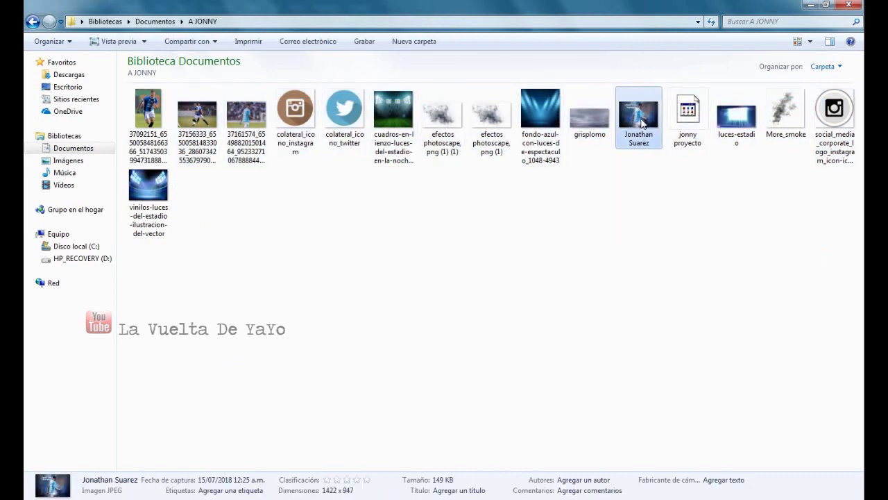
pyautogui.doubleClick(642, 123)
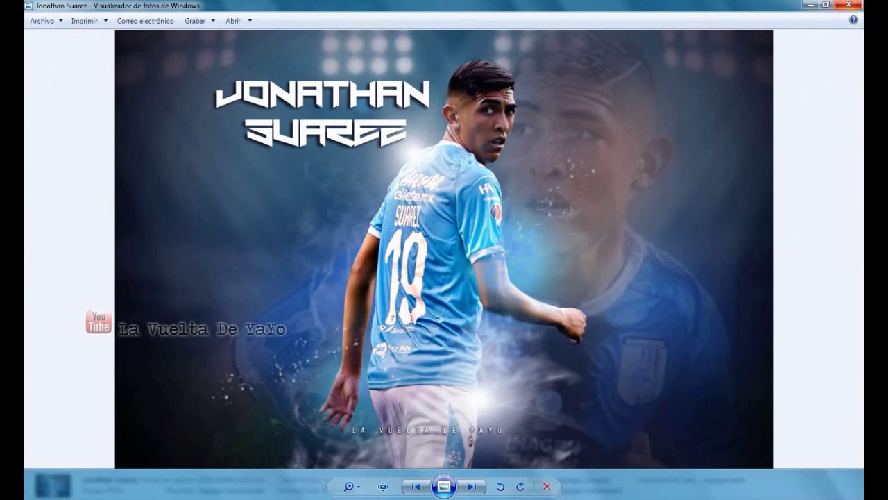
pyautogui.click(810, 4)
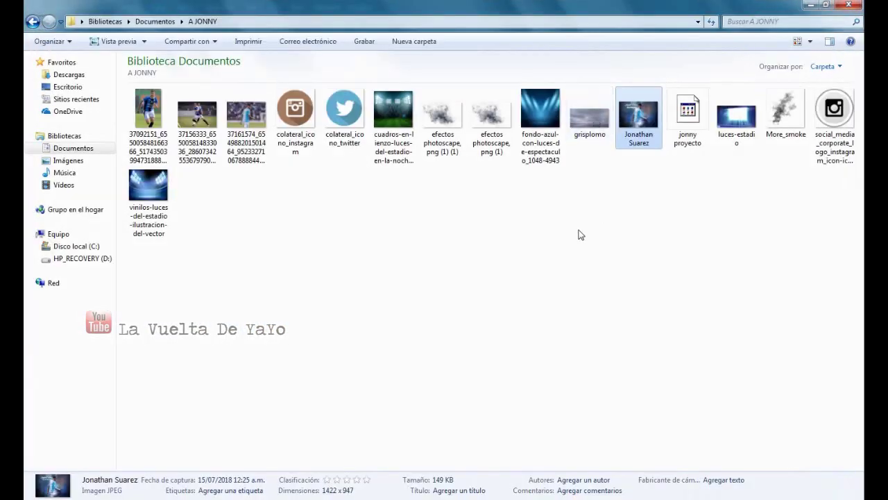